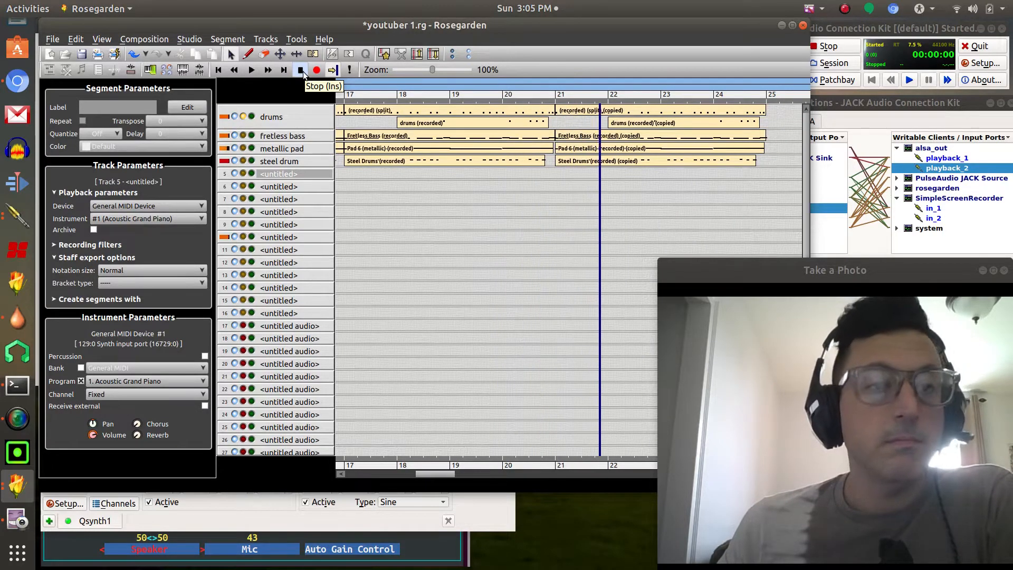
Stop playback and check which soundfont is loaded in the Qsynth engine setup, closing it without changes
left_click(302, 72)
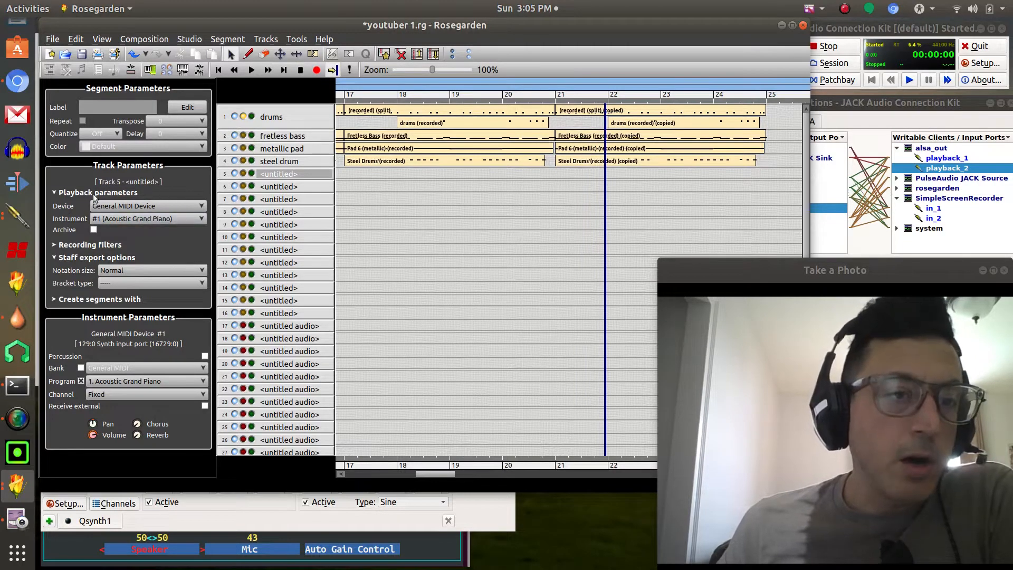
left_click(515, 515)
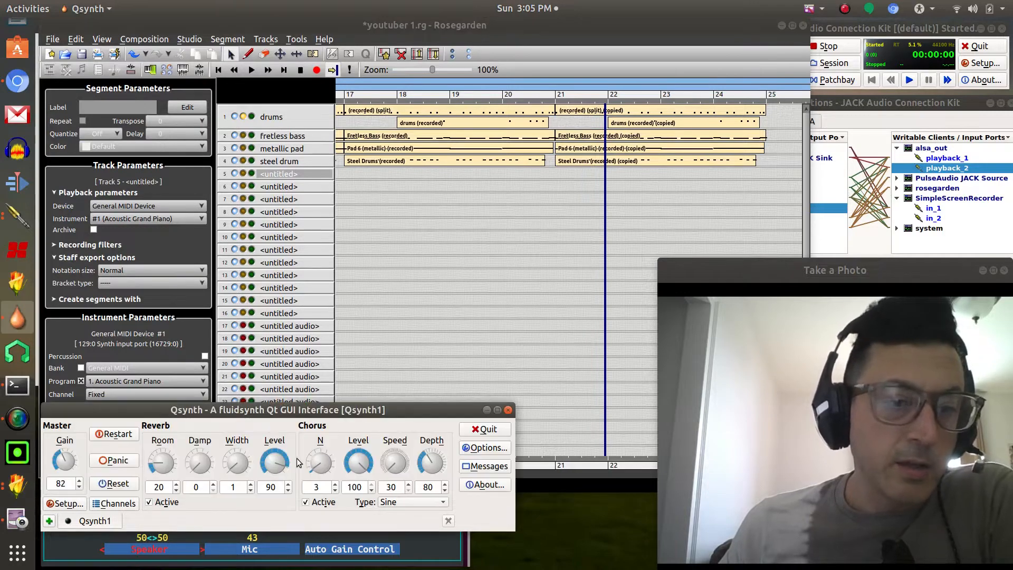
left_click_drag(158, 414, 153, 441)
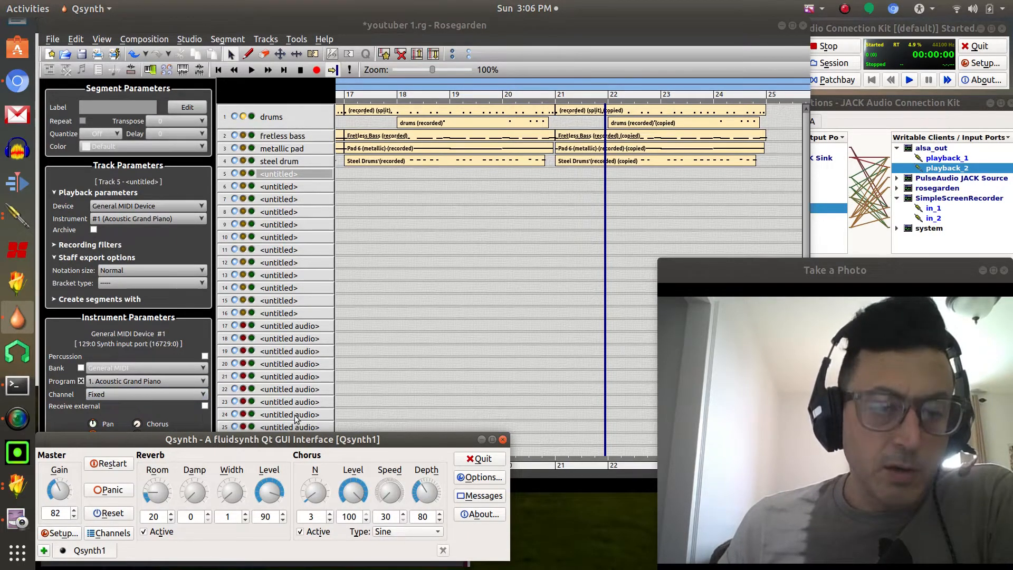
left_click(68, 535)
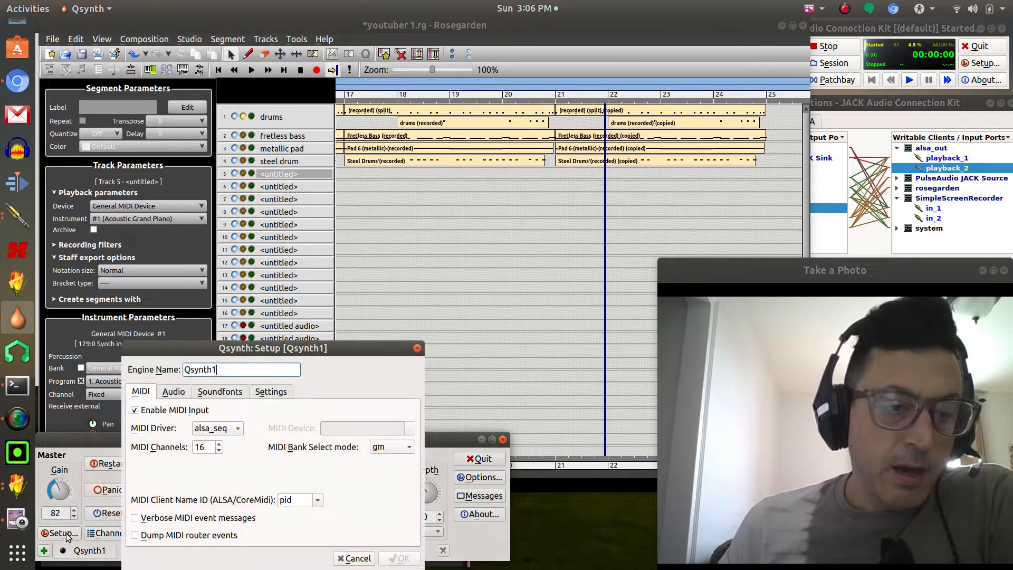
left_click(222, 393)
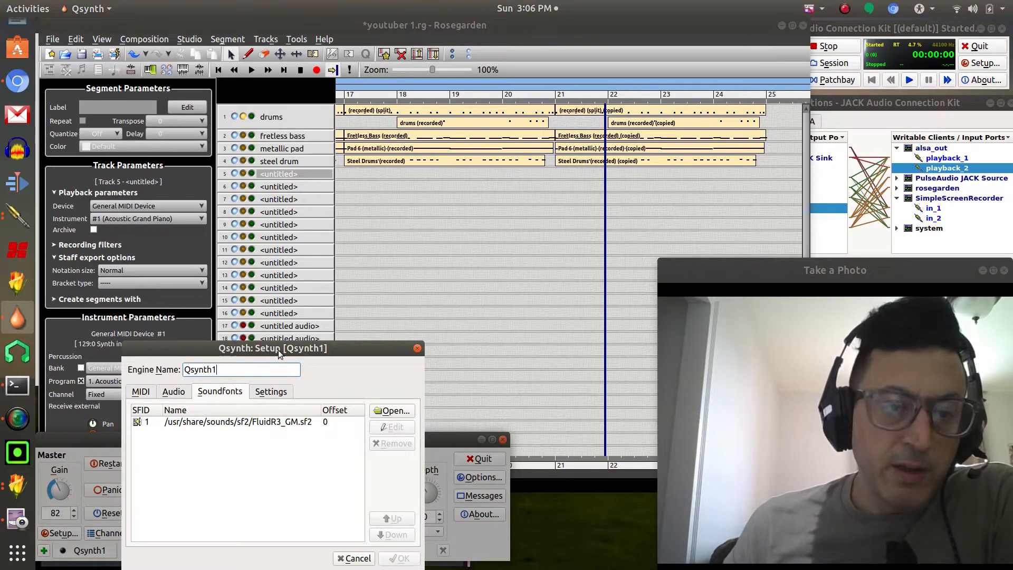
left_click(356, 558)
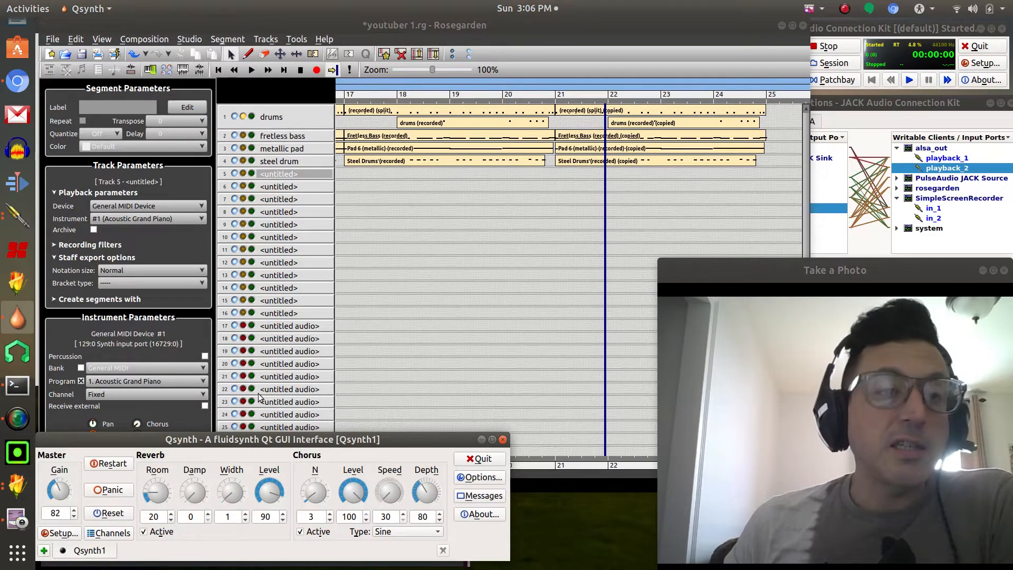
Switch back to Rosegarden and open the MIDI device manager, keeping both it and the Qsynth window in view
left_click(276, 30)
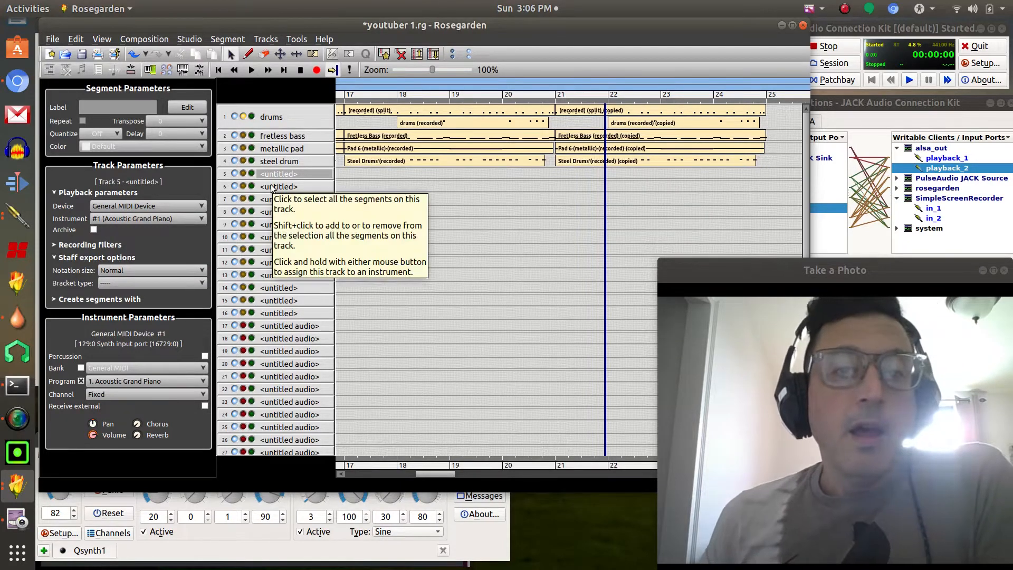
left_click(189, 41)
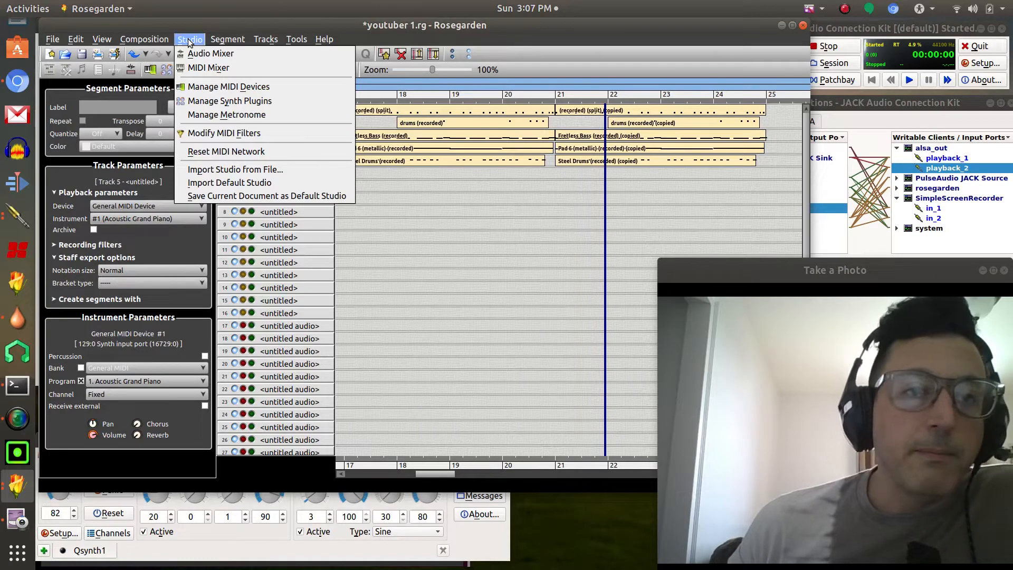
left_click(188, 40)
left_click(189, 40)
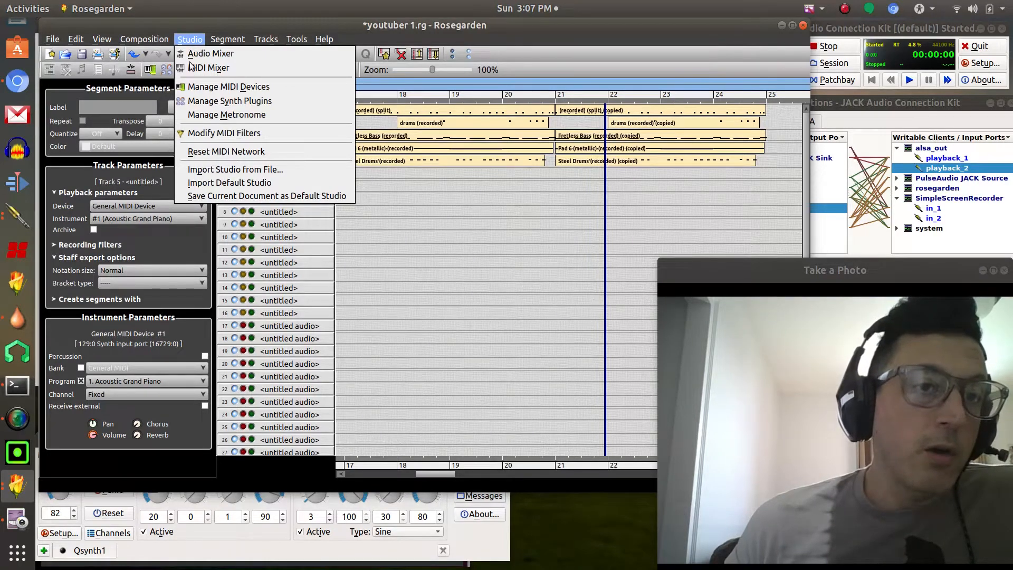
left_click(196, 93)
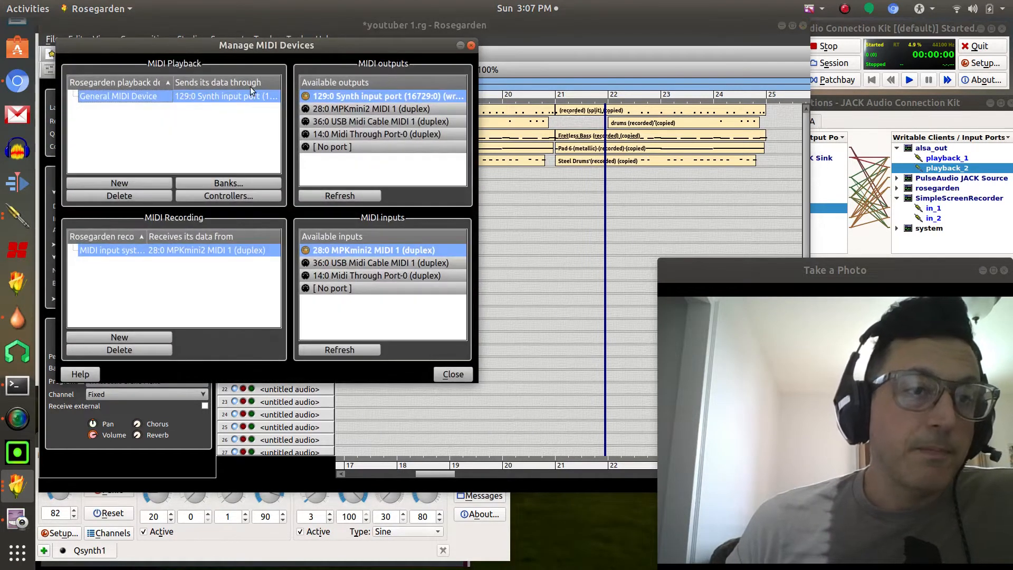
left_click_drag(299, 84, 390, 83)
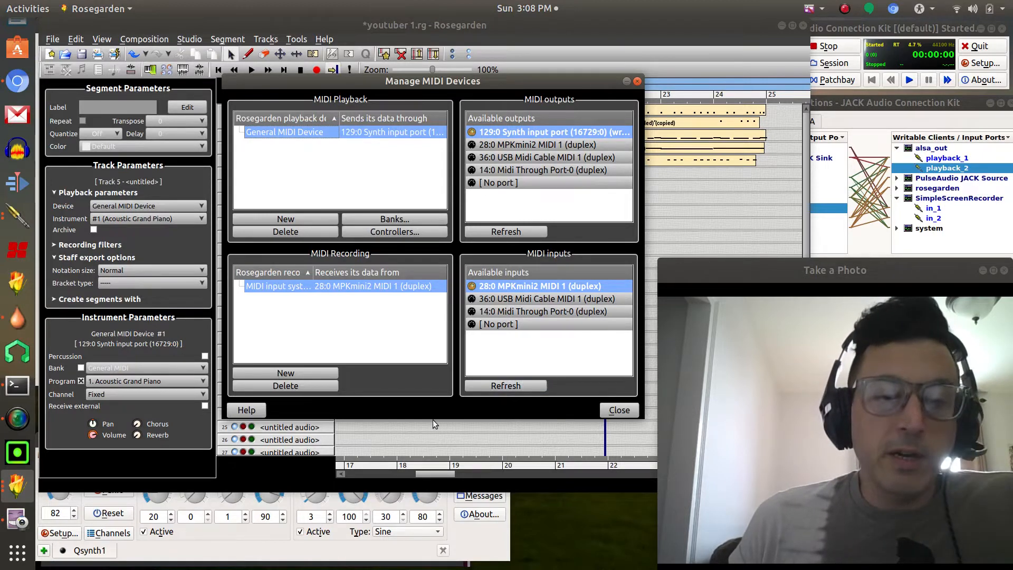
left_click(488, 556)
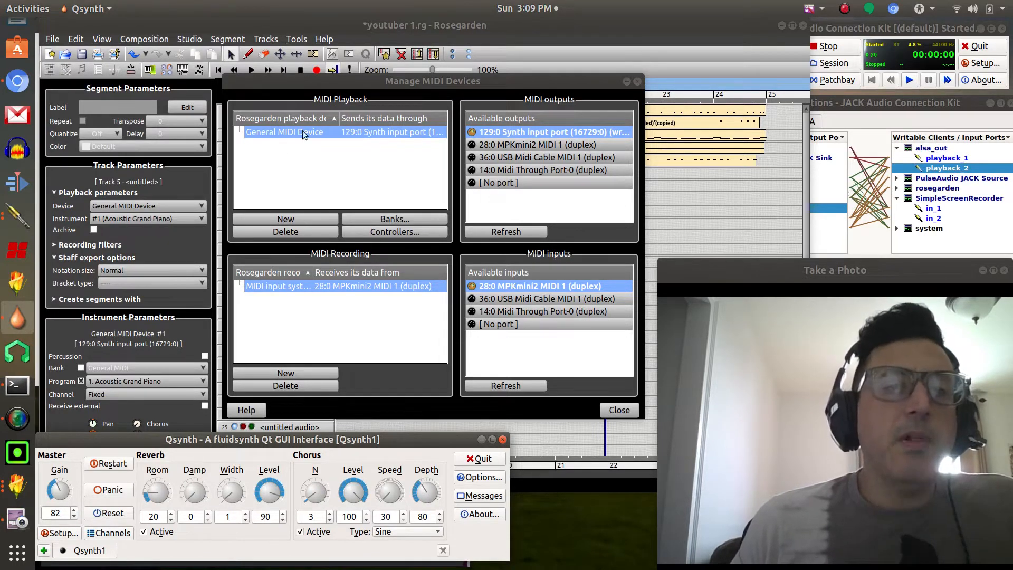
Add a MIDI playback device named K1 and route it to the 36:0 USB Midi Cable MIDI 1 output
left_click(285, 219)
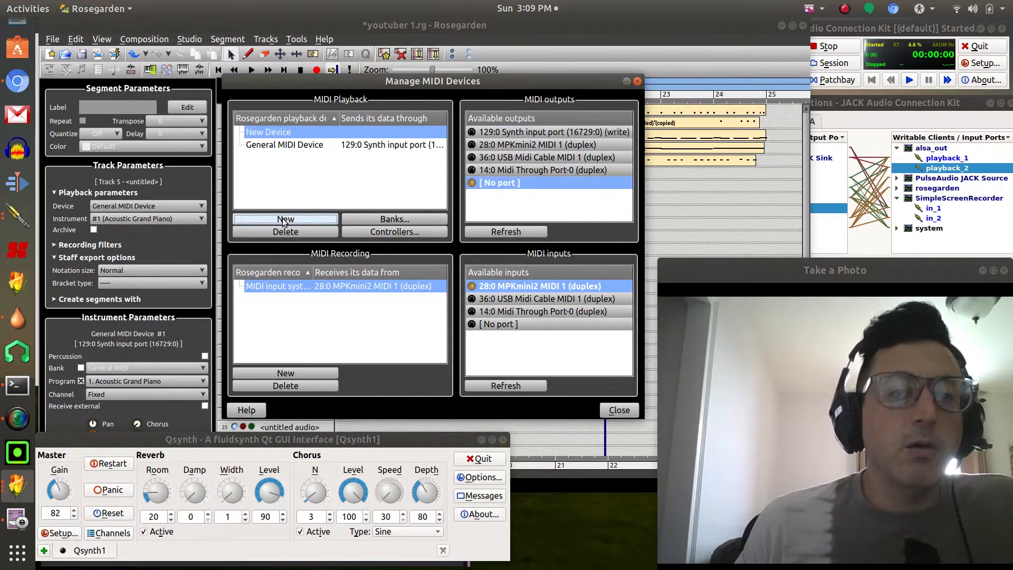
double_click(281, 132)
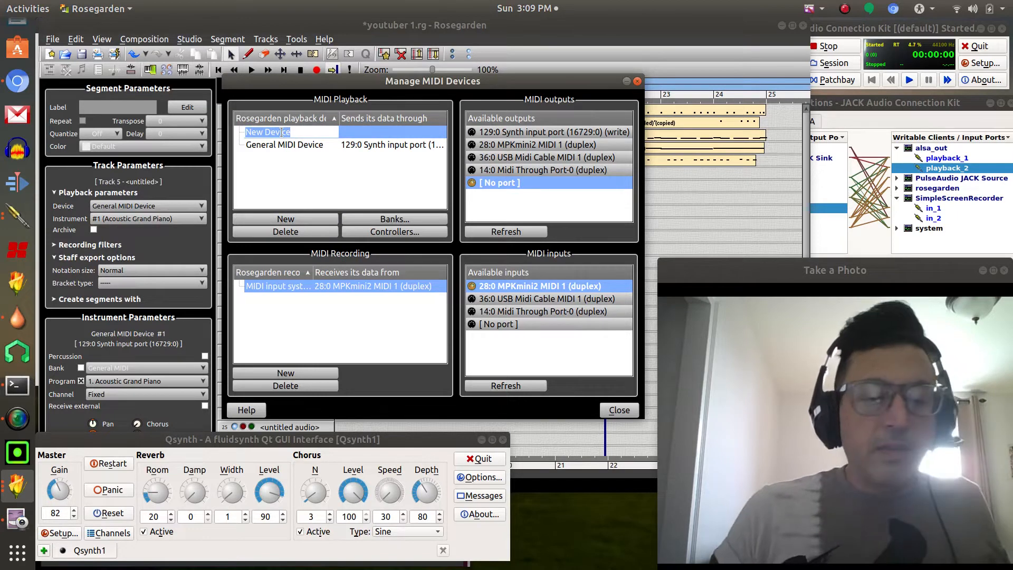
type("K1")
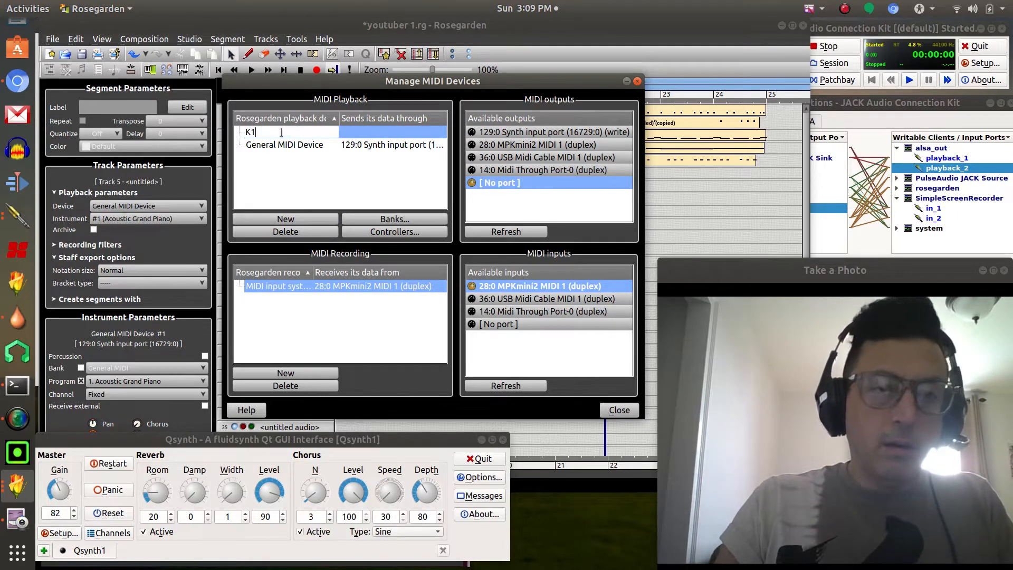
key("Return")
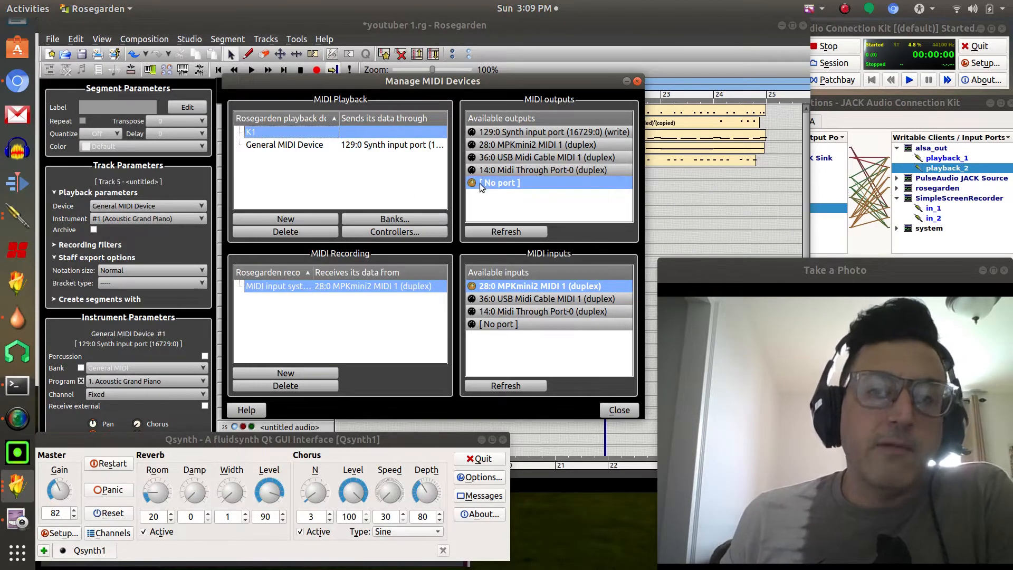
left_click(502, 159)
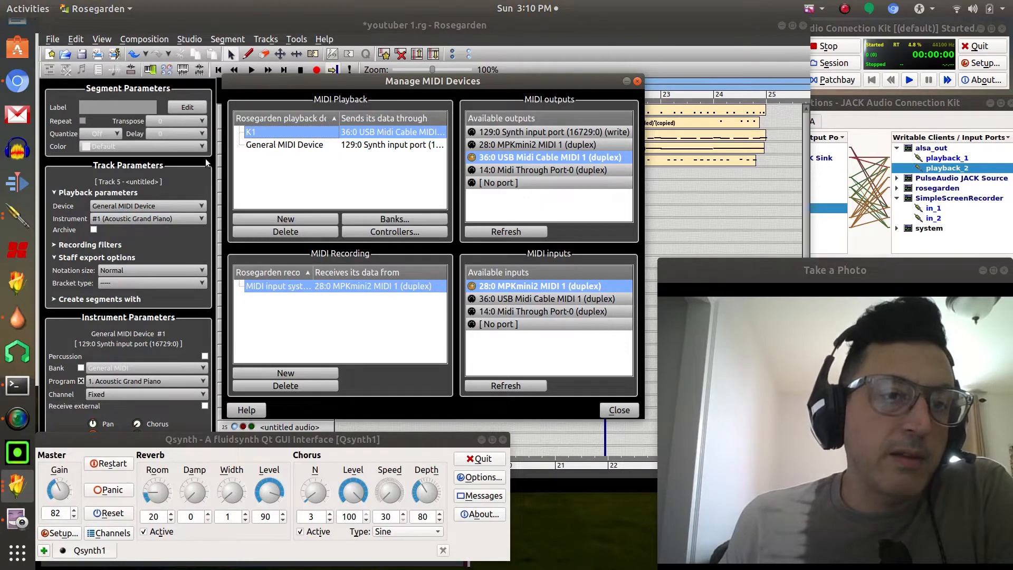
left_click(619, 410)
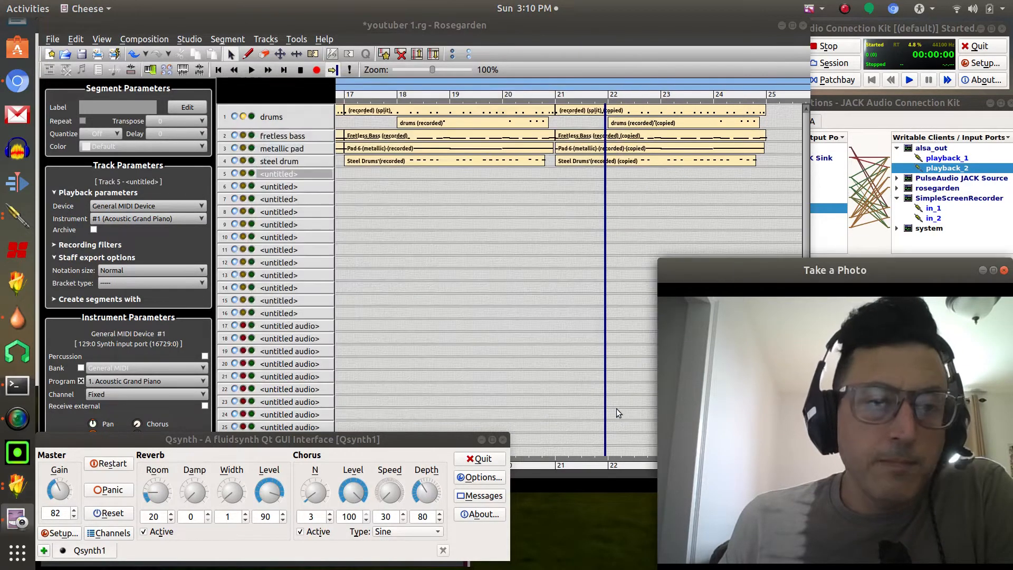
Set track 5's playback device to K1 and look through its available instruments
left_click(202, 206)
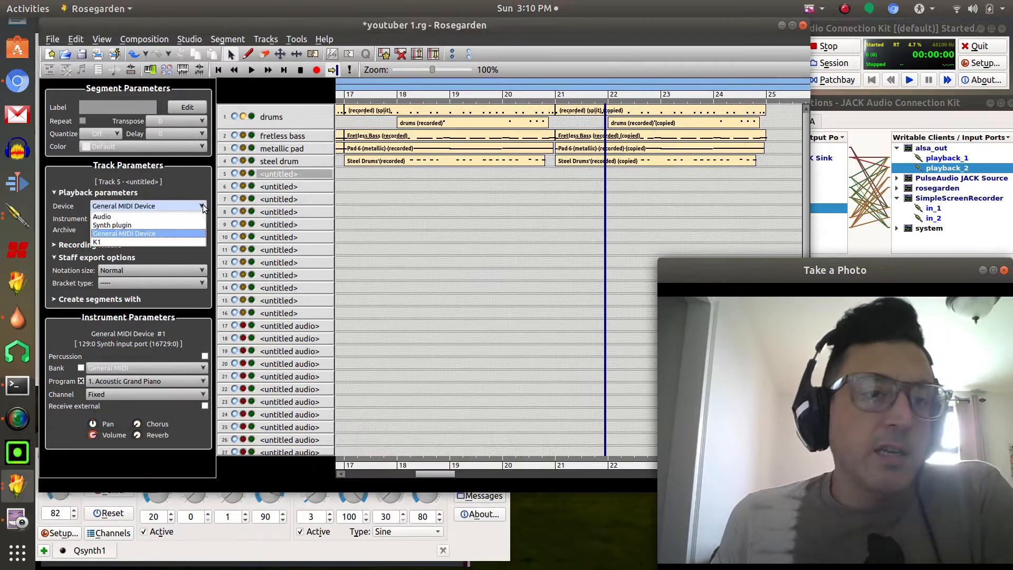
left_click(114, 242)
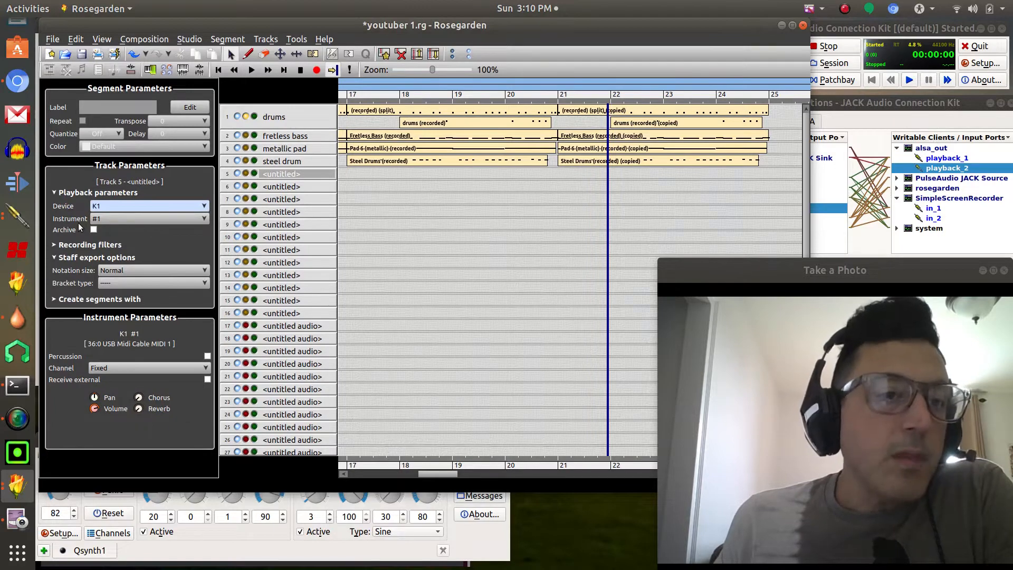
left_click(128, 219)
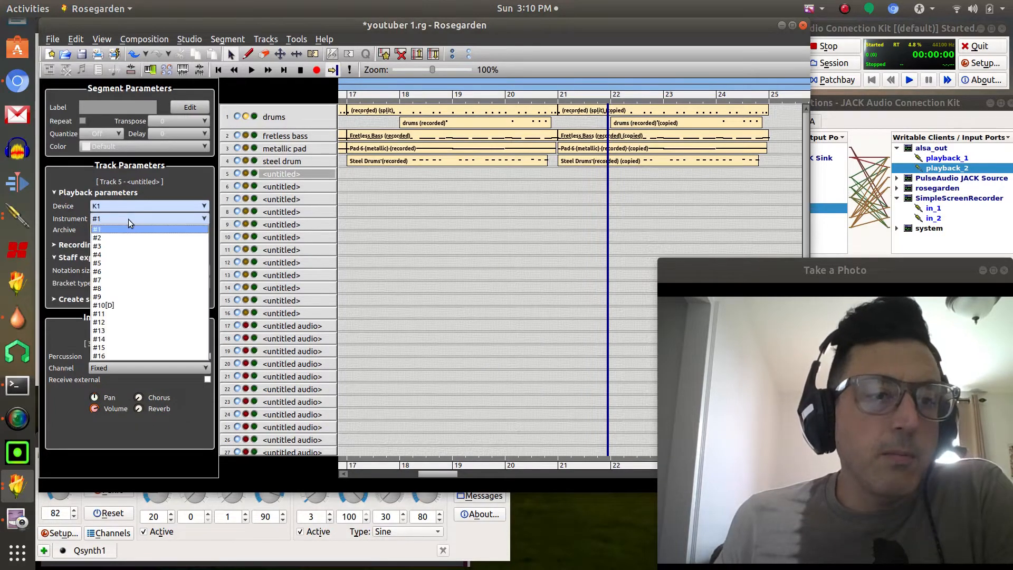
left_click(69, 216)
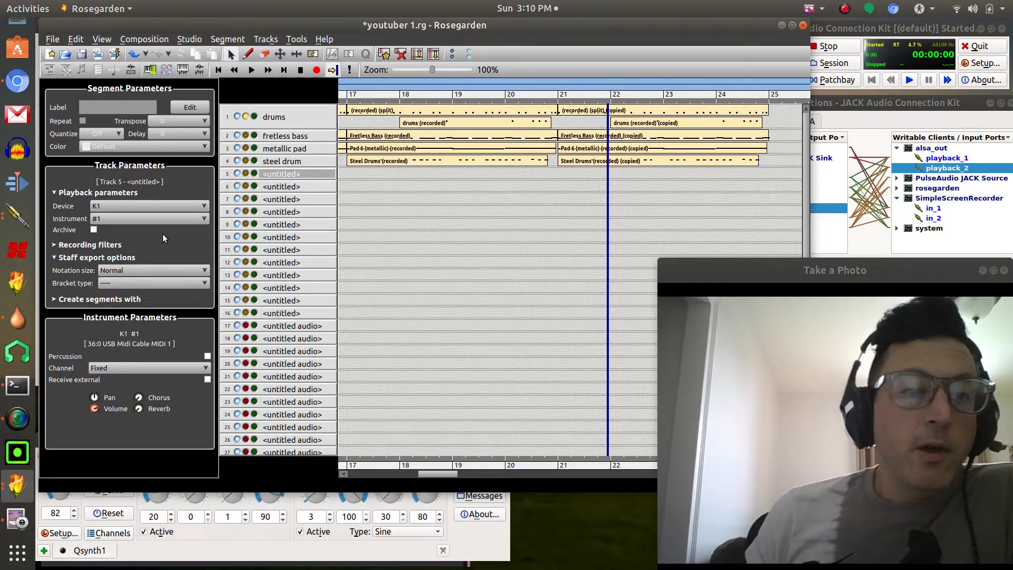
left_click(203, 206)
left_click(124, 233)
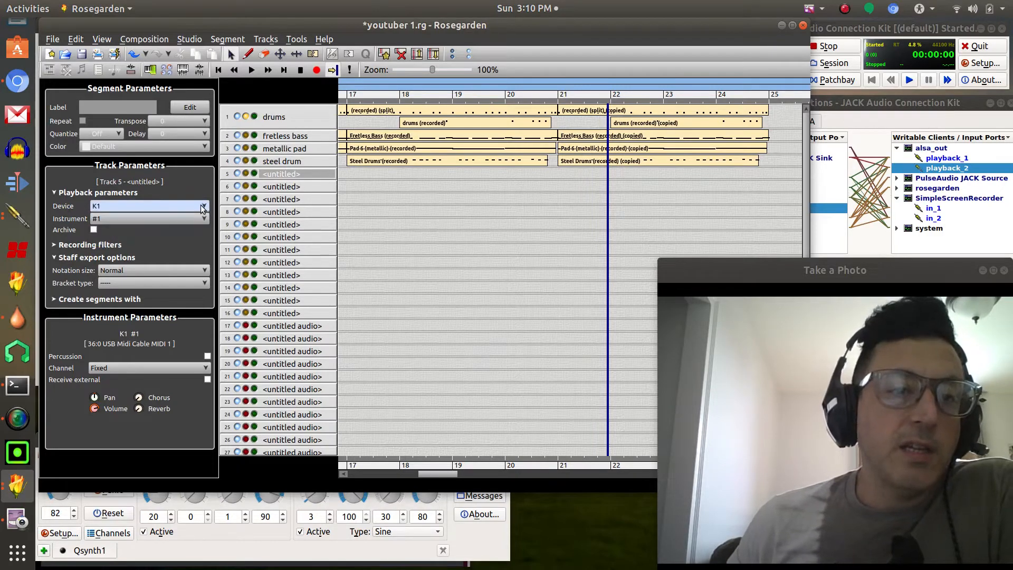
left_click(295, 189)
left_click(293, 174)
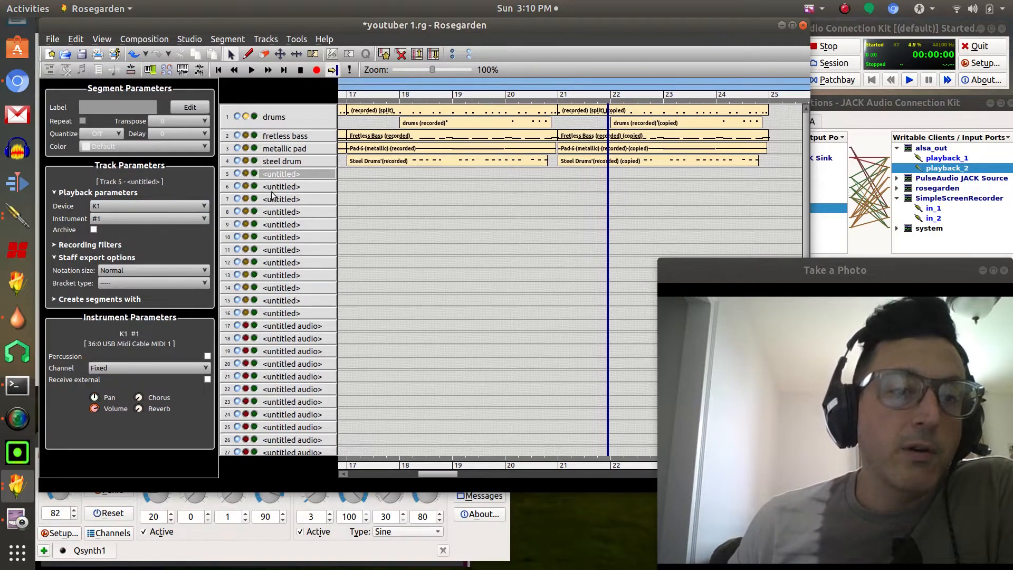
left_click(205, 207)
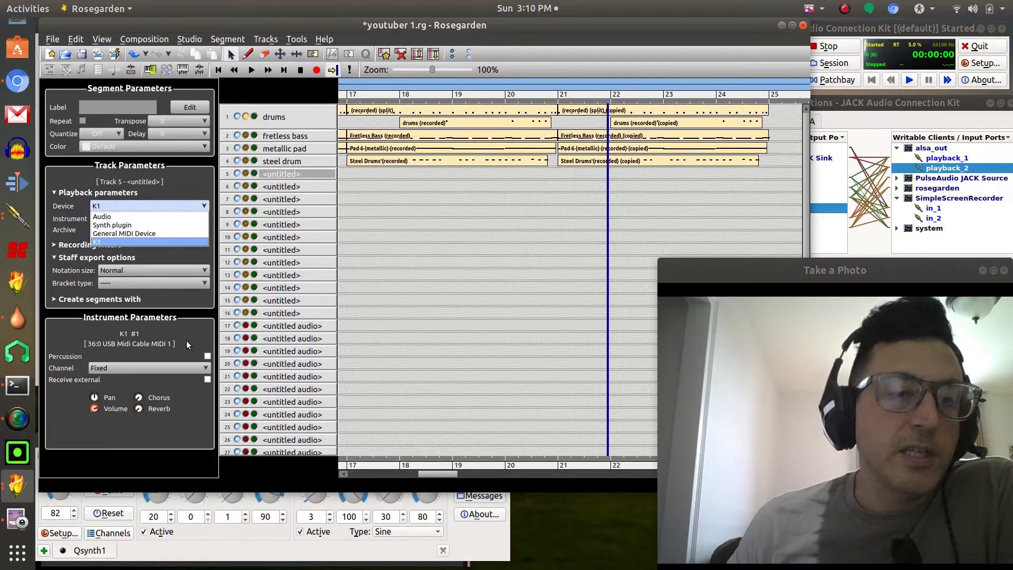
left_click(305, 173)
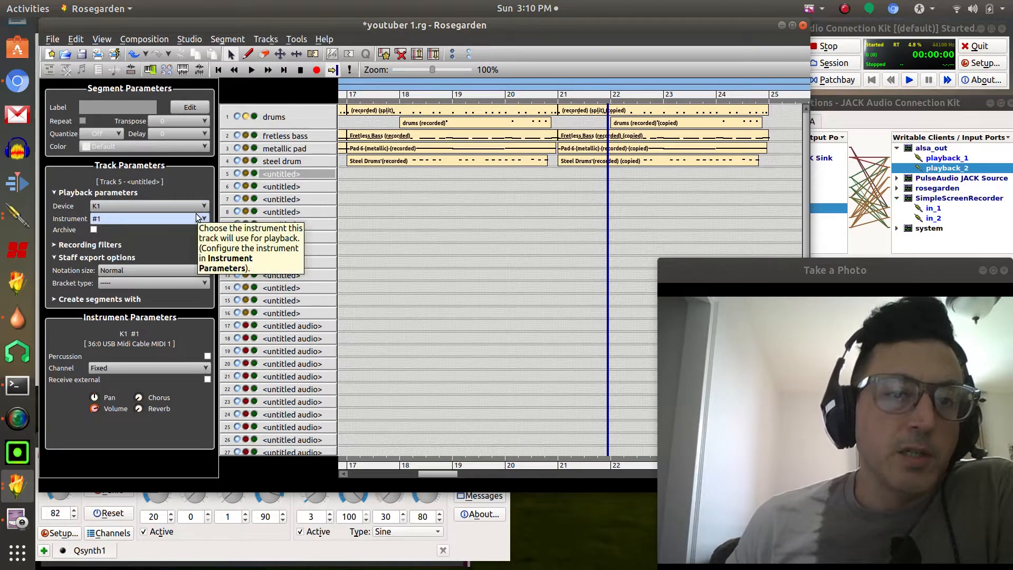
Rename the untitled track 5 as k1
double_click(282, 175)
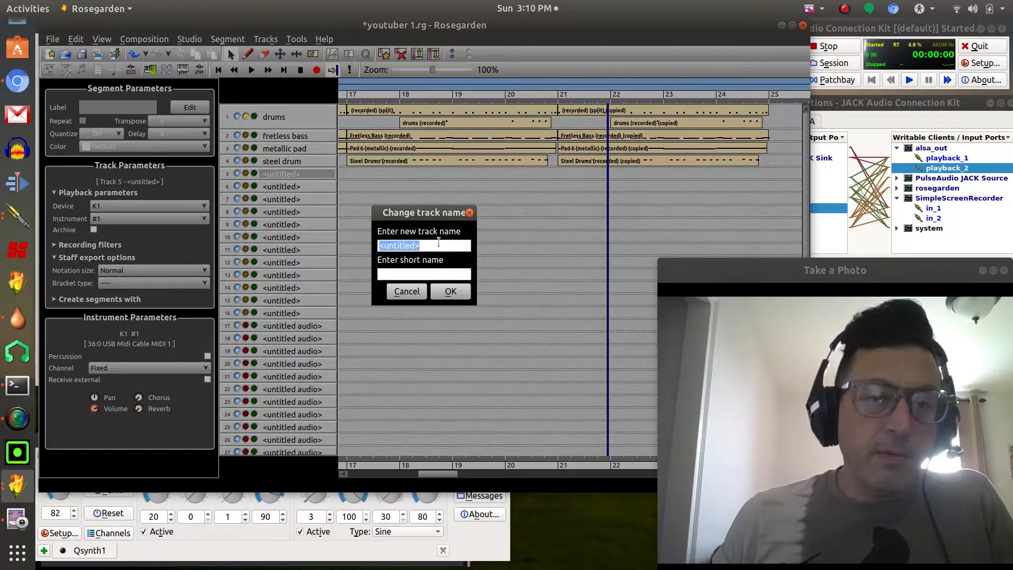
type("k1")
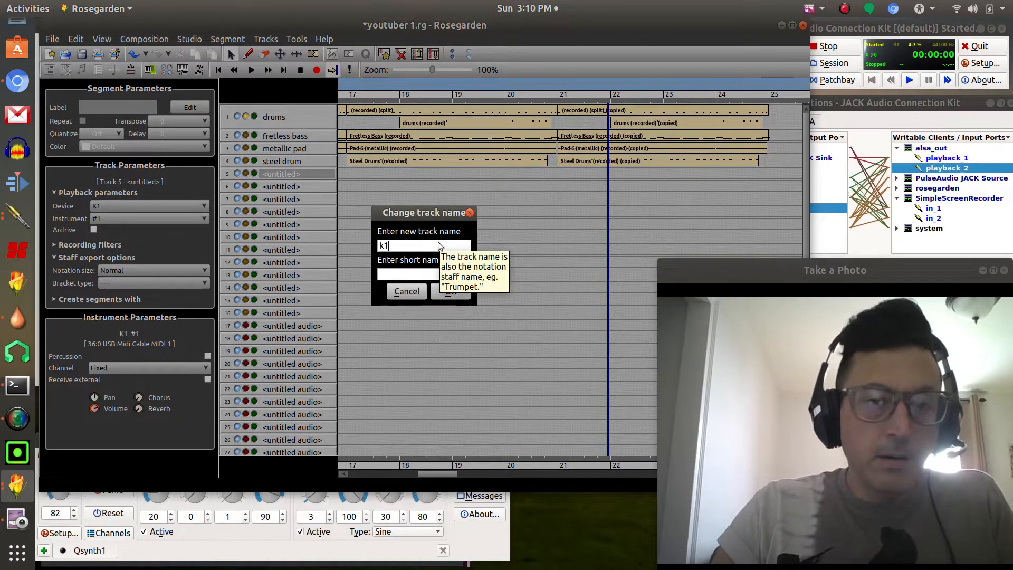
key("Return")
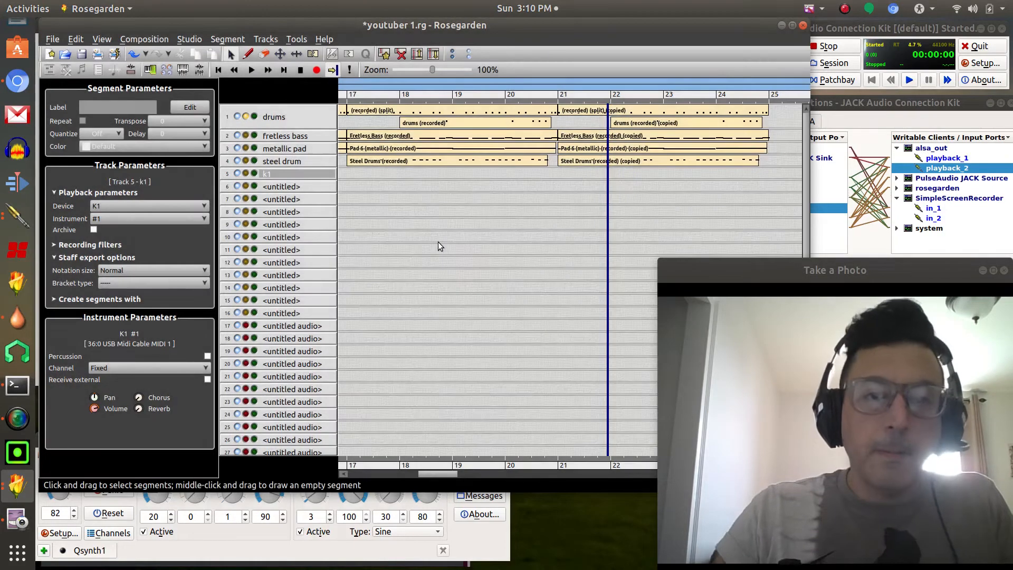
Change the name of track 5 to k1 bass
double_click(287, 174)
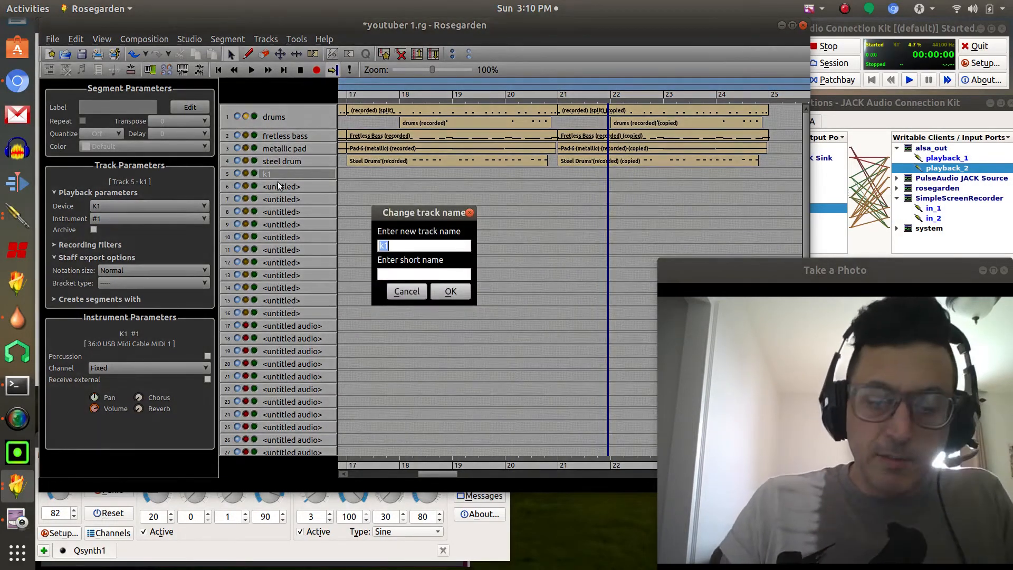
type("k1")
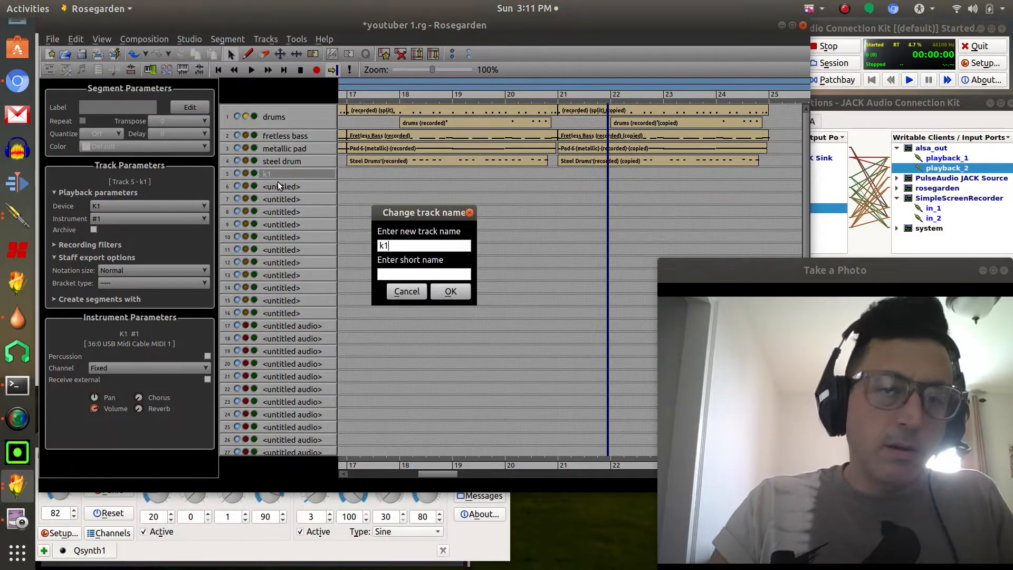
type(" b")
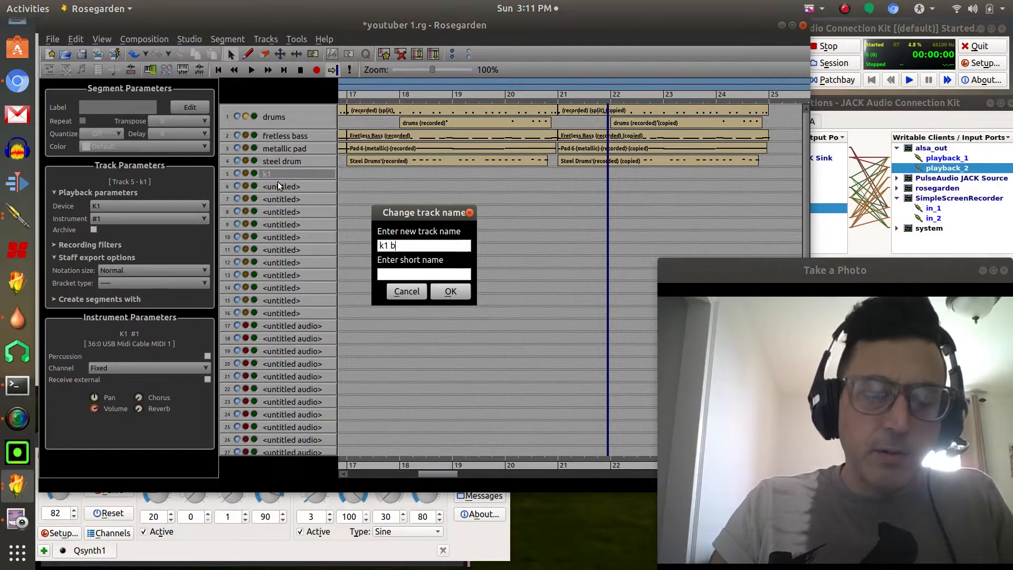
type("ass")
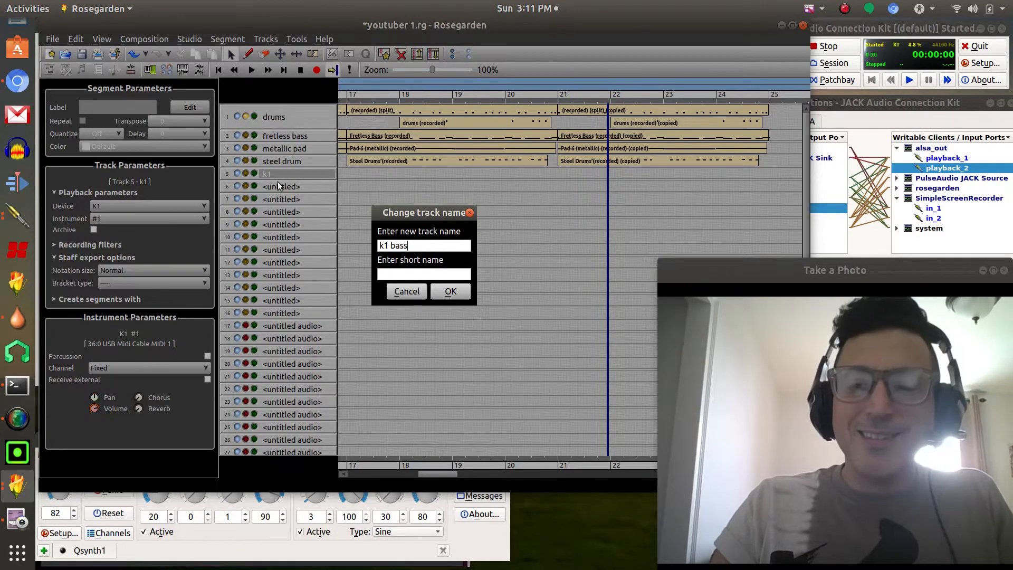
key("Return")
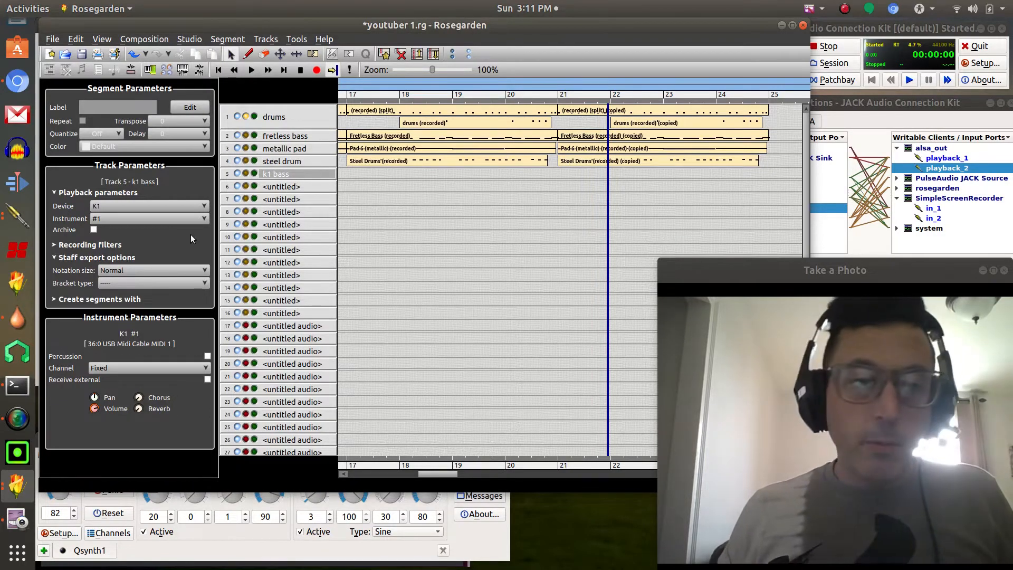
left_click(143, 218)
left_click(142, 219)
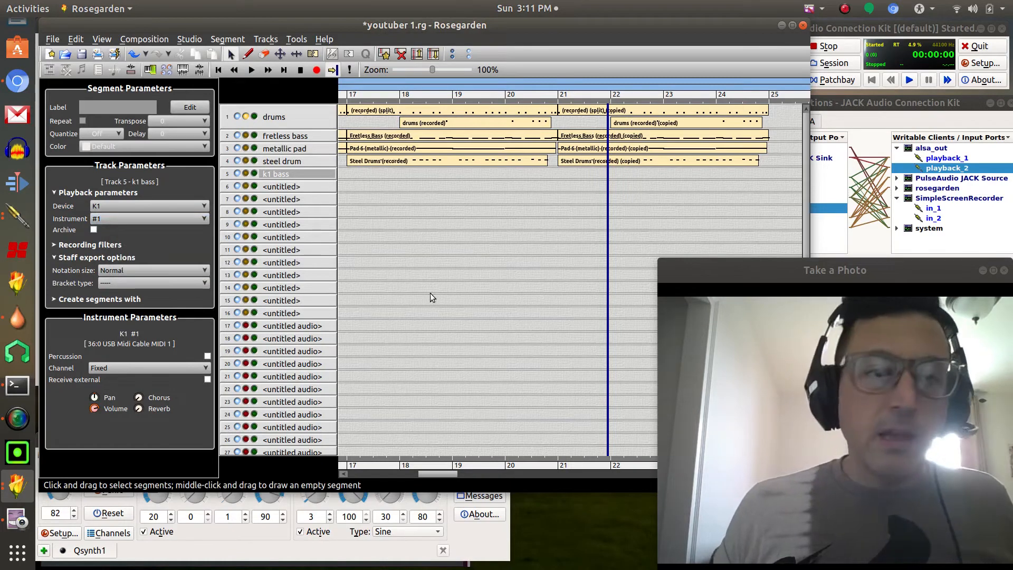
Set the k1 bass track's playback instrument to #3, after trying #2
left_click(200, 220)
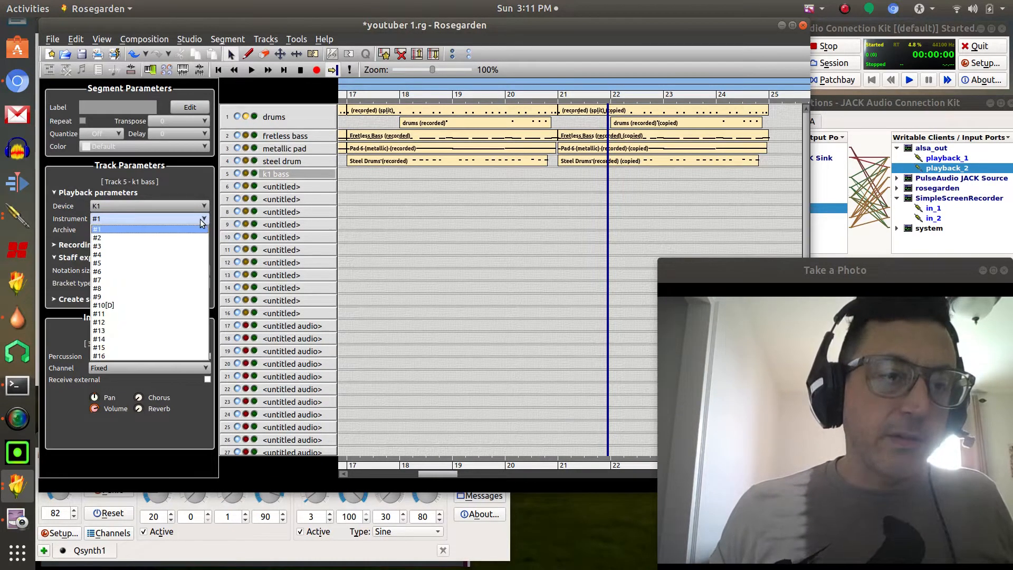
left_click(159, 239)
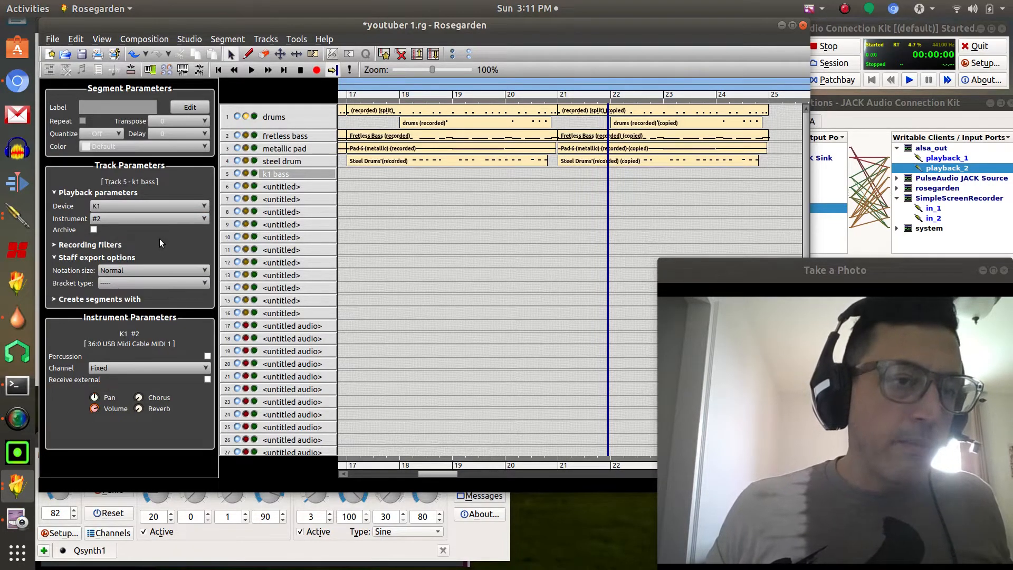
left_click(144, 216)
left_click(129, 246)
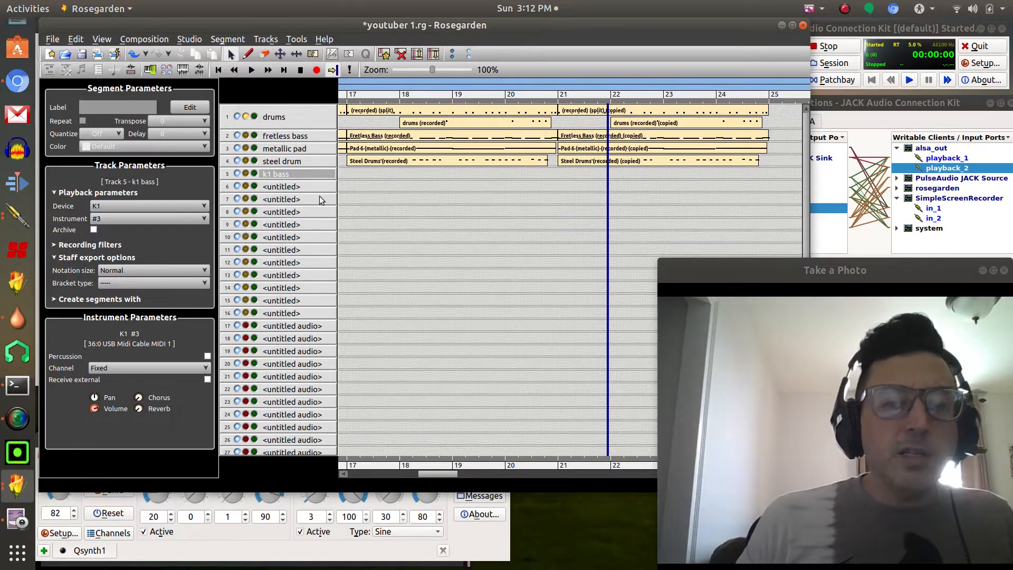
Set a loop range from the start of bar 1 to the start of bar 5
left_click_drag(446, 471, 341, 472)
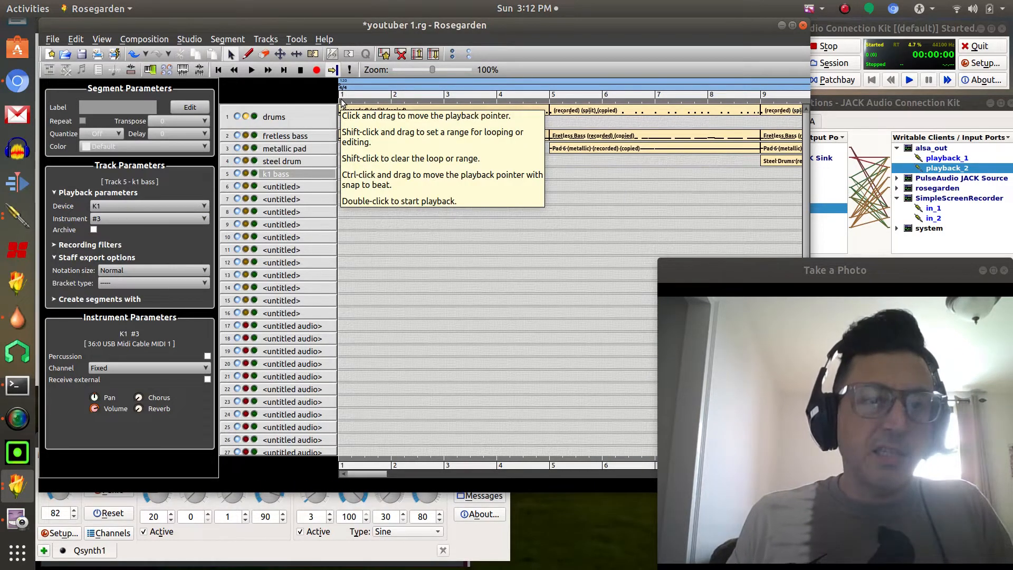
left_click_drag(341, 101, 376, 103)
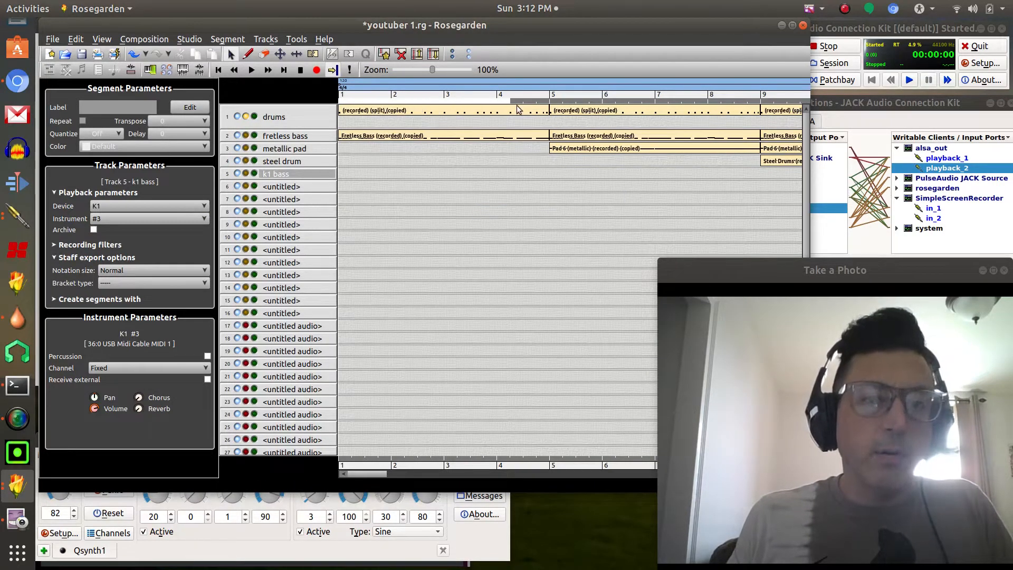
left_click_drag(548, 108, 548, 110)
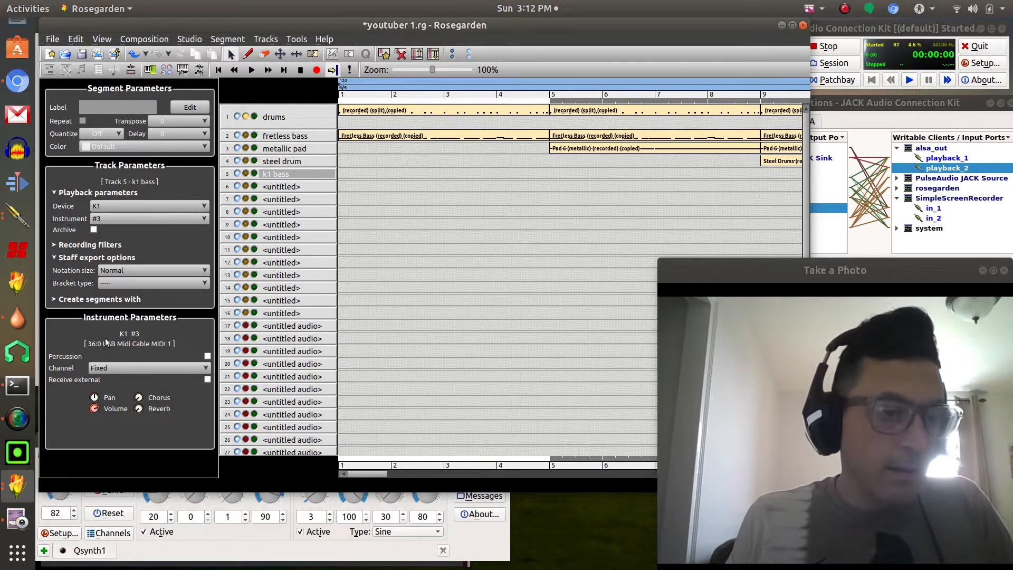
Show the transport window, move it over the lower track list, and play the looped bars
left_click(296, 39)
mouse_move(301, 145)
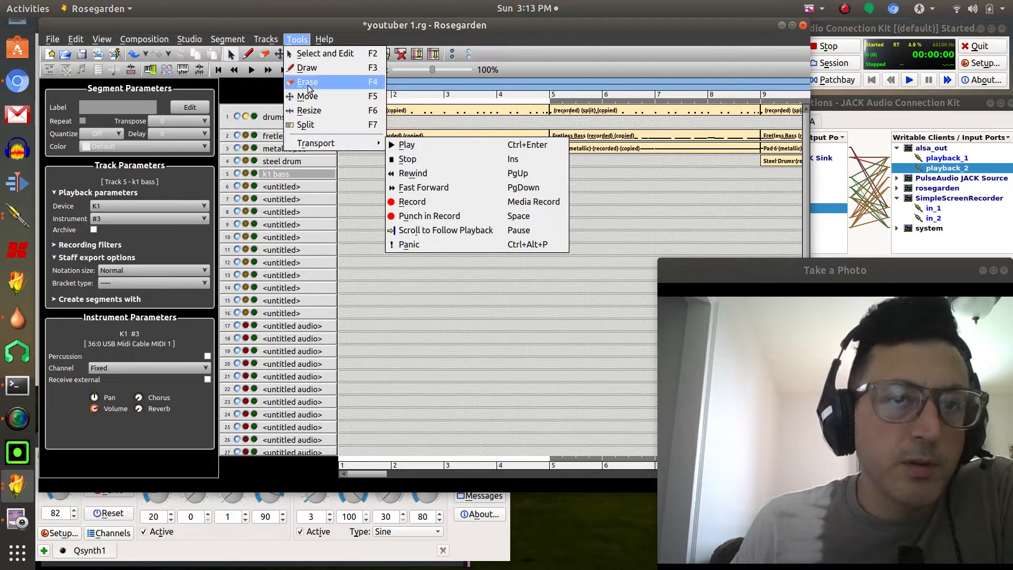
left_click(295, 41)
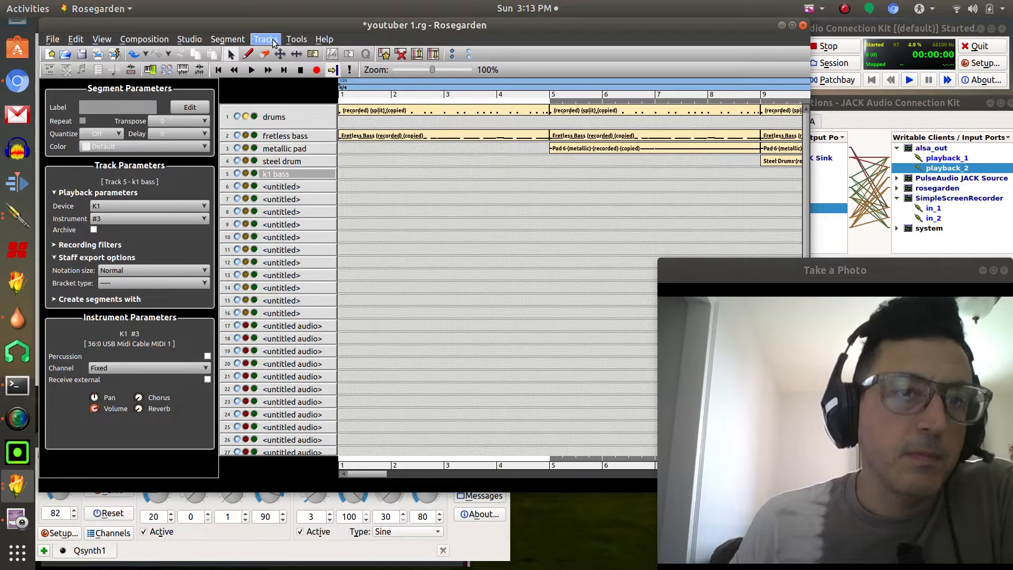
left_click(189, 39)
mouse_move(92, 46)
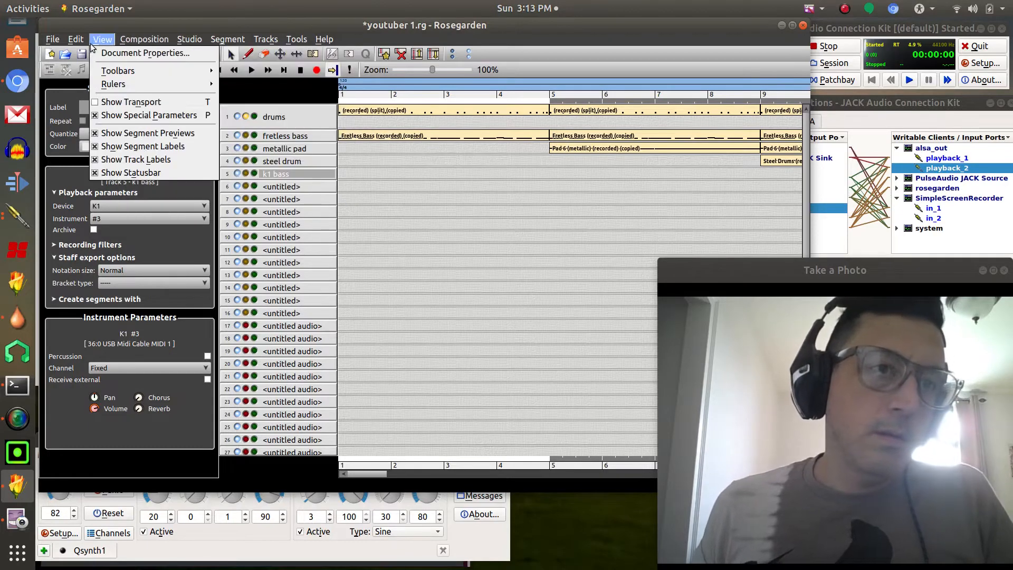
left_click(107, 102)
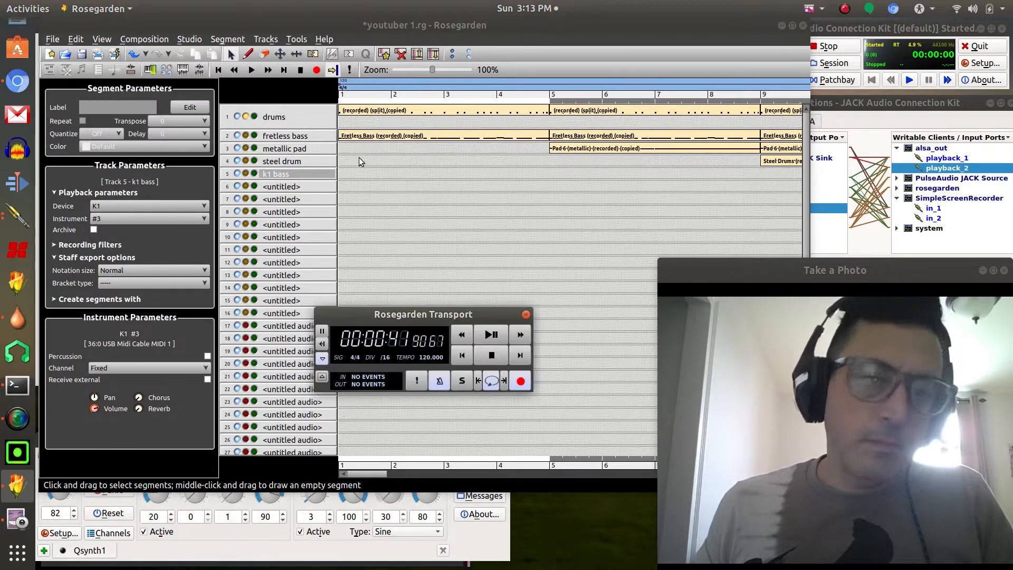
left_click_drag(415, 314, 324, 353)
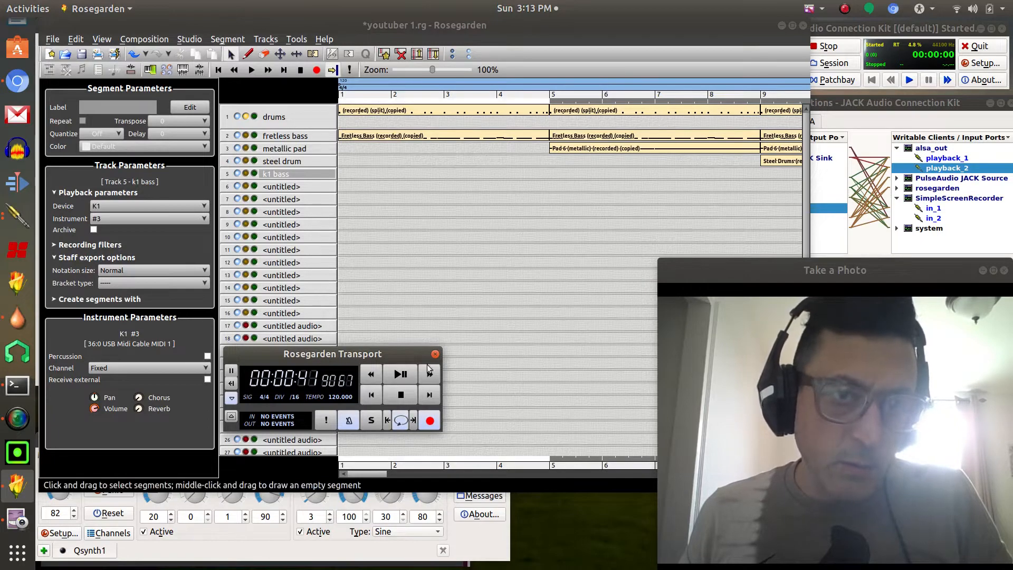
left_click(397, 376)
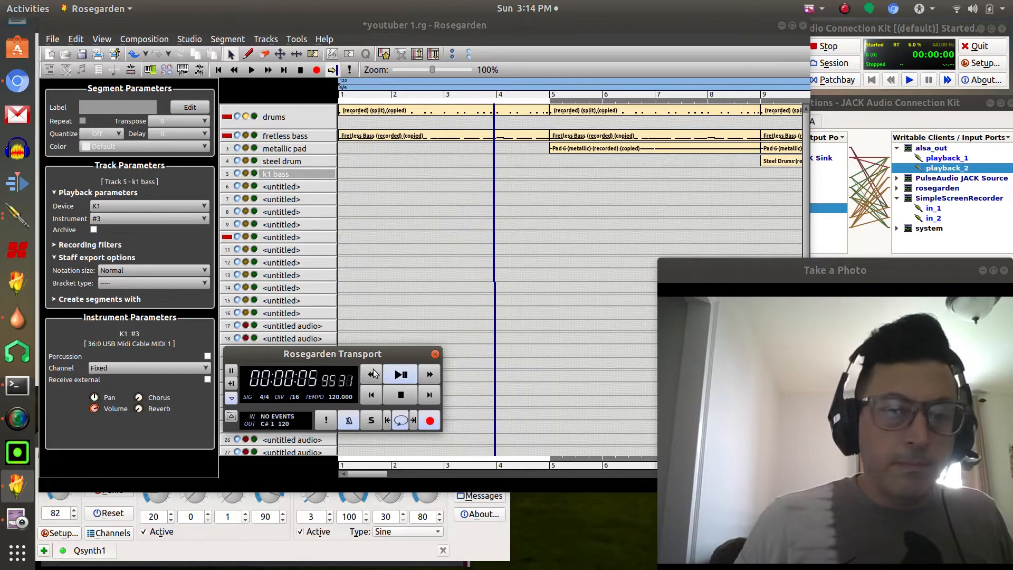
Rename track 5 as k1 fuzzy
double_click(289, 173)
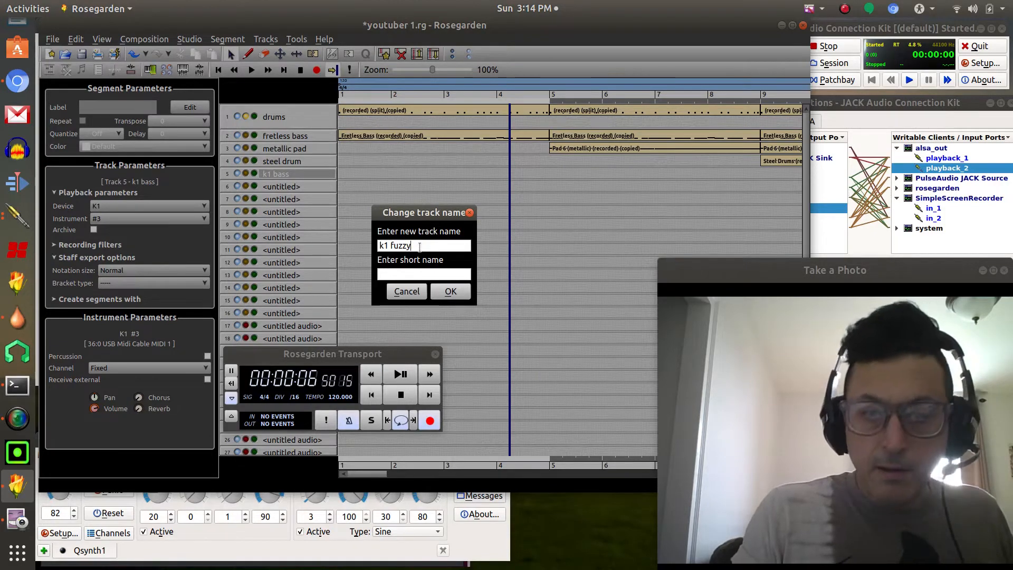
key("Return")
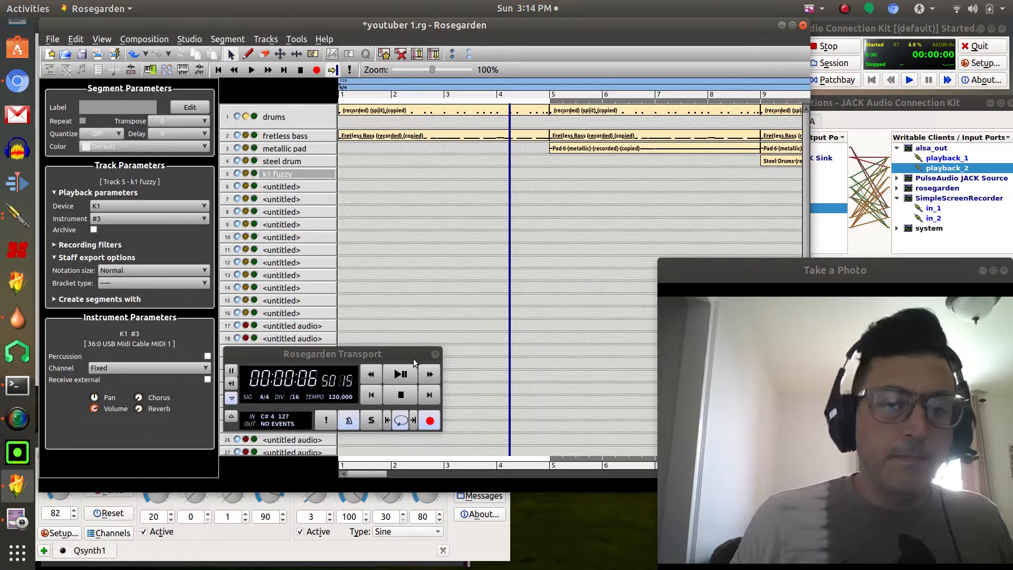
left_click(430, 421)
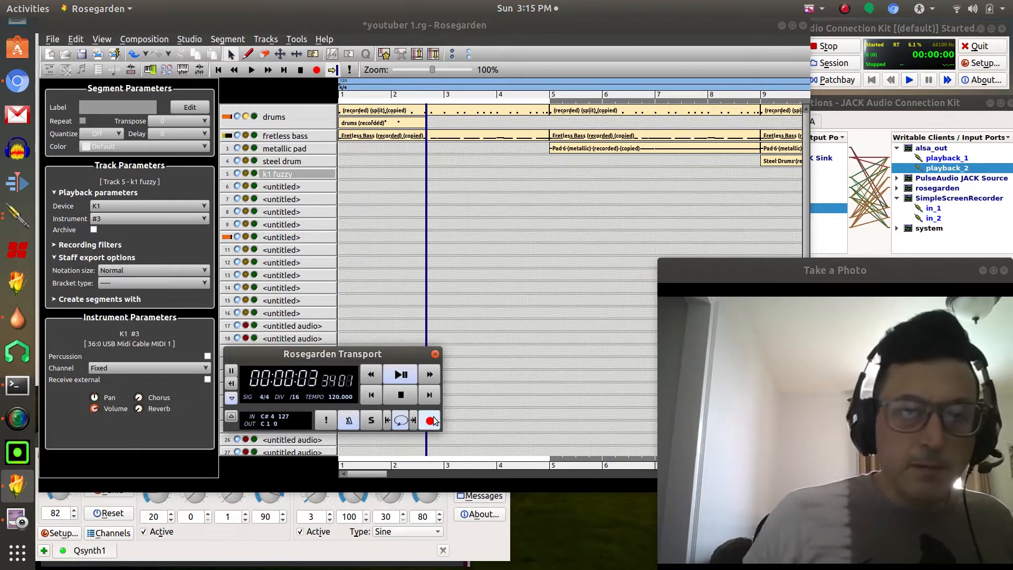
left_click(401, 395)
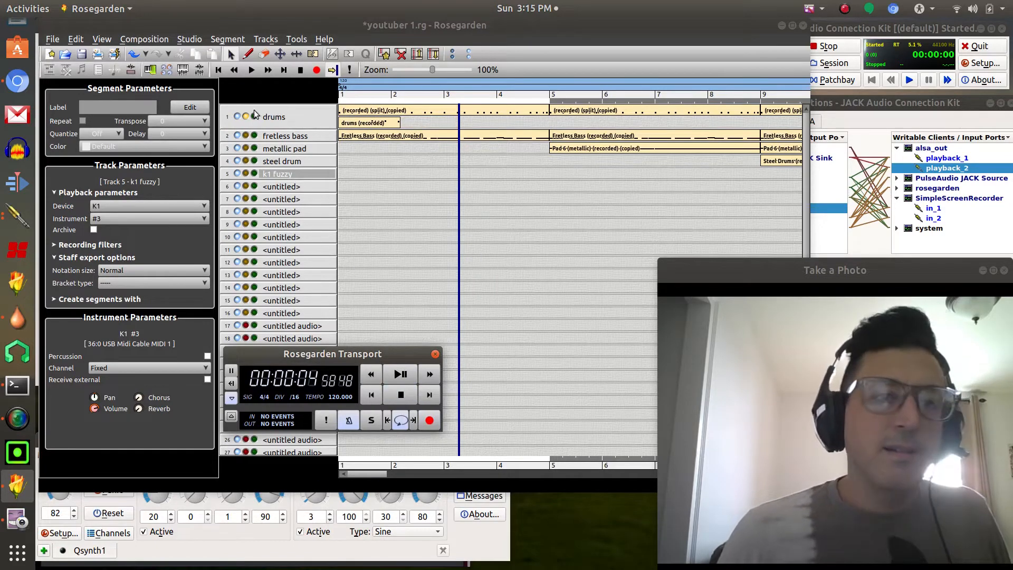
left_click(360, 125)
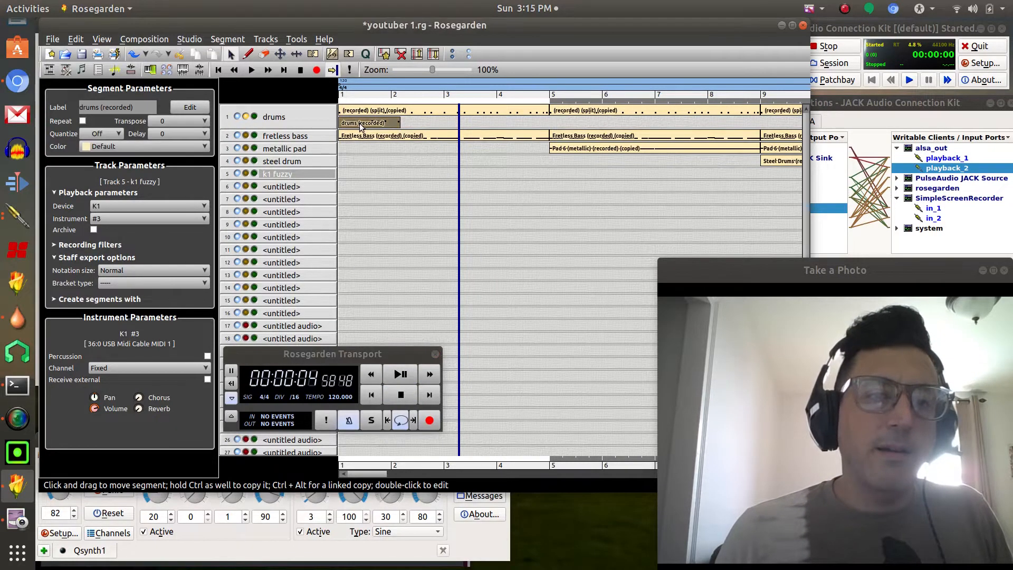
right_click(361, 126)
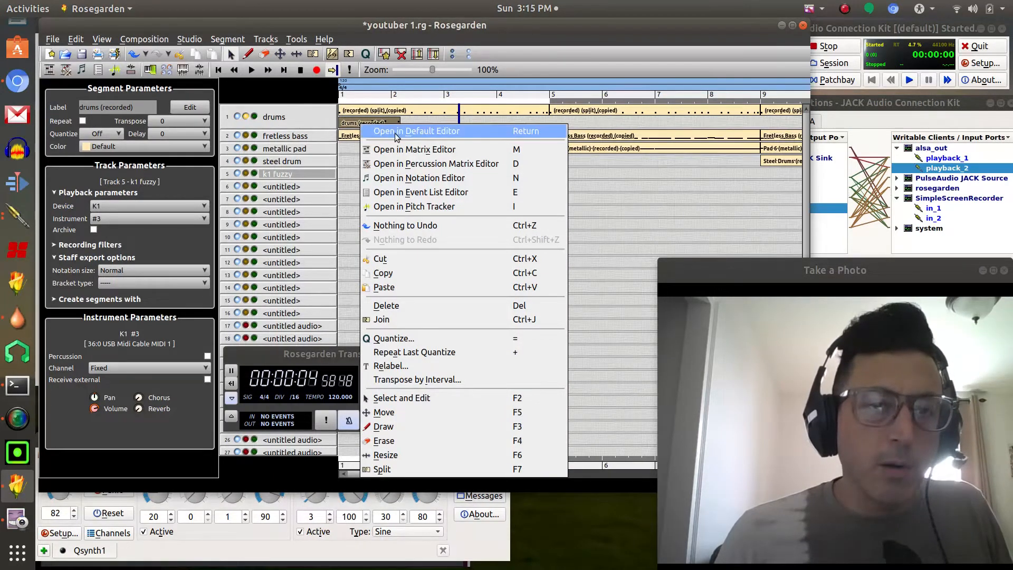
left_click(400, 307)
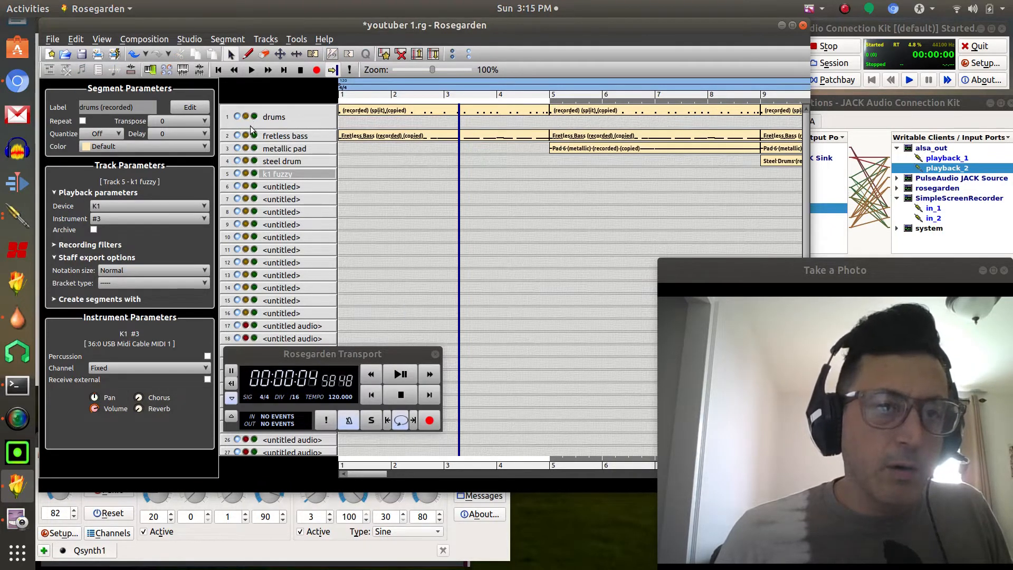
Arm the k1 fuzzy track for recording and record a part on it over the looped bars 1 to 4
left_click(245, 174)
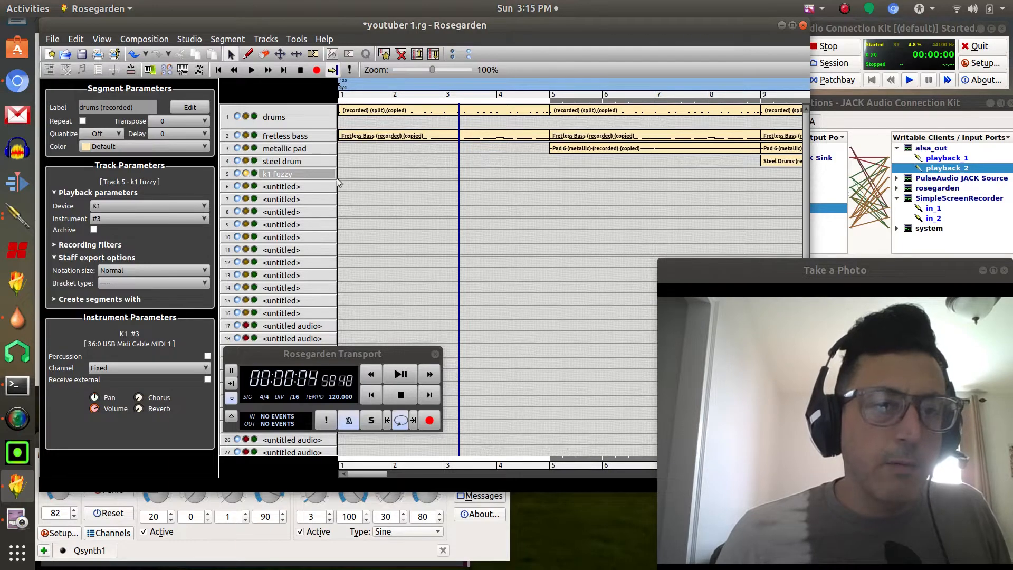
left_click(318, 174)
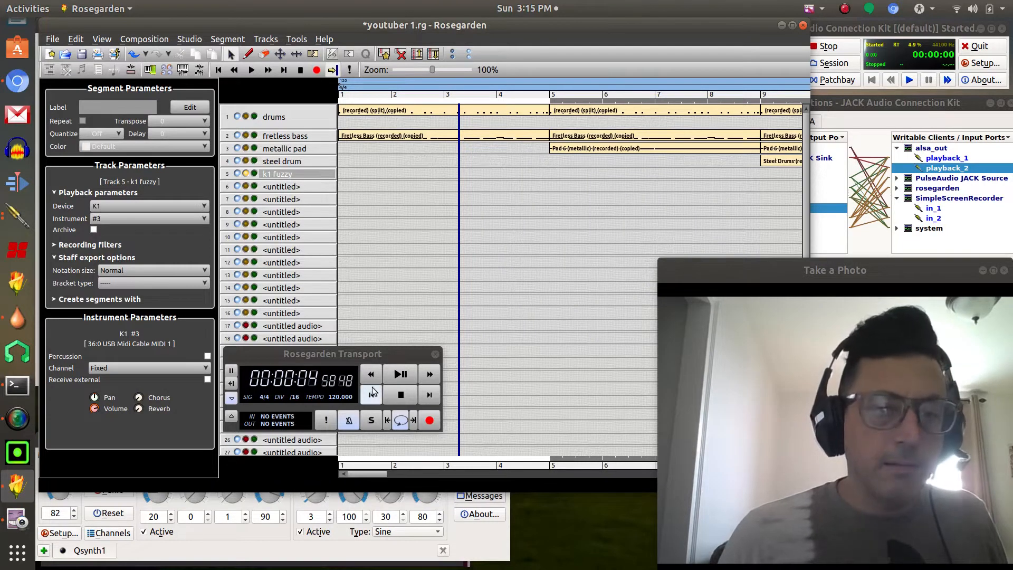
left_click(424, 412)
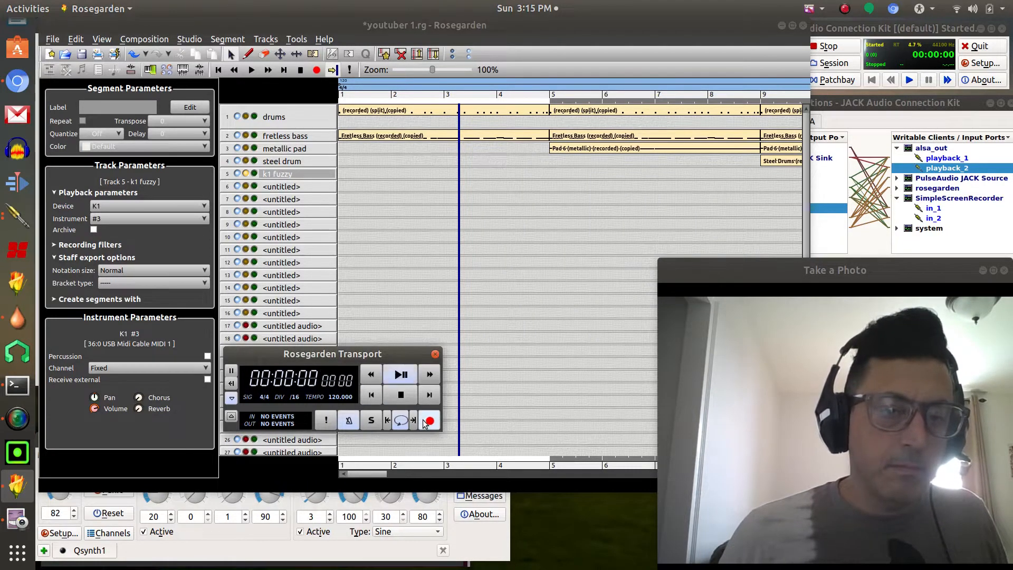
left_click(424, 422)
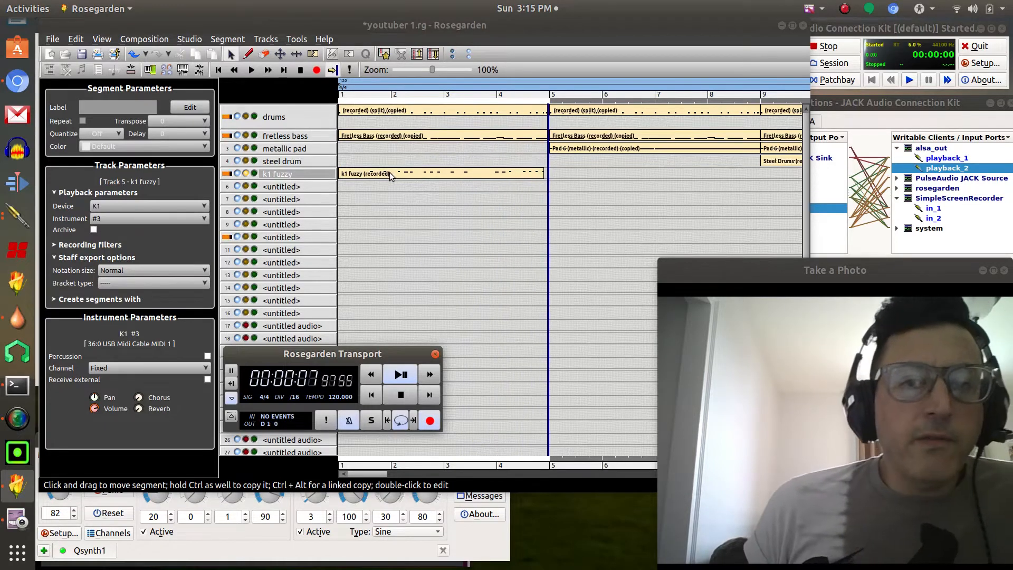
Quantize the recorded k1 fuzzy segment to 1/16 and play the loop back
left_click(309, 173)
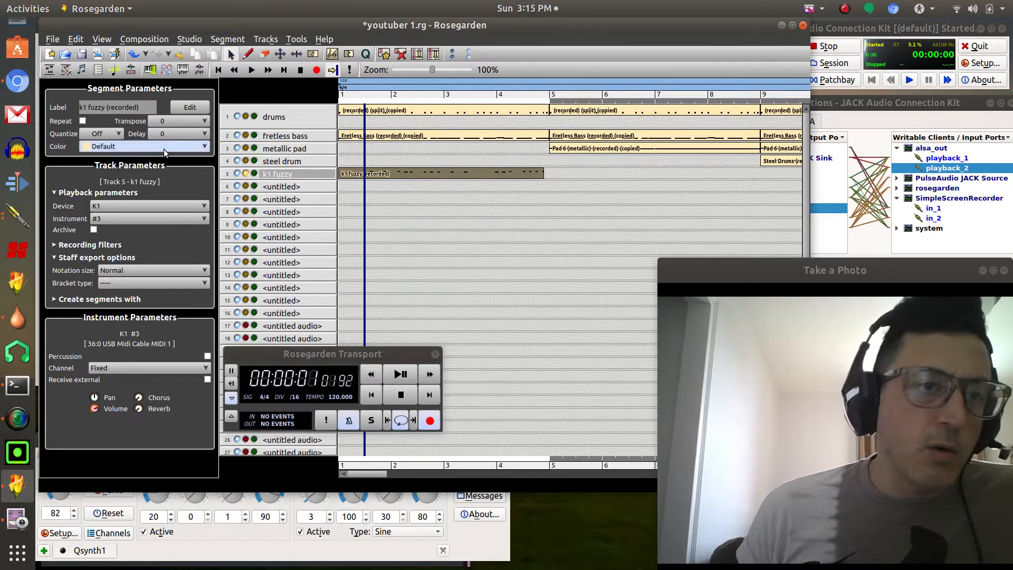
left_click(120, 136)
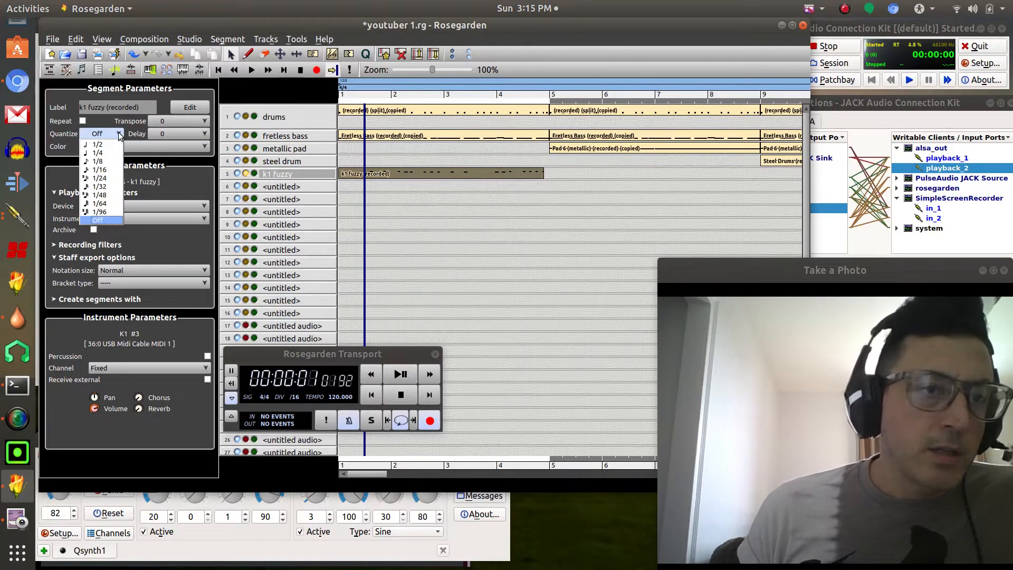
left_click(101, 170)
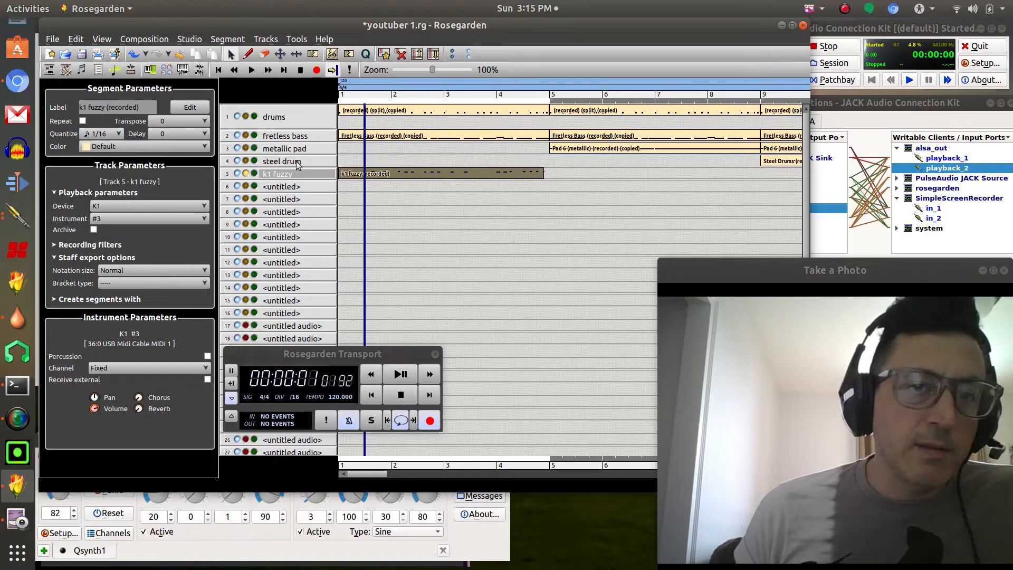
left_click(252, 71)
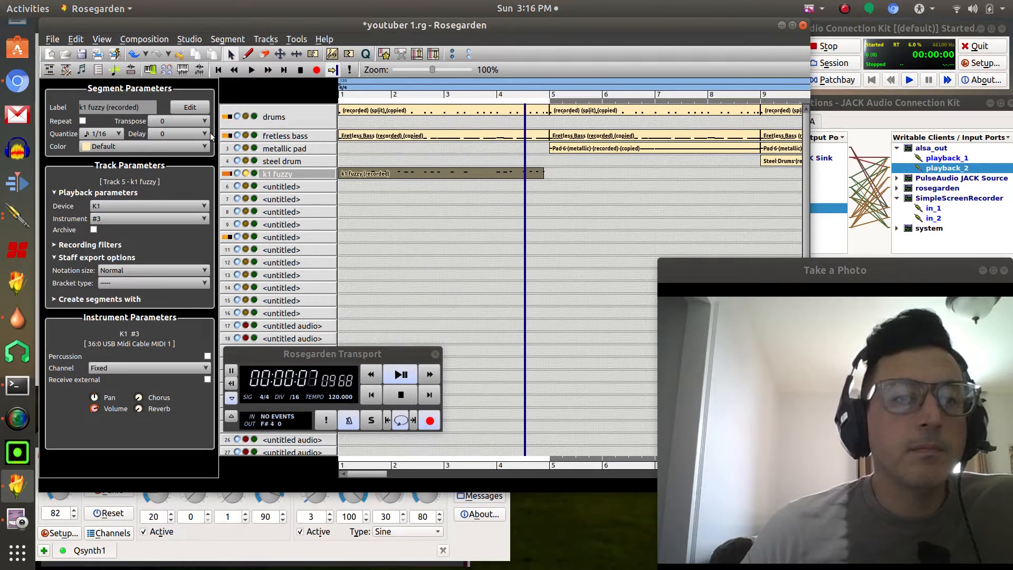
Color the k1 fuzzy segment MidnightBlue and the steel drum track's segments DarkSlateBlue
left_click(205, 150)
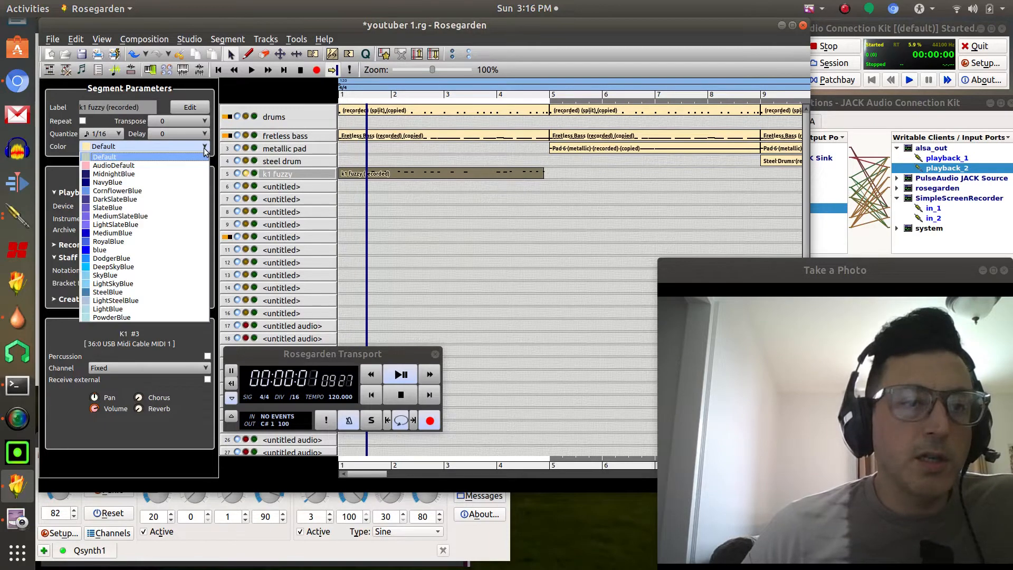
left_click(171, 173)
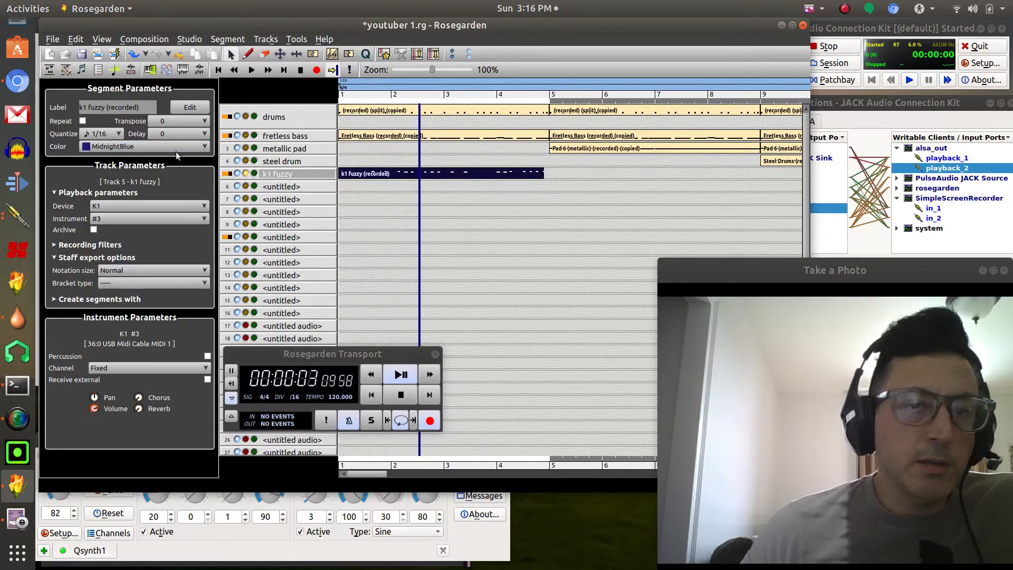
left_click(285, 161)
left_click(126, 147)
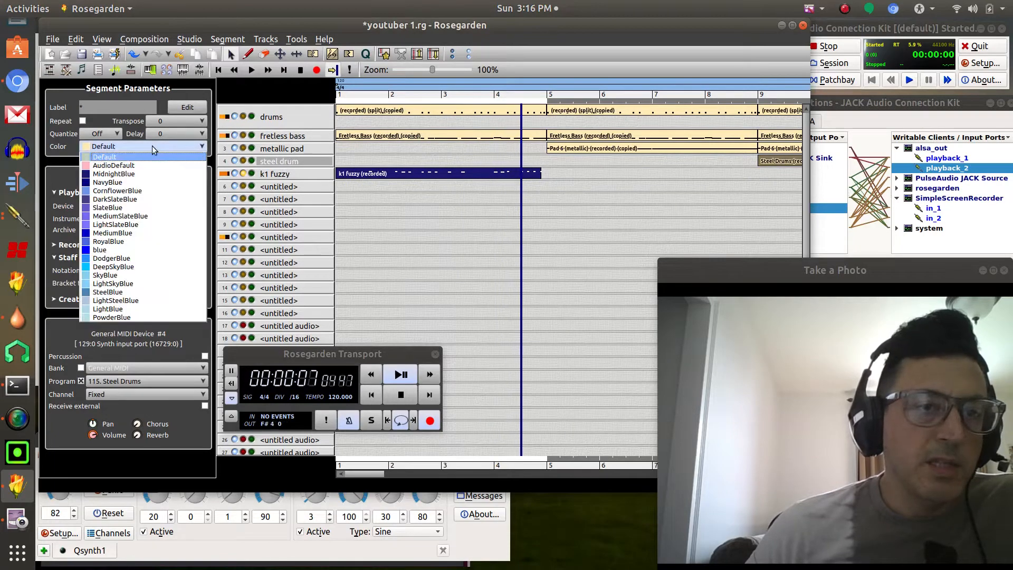
left_click(122, 199)
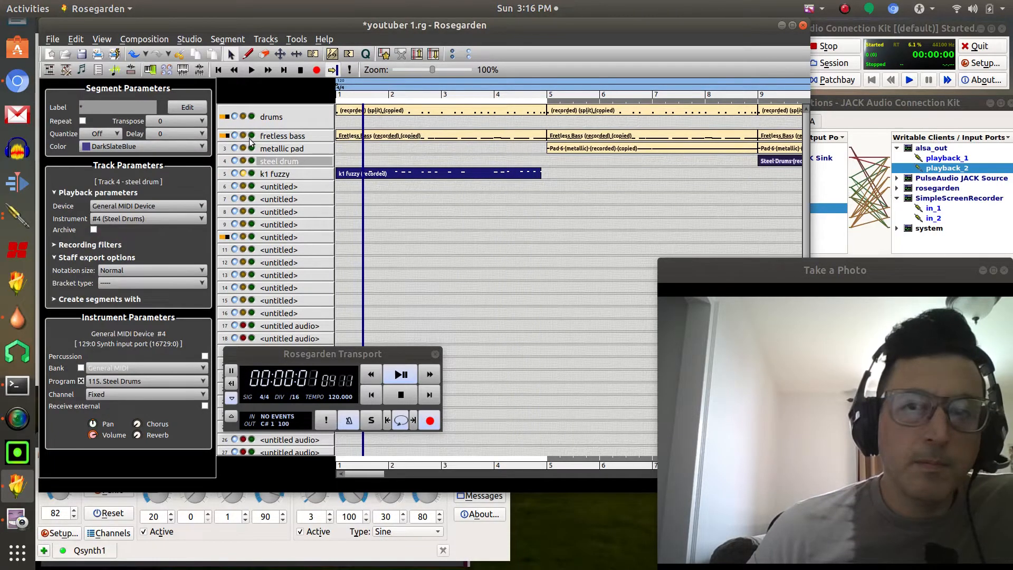
Color the metallic pad track's segments LimeGreen
left_click(285, 150)
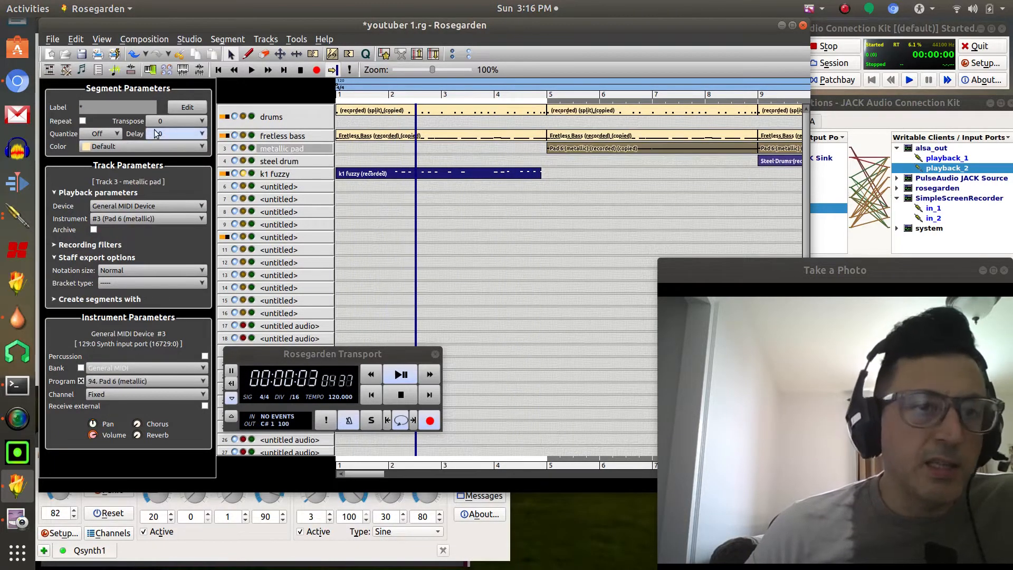
left_click(136, 146)
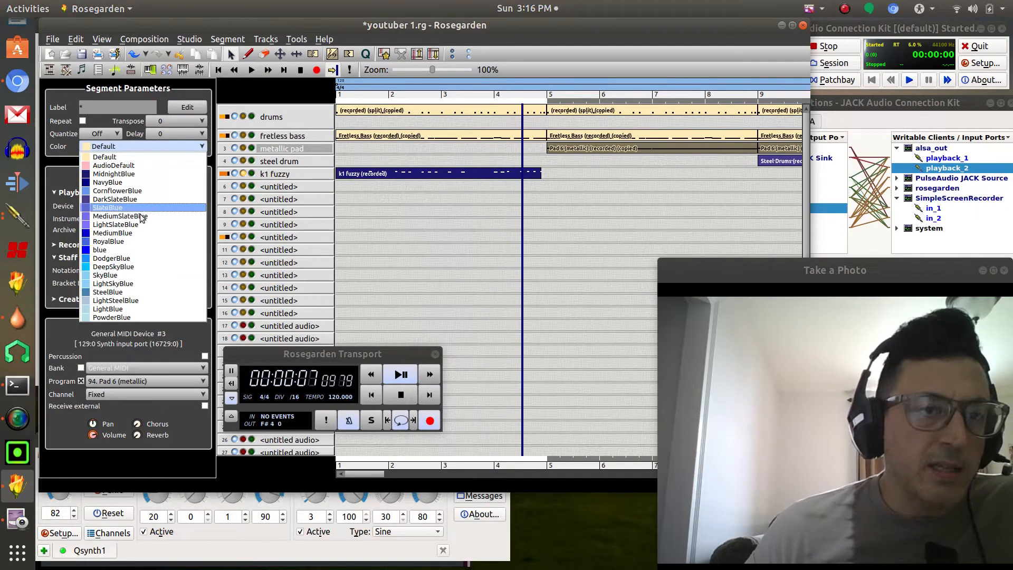
scroll(138, 222, "down", 8)
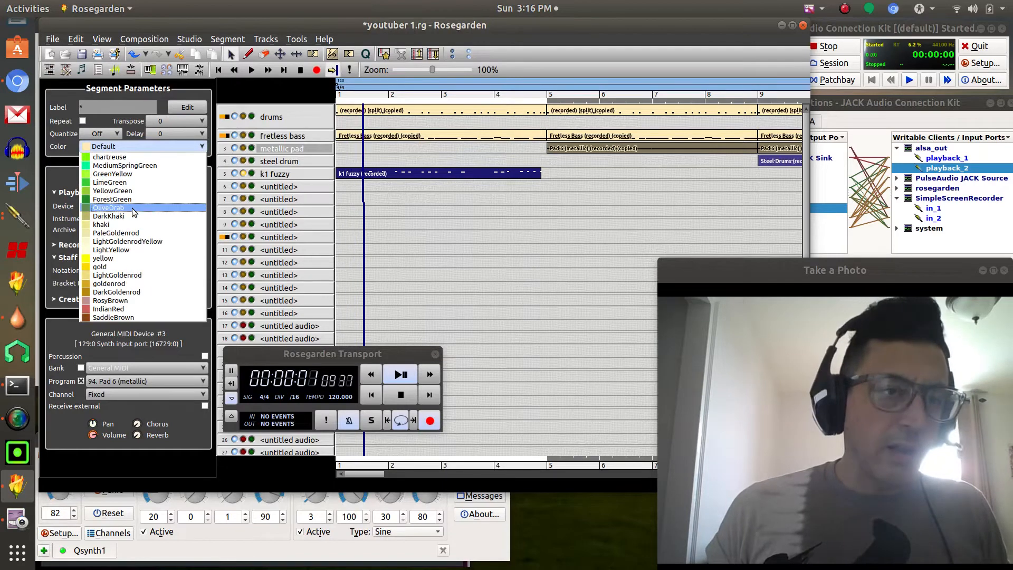
left_click(125, 182)
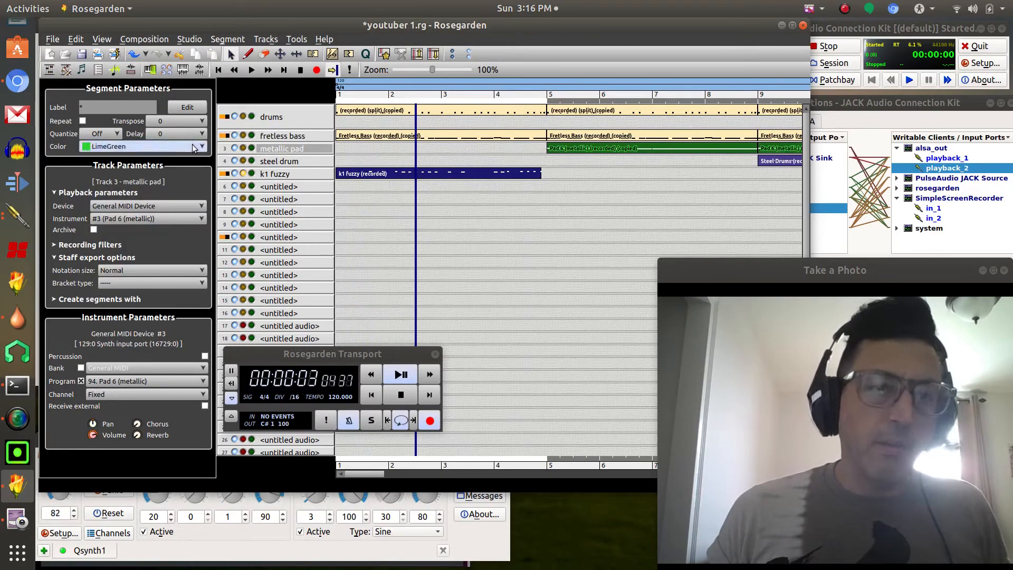
Color the fretless bass track's segments BlueViolet
left_click(276, 137)
left_click(175, 146)
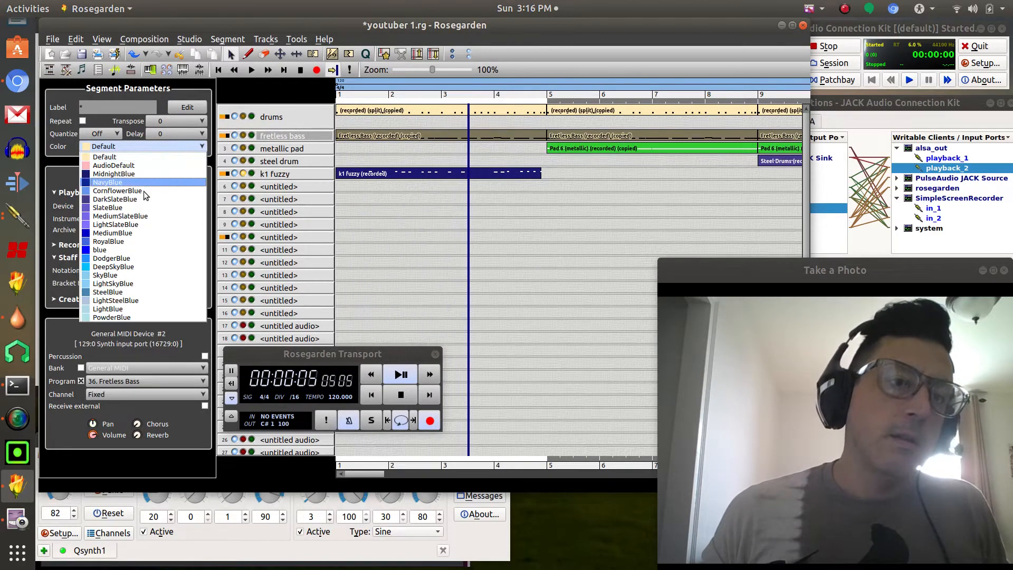
scroll(121, 284, "down", 10)
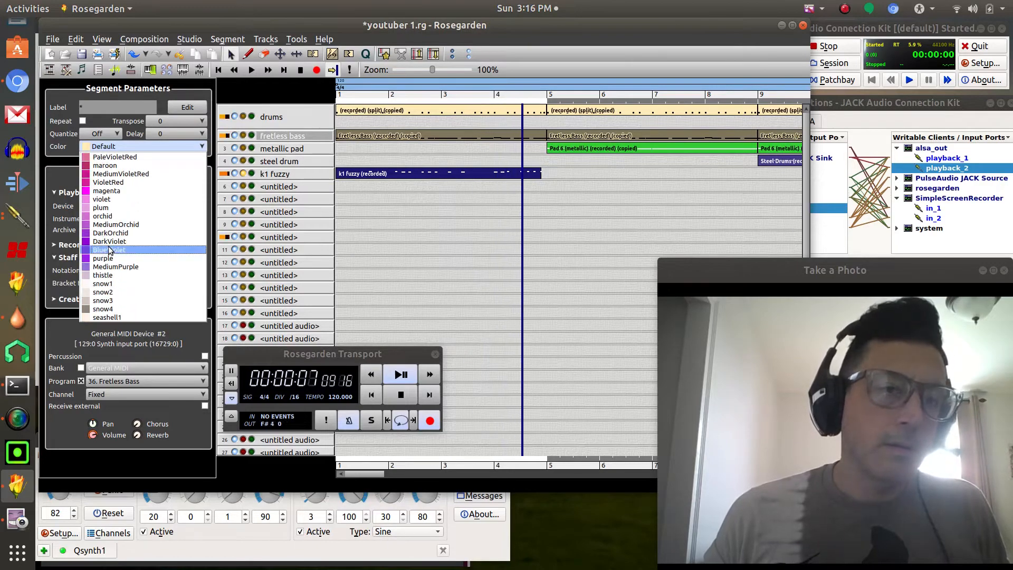
left_click(110, 249)
Color the drums track's segments chartreuse, recolor them SaddleBrown, and stop playback
left_click(271, 117)
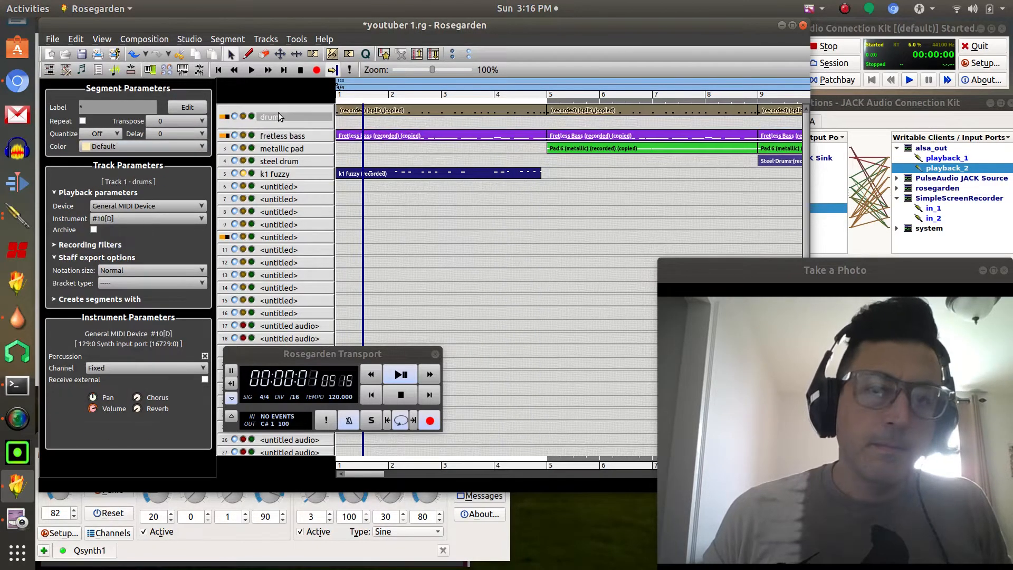
left_click(158, 150)
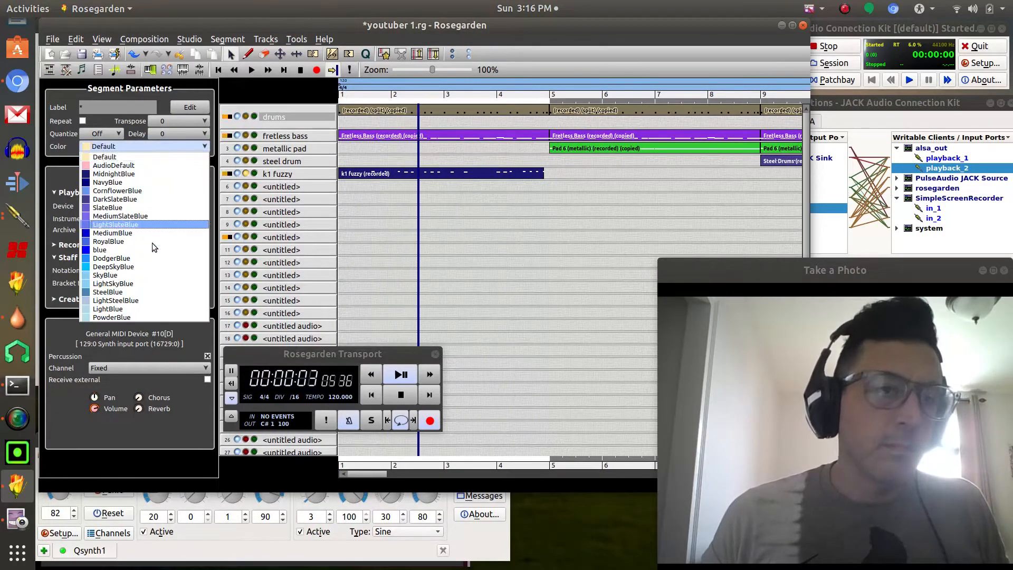
left_click(143, 239)
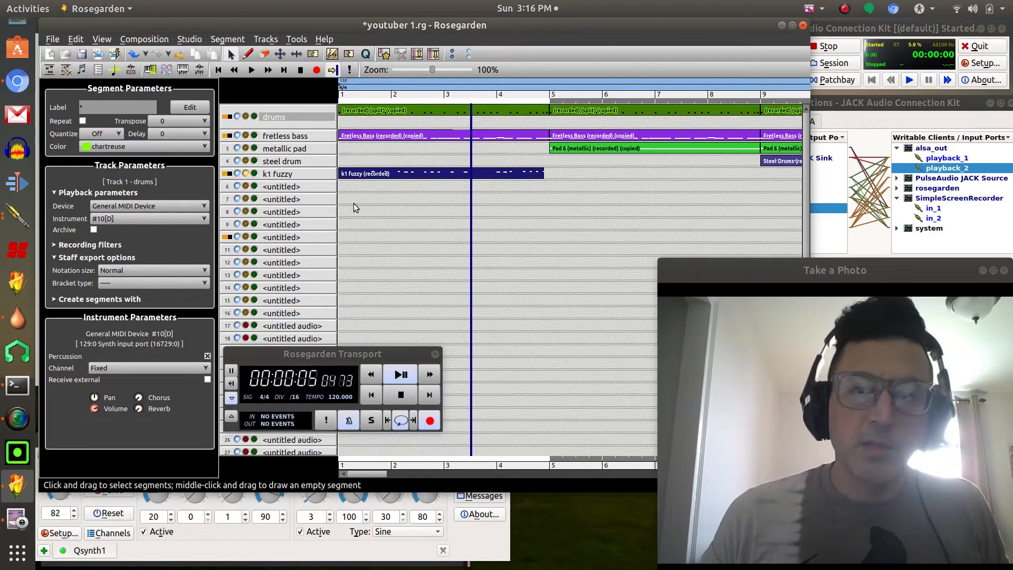
left_click(140, 145)
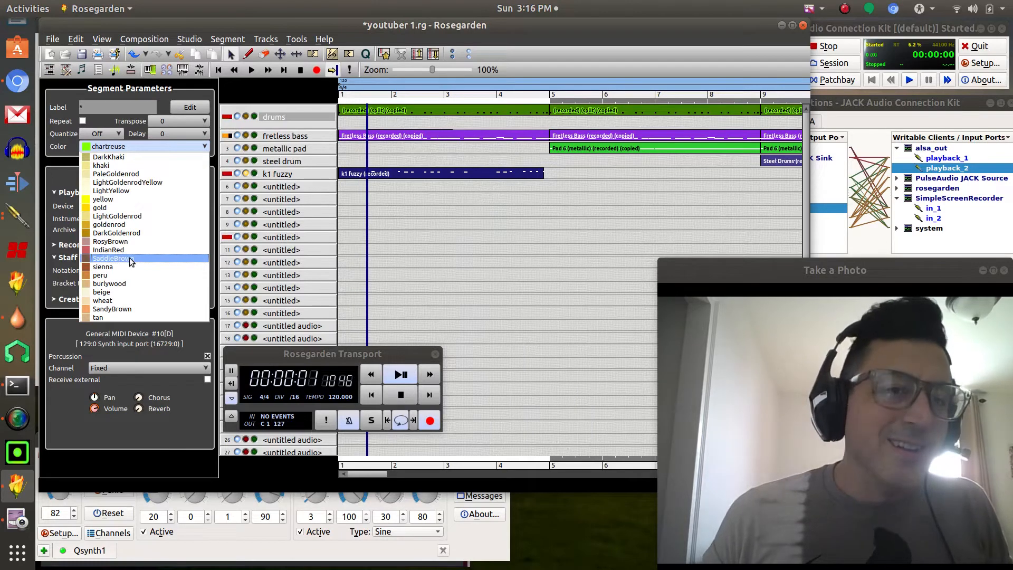
left_click(126, 257)
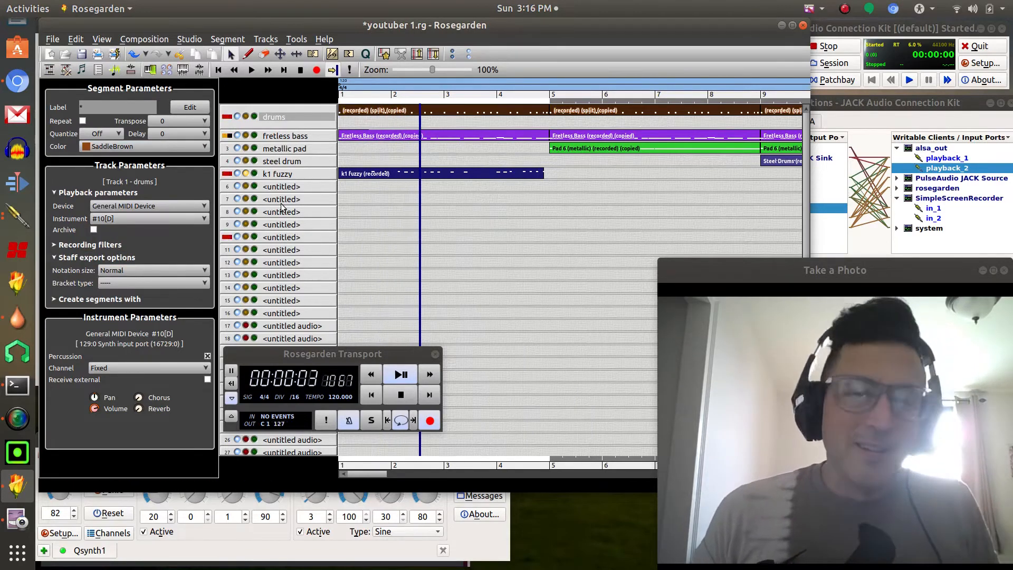
left_click(402, 398)
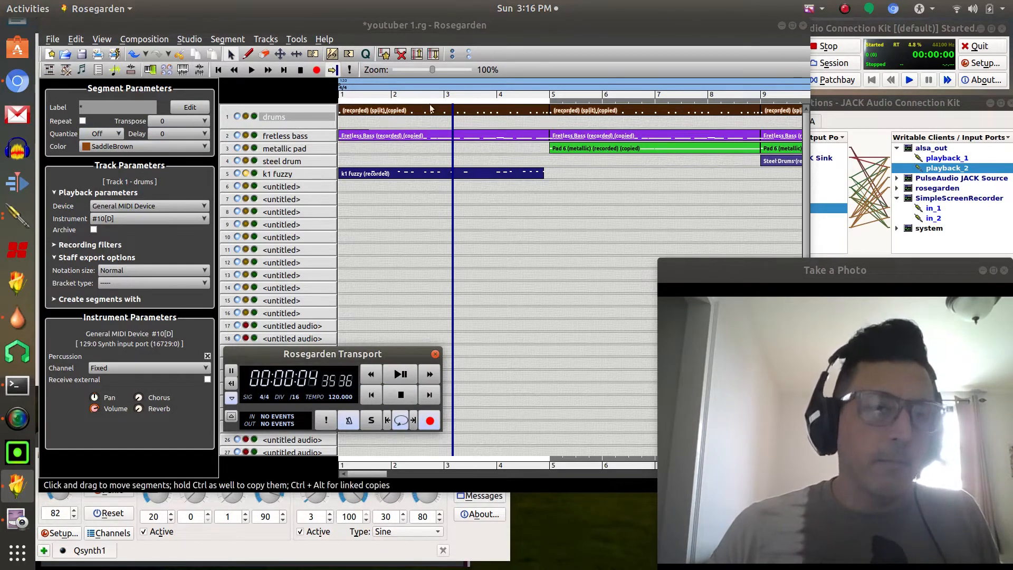
Try transposing the k1 fuzzy segment by -5 during loop playback and reset its transpose to 0
left_click(299, 173)
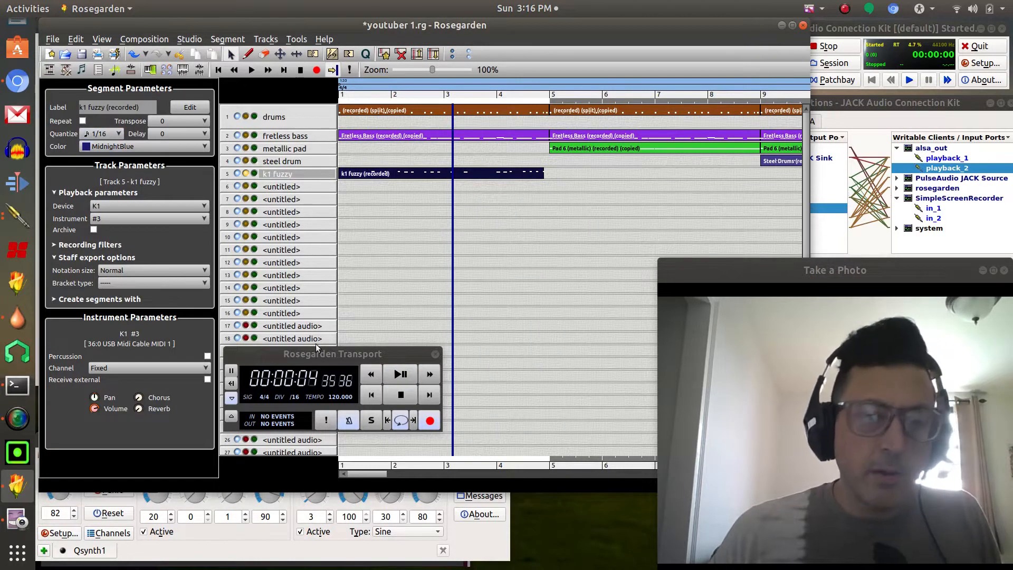
left_click(401, 374)
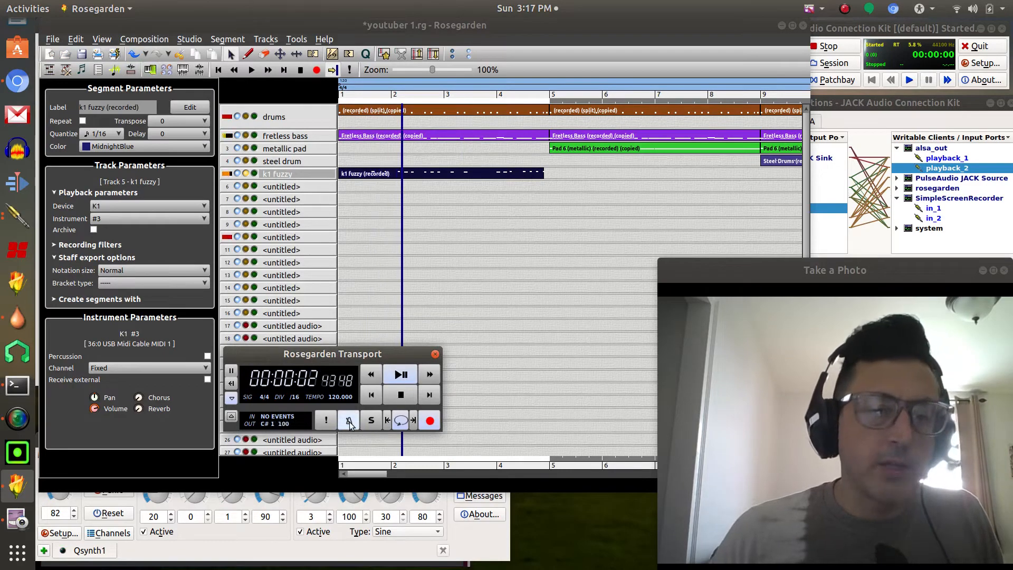
left_click(193, 122)
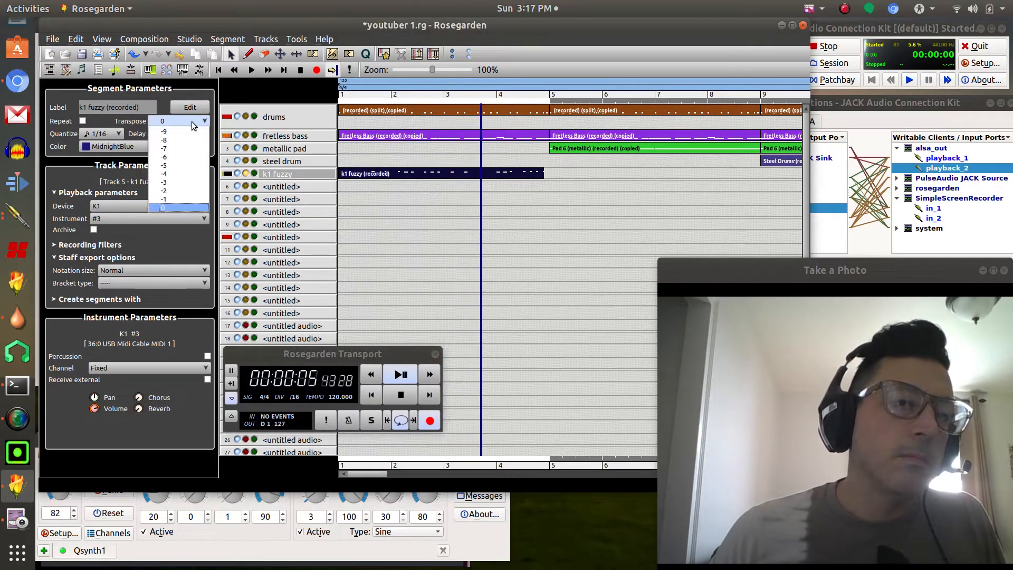
left_click(180, 164)
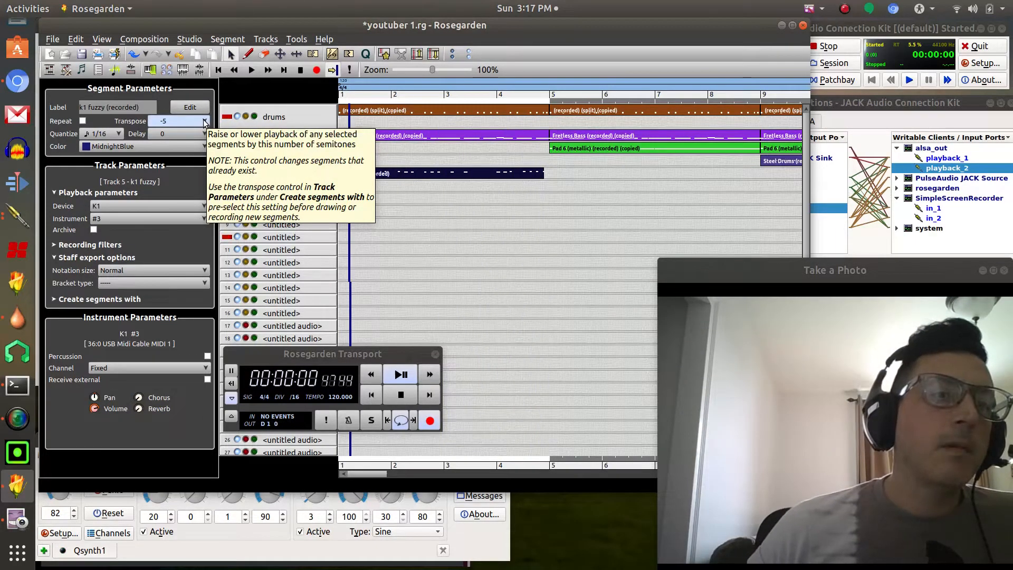
left_click(204, 122)
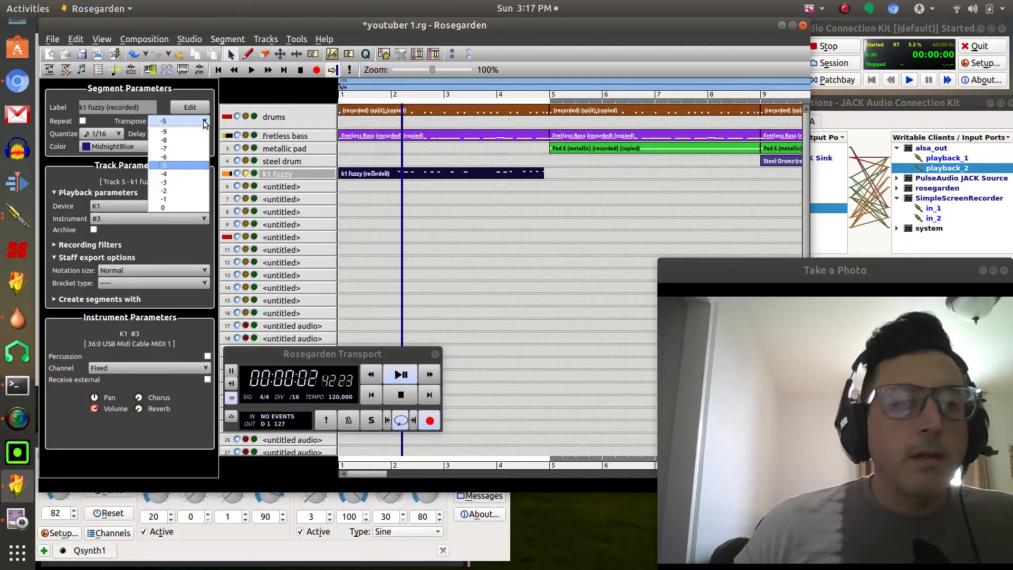
left_click(167, 207)
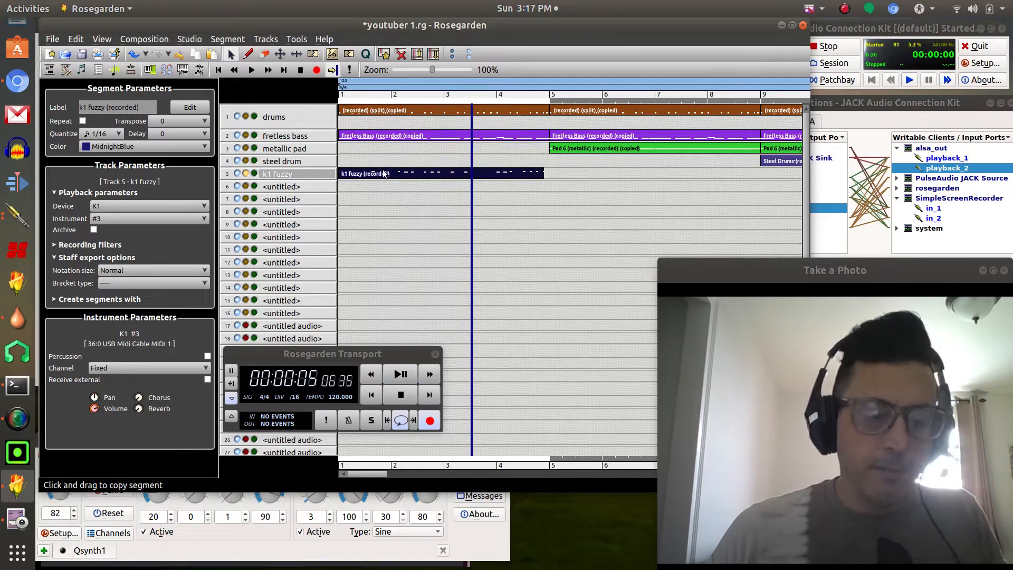
Paste a copy of the k1 fuzzy segment and move it onto track 6, starting at bar 1
left_click(347, 186)
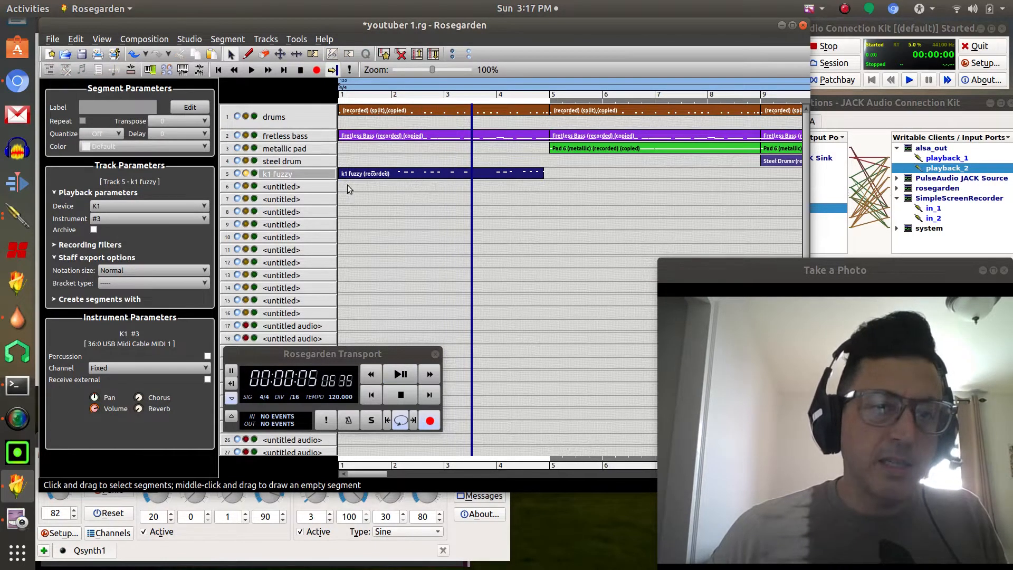
key("ctrl+v")
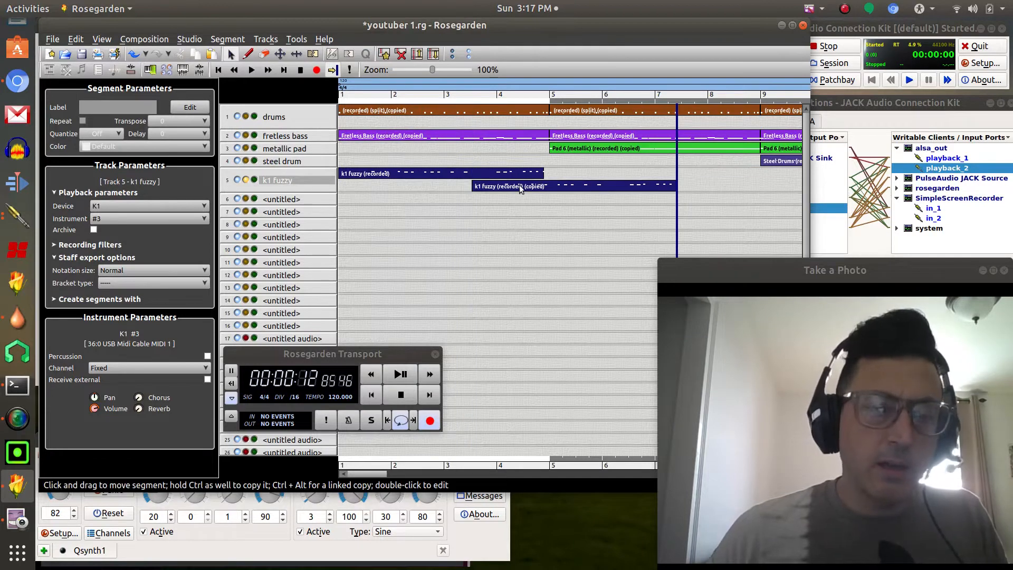
left_click_drag(510, 187, 385, 197)
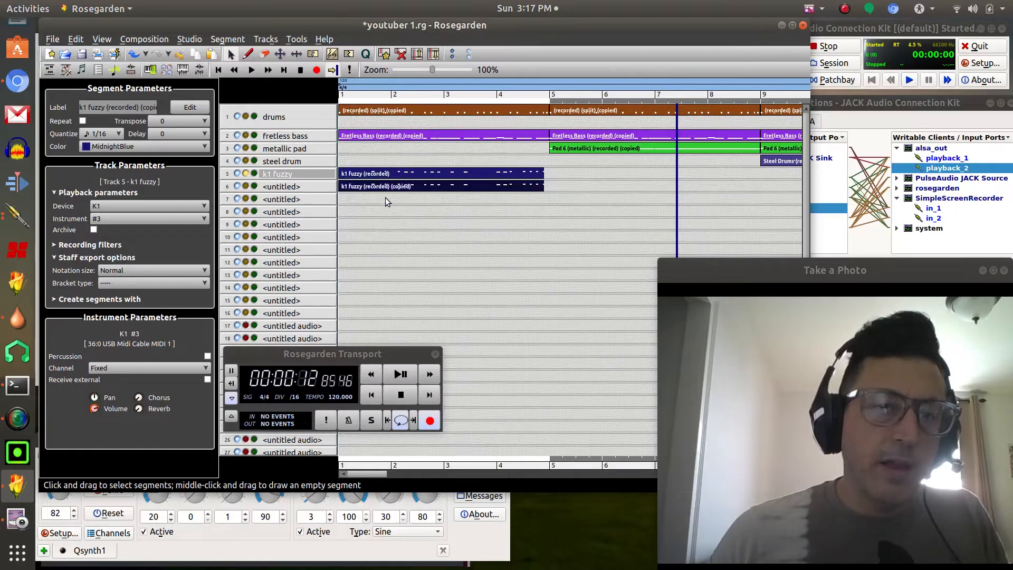
Rename track 6 as "k1 fuzzy 2"
double_click(295, 188)
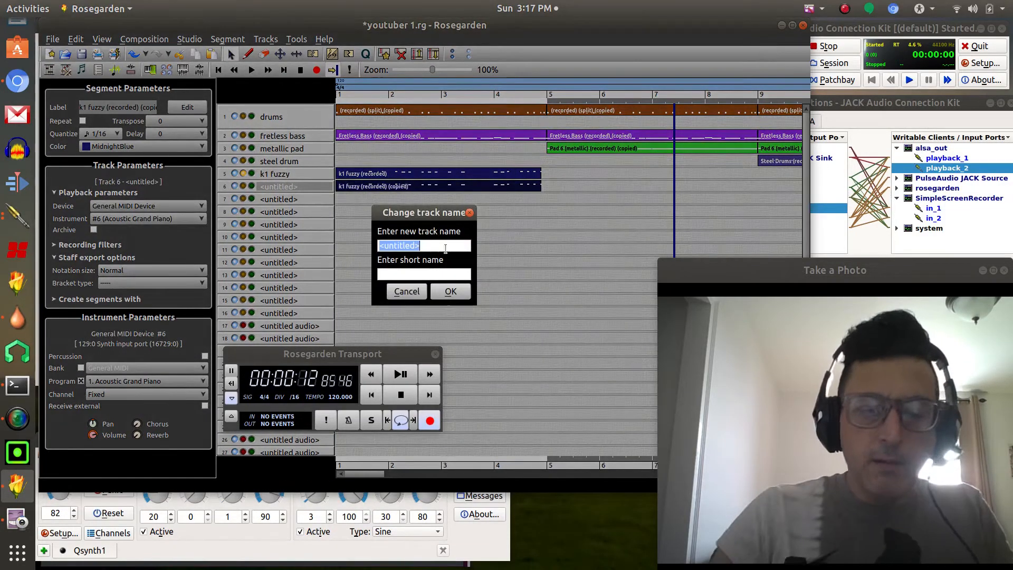
type("k1")
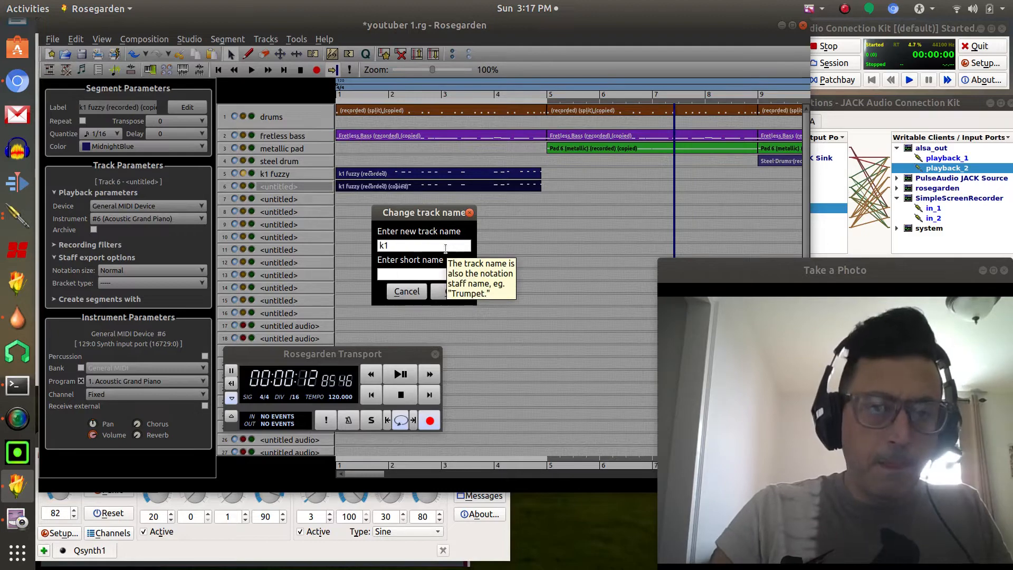
type(" fuzzy ")
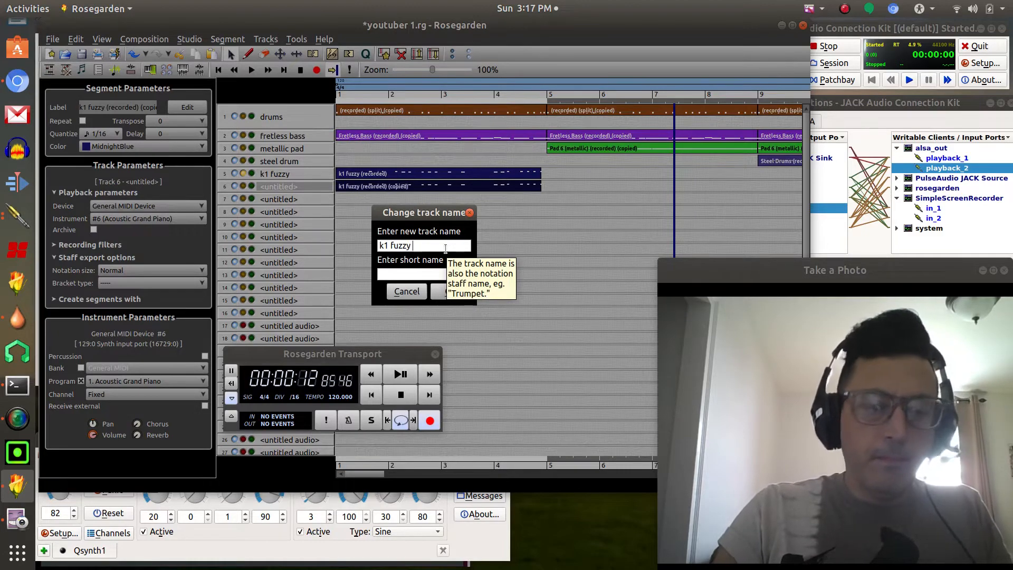
type("2")
key("Return")
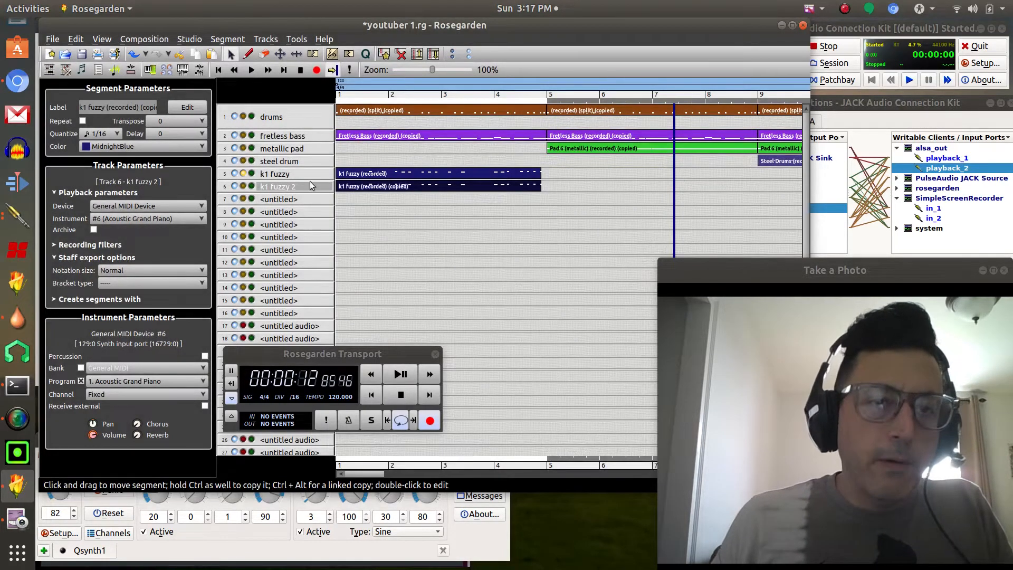
Set the k1 fuzzy 2 track's playback device to K1 and its instrument to #3, matching the k1 fuzzy track
left_click(165, 207)
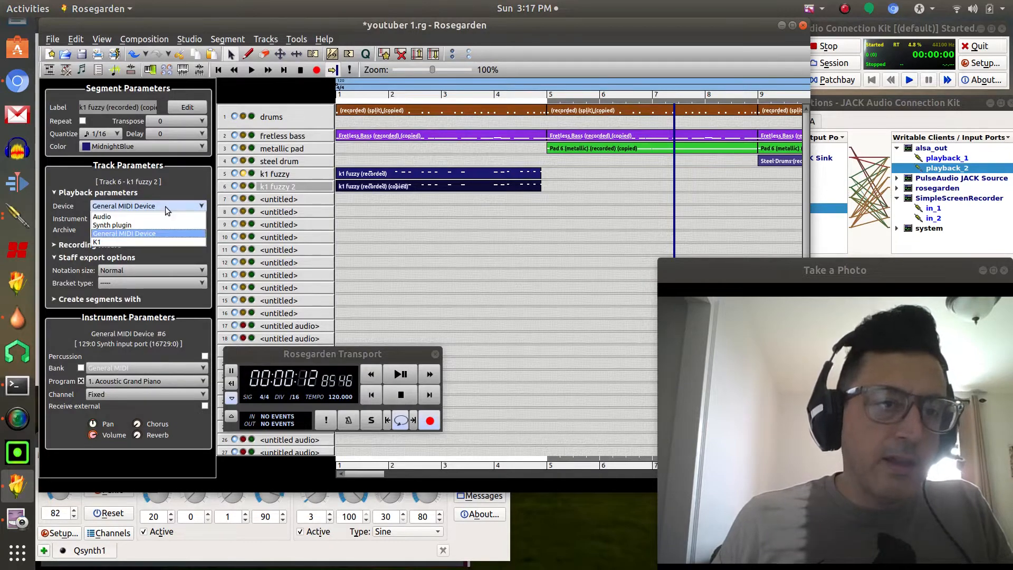
left_click(128, 240)
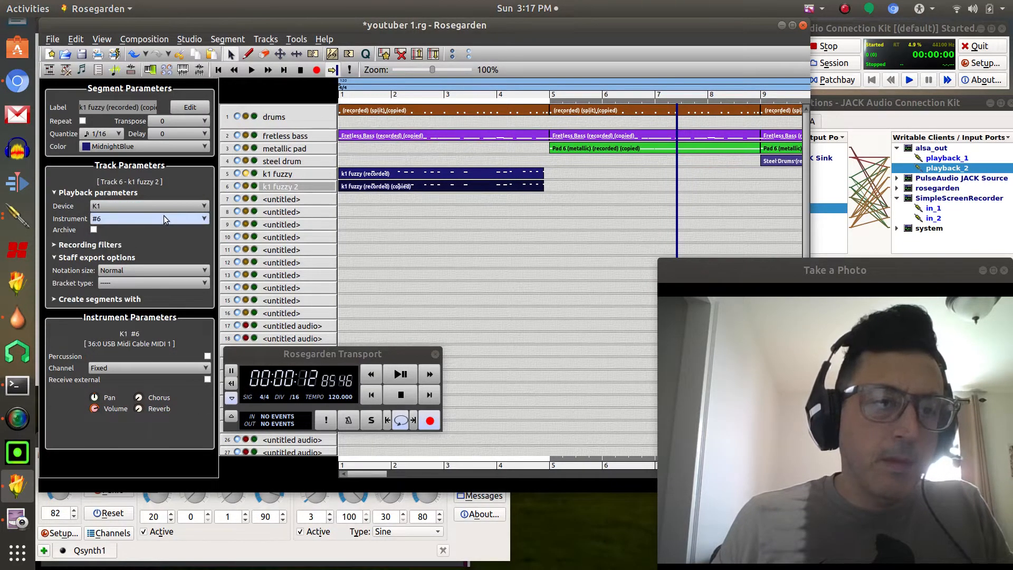
left_click(280, 175)
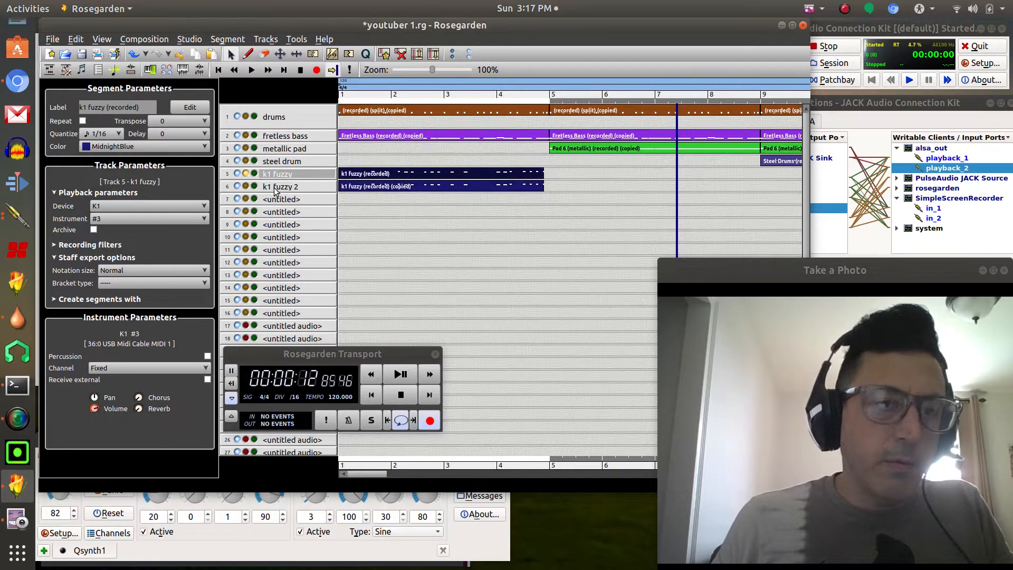
left_click(275, 189)
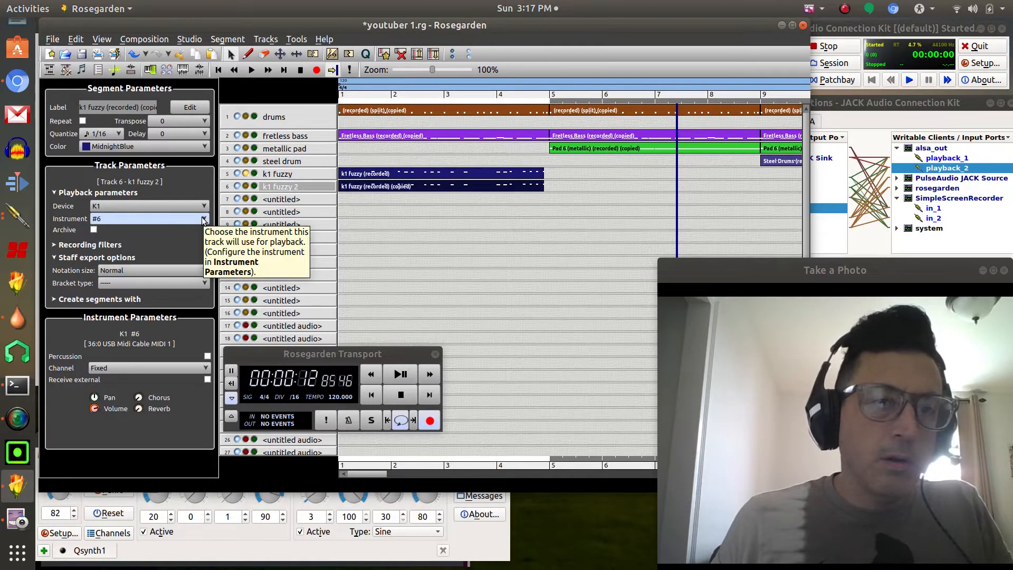
left_click(204, 219)
left_click(167, 246)
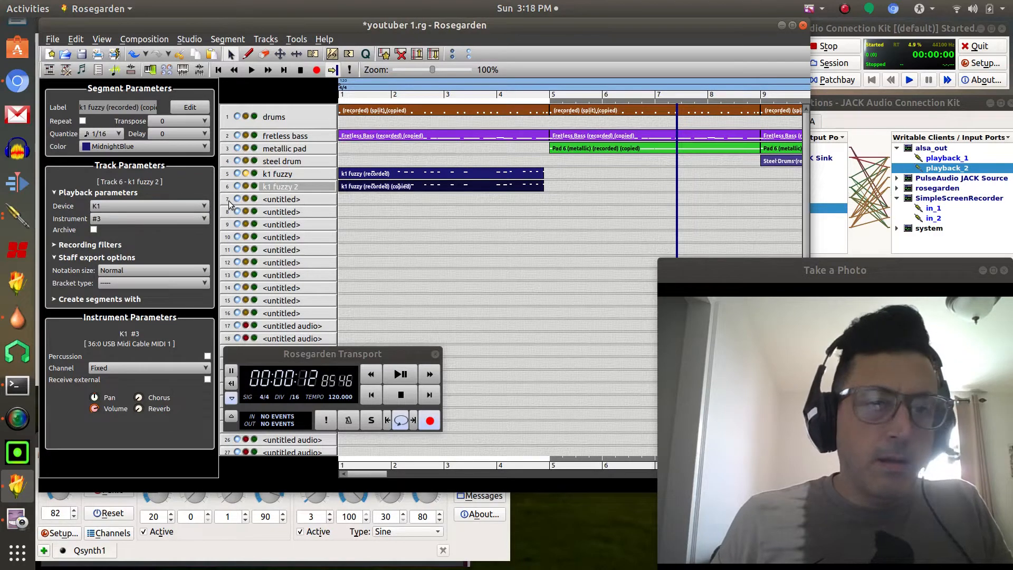
Transpose the copied segment on the k1 fuzzy 2 track by 5 semitones and play the loop back
left_click(206, 120)
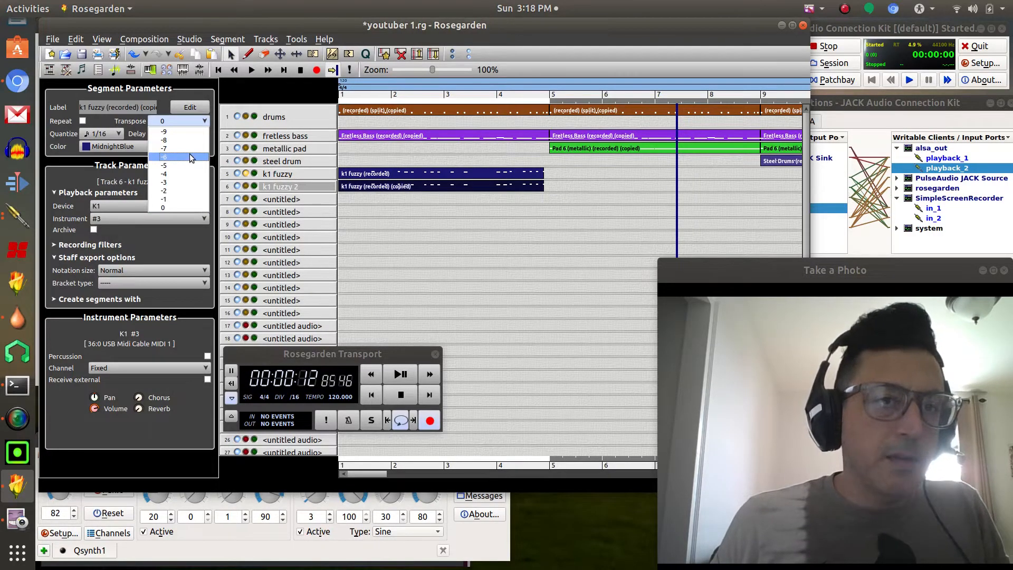
scroll(189, 153, "down", 4)
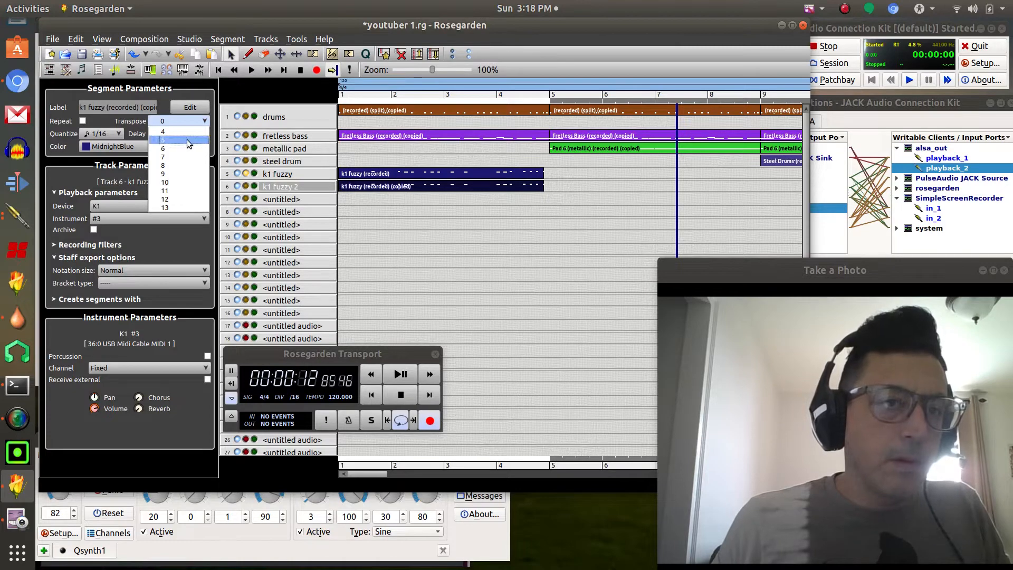
left_click(187, 140)
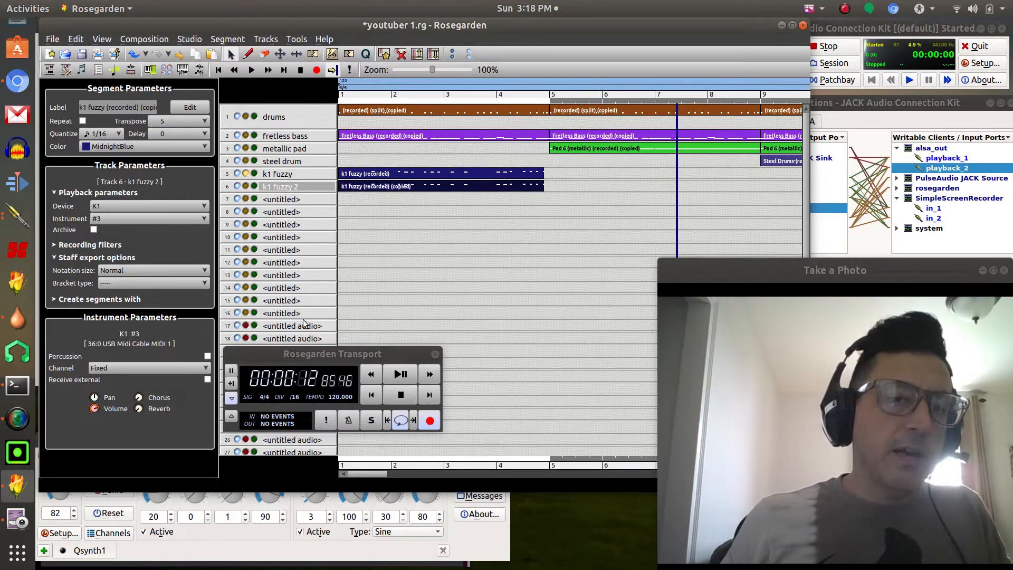
left_click(398, 374)
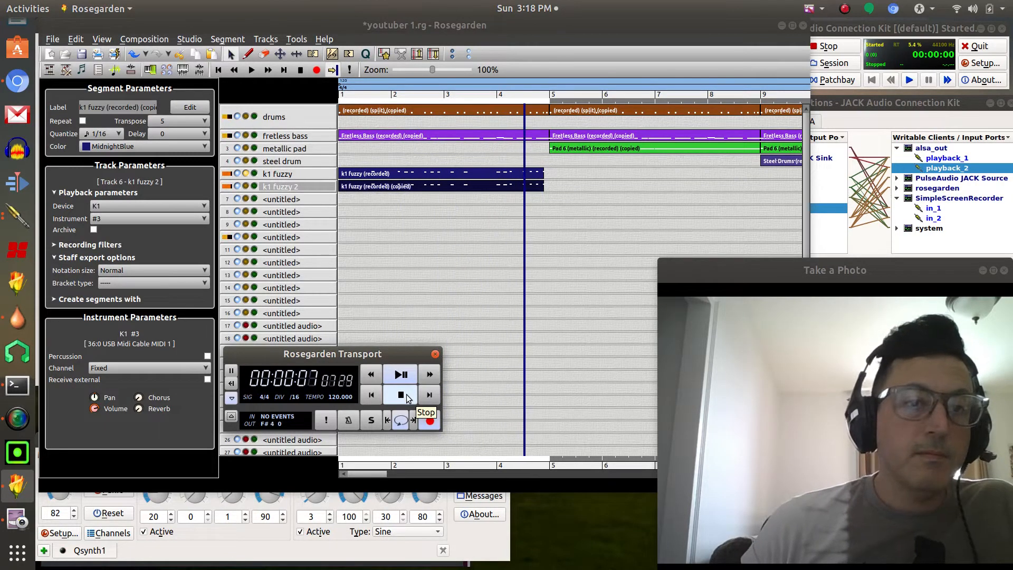
left_click(401, 395)
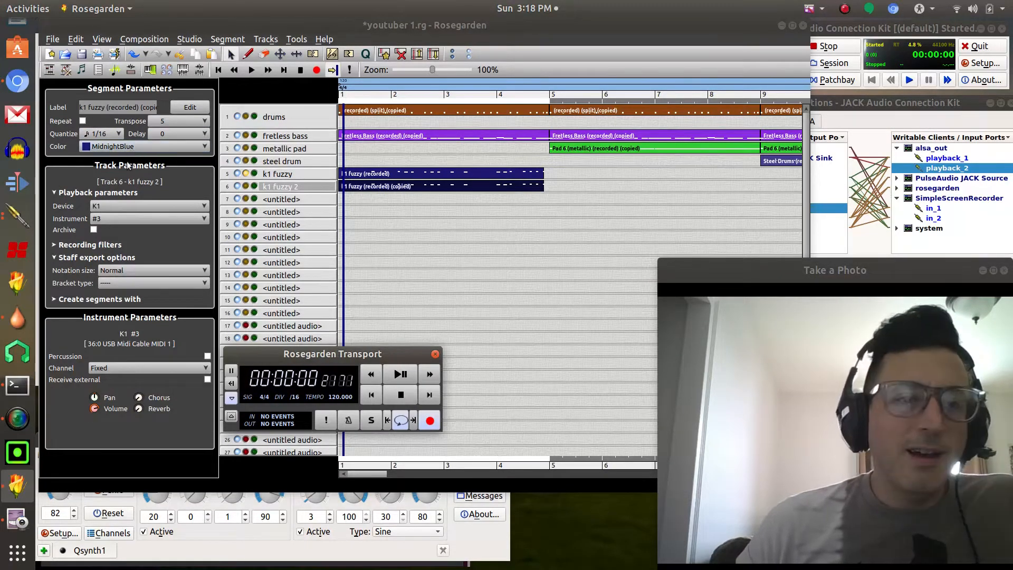
left_click(80, 180)
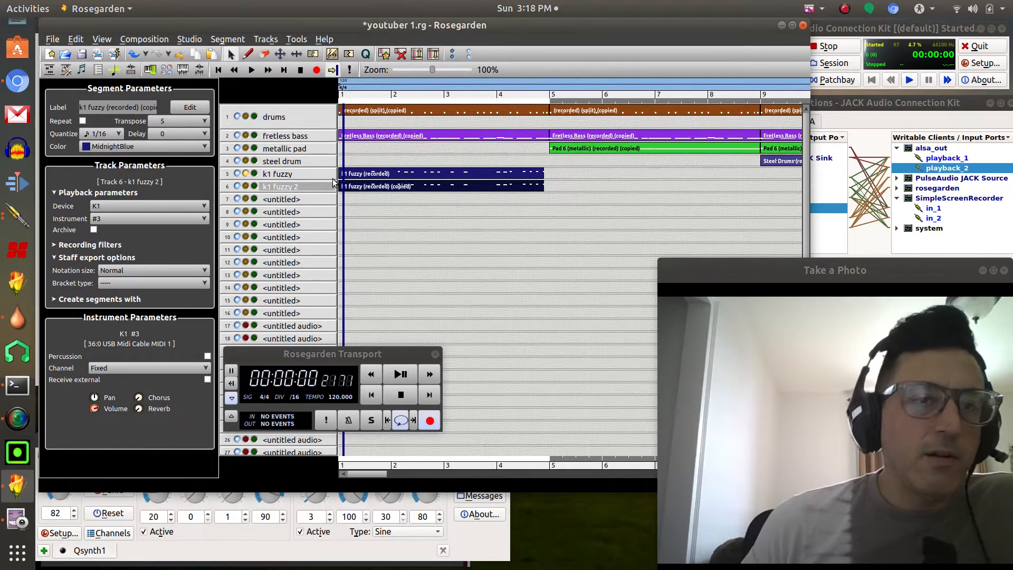
Turn on repeat for the segments on the k1 fuzzy 2 and k1 fuzzy tracks
left_click(82, 121)
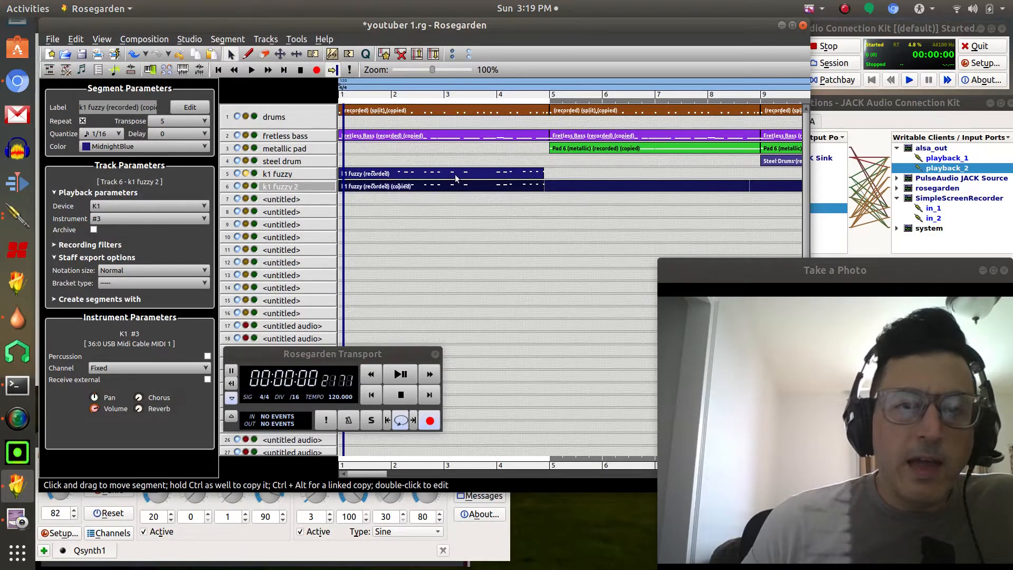
left_click(323, 175)
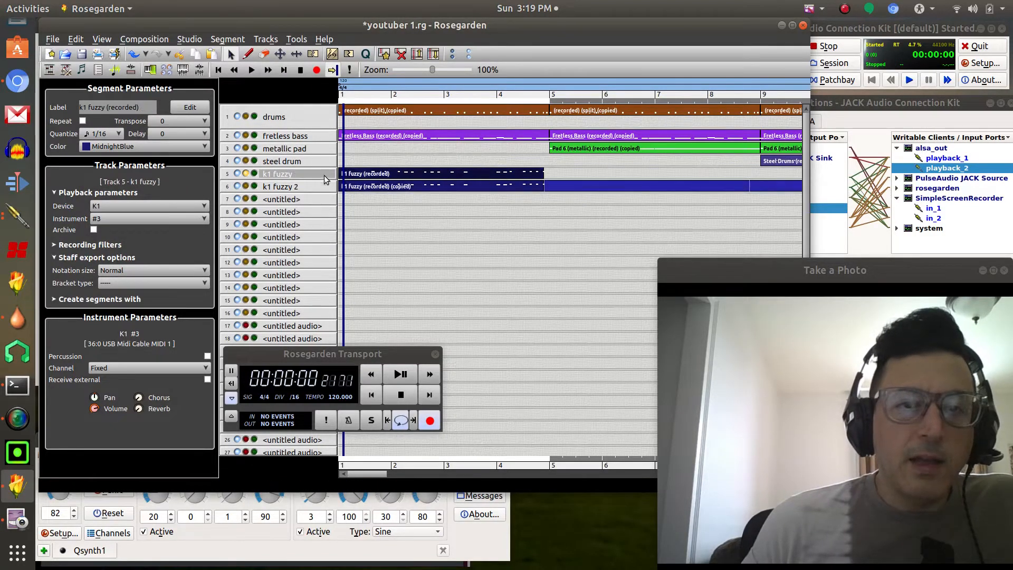
left_click(82, 121)
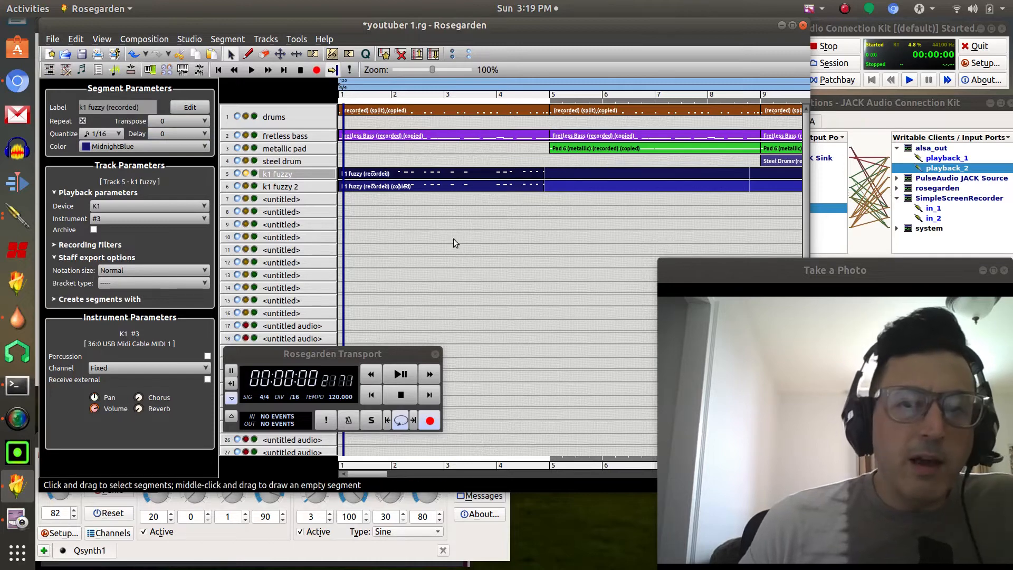
Play the arrangement from the beginning with looping off, and stop it in bar 7
left_click_drag(549, 464, 489, 464)
mouse_move(376, 473)
left_mouse_down()
mouse_move(653, 470)
mouse_move(362, 471)
left_mouse_up()
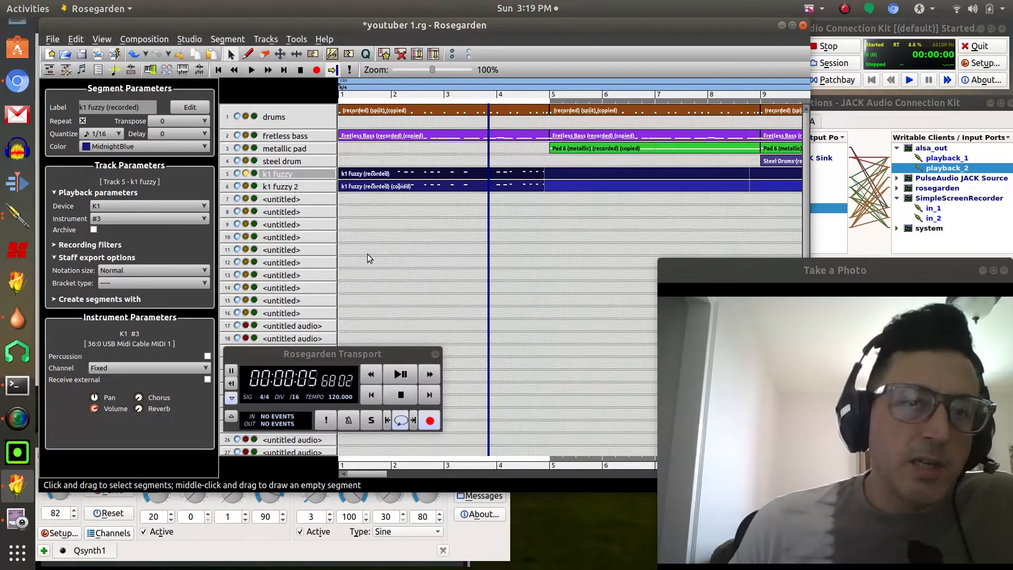
left_click(372, 396)
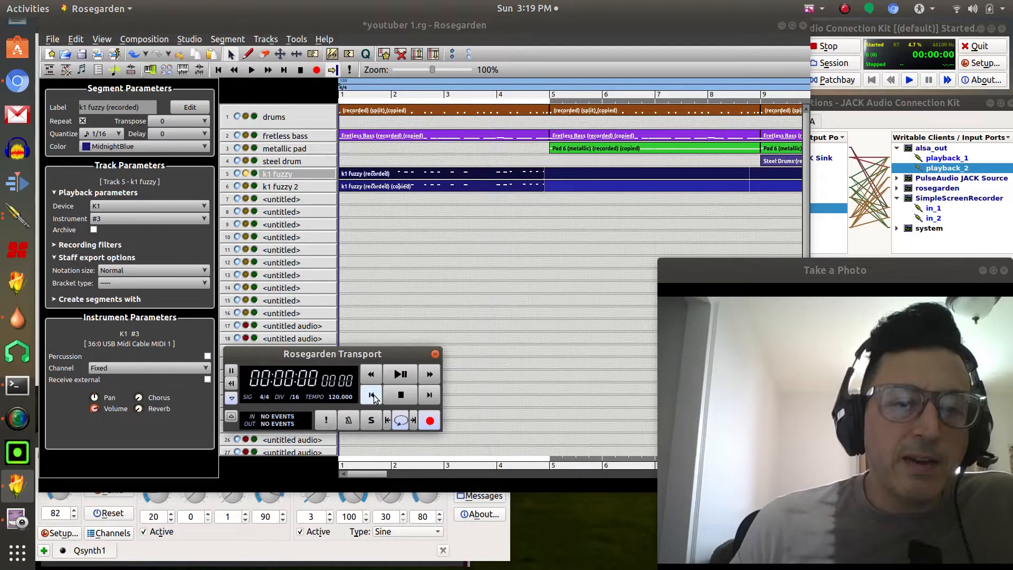
left_click(399, 374)
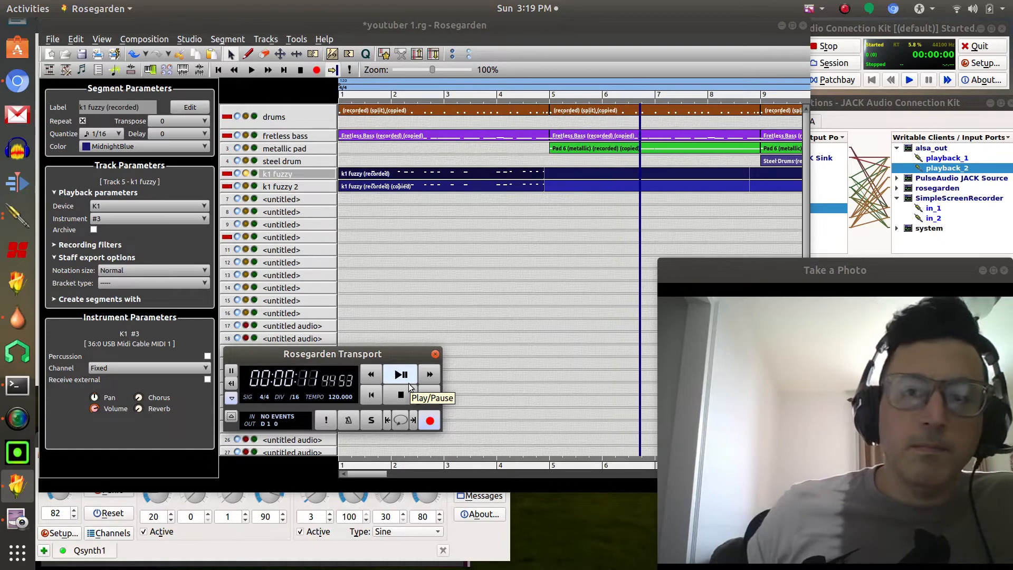
left_click(399, 400)
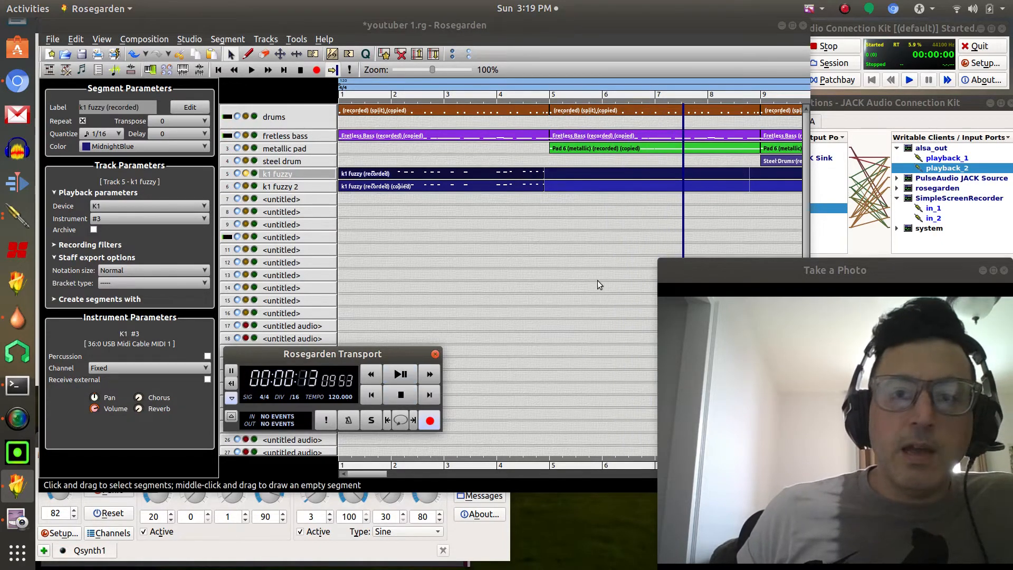
Extend the segments on the k1 fuzzy and k1 fuzzy 2 tracks so that each ends at bar 5
left_click(565, 172)
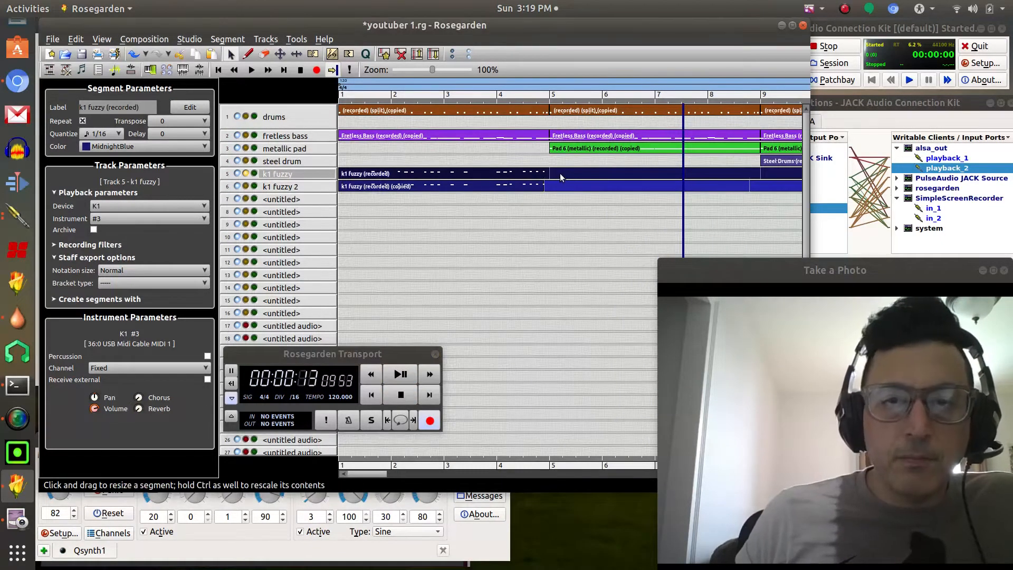
left_click(555, 184)
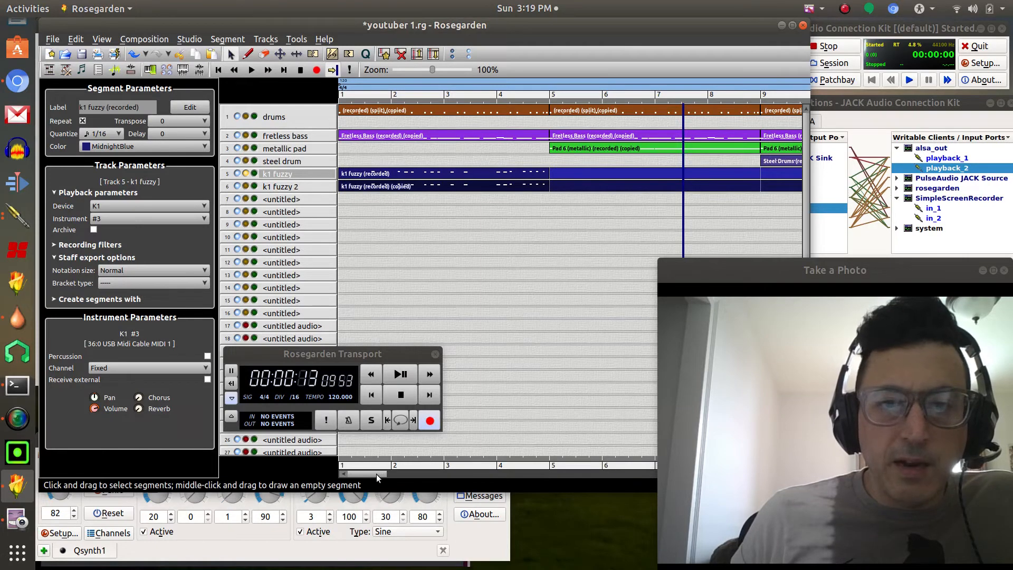
scroll(376, 474, "right", 5)
left_click_drag(403, 482, 369, 479)
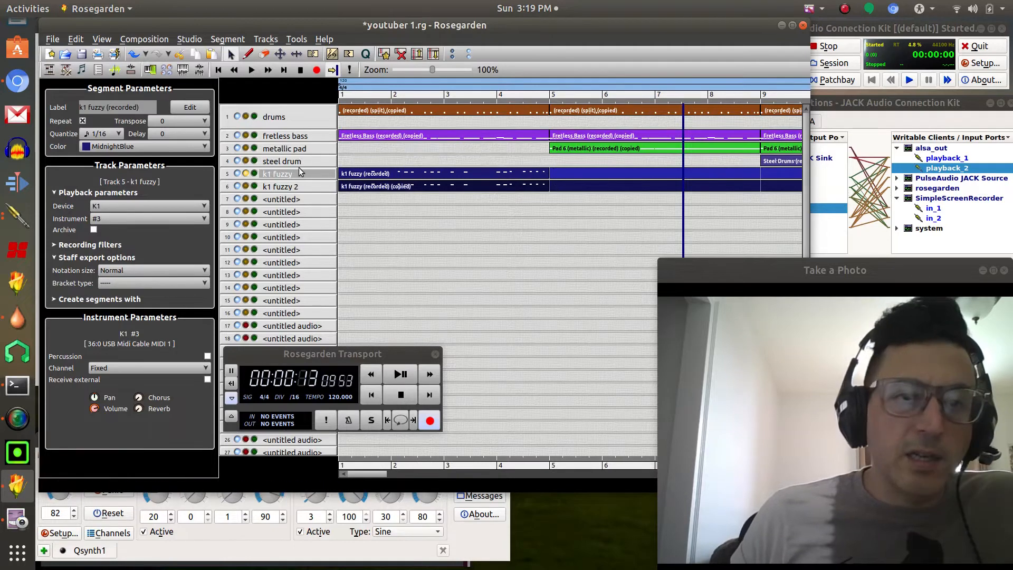
Play the whole arrangement from the beginning and stop it in bar 18
left_click(377, 395)
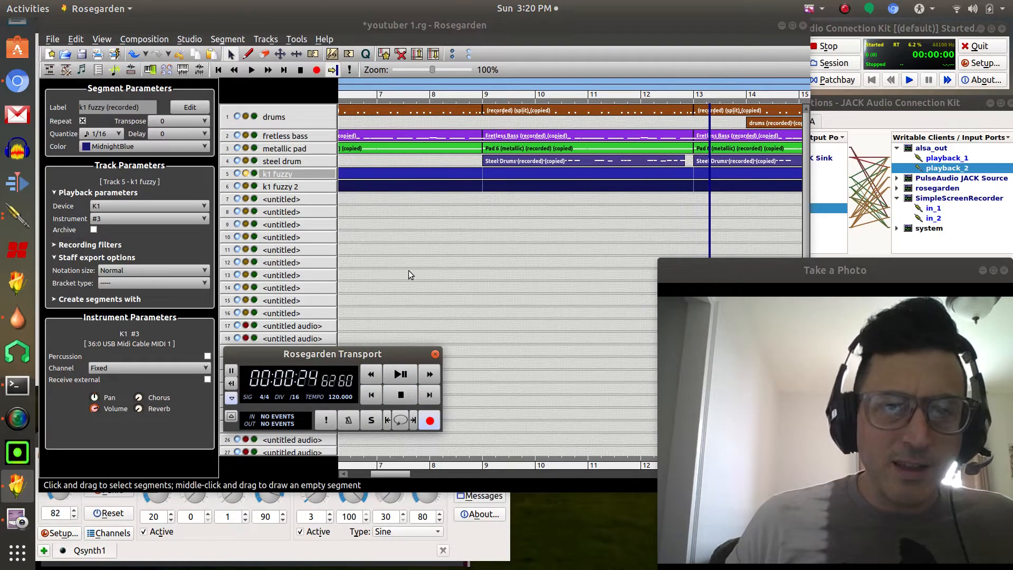
left_click(376, 104)
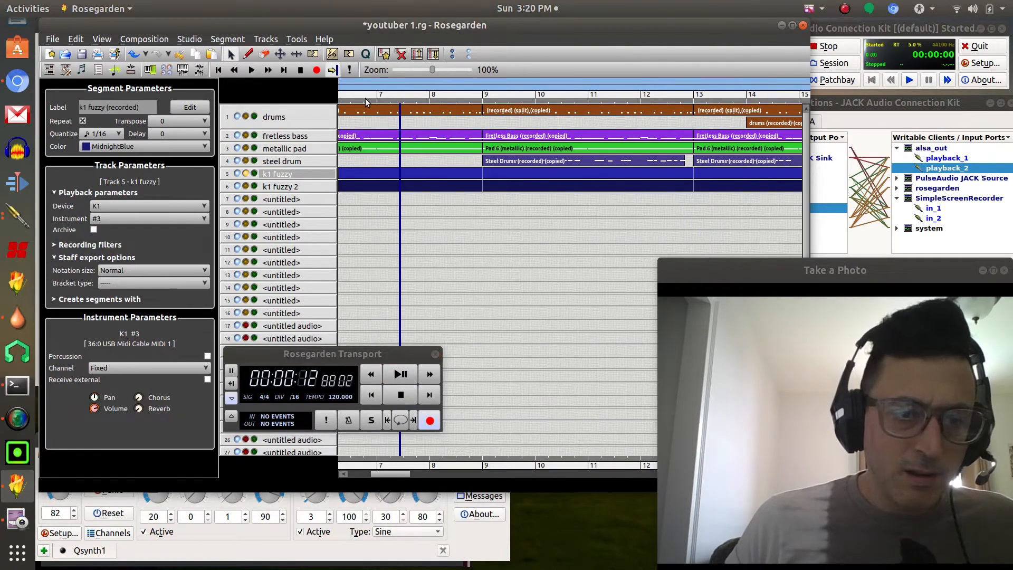
left_click(366, 99)
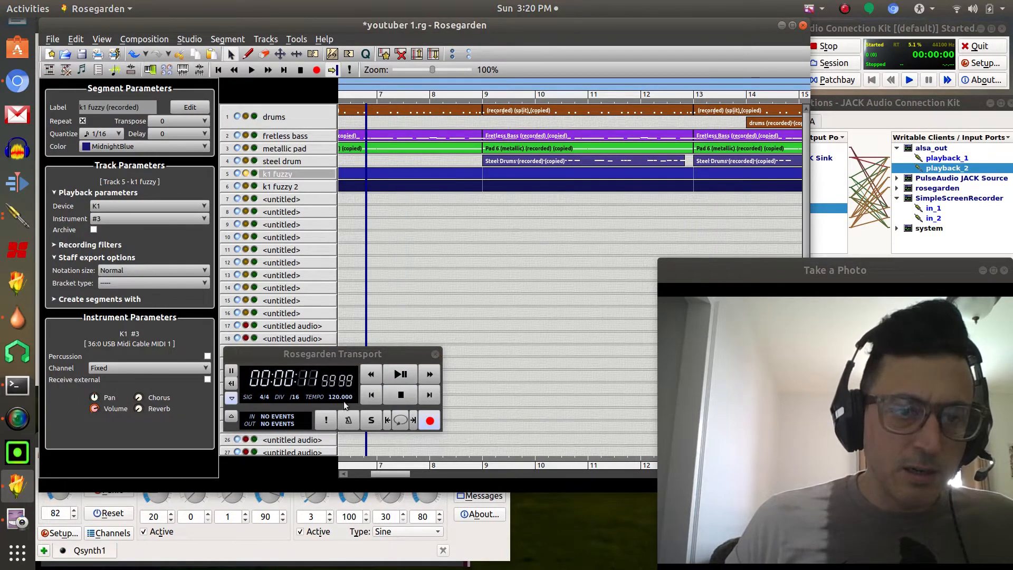
left_click(376, 398)
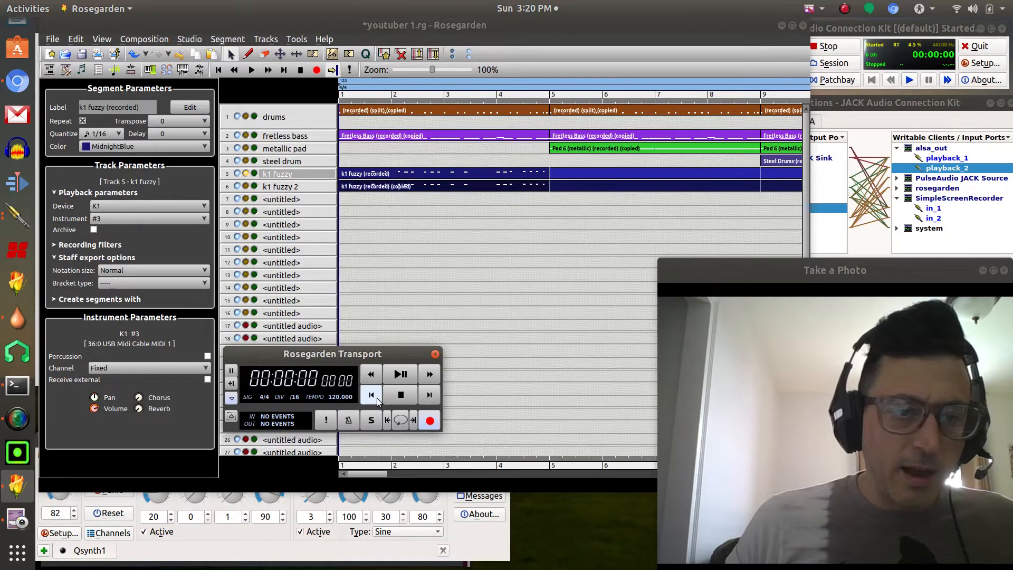
left_click(399, 375)
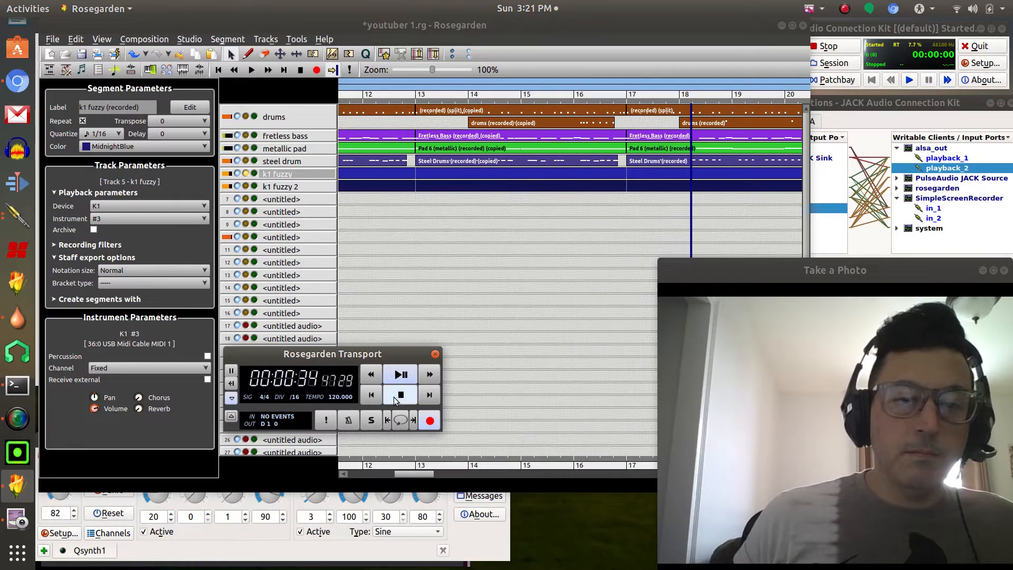
left_click(401, 395)
Loop bars 17 to 21, play the loop back to check the k1 fuzzy parts, and stop
left_click(650, 173)
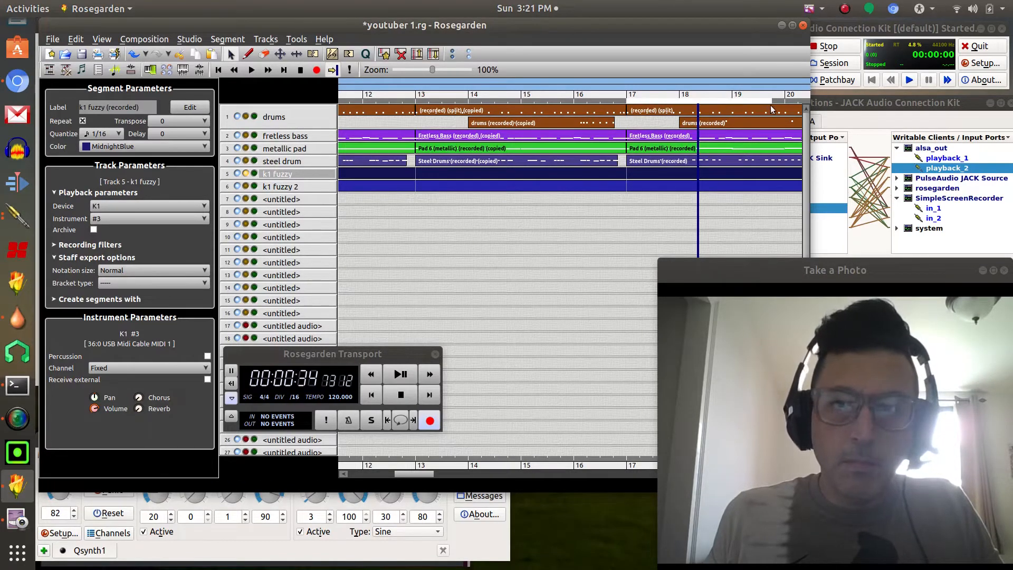
scroll(795, 111, "right", 3)
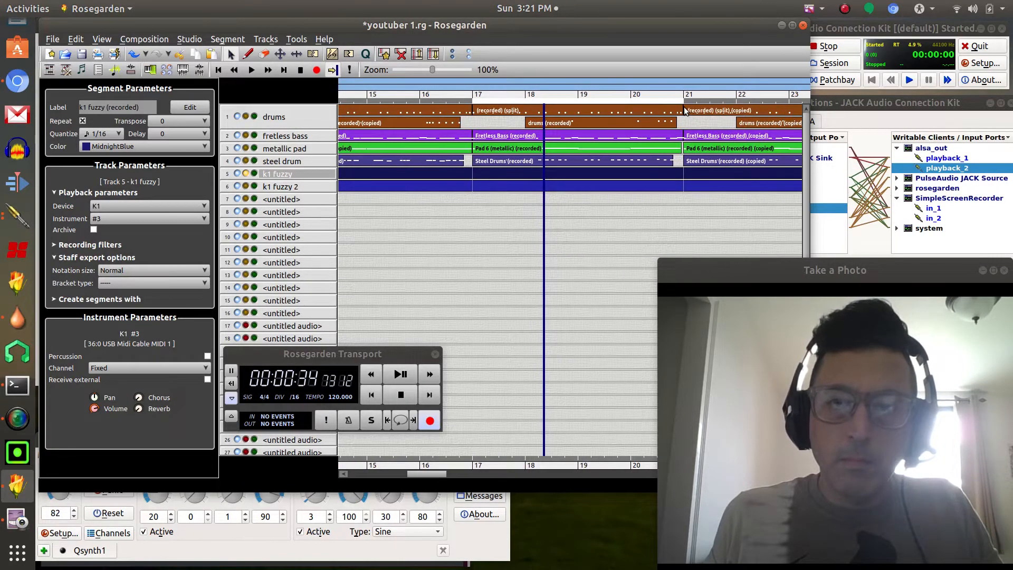
left_click(401, 380)
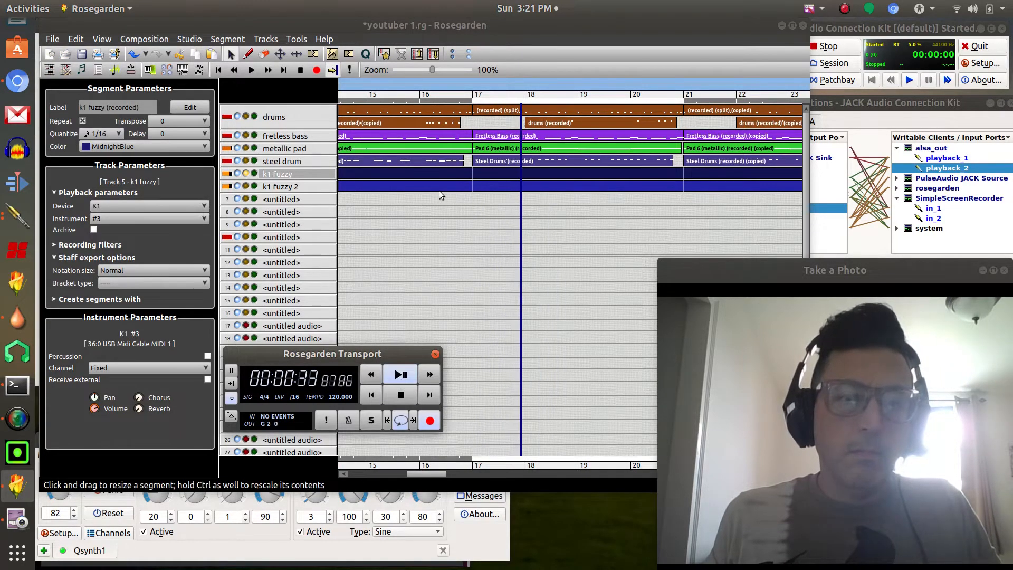
left_click(517, 172)
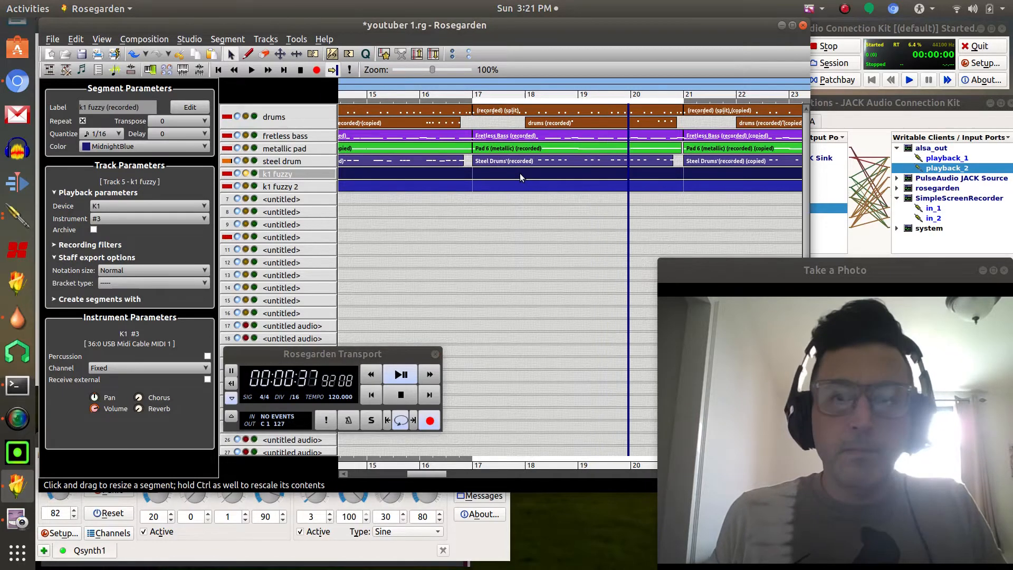
left_click(480, 176)
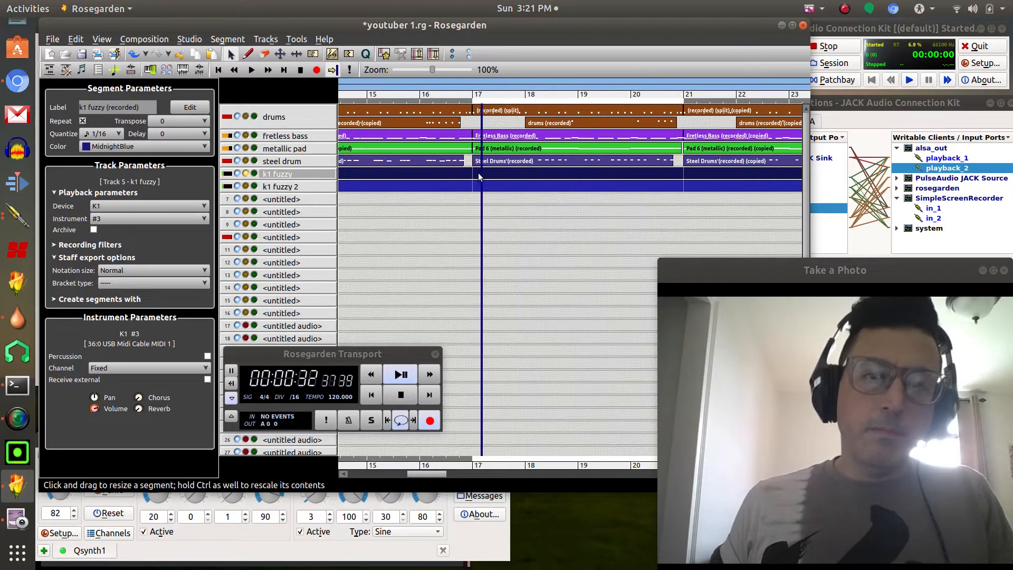
left_click(406, 403)
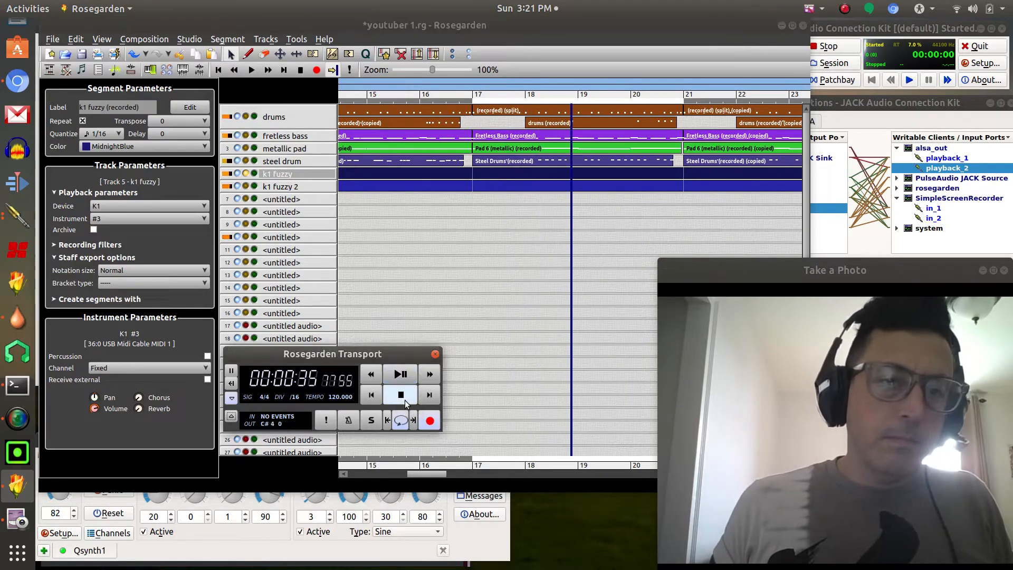
Mute the k1 fuzzy 2 track during a trial recording on the k1 fuzzy track, and stop the recording
left_click(430, 420)
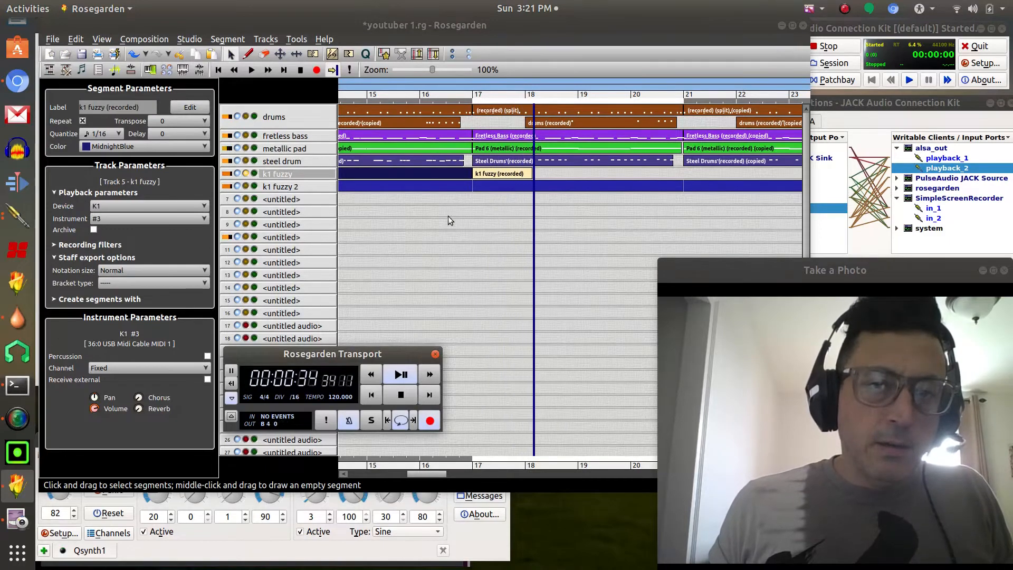
left_click(240, 188)
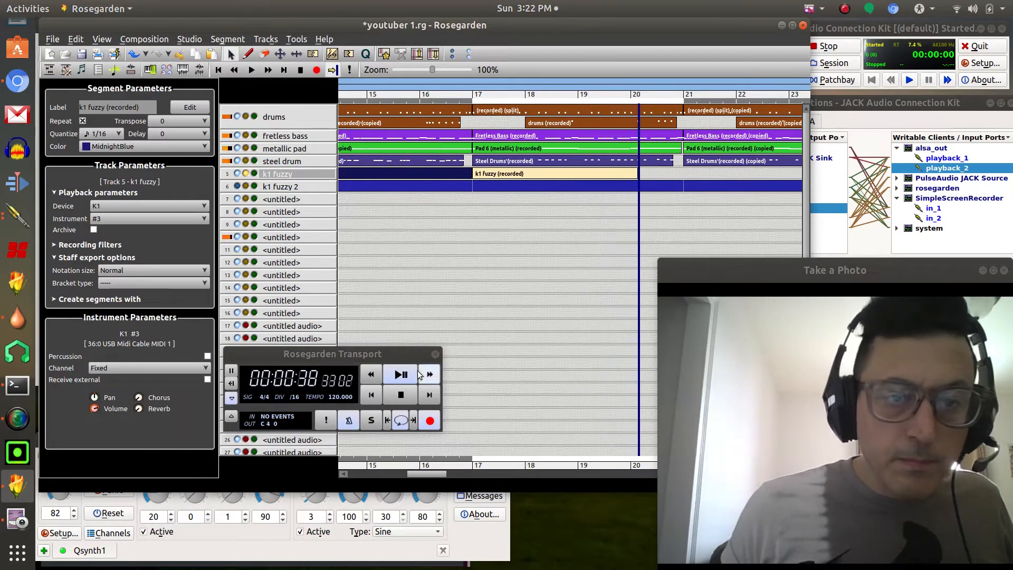
left_click(401, 395)
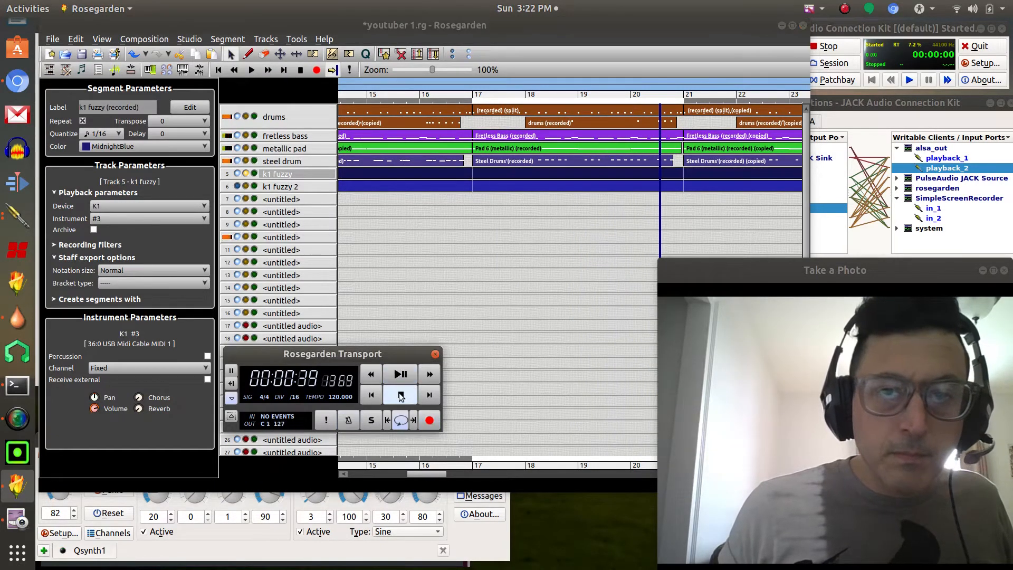
Try to draw a separate segment on the k1 fuzzy track at bar 17, and delete the segment there
left_click(477, 177)
right_click(478, 177)
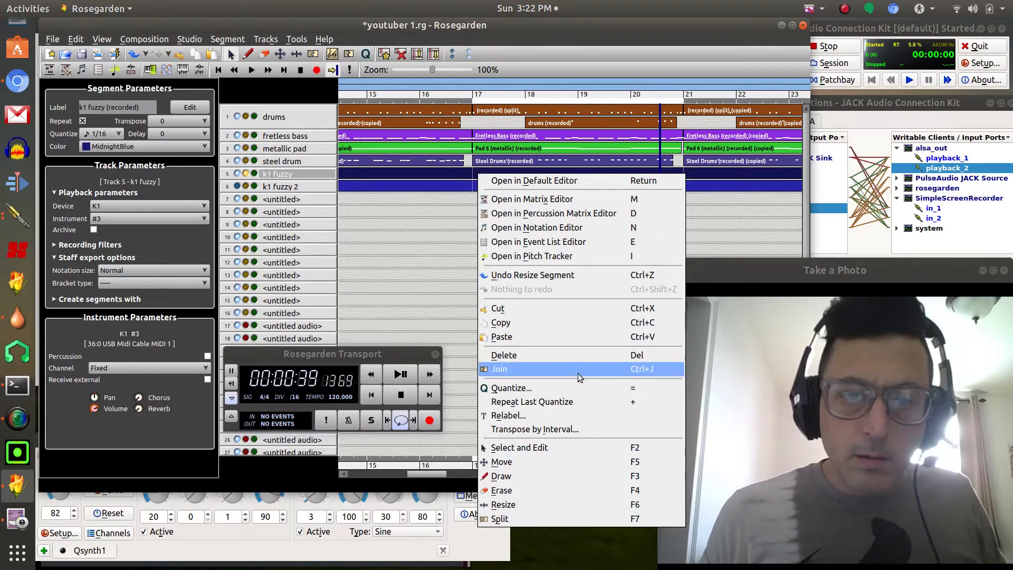
left_click(538, 474)
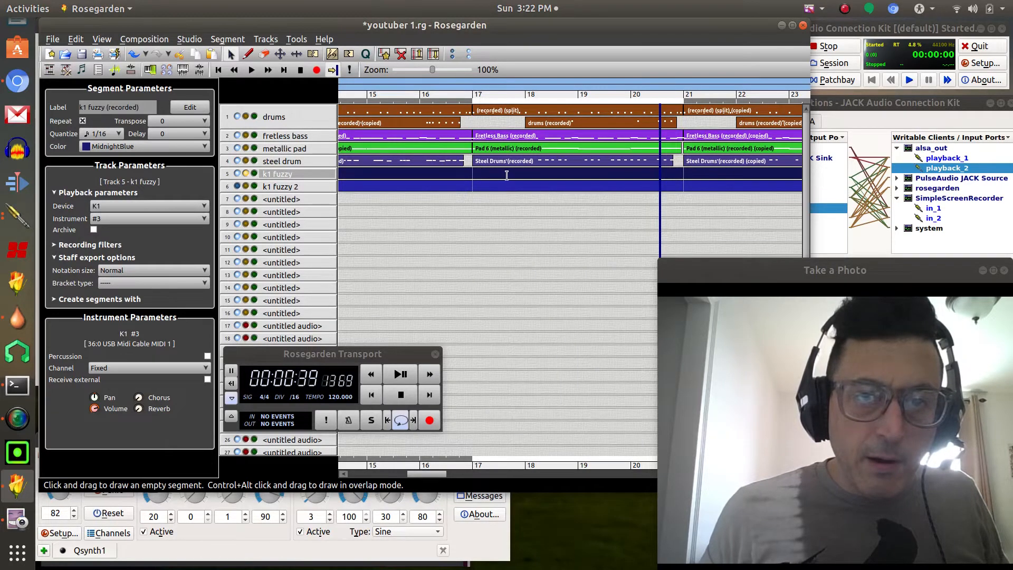
right_click(480, 174)
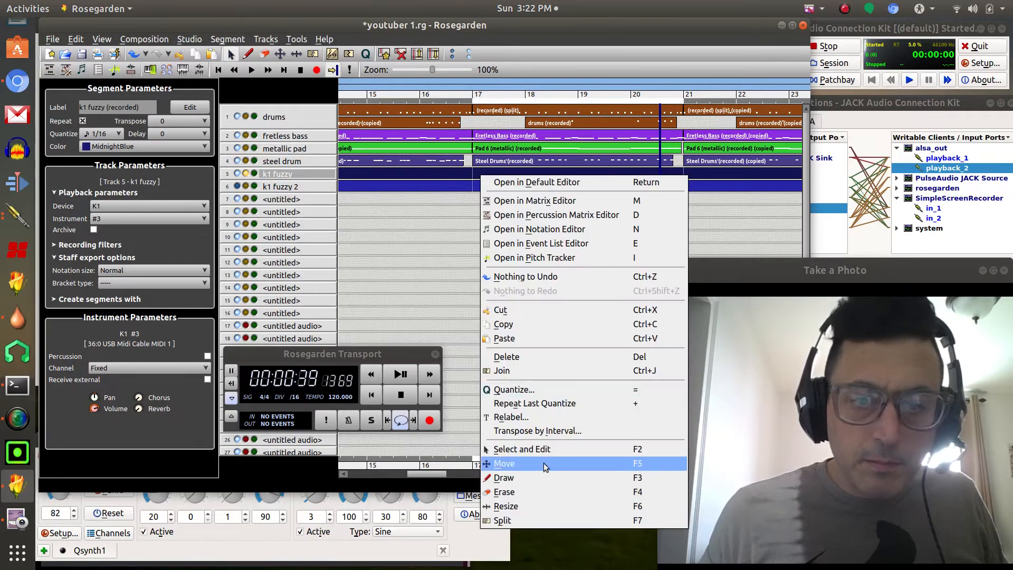
left_click(553, 478)
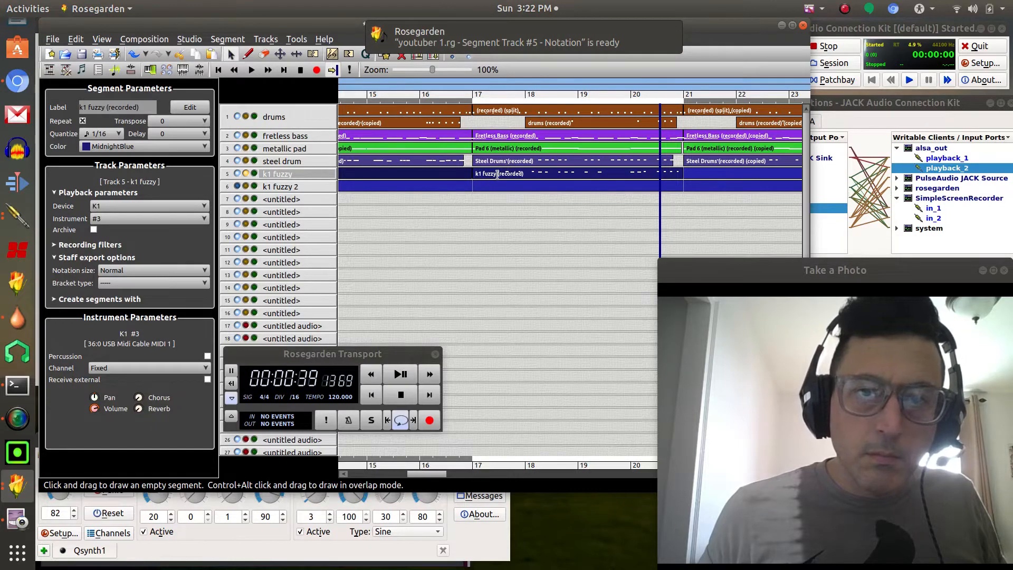
right_click(497, 174)
left_click(551, 365)
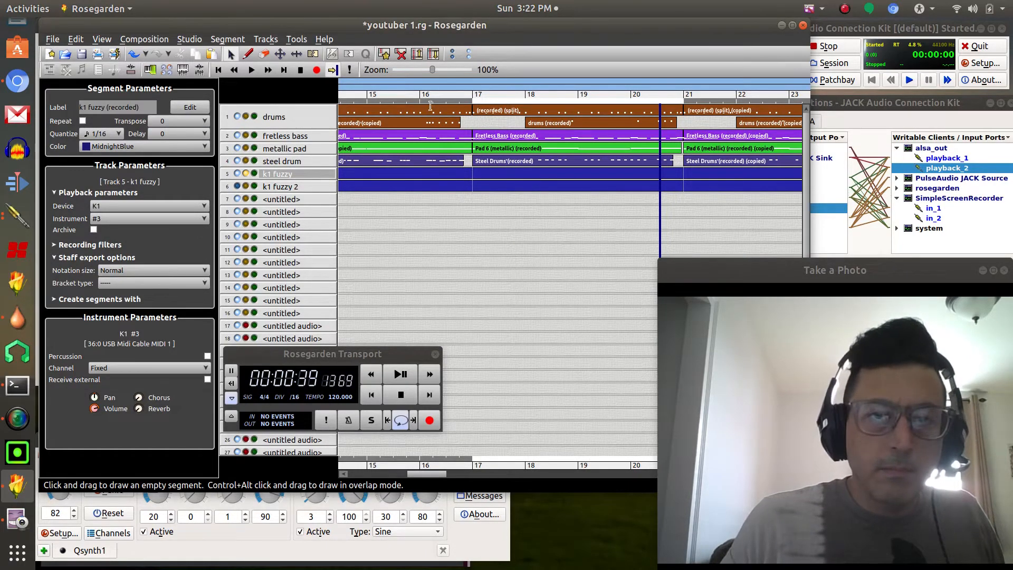
Try recording over the looped bars on the k1 fuzzy track, and stop and rewind to the beginning
left_click(410, 99)
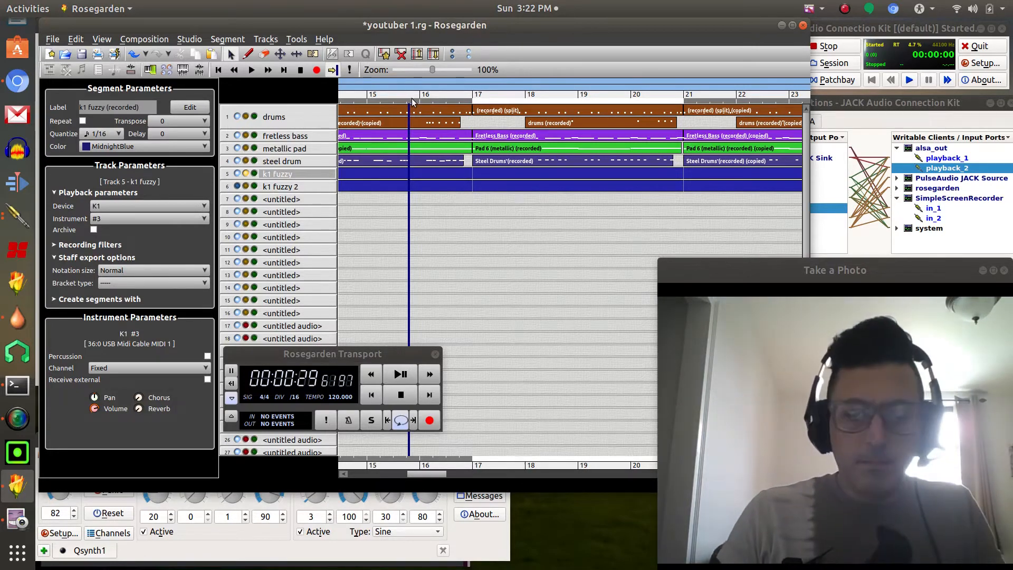
key("space")
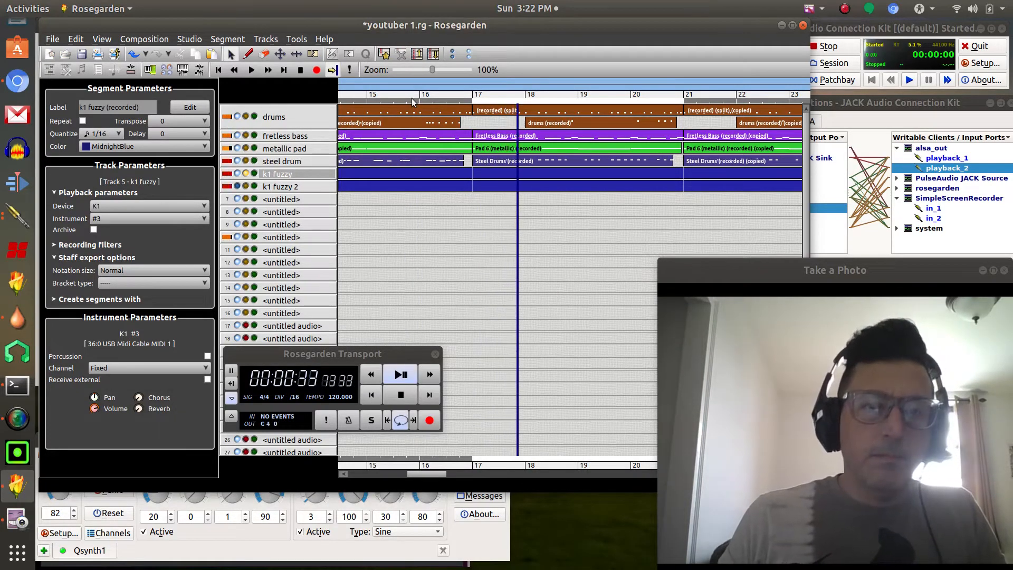
left_click(316, 70)
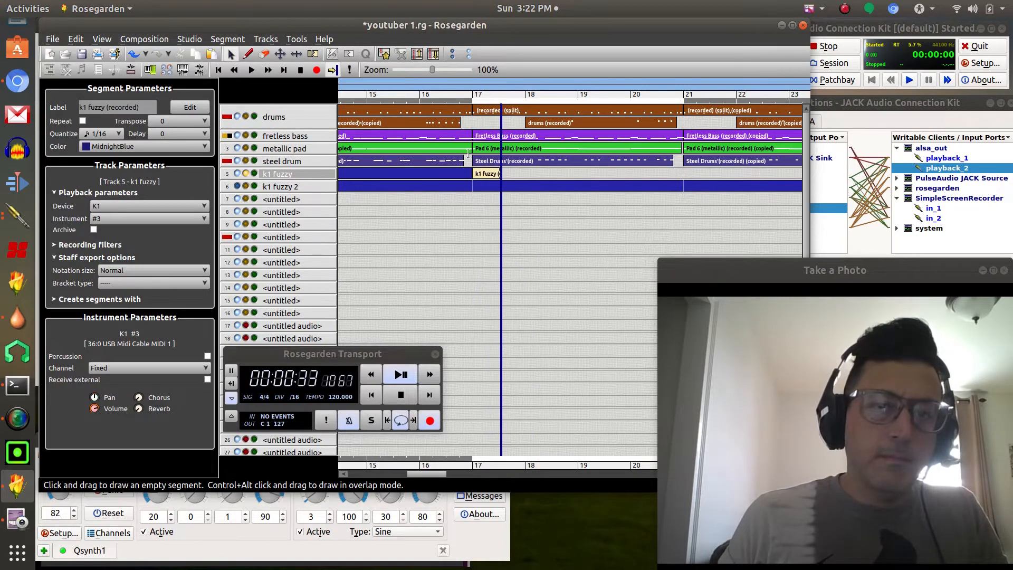
left_click(402, 397)
left_click(371, 400)
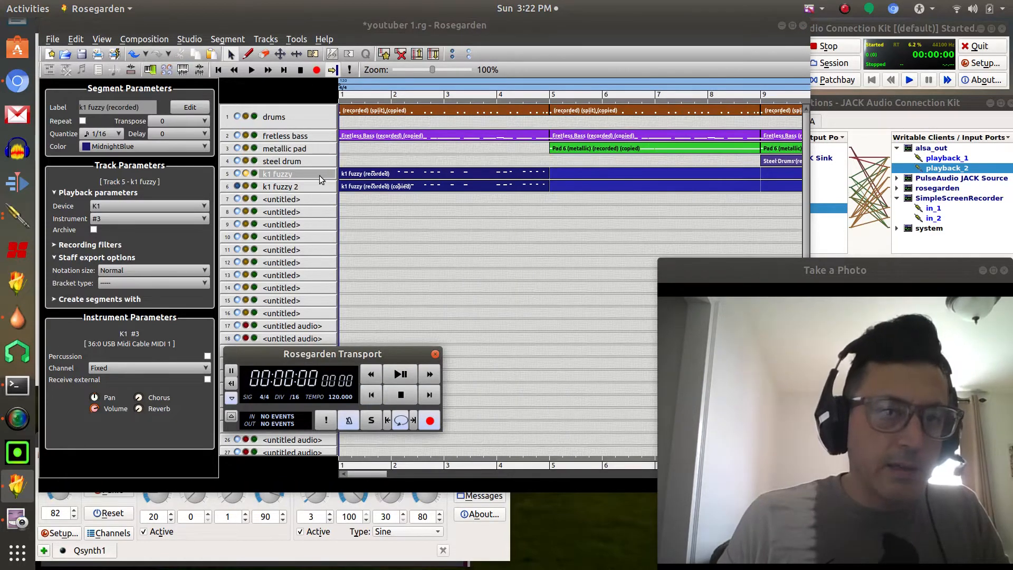
Turn off repeating for the k1 fuzzy segment at bar 1 and record a new k1 fuzzy part over looped bars 17 to 21
left_click(356, 177)
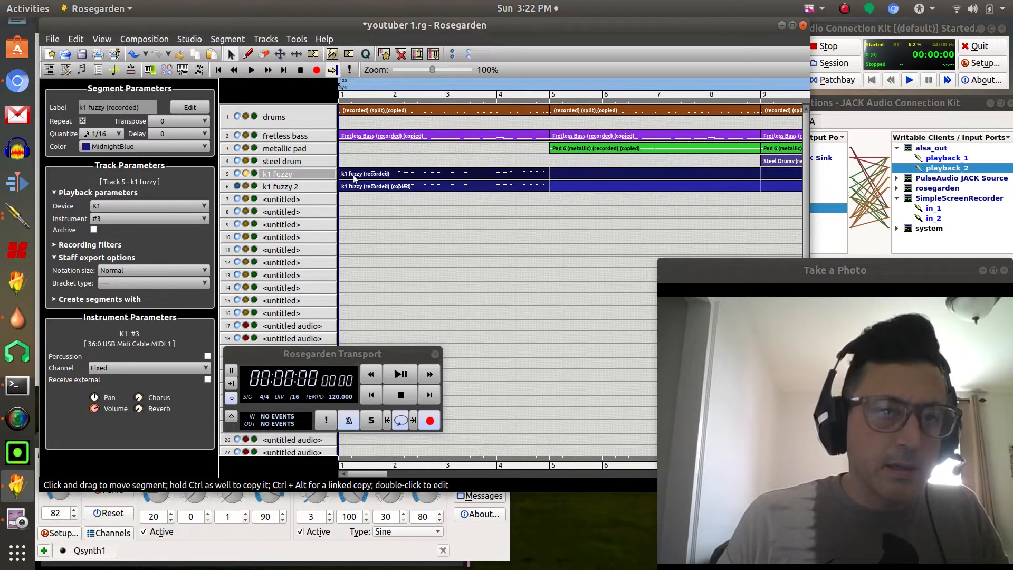
left_click(83, 121)
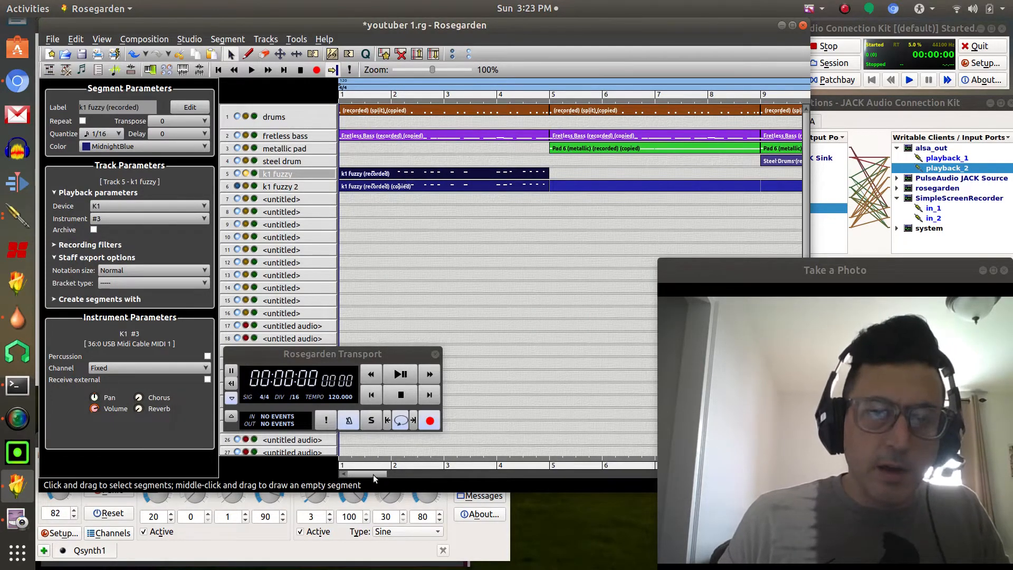
left_click_drag(372, 474, 432, 475)
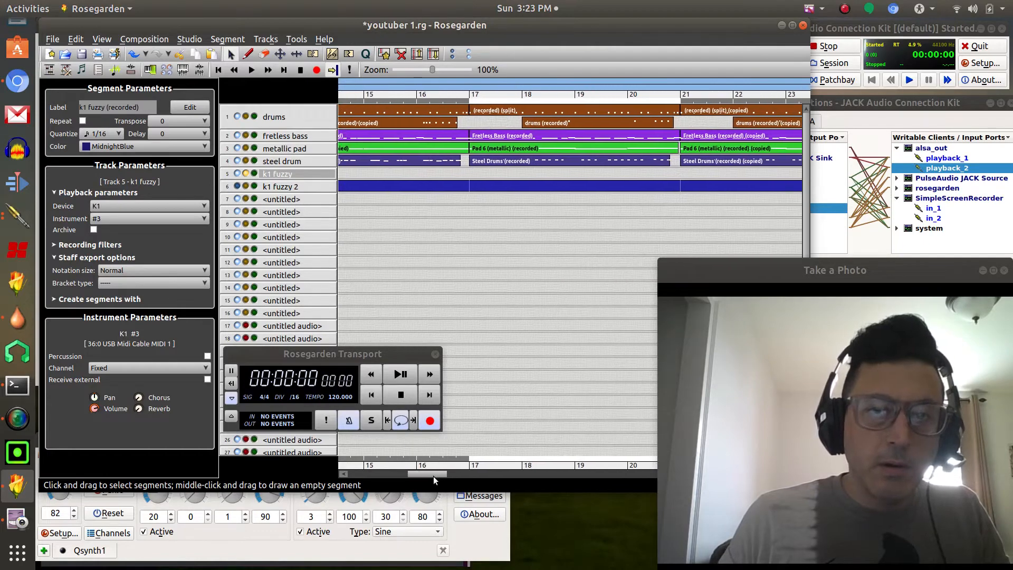
left_click(407, 379)
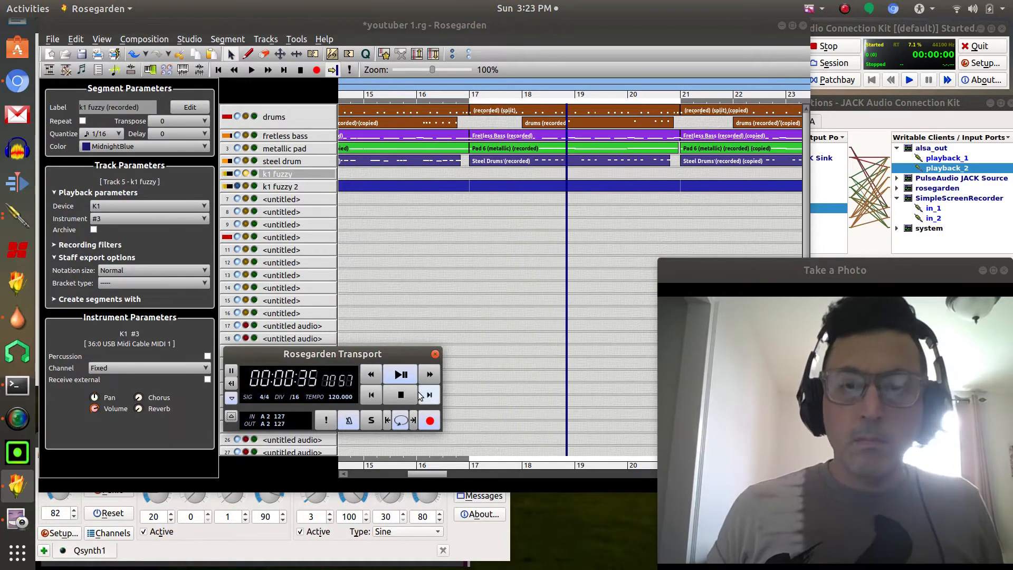
left_click(427, 420)
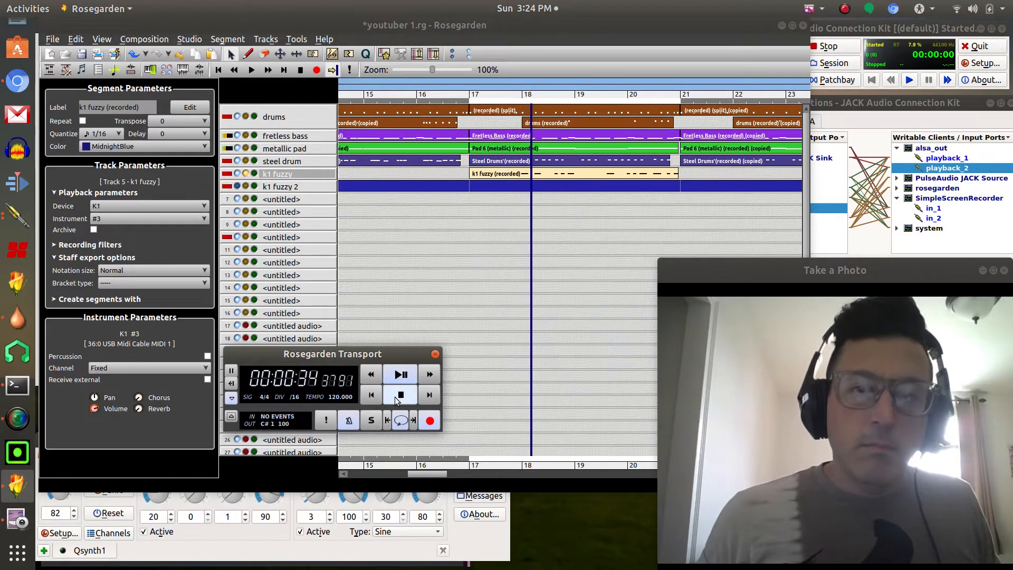
Copy the new k1 fuzzy segment to the k1 fuzzy 2 track at bar 17 and delete all the copy's notes in the Matrix editor
left_click(495, 173)
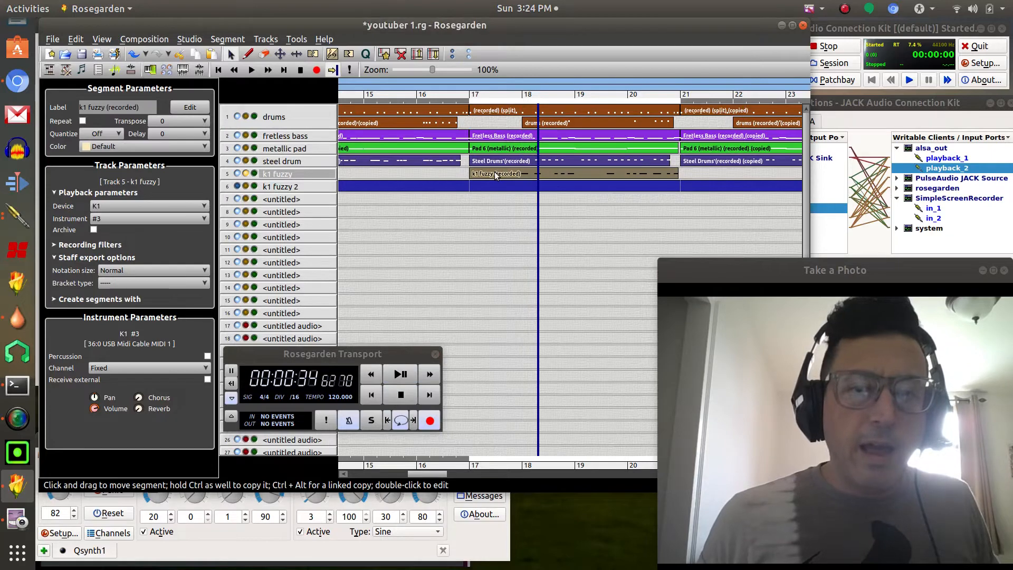
left_click_drag(496, 176, 498, 190)
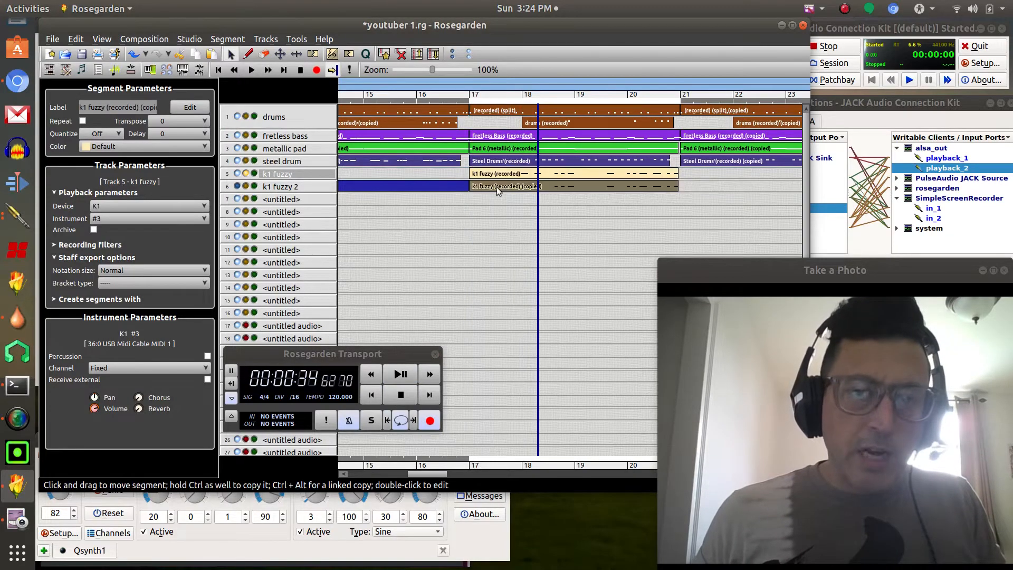
double_click(545, 187)
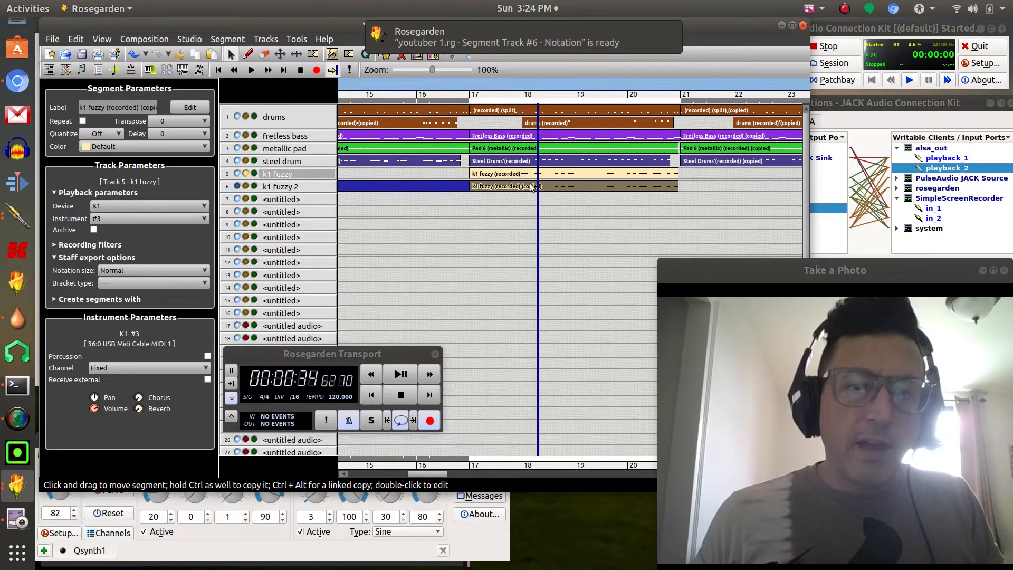
right_click(514, 185)
left_click(549, 210)
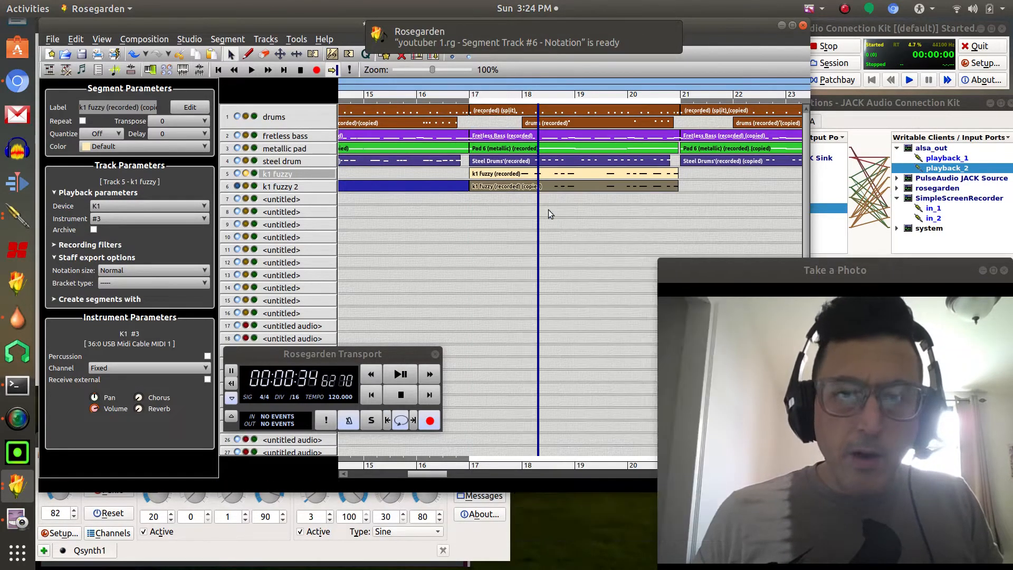
left_click(393, 45)
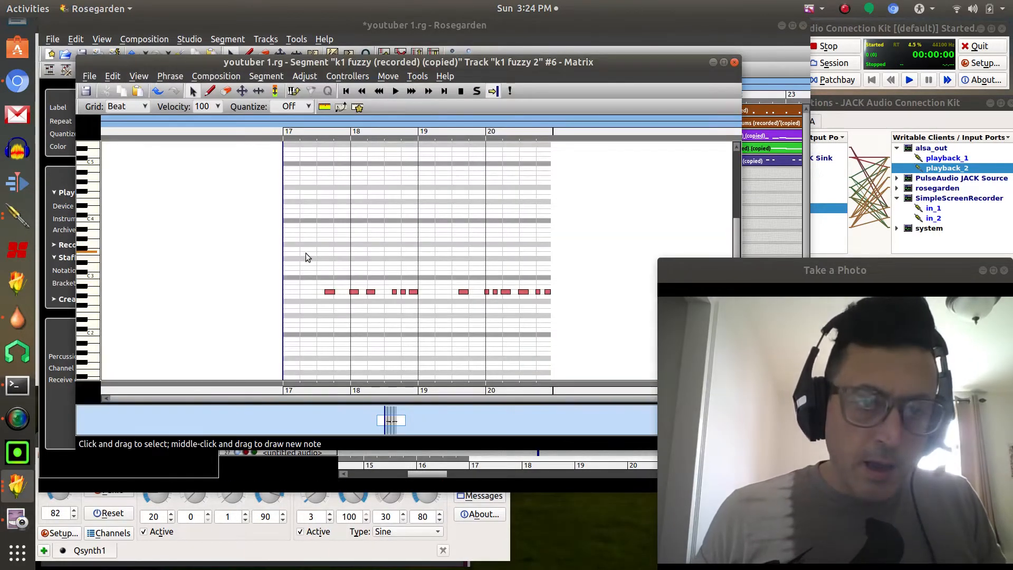
left_click_drag(307, 257, 561, 328)
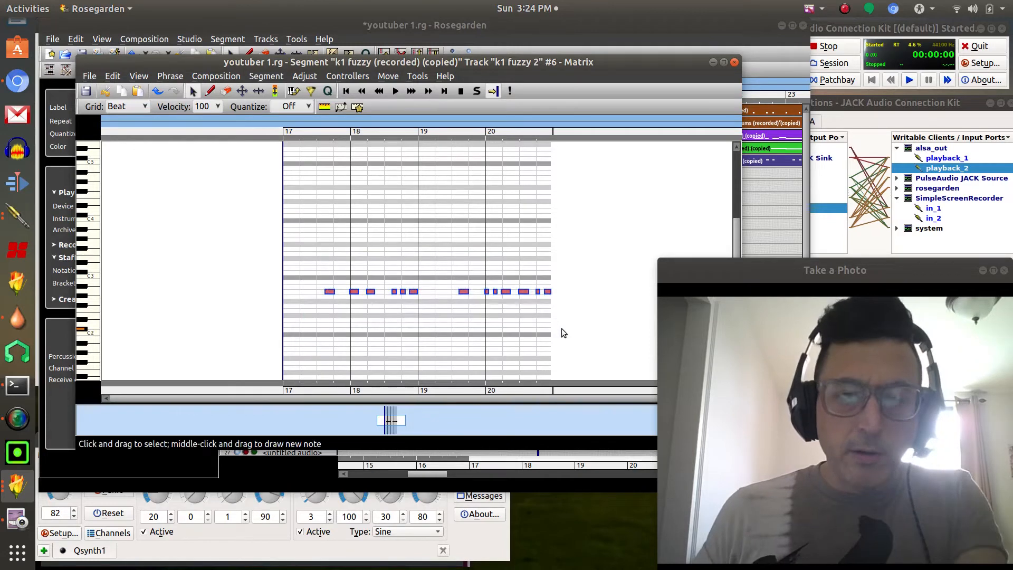
key("Delete")
left_click(734, 62)
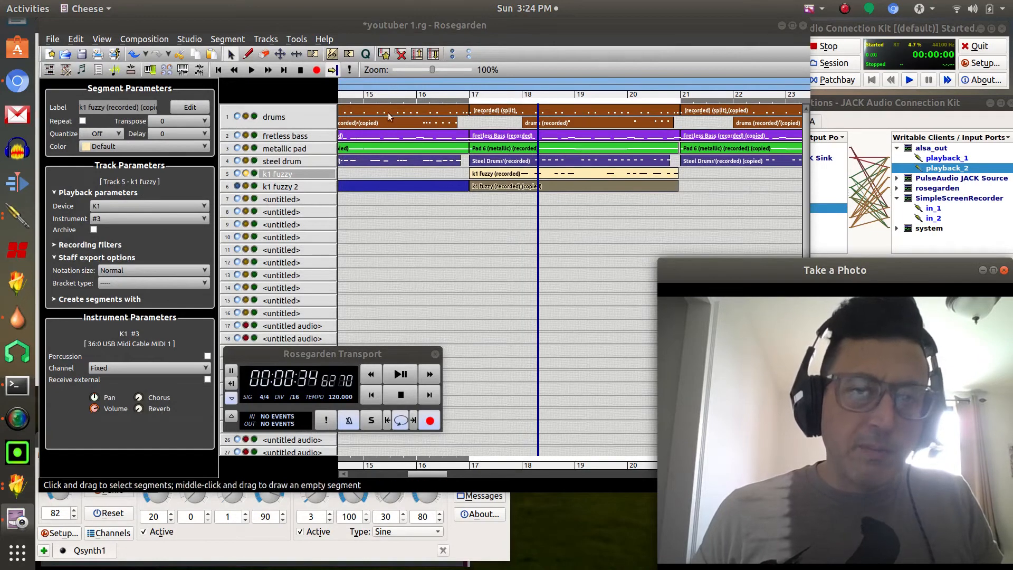
Turn repeating back on for the k1 fuzzy segment at bar 1
left_click(385, 98)
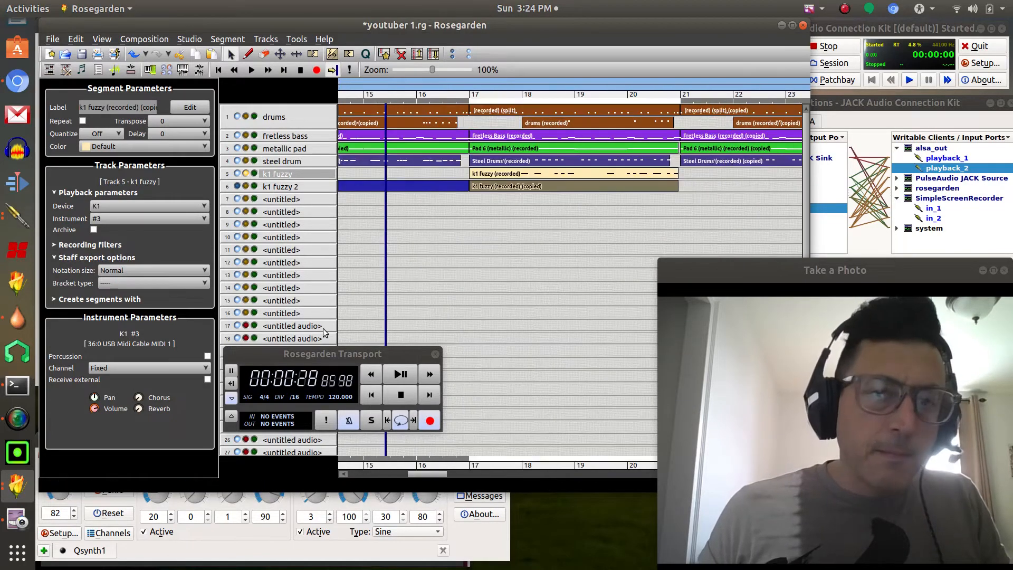
left_click_drag(440, 474, 357, 471)
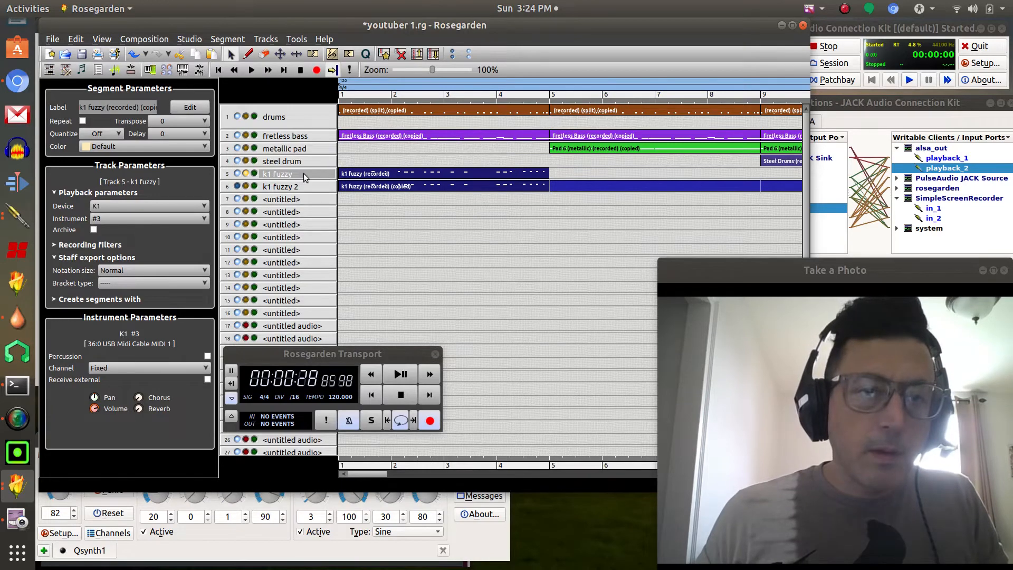
left_click(348, 173)
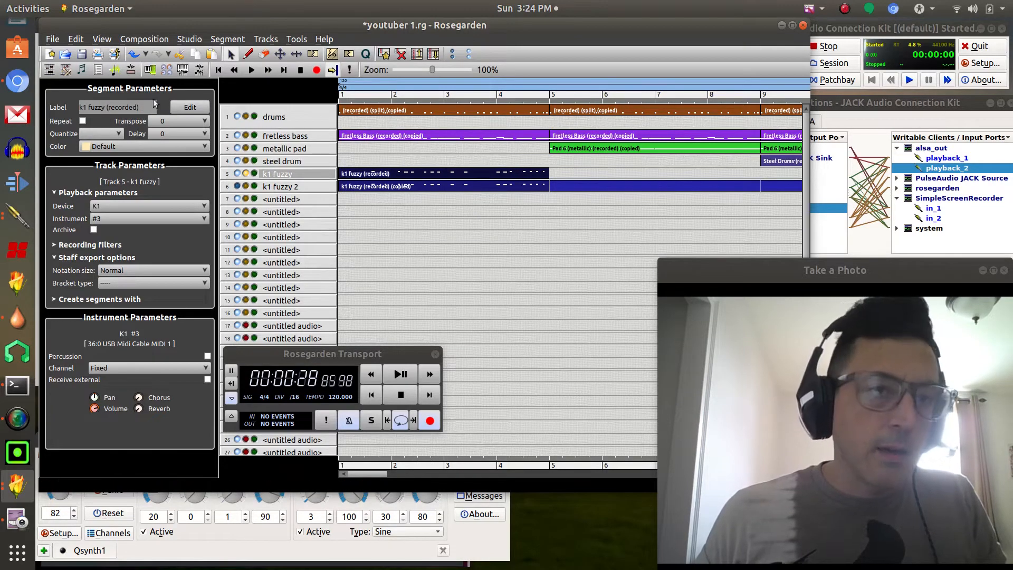
left_click(82, 121)
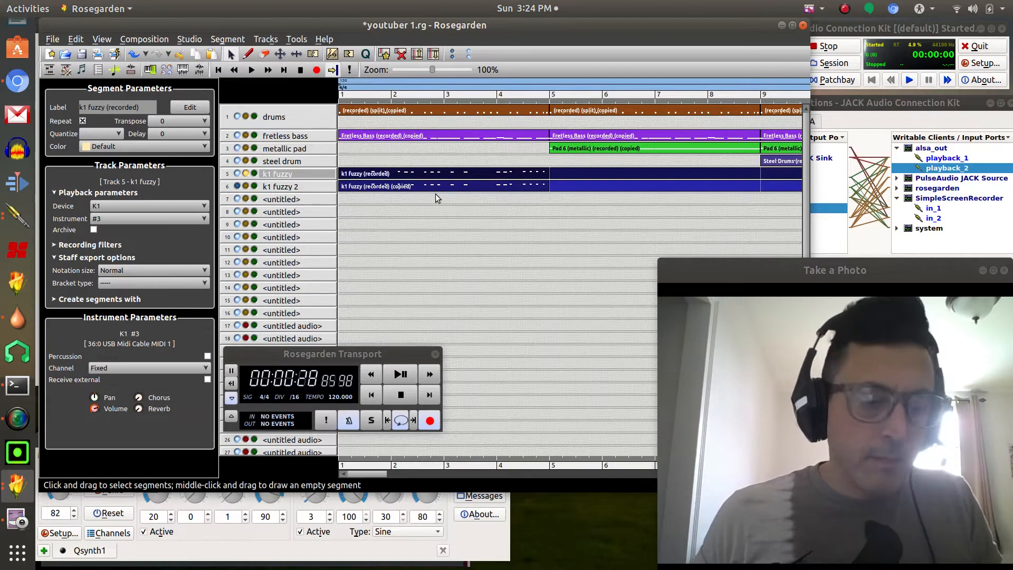
Turn off looping, play the arrangement from the beginning past bar 25 to check the new part, and stop
left_click(251, 71)
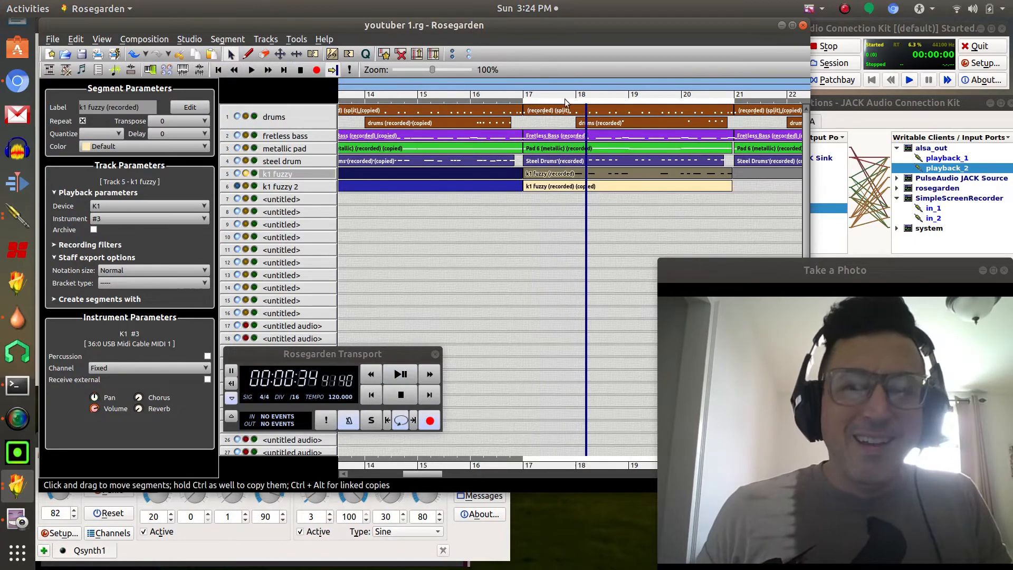
left_click(404, 420)
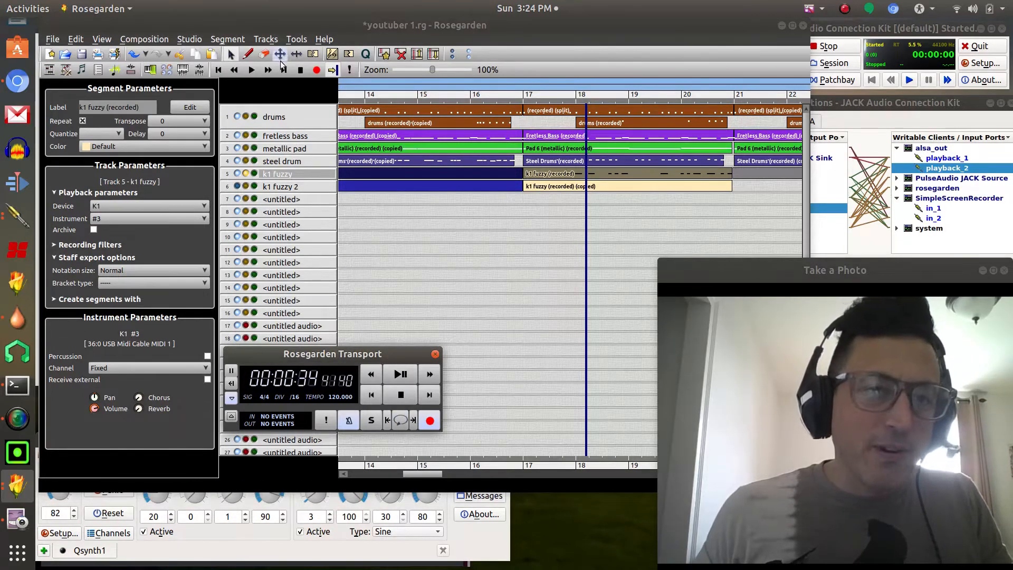
left_click(216, 70)
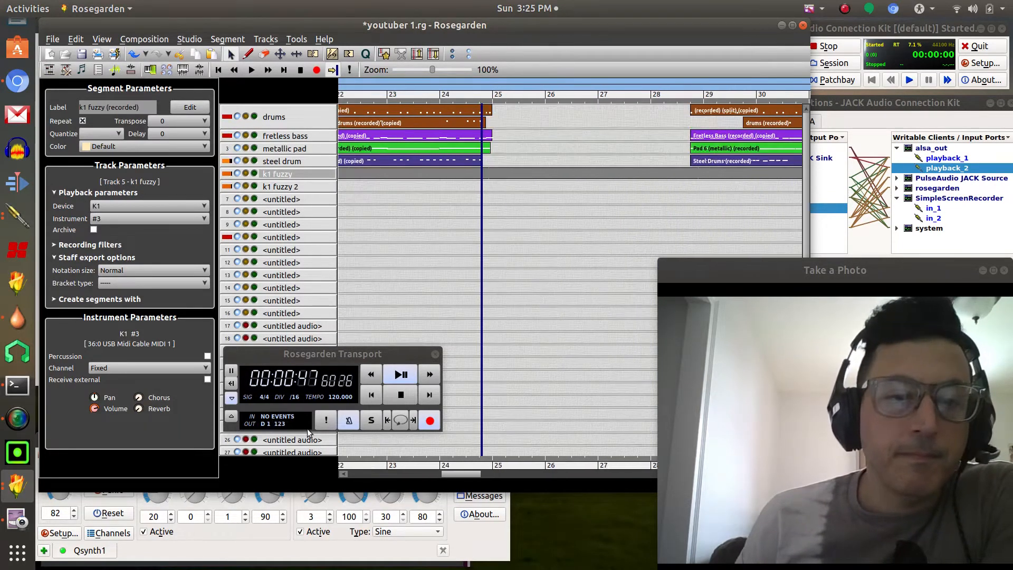
left_click(404, 388)
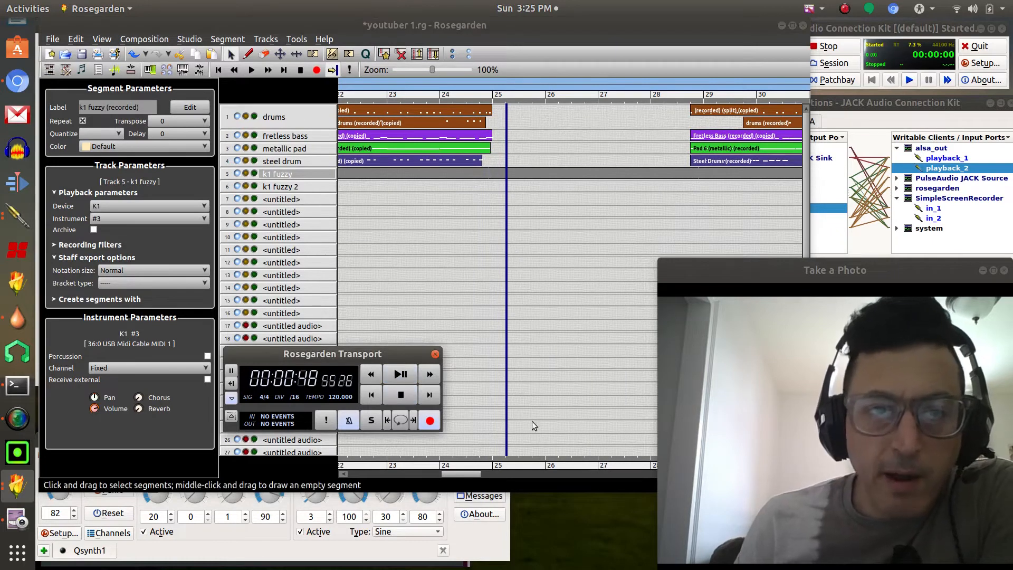
Turn the k1 fuzzy repeat at bar 21 into a real copy of the segment
left_click_drag(459, 474, 428, 473)
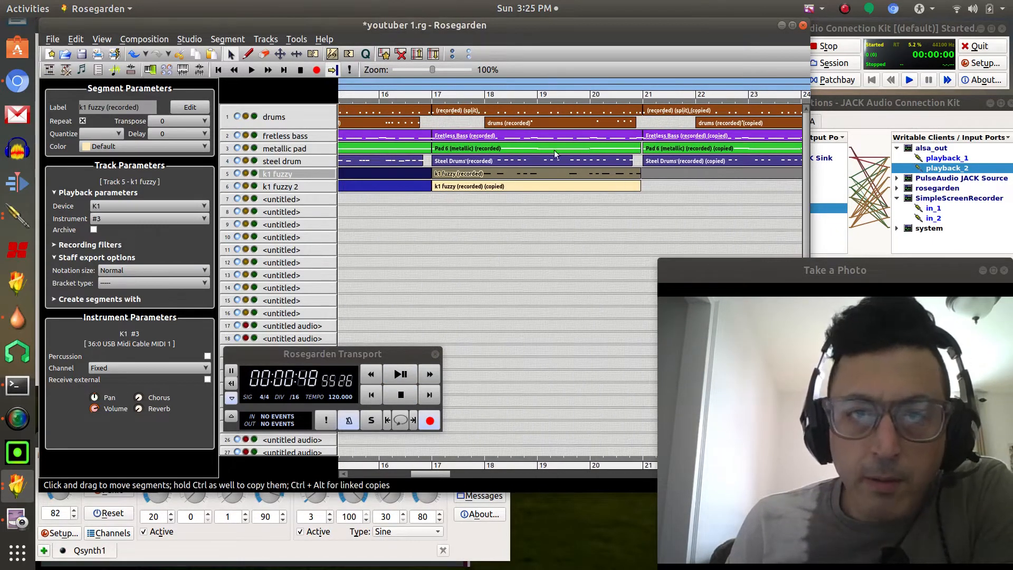
left_click(539, 161)
left_click(656, 165)
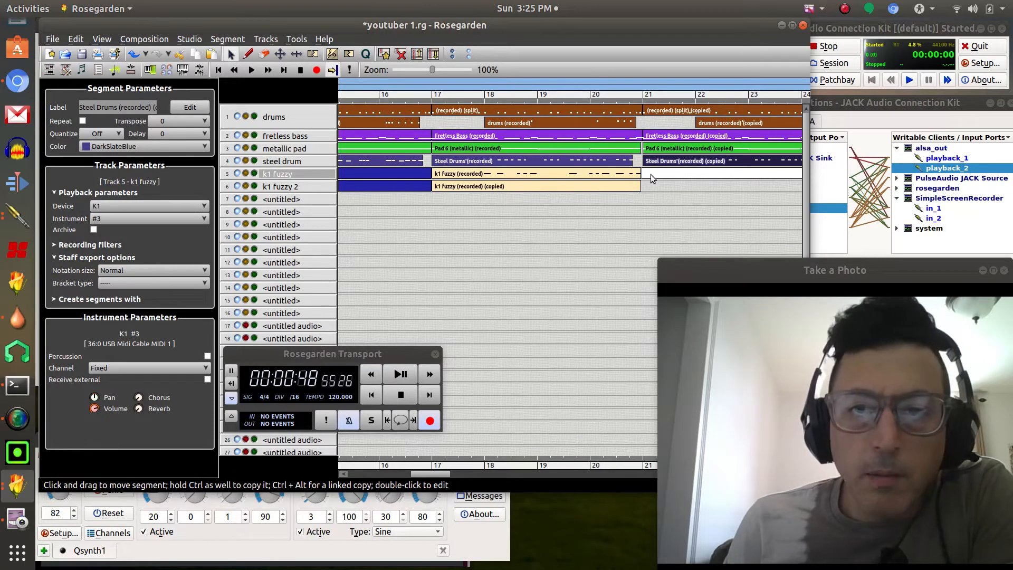
left_click(659, 176)
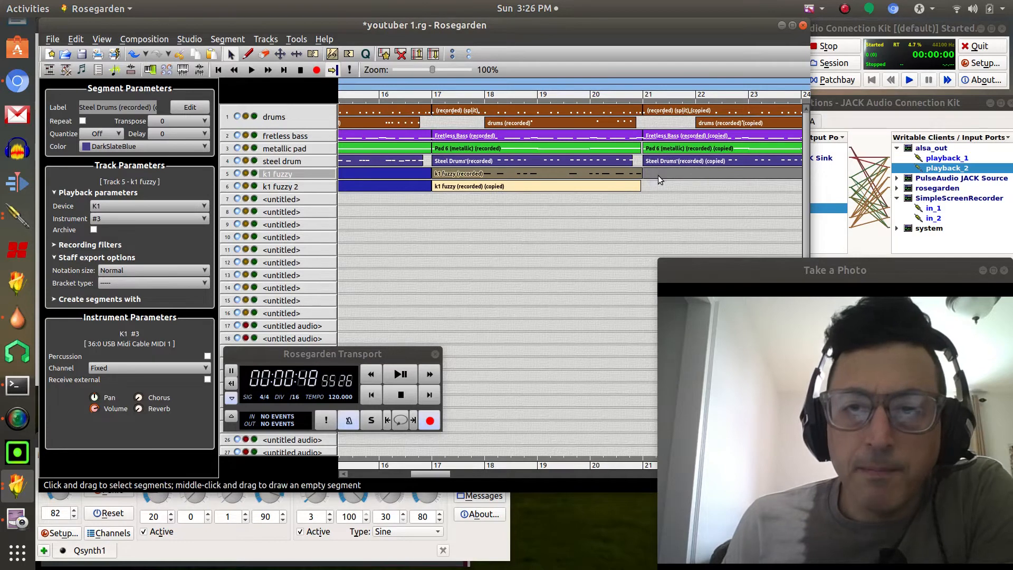
double_click(659, 175)
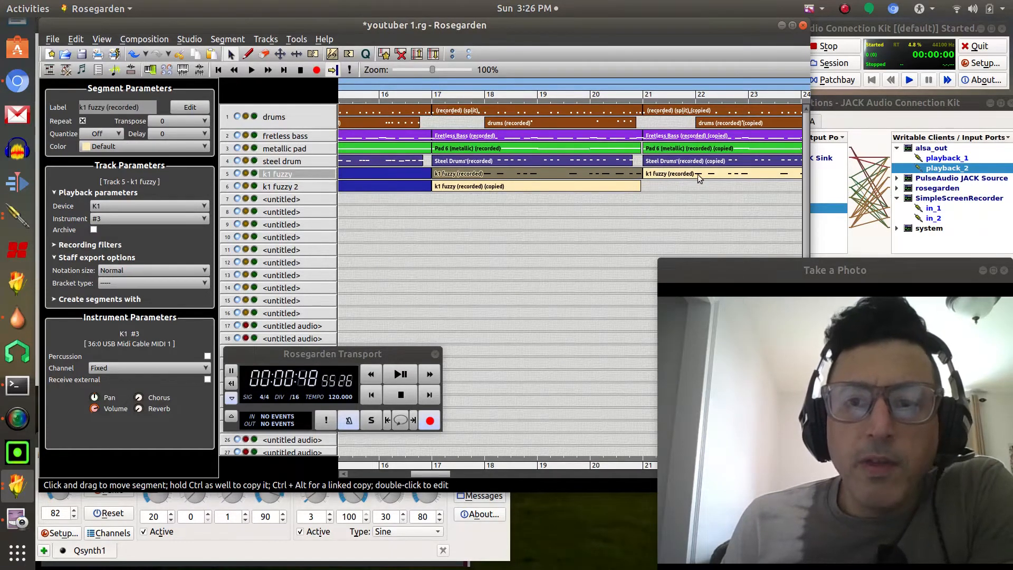
Turn the k1 fuzzy repeat at bar 25 into a copy and delete that segment to end the part at bar 25
left_click_drag(423, 471, 449, 472)
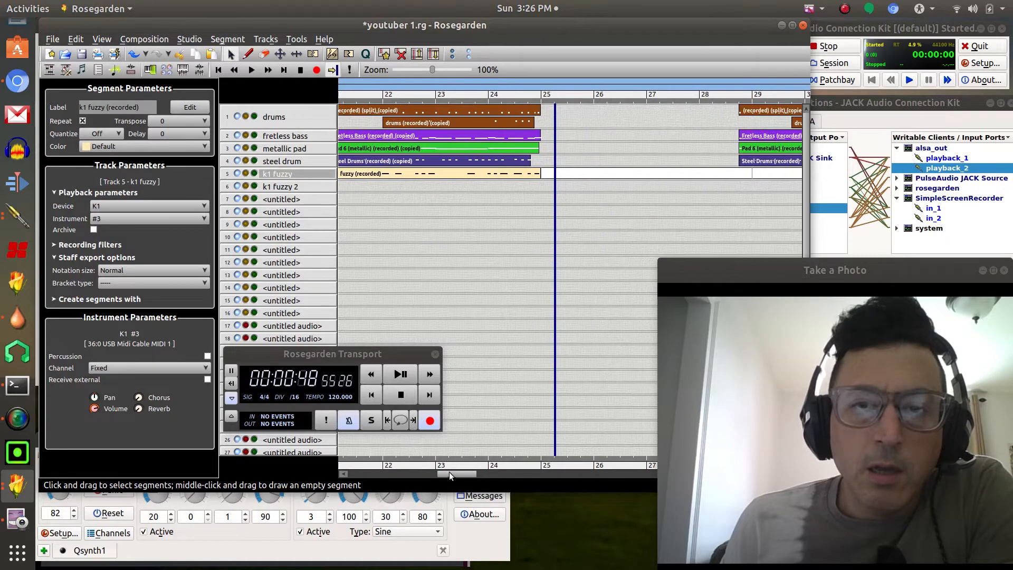
double_click(579, 176)
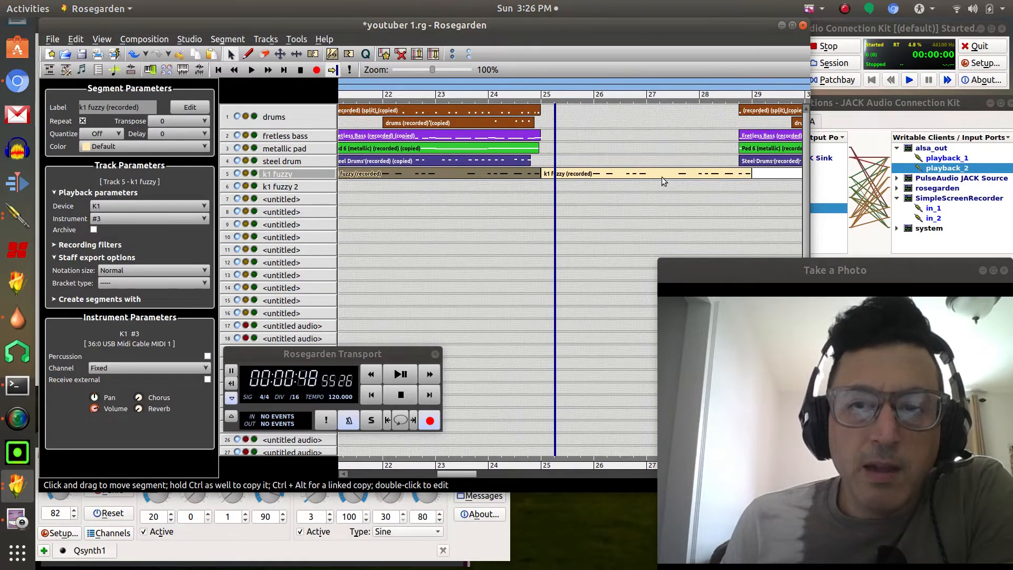
right_click(609, 173)
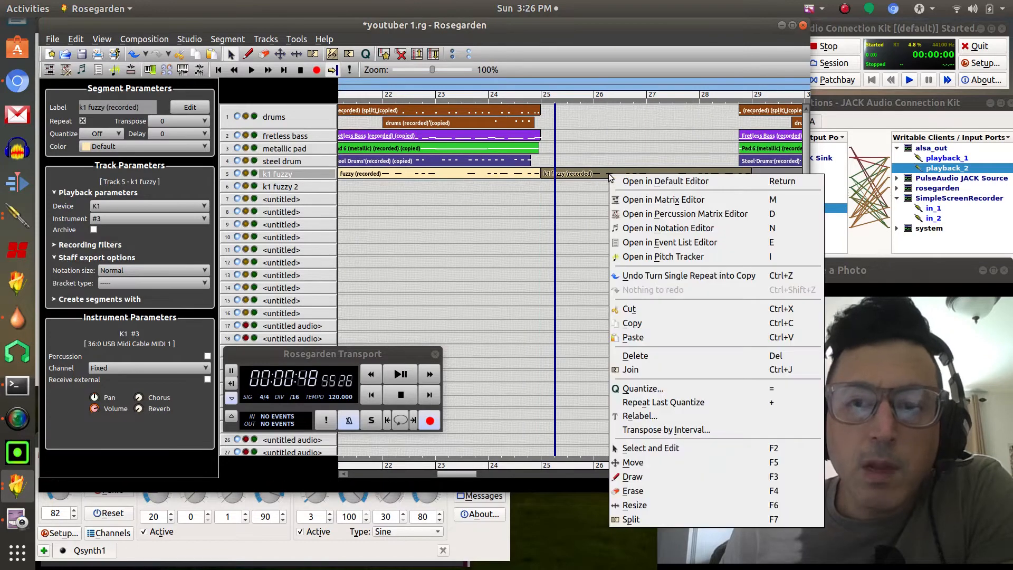
left_click(643, 356)
right_click(469, 172)
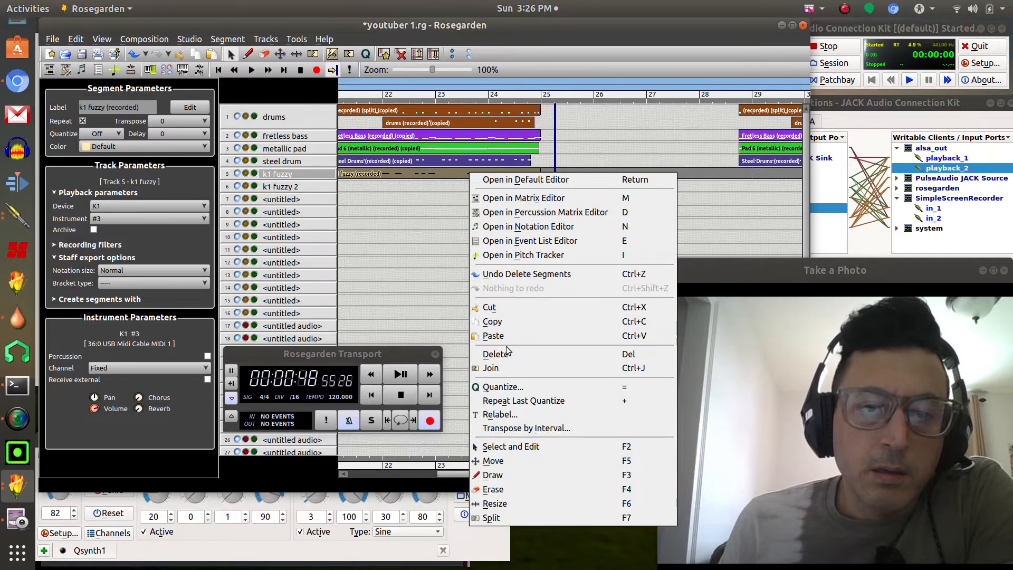
left_click(396, 176)
Quantize the k1 fuzzy segments at bars 21 and 17 to 1/16, and place the playback position within bar 16
left_click_drag(469, 473, 442, 472)
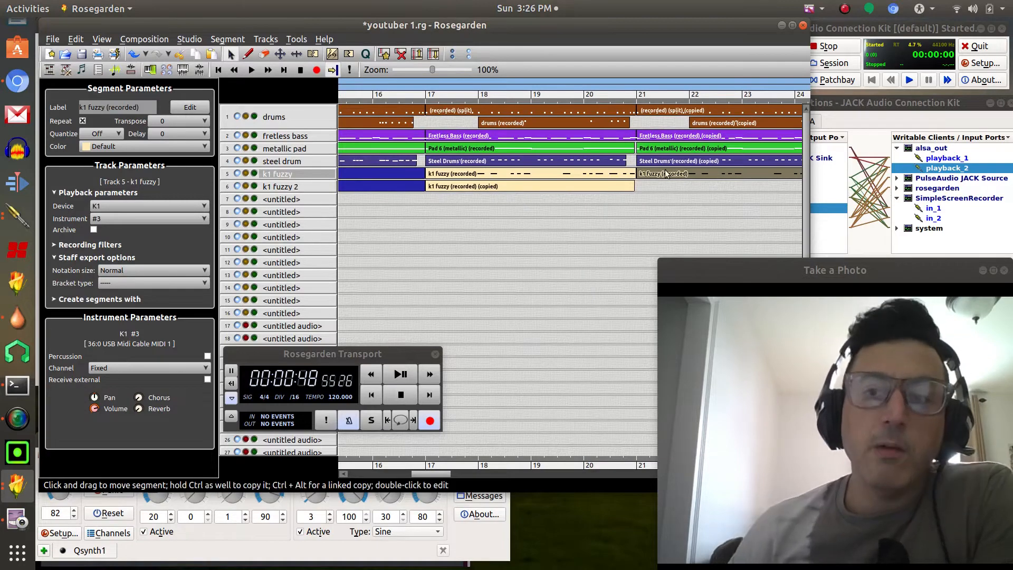
mouse_move(660, 175)
left_mouse_down()
mouse_move(674, 172)
mouse_move(656, 174)
left_mouse_up()
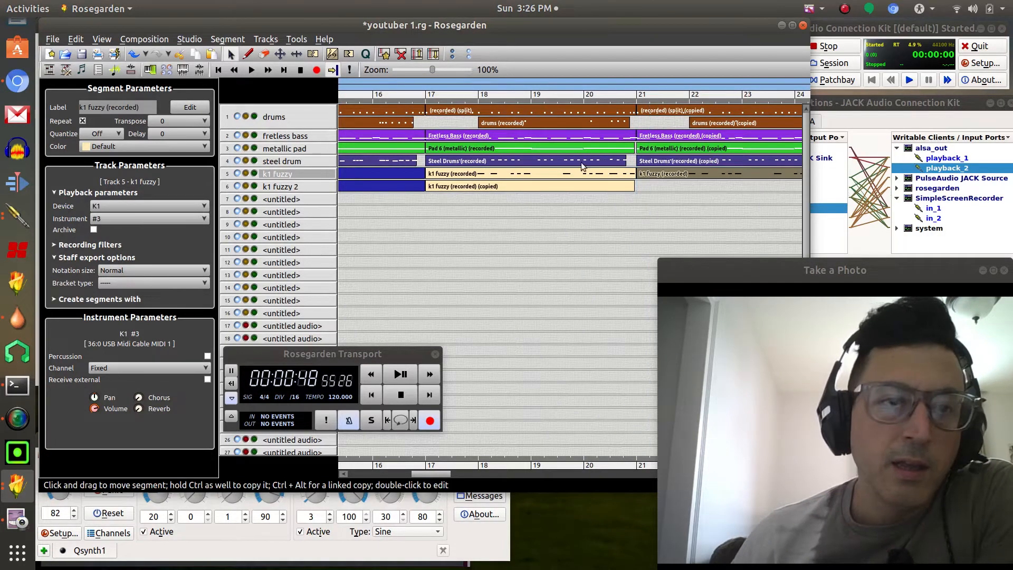
left_click(116, 135)
left_click(98, 174)
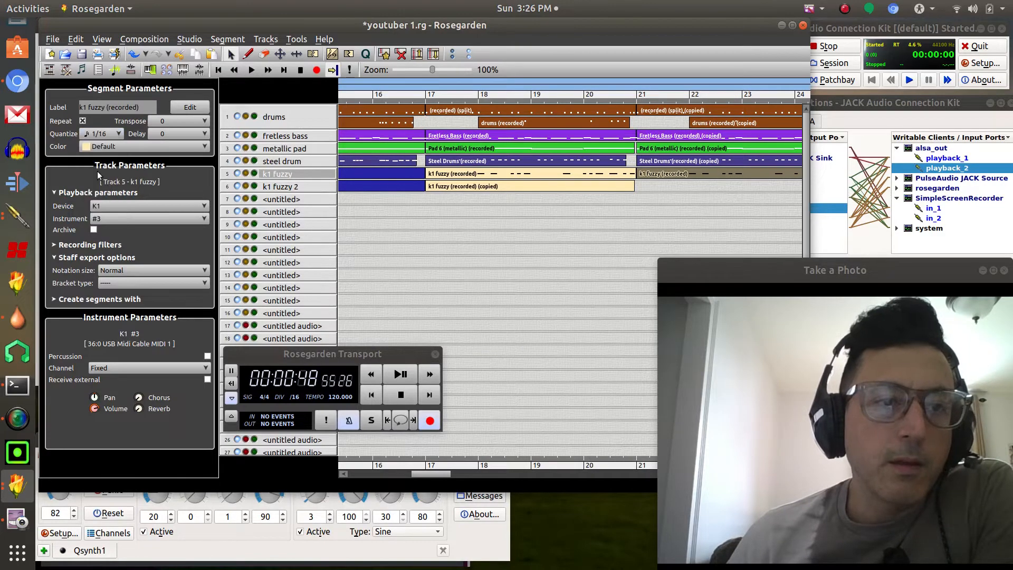
left_click(426, 175)
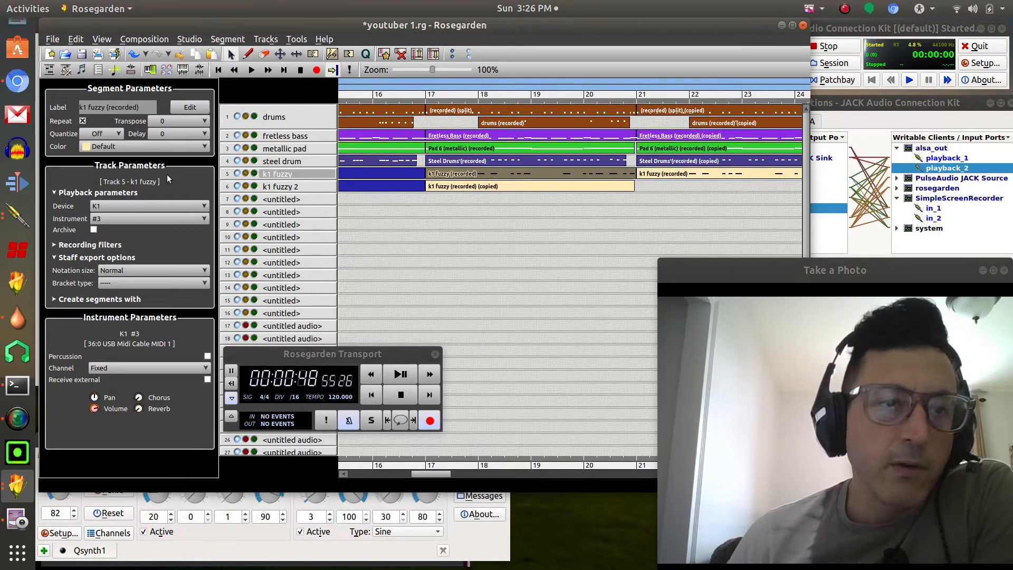
left_click(113, 134)
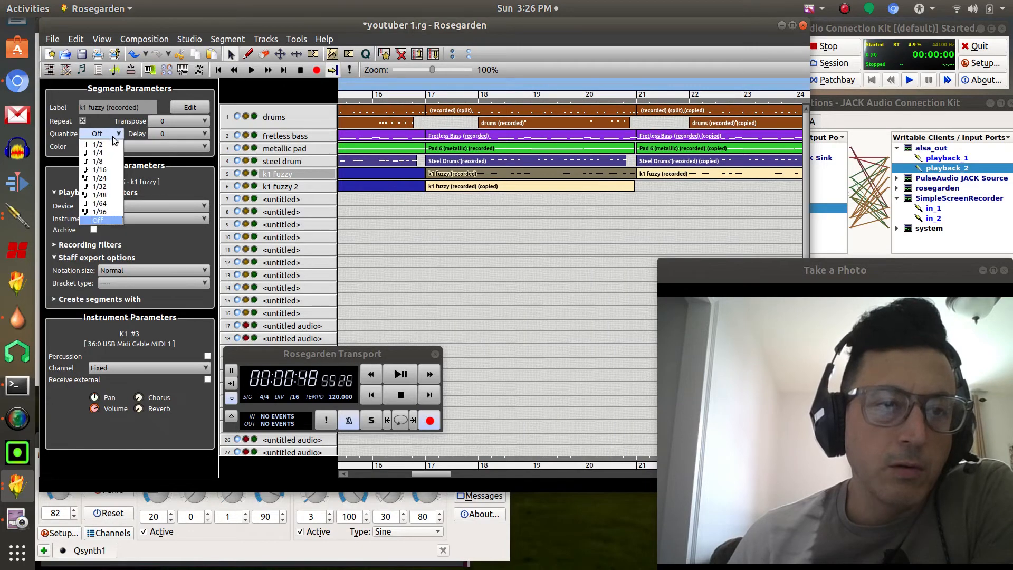
left_click(100, 170)
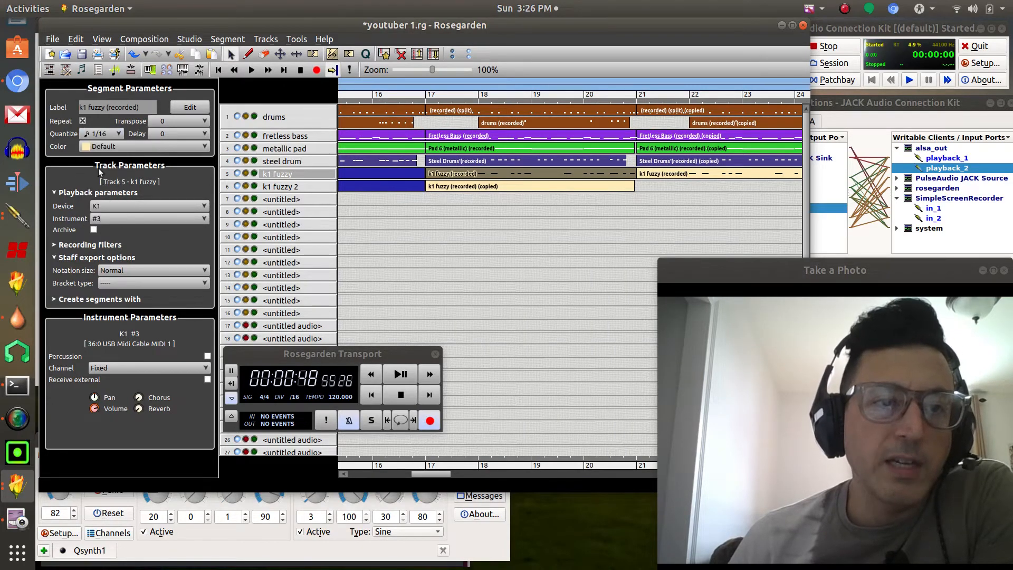
left_click(388, 97)
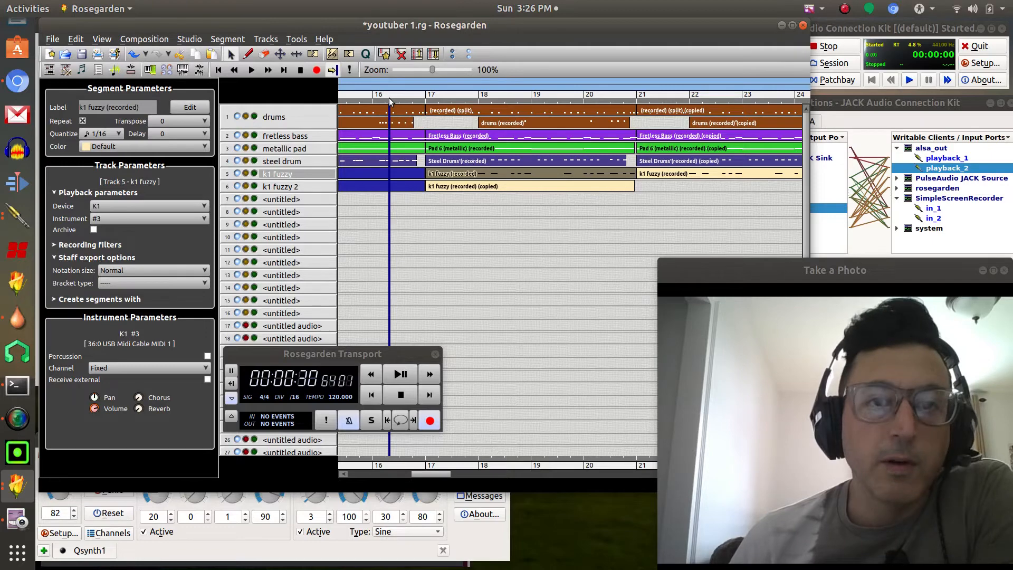
Play the arrangement from bar 16 to the end of the k1 fuzzy part near bar 25, stop, and save the file
left_click(251, 70)
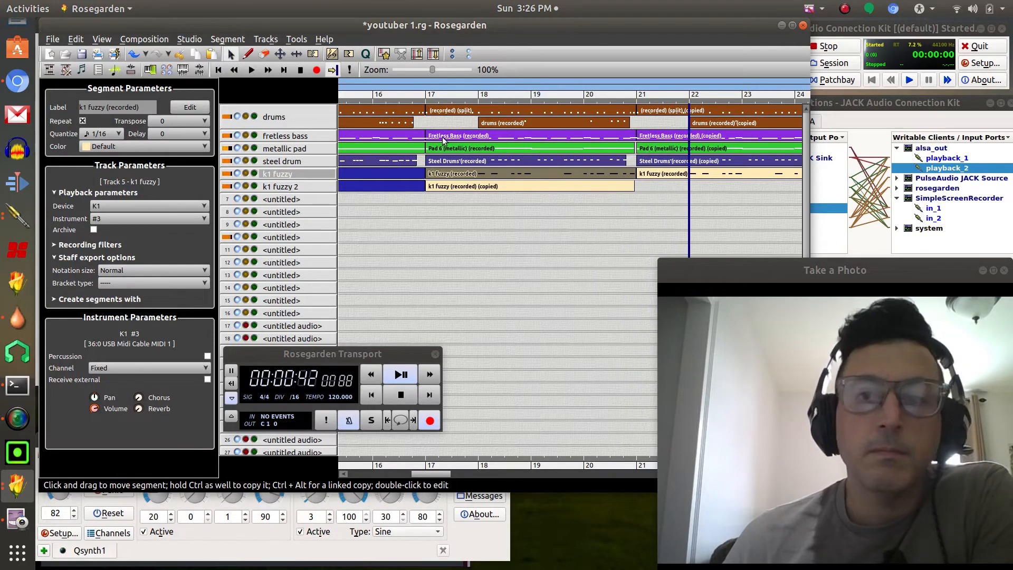
left_click(299, 72)
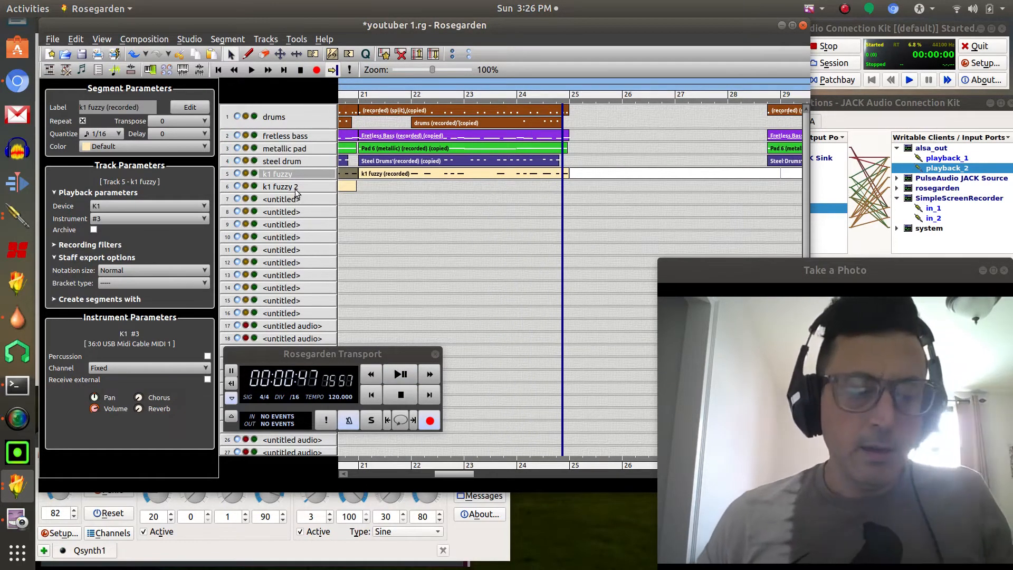
key("ctrl+s")
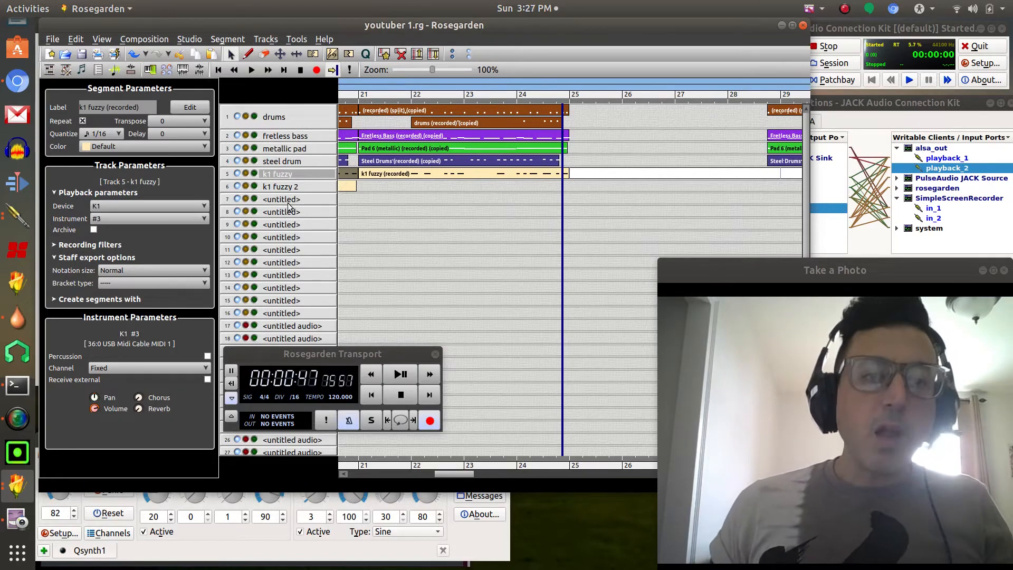
Rename track 7 as "k1 something" and assign it to the K1 device
double_click(284, 200)
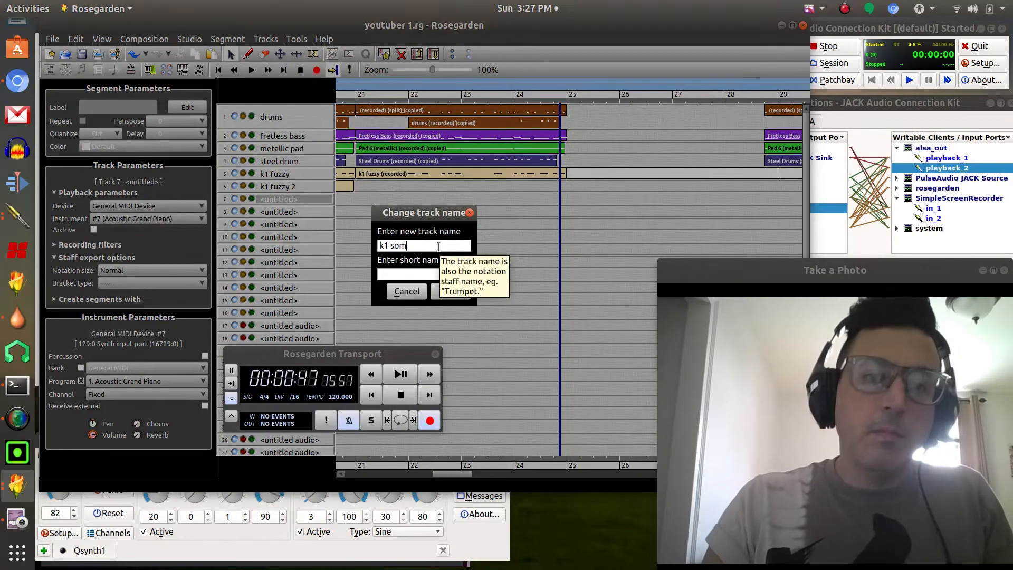
type("k1 something")
key("Return")
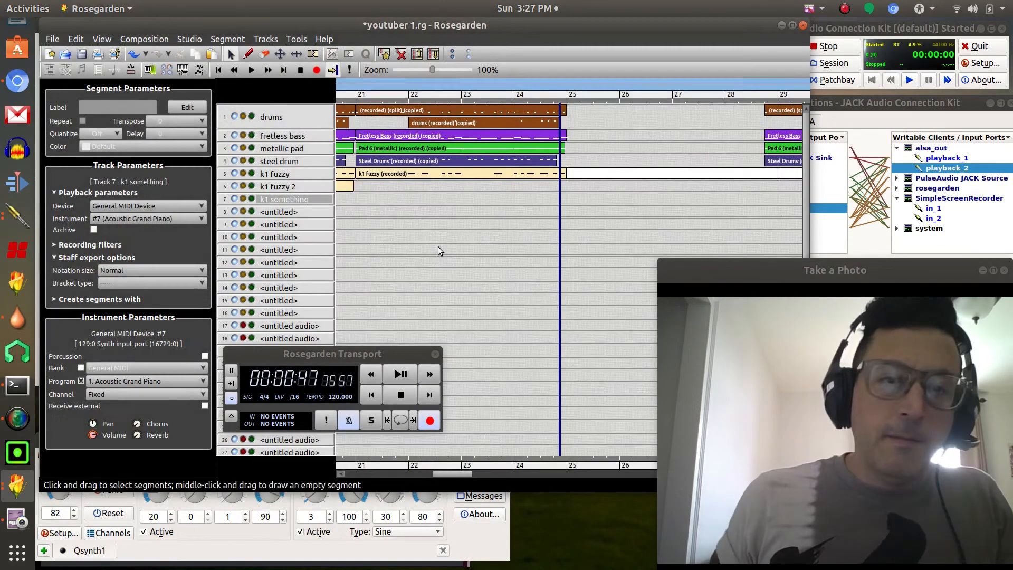
left_click(126, 206)
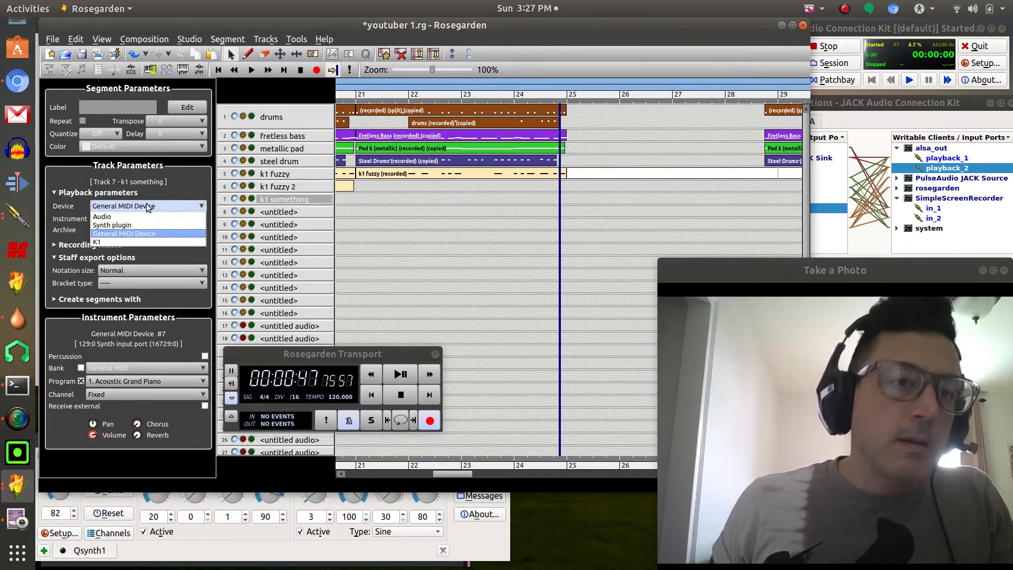
left_click(124, 242)
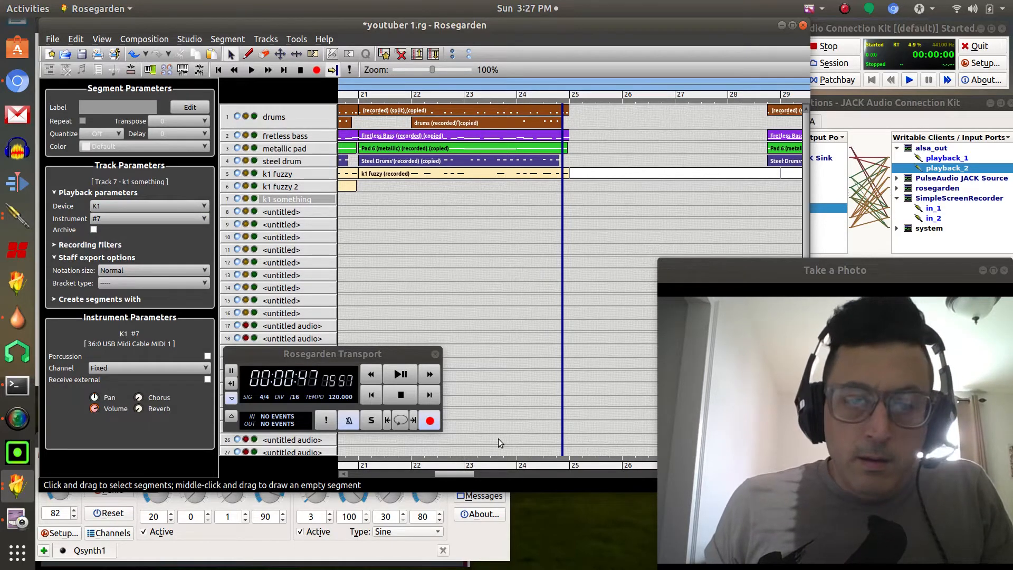
Try K1 instruments #1, #10[D] and #8 on the k1 something track, and return it to #7
left_click_drag(455, 474, 403, 476)
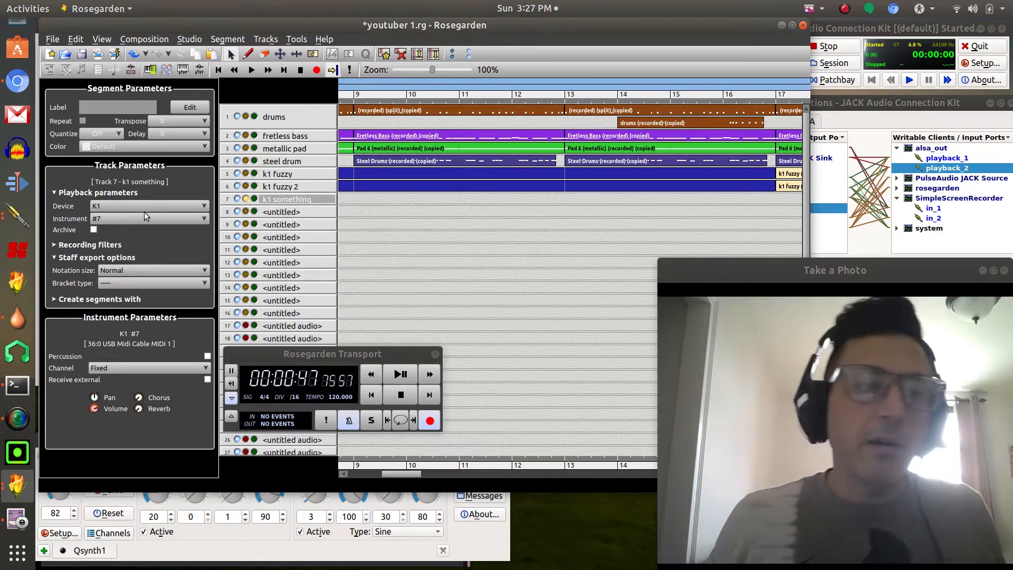
left_click(146, 216)
left_click(140, 229)
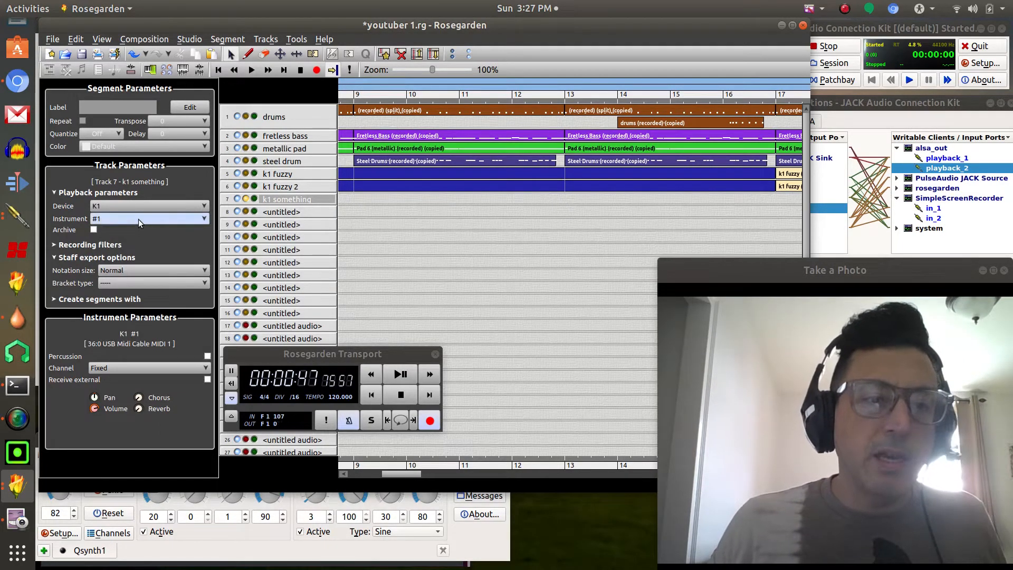
left_click(138, 219)
left_click(114, 305)
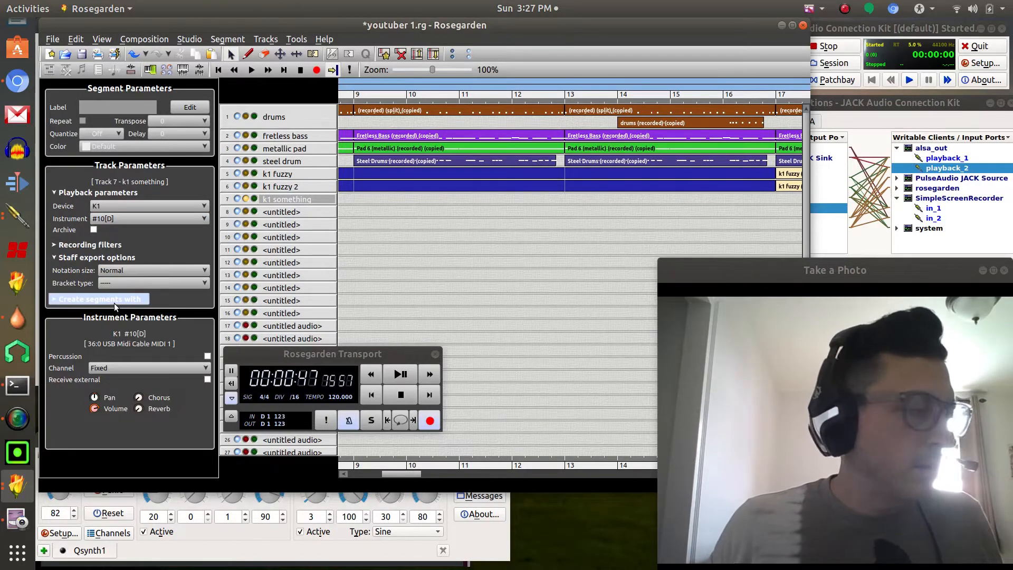
left_click(139, 218)
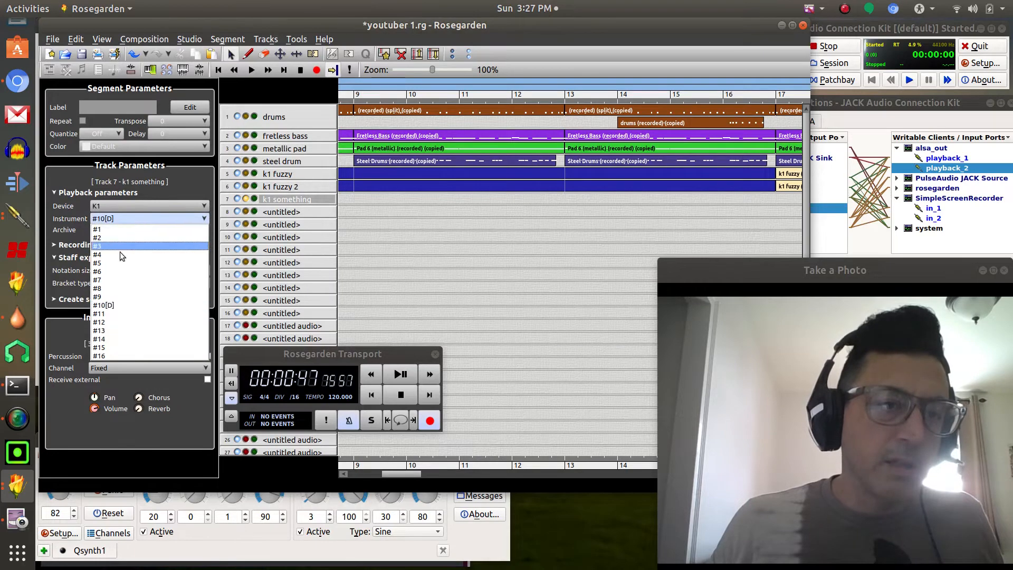
left_click(105, 288)
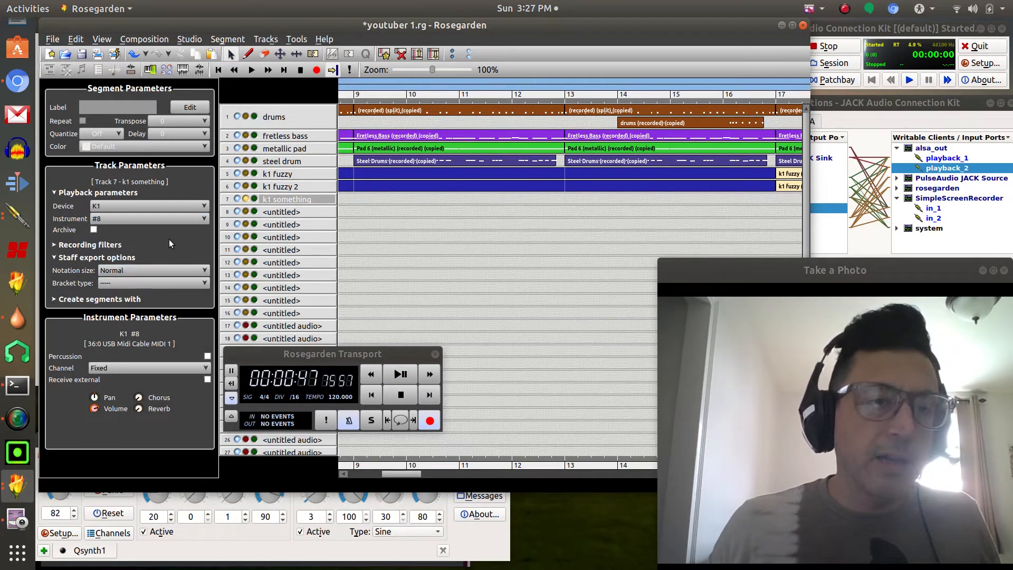
left_click(142, 218)
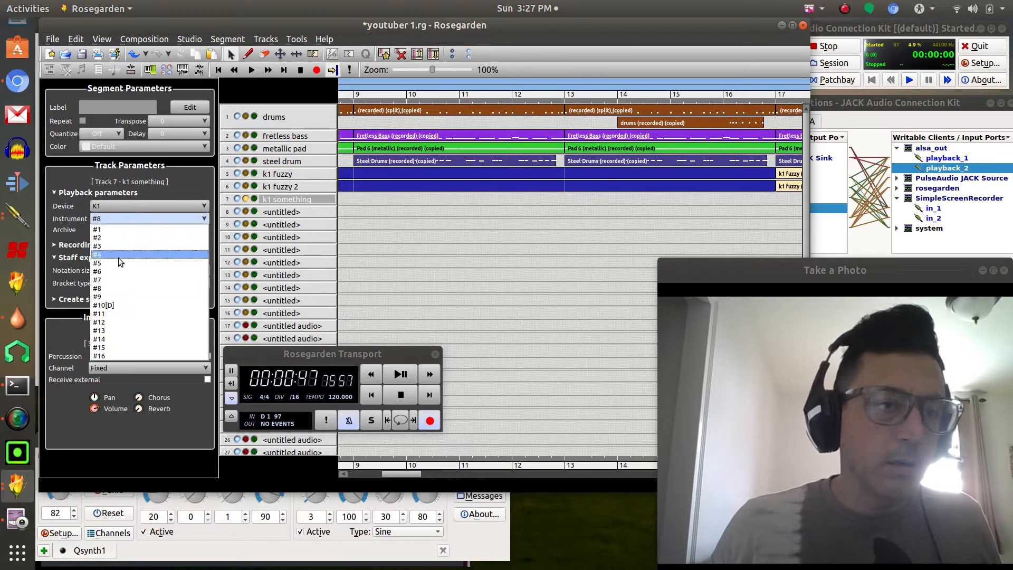
left_click(110, 281)
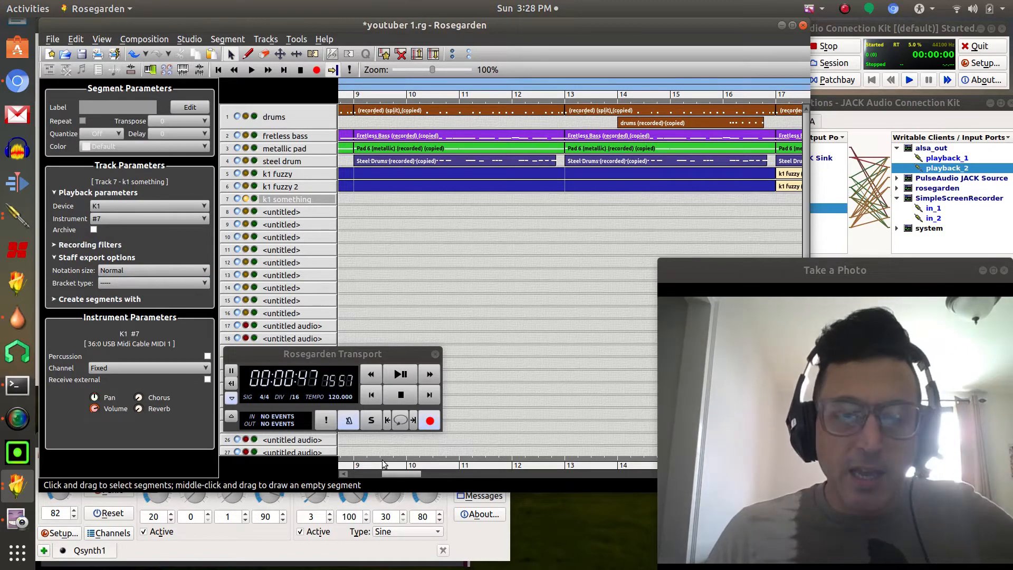
Play the arrangement from the start of bar 9 into bar 13 and stop
left_click_drag(393, 473, 391, 473)
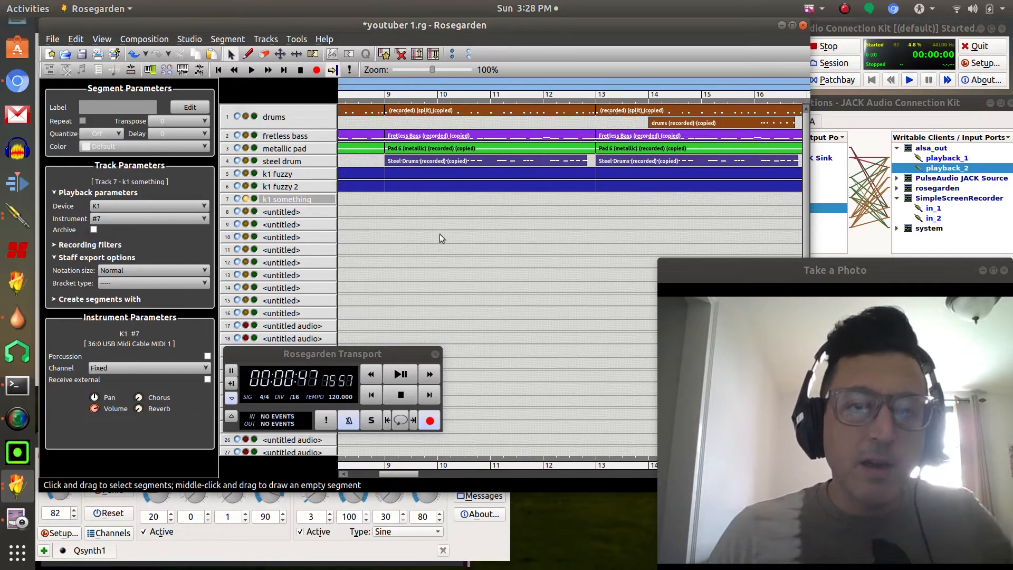
left_click(391, 99)
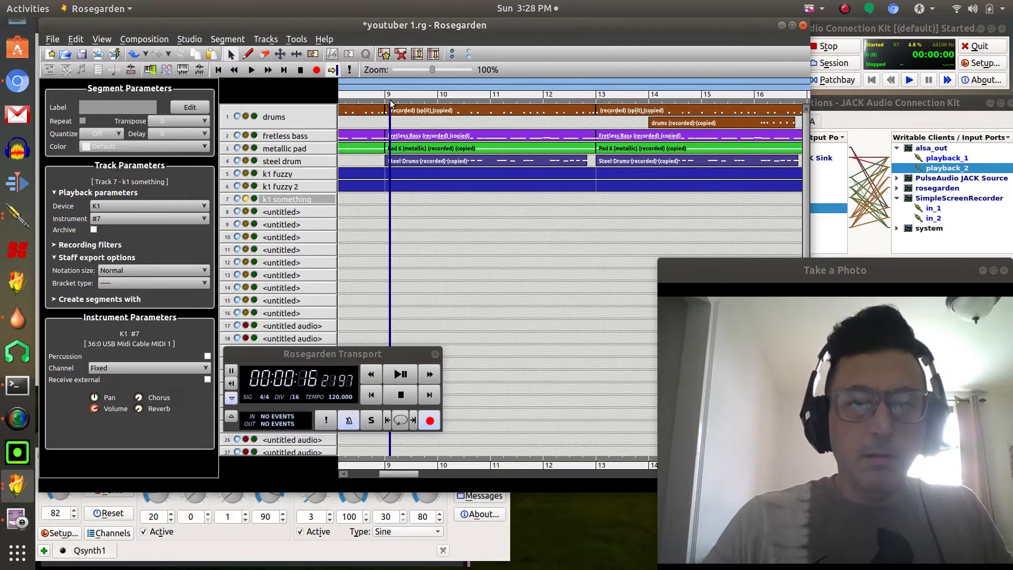
key("space")
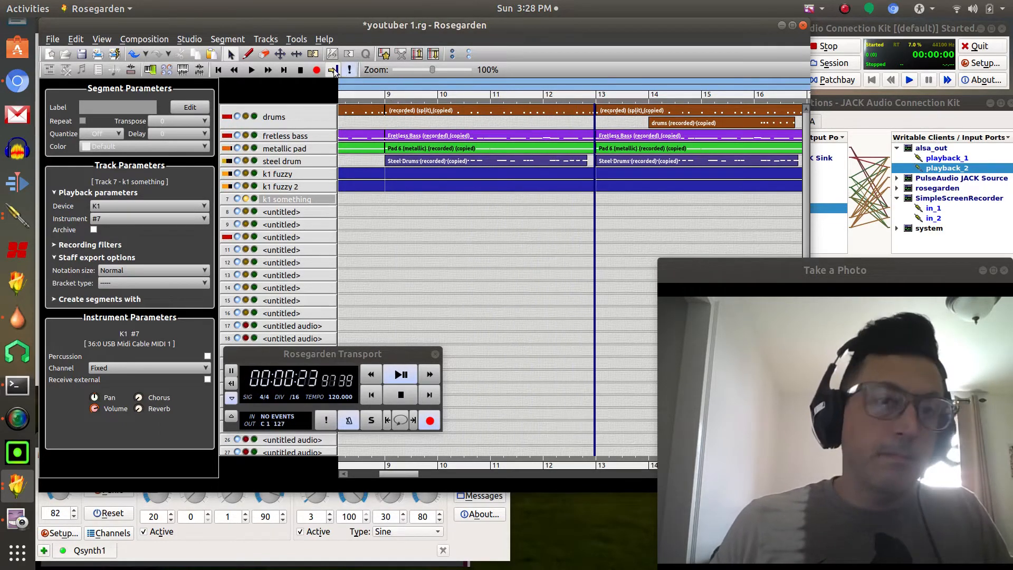
key("space")
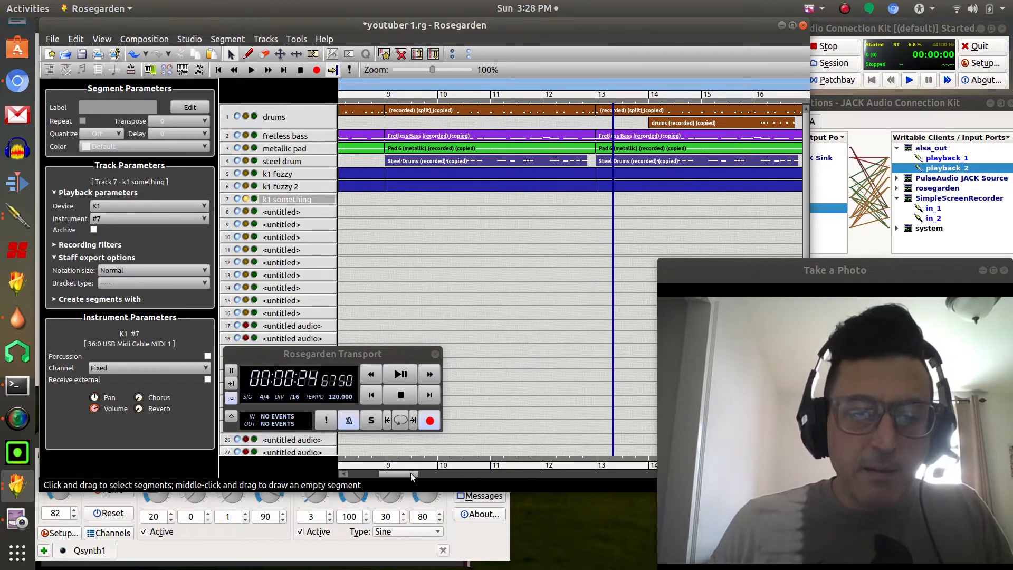
Turn on looping, play the opening bars, and stop with the playback position at the start of bar 1
left_click_drag(410, 472, 365, 473)
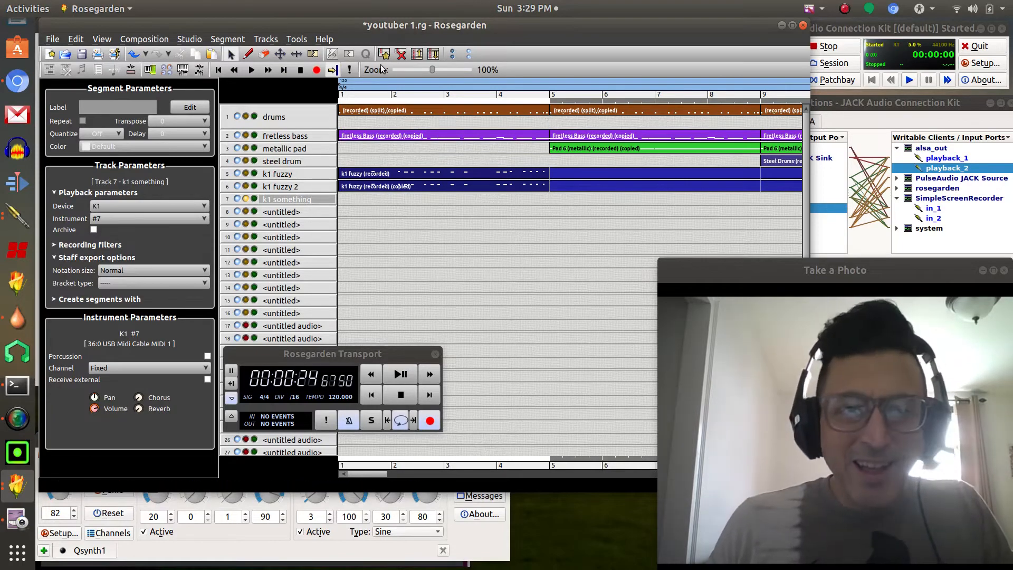
left_click(398, 377)
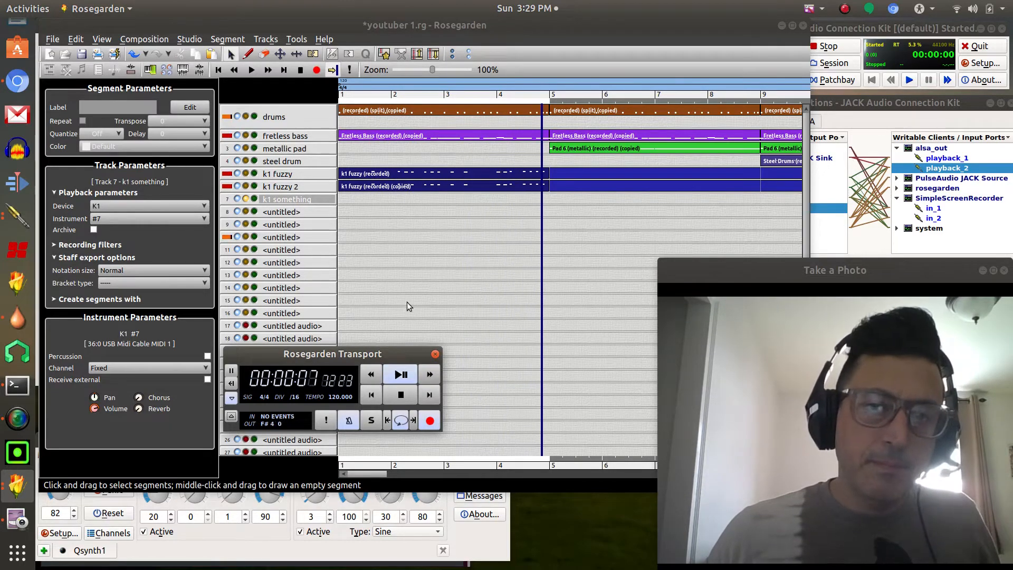
left_click(399, 379)
left_click(403, 397)
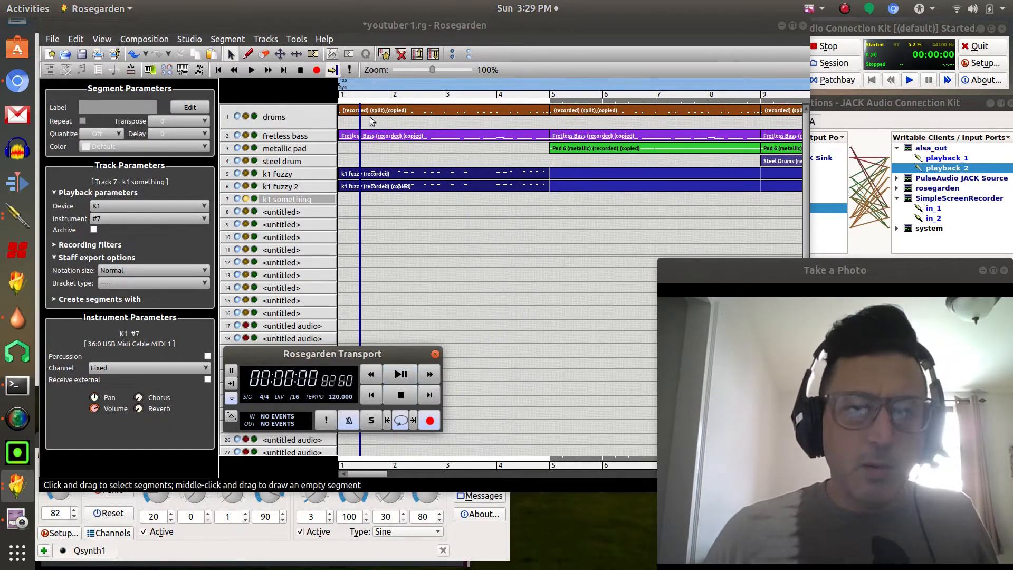
left_click(341, 103)
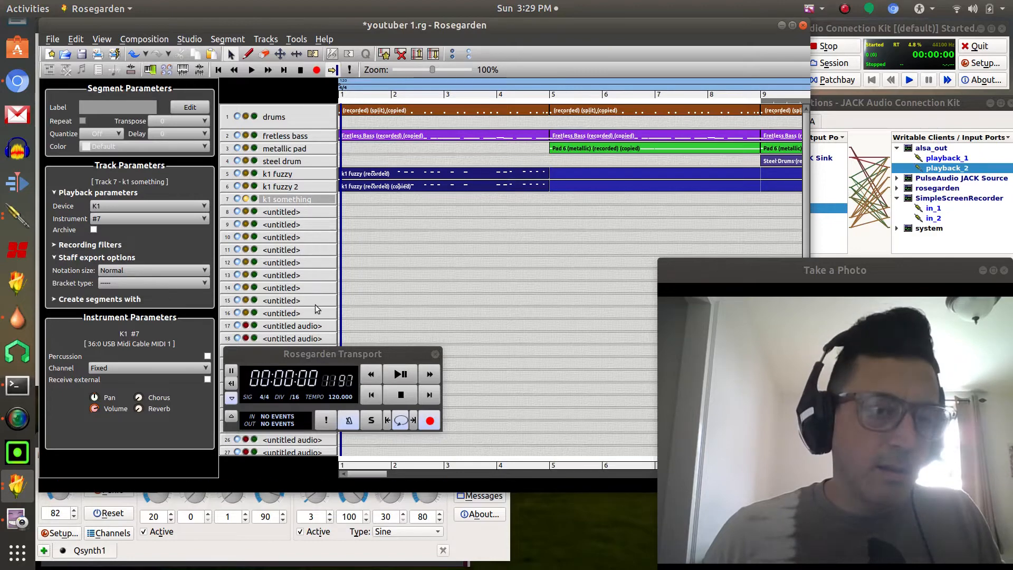
Record a k1 something part over bars 1 to 8 during looped playback, and stop the transport
left_click(388, 378)
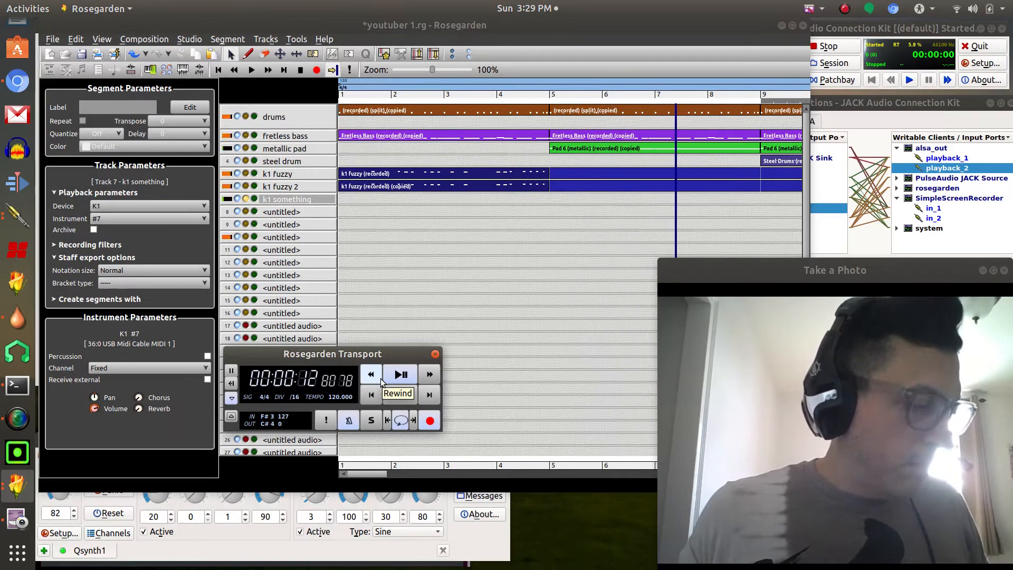
left_click(430, 419)
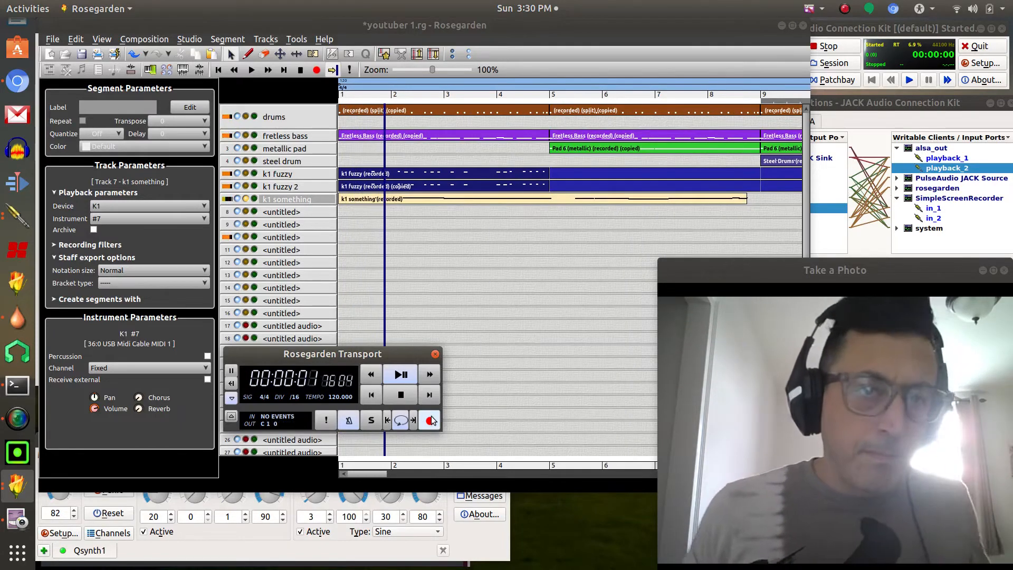
left_click(111, 133)
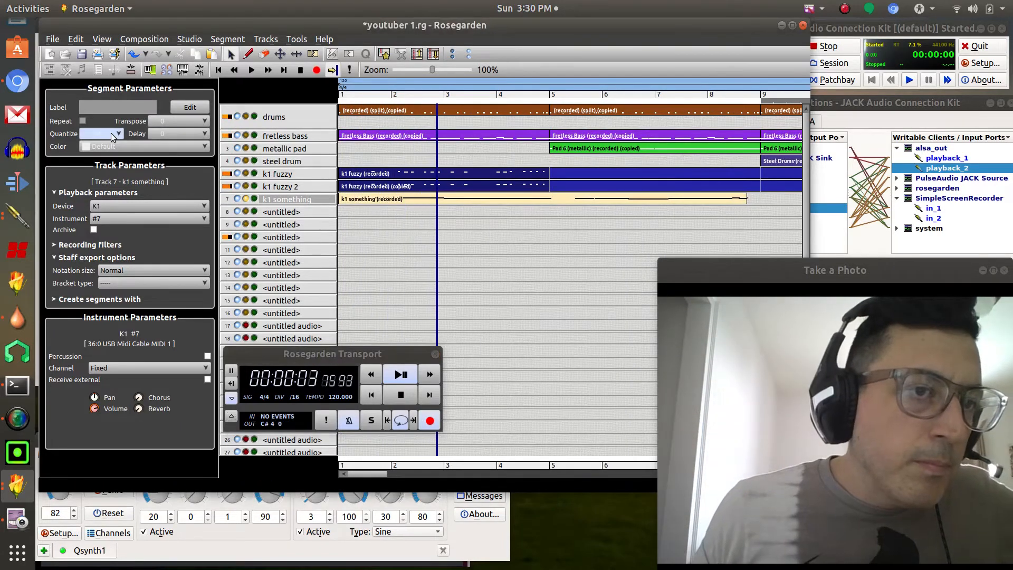
left_click(387, 394)
Quantize the recorded k1 something segment to 1/16
left_click(353, 199)
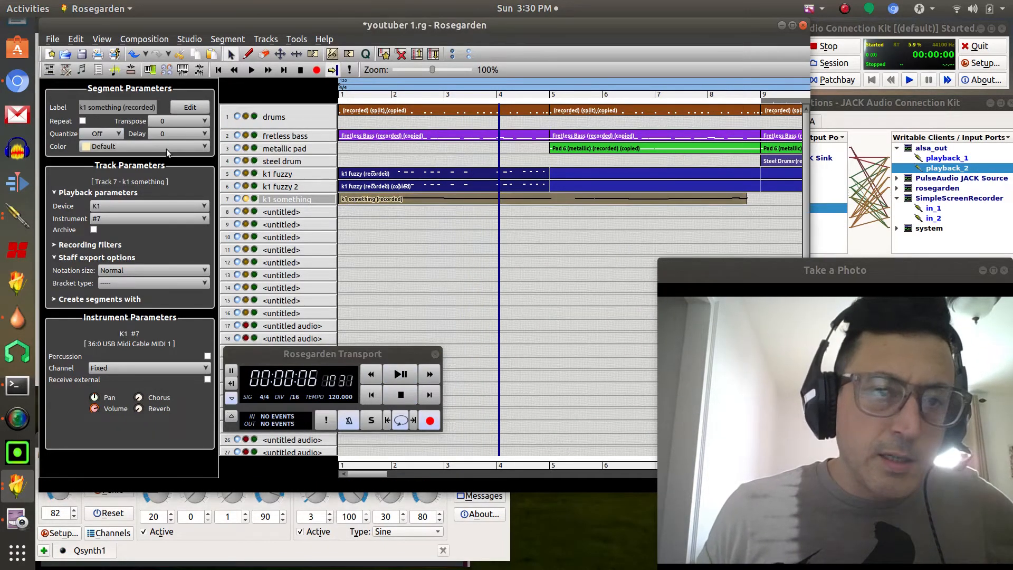
left_click(117, 134)
left_click(106, 170)
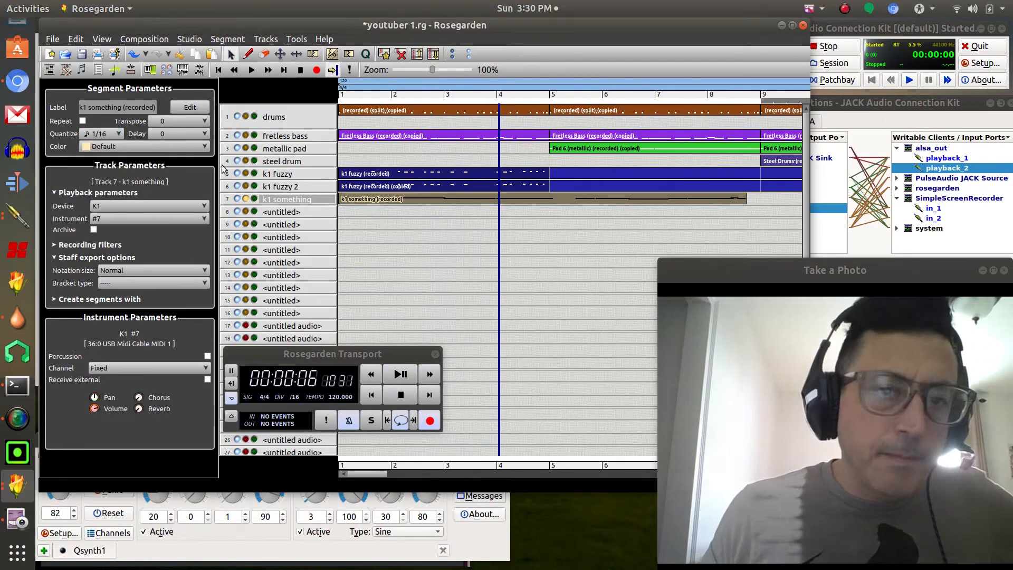
Play back the quantized k1 something part in the loop and stop
left_click(393, 380)
left_click(393, 378)
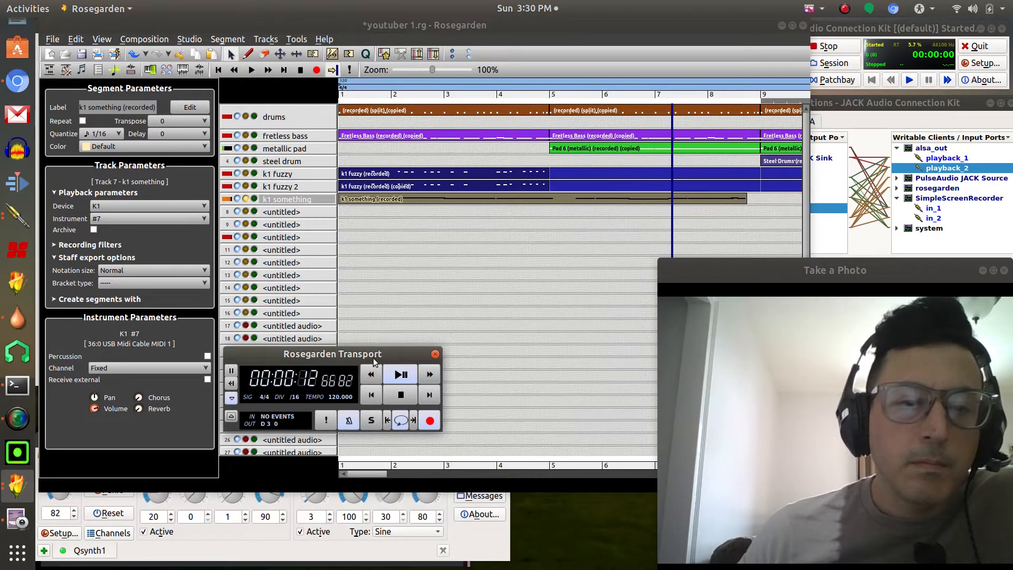
left_click(400, 395)
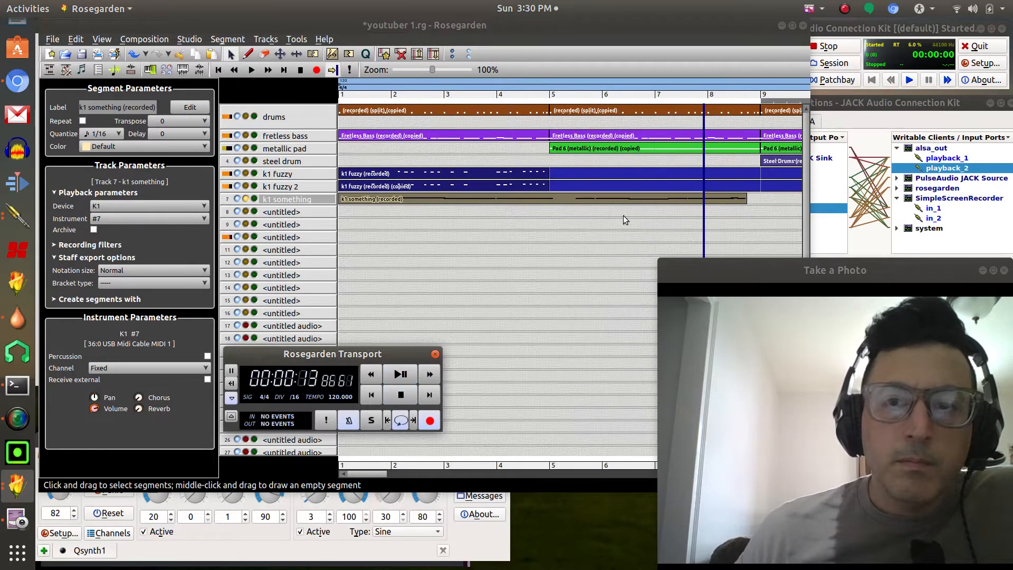
Delete the metallic pad segment over bars 5 to 8 and play the loop without it
left_click(612, 149)
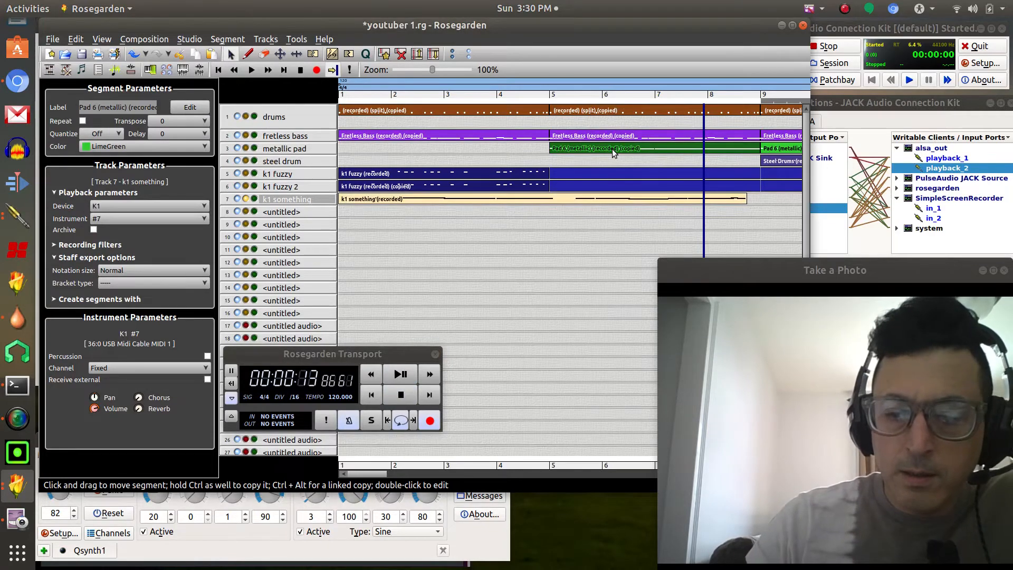
key("Delete")
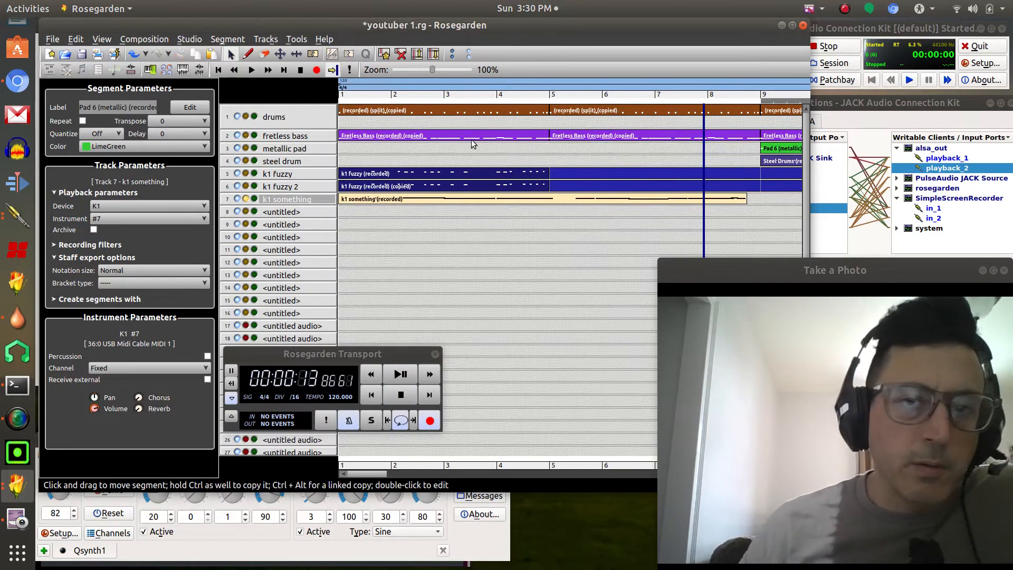
left_click(407, 378)
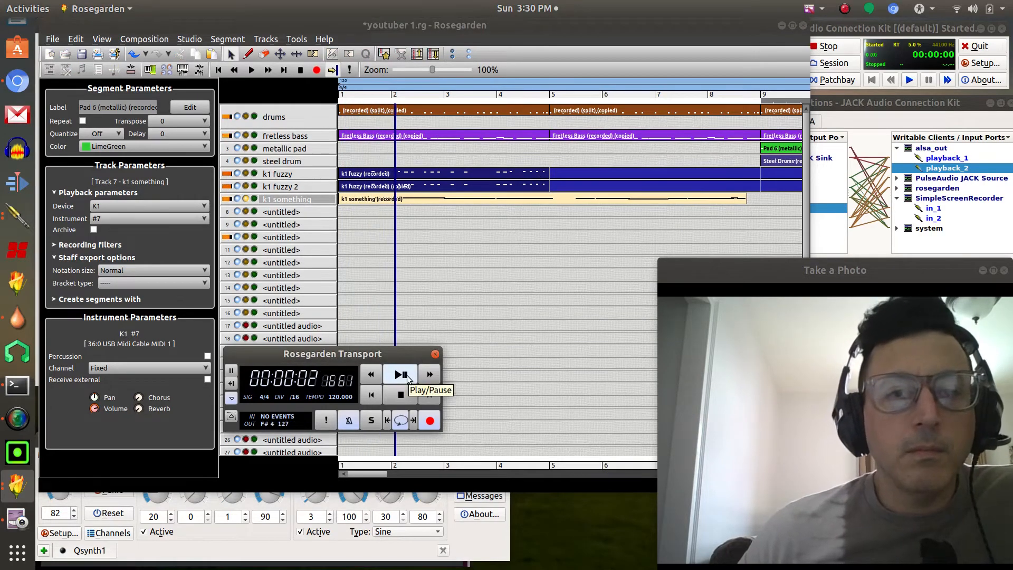
Open the k1 something segment in the Matrix editor, move its first note to mid-bar 1, and lengthen it to bar 2
right_click(400, 199)
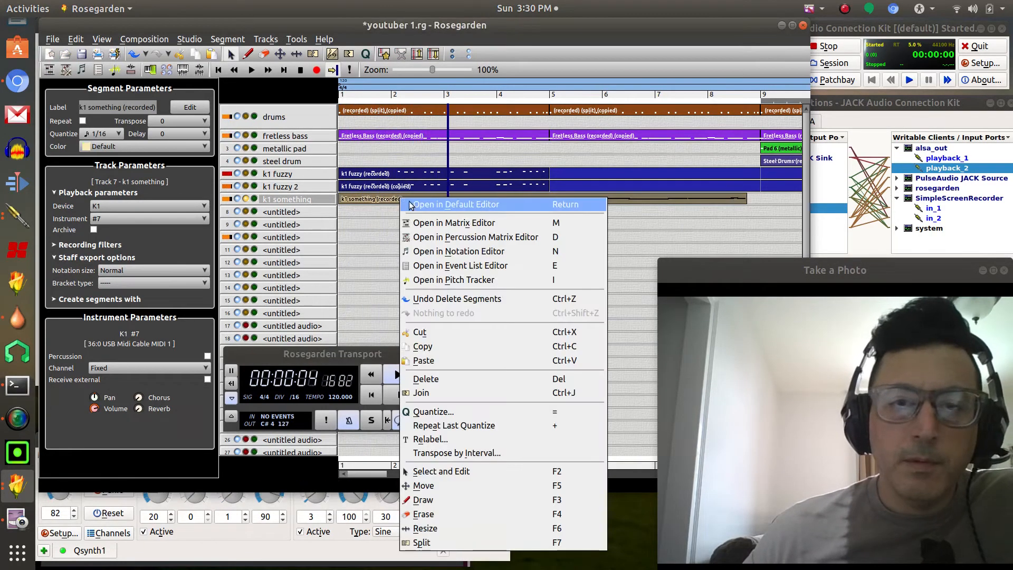
left_click(468, 223)
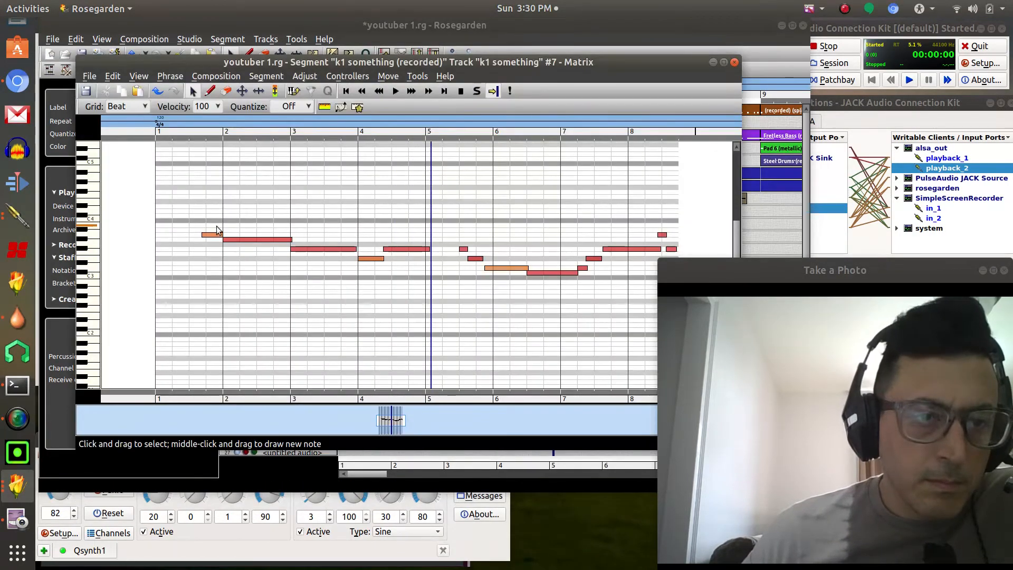
left_click_drag(205, 235, 199, 235)
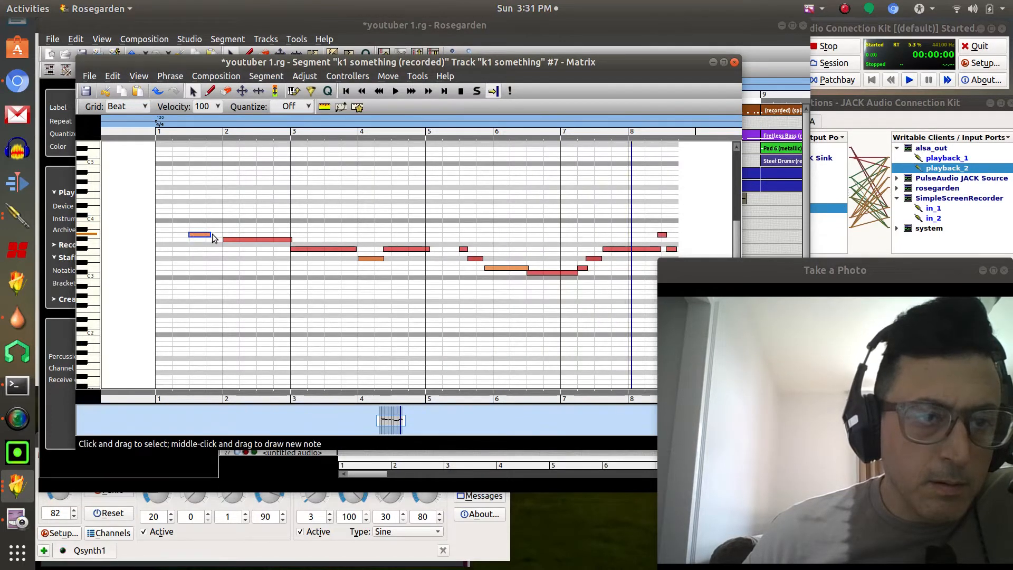
left_click_drag(210, 234, 216, 255)
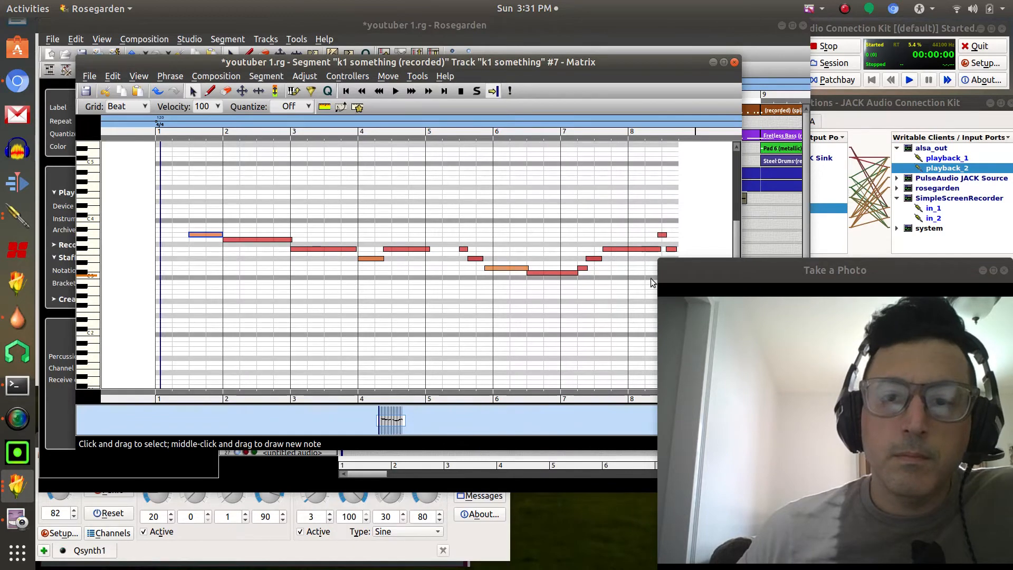
Move the last two notes to start midway through bar 8, and check the lower note's event properties
left_click_drag(662, 235, 669, 249)
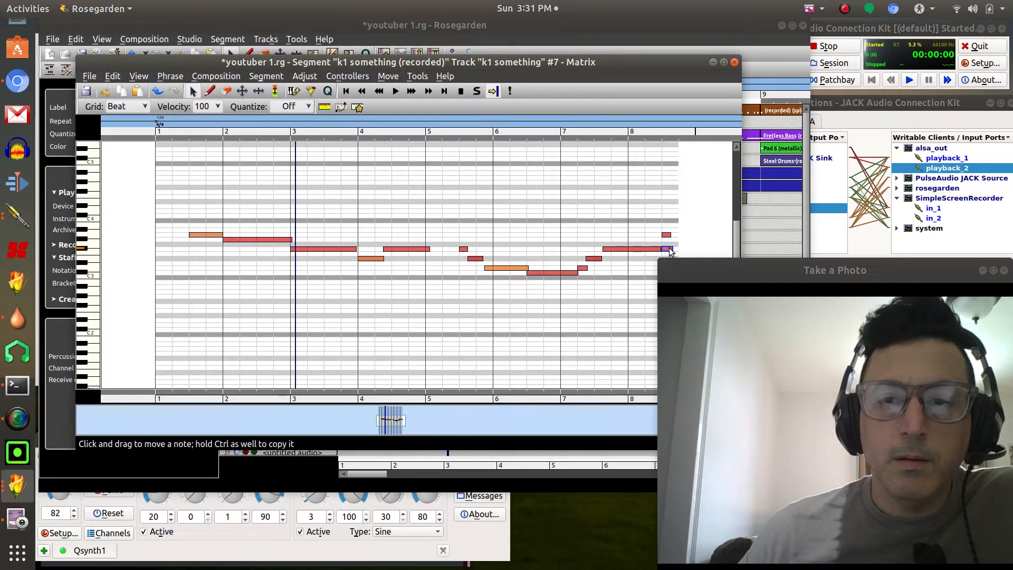
double_click(668, 248)
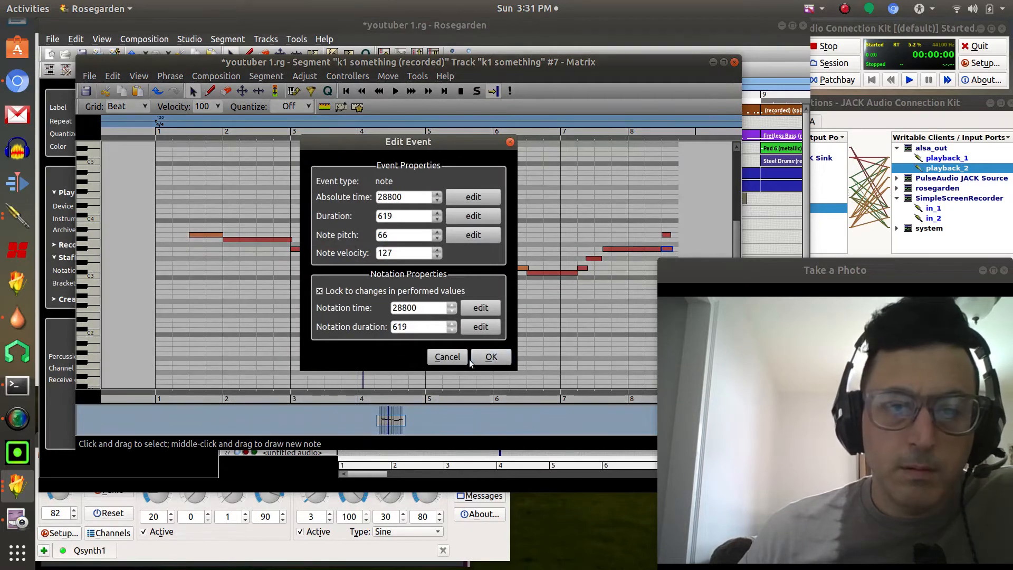
left_click(491, 357)
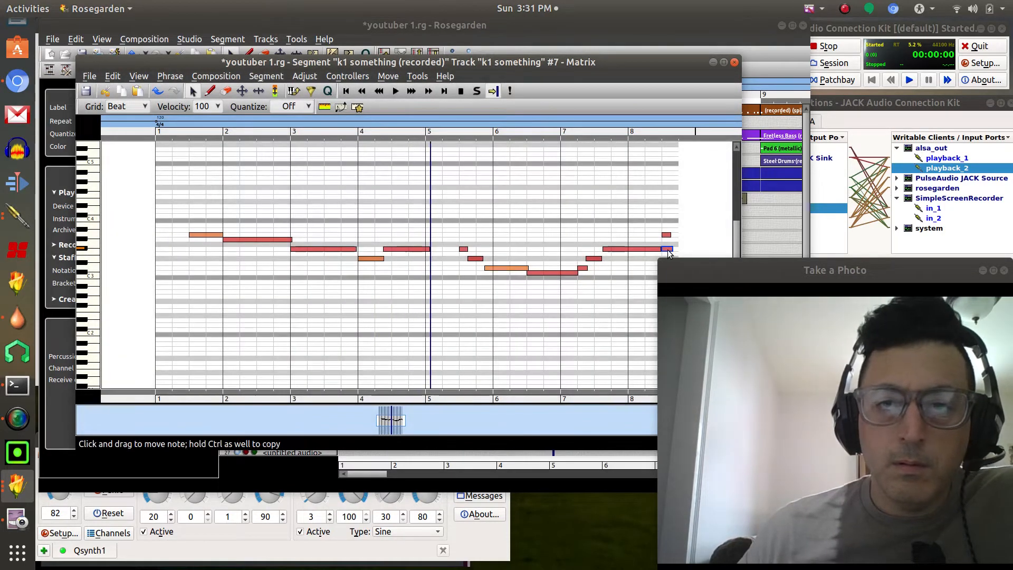
right_click(669, 252)
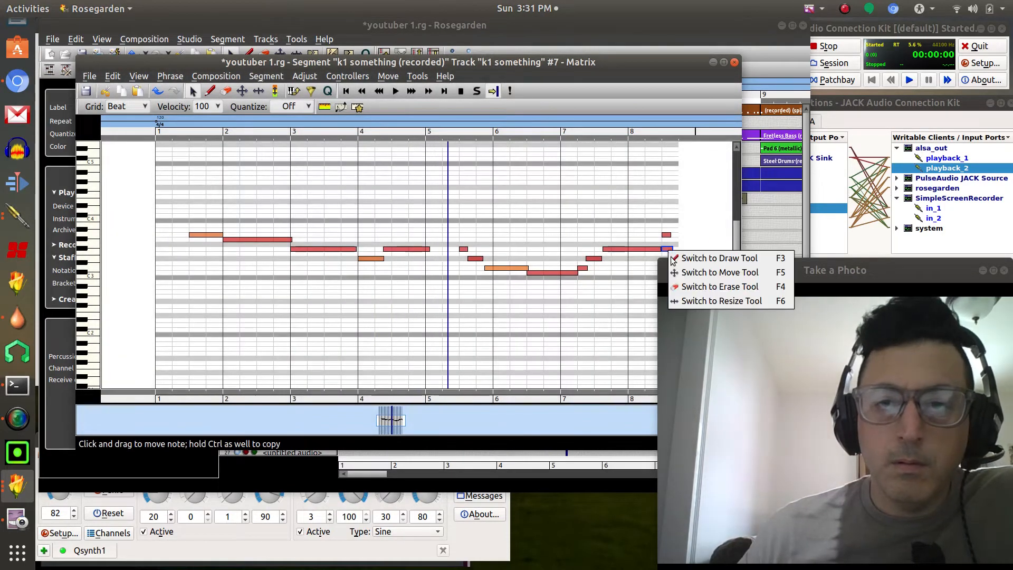
Erase the short lower note at the end of the k1 something segment, then close the Matrix editor with playback stopped
left_click(694, 288)
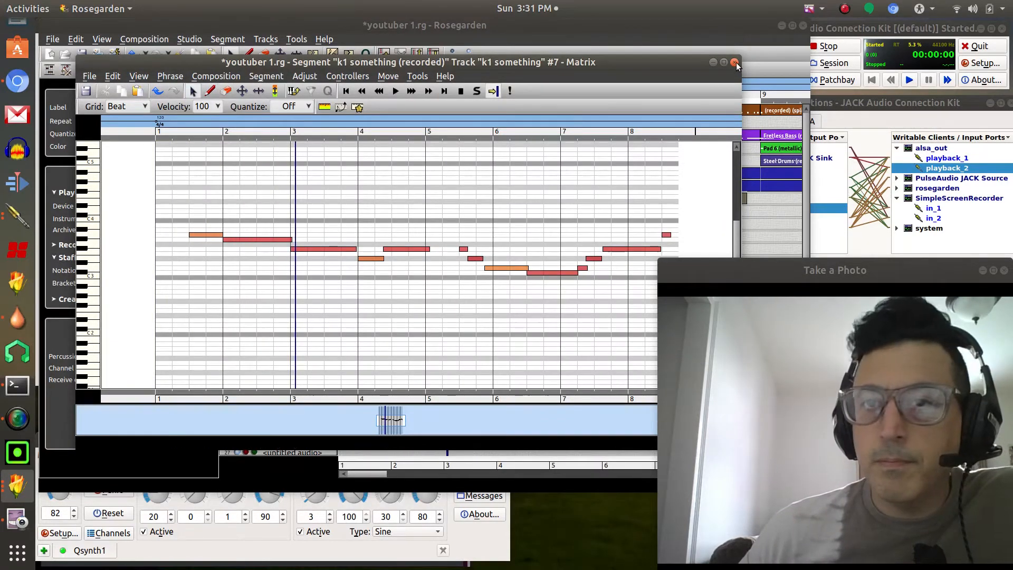
key("ctrl+w")
left_click(400, 394)
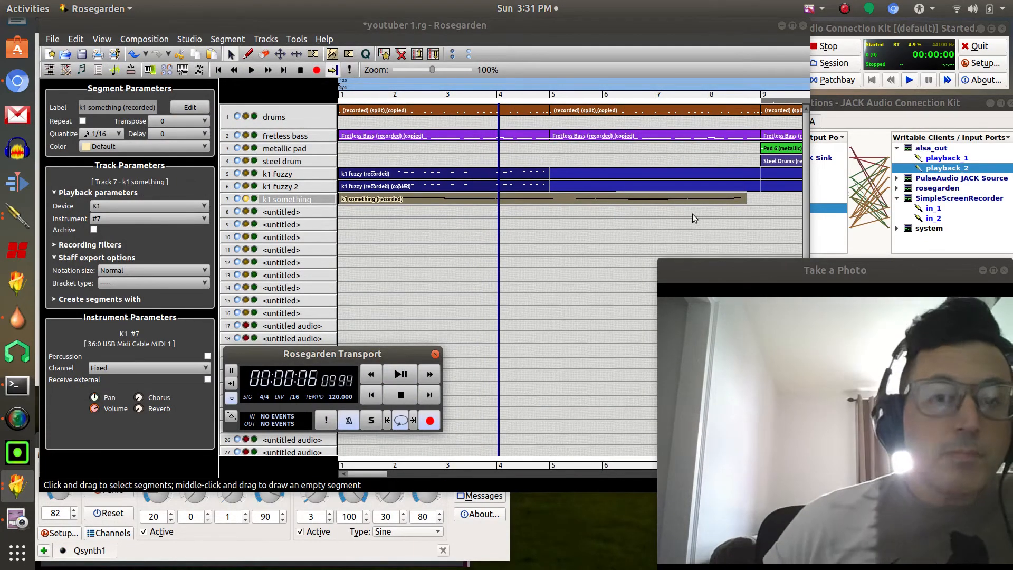
Select the first untitled audio track, track 17
left_click(282, 217)
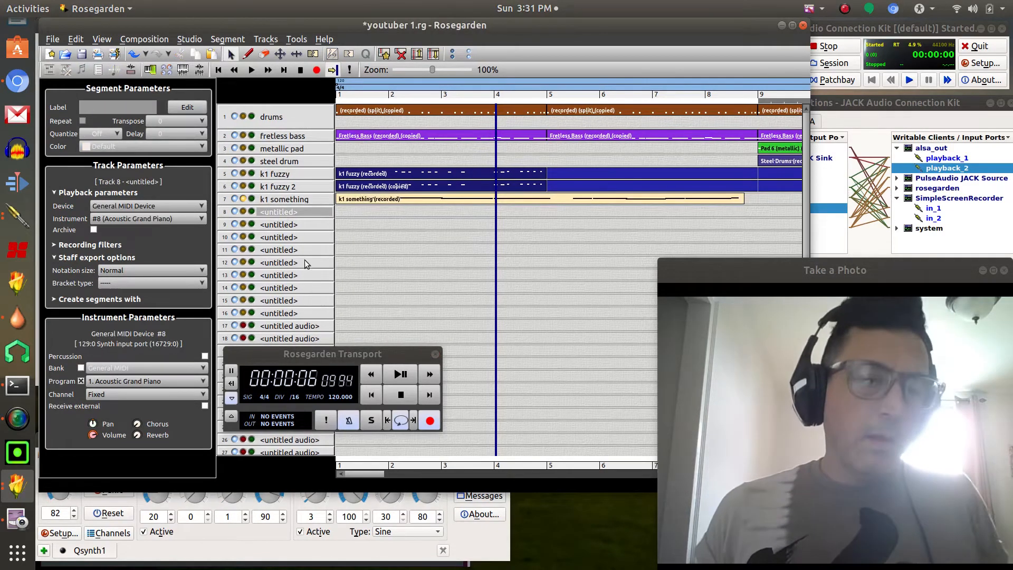
scroll(307, 257, "down", 2)
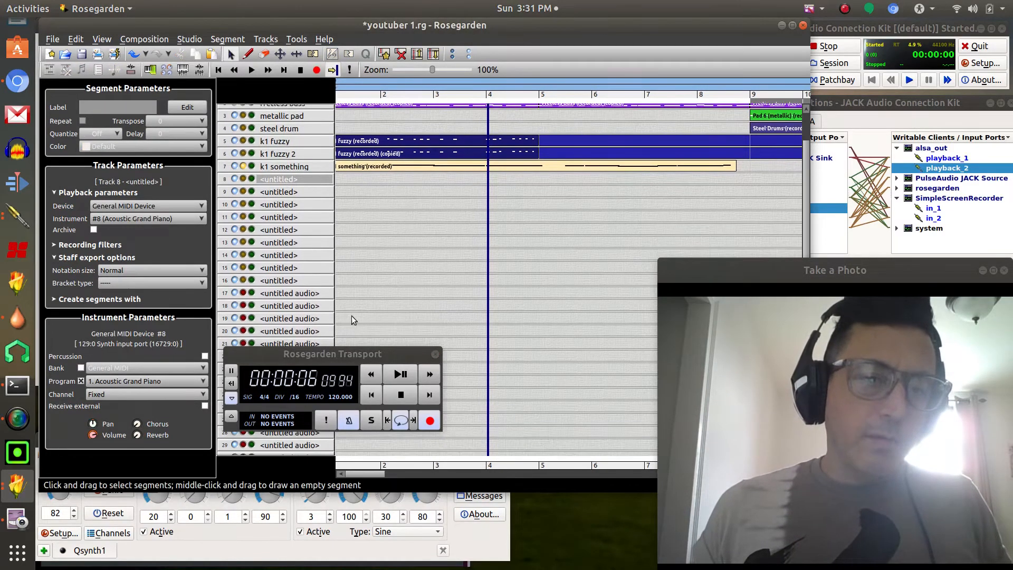
left_click(306, 293)
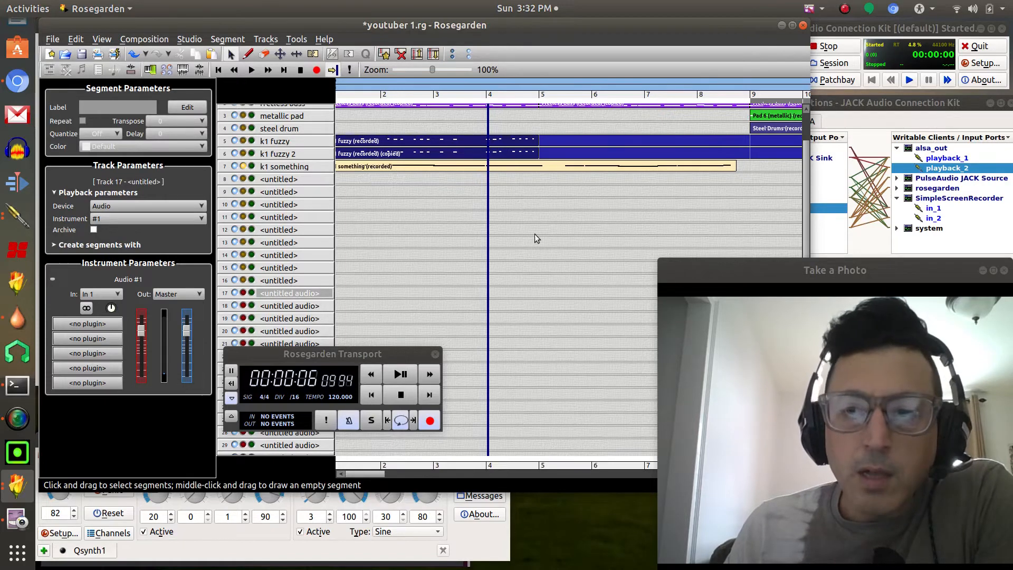
Close the Take a Photo webcam window and enlarge the Rosegarden window
left_click(840, 103)
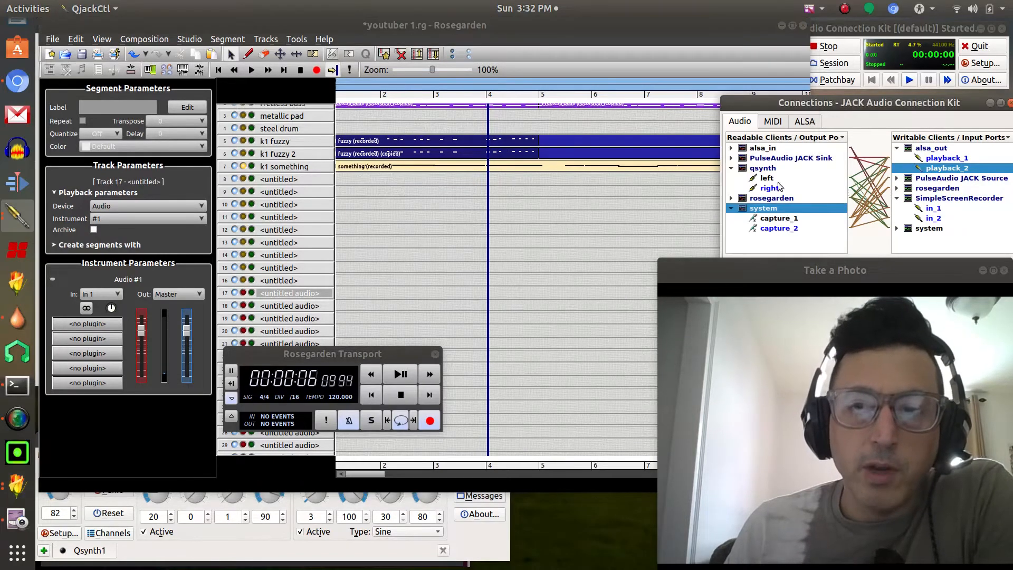
left_click(1005, 270)
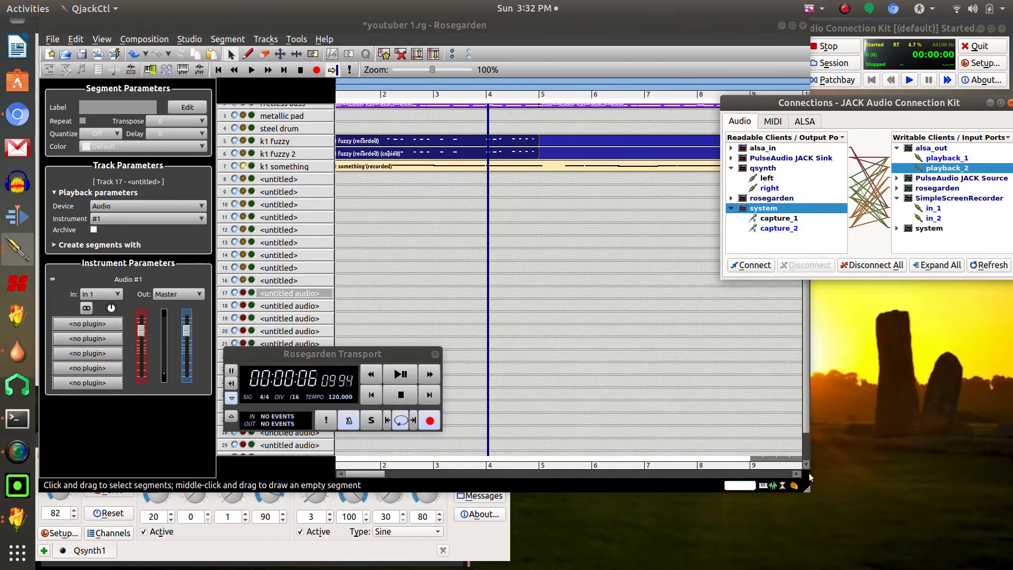
left_click_drag(810, 477, 836, 516)
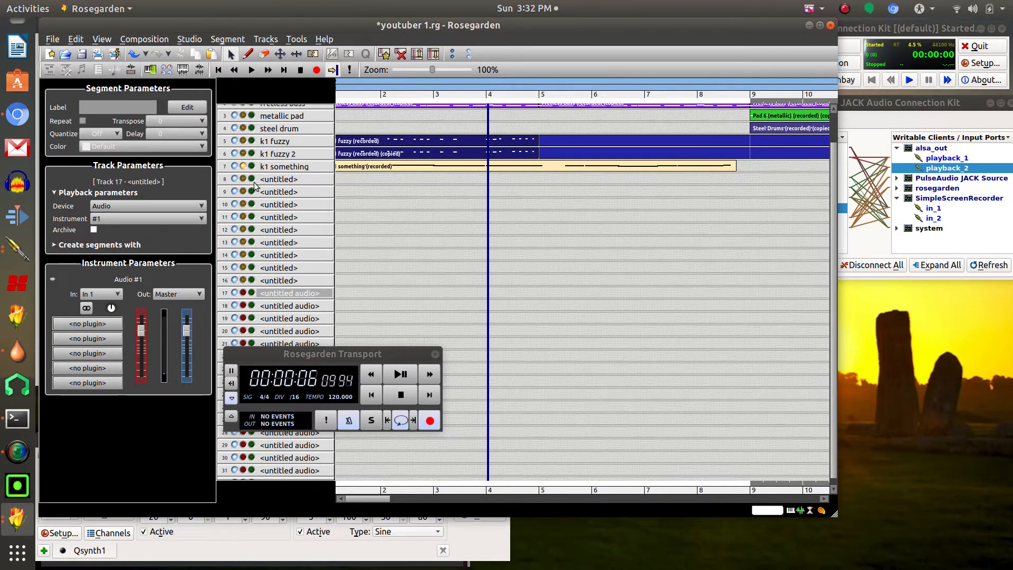
Examine in QjackCtl how system capture_1 and capture_2 feed Rosegarden's record ports, and check the input choices of audio track 17
left_click(288, 140)
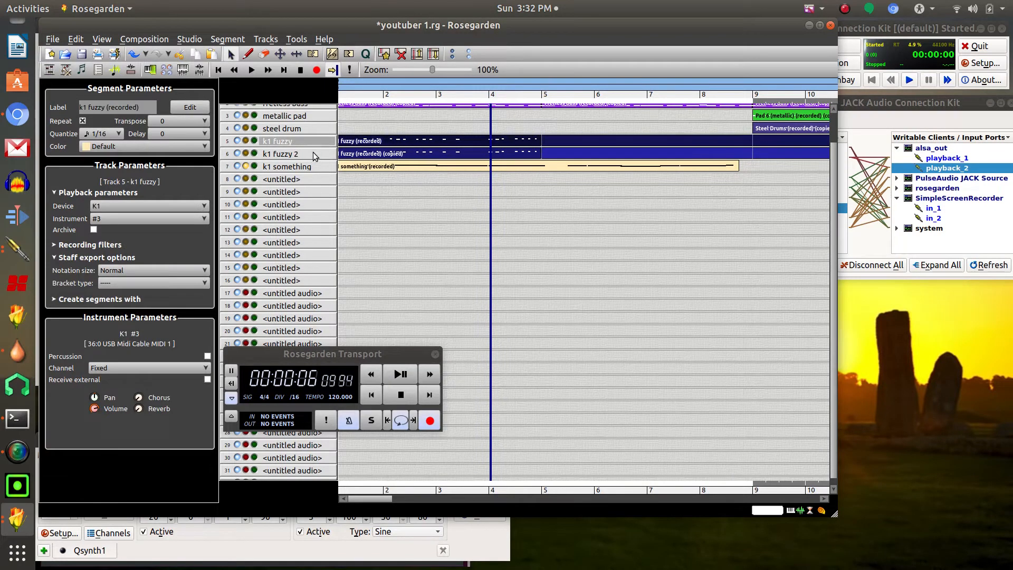
left_click(871, 103)
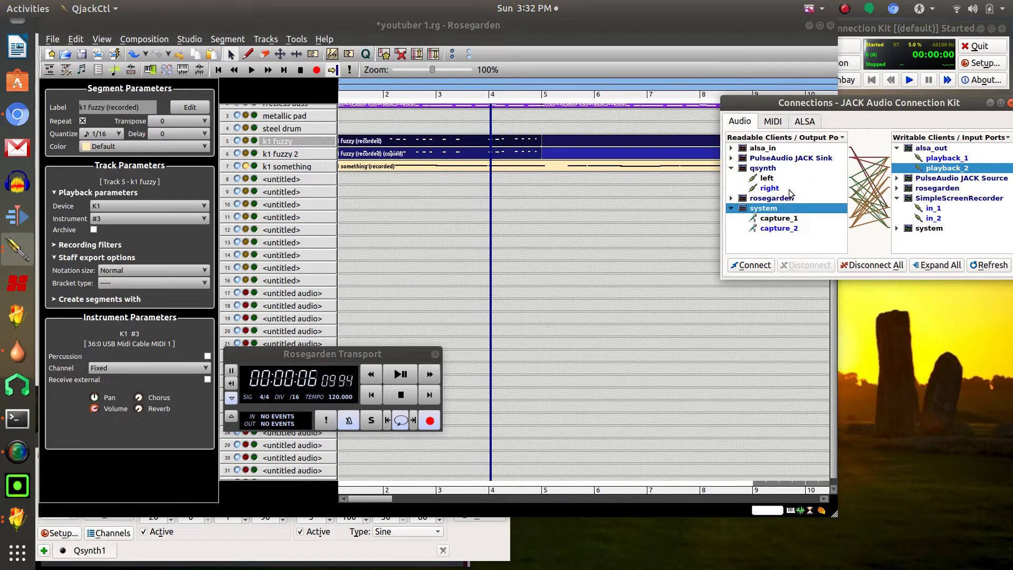
left_click(778, 217)
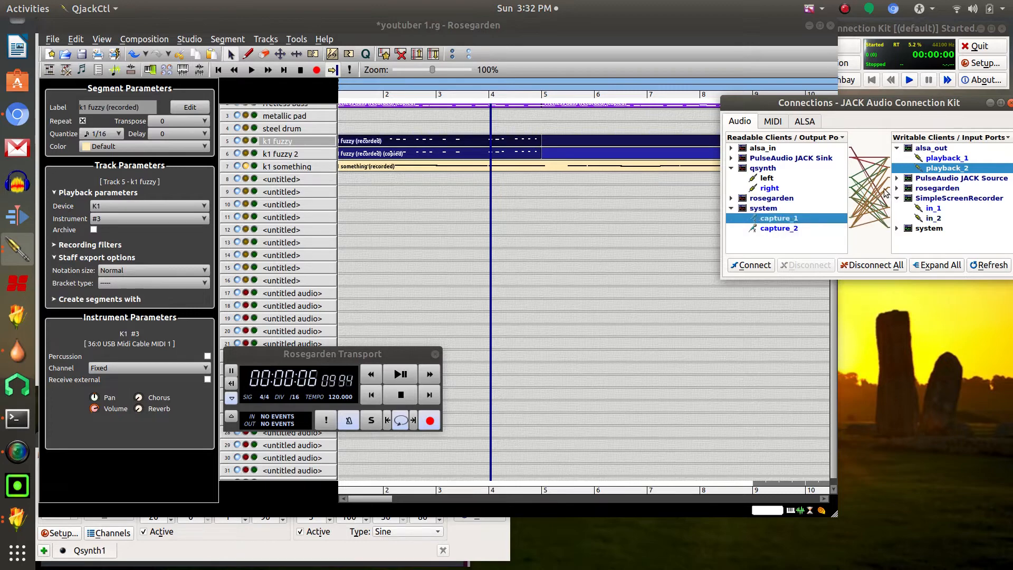
left_click(897, 189)
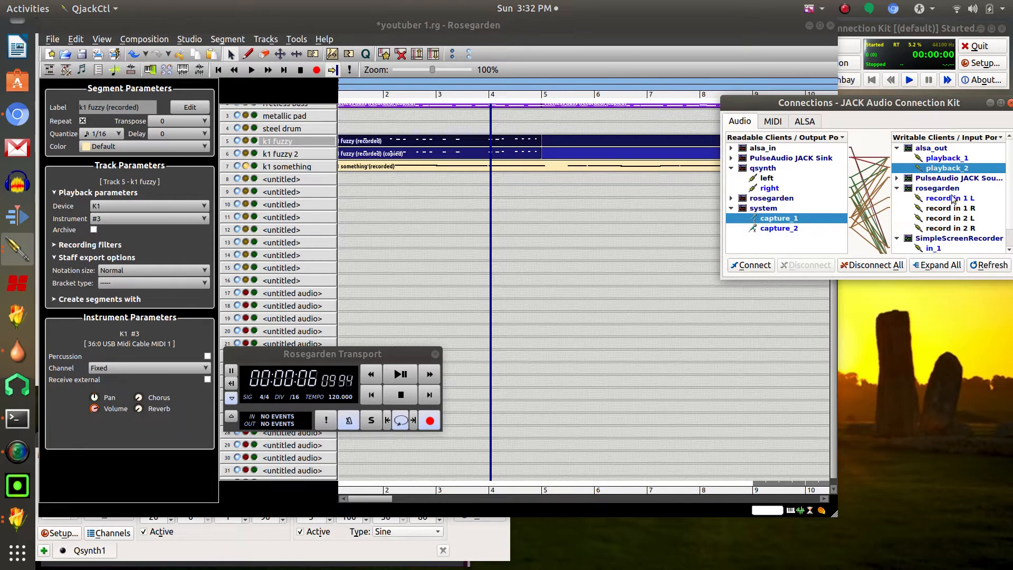
left_click(793, 230)
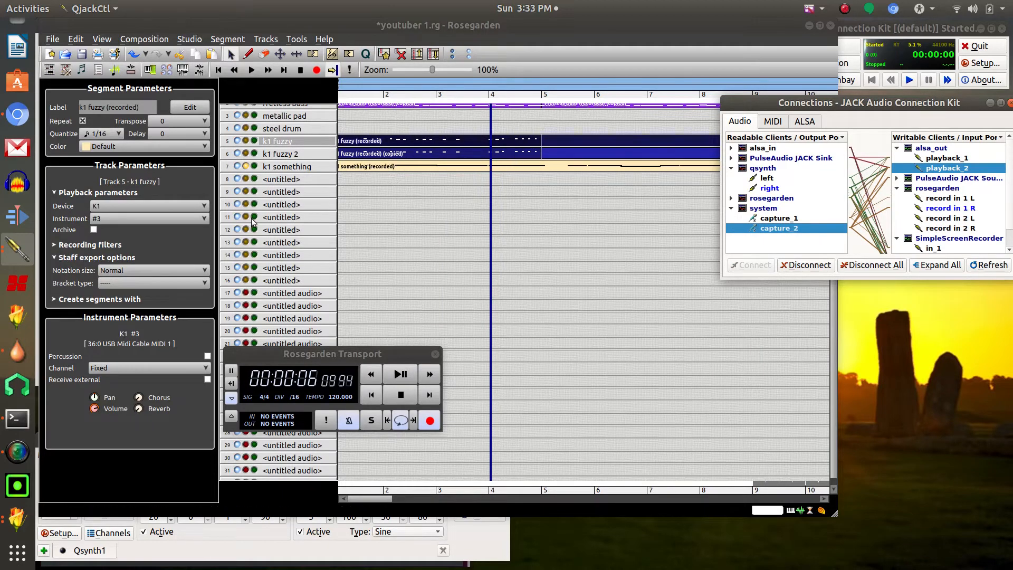
left_click(280, 297)
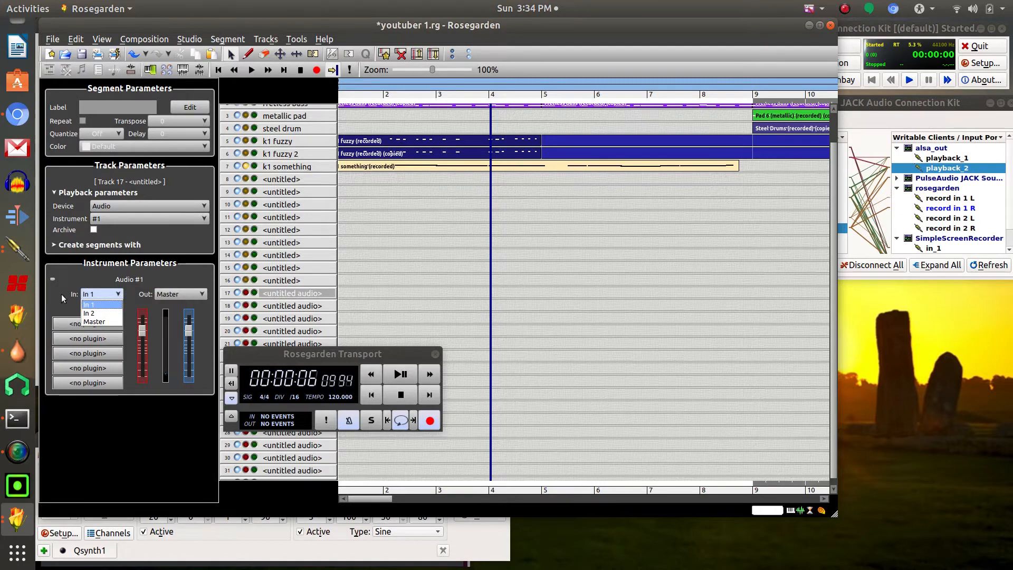
left_click(88, 297)
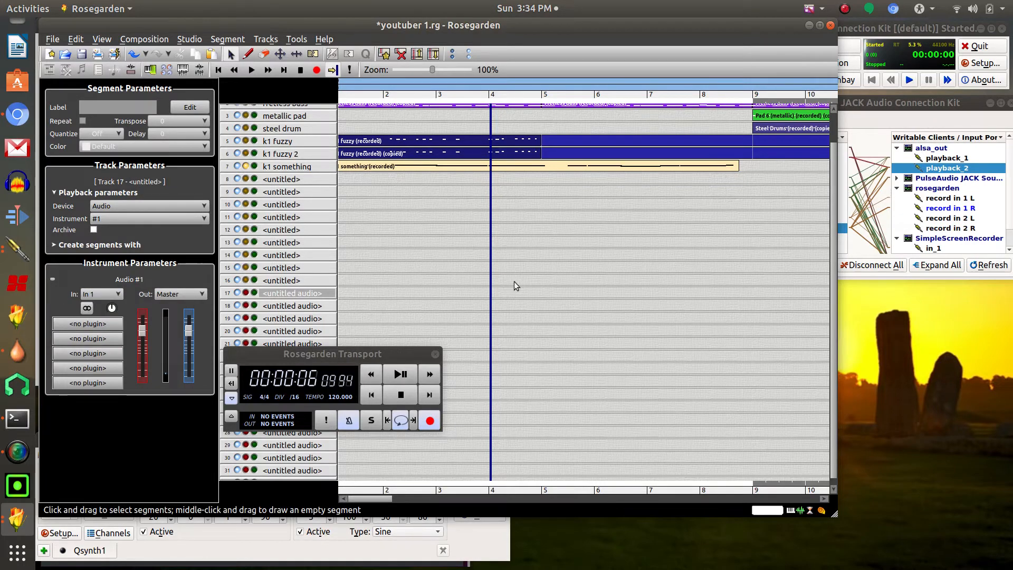
In QjackCtl's connections, examine the routing of system capture_1 and capture_2 against Rosegarden's record in 1 L and record in 2 L
left_click(888, 114)
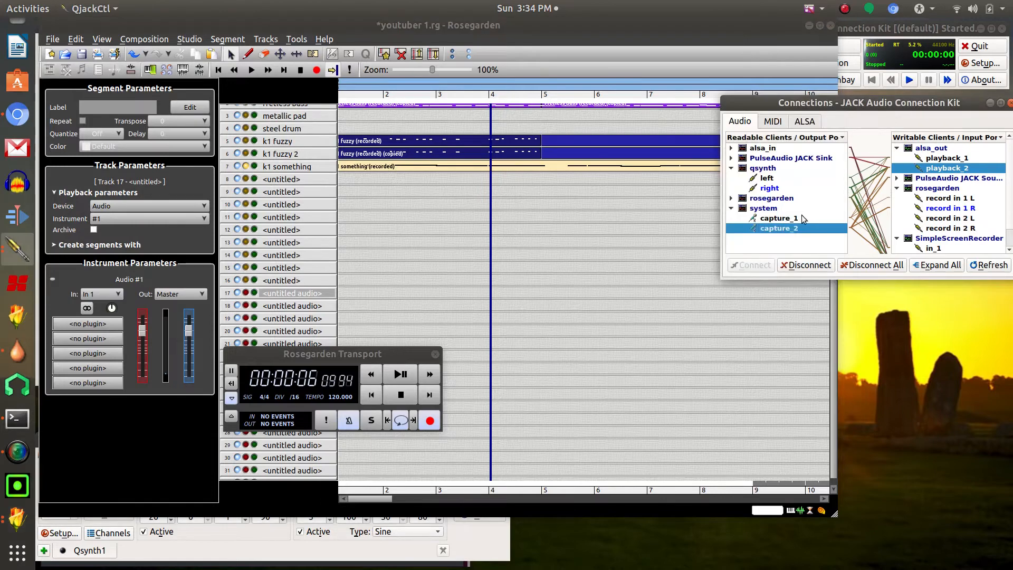
left_click(785, 221)
left_click(784, 229)
scroll(1010, 223, "down", 1)
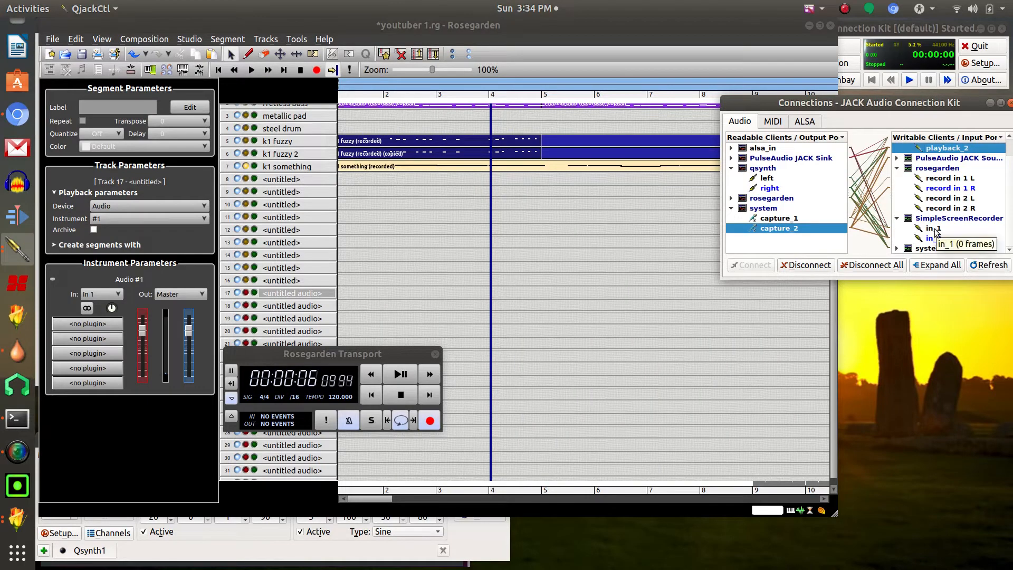
left_click(931, 179)
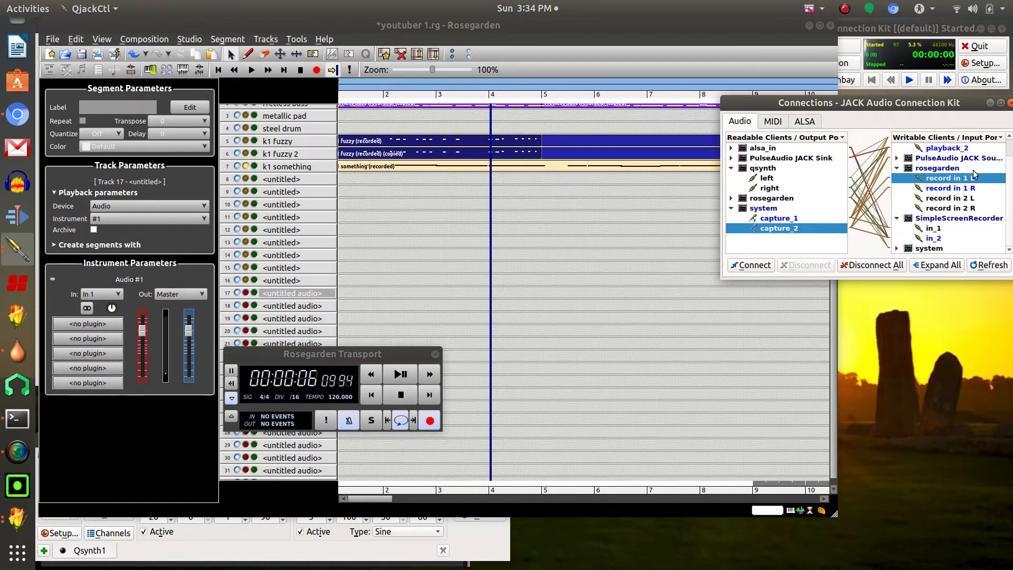
left_click(786, 219)
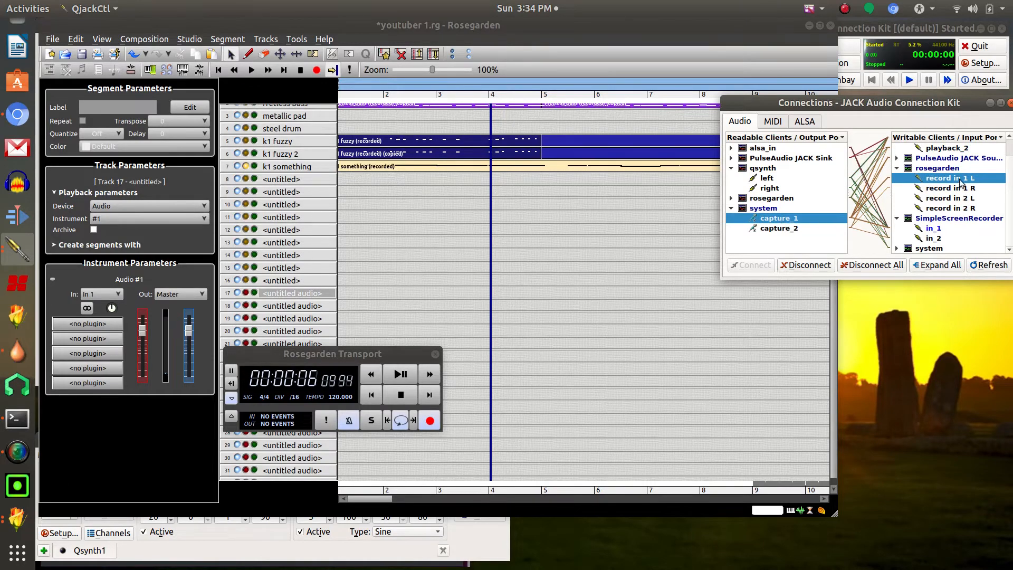
left_click(786, 228)
left_click(946, 198)
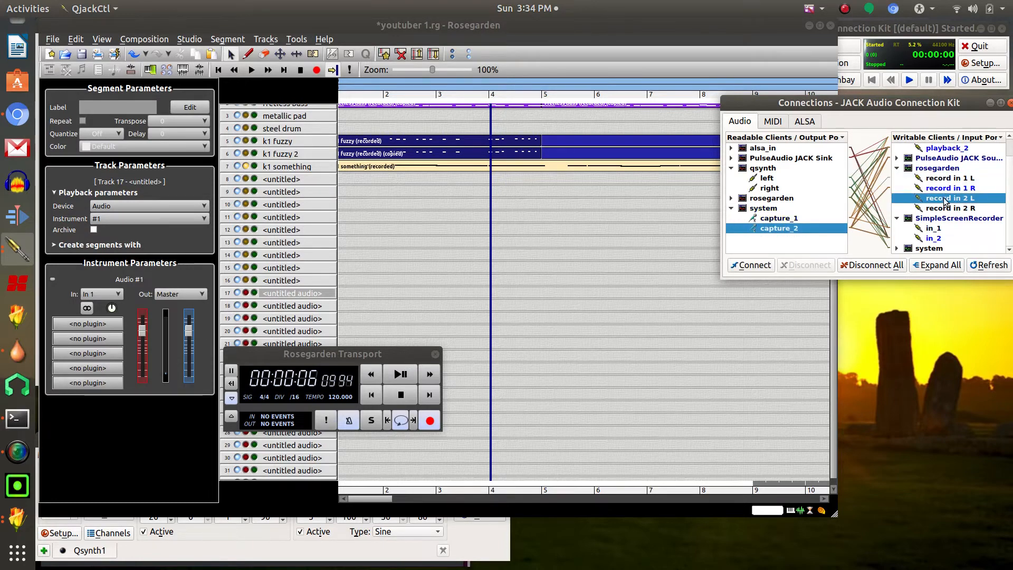
Trace again which writable clients each system capture port feeds, and which sources feed Rosegarden's record in 1 L
left_click(781, 218)
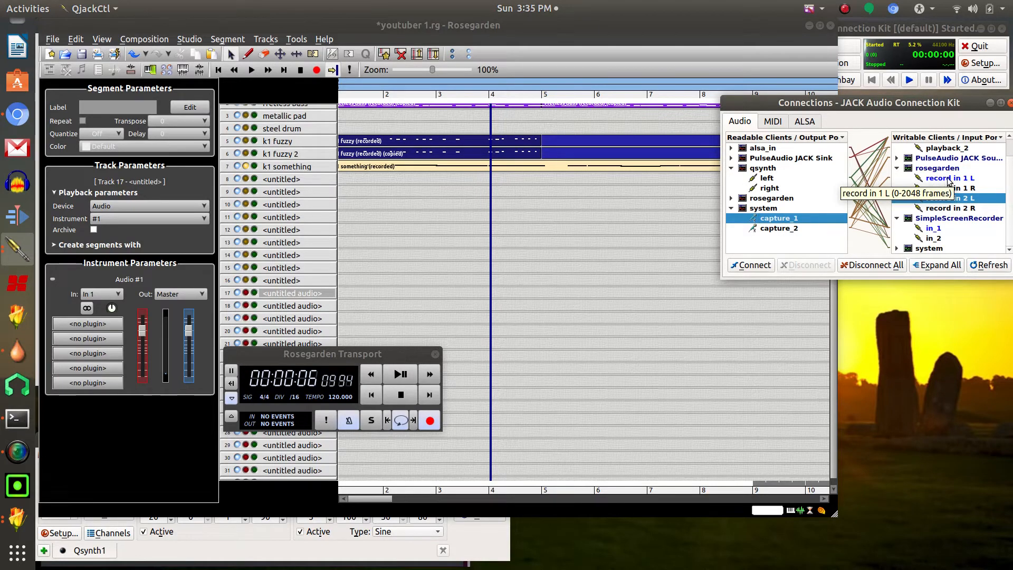
left_click(793, 228)
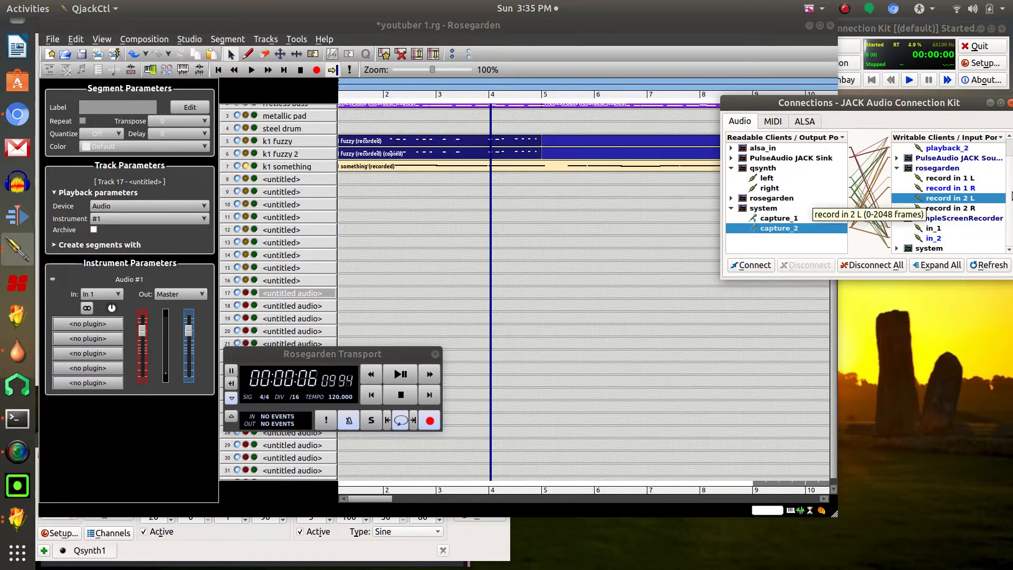
scroll(1011, 145, "up", 1)
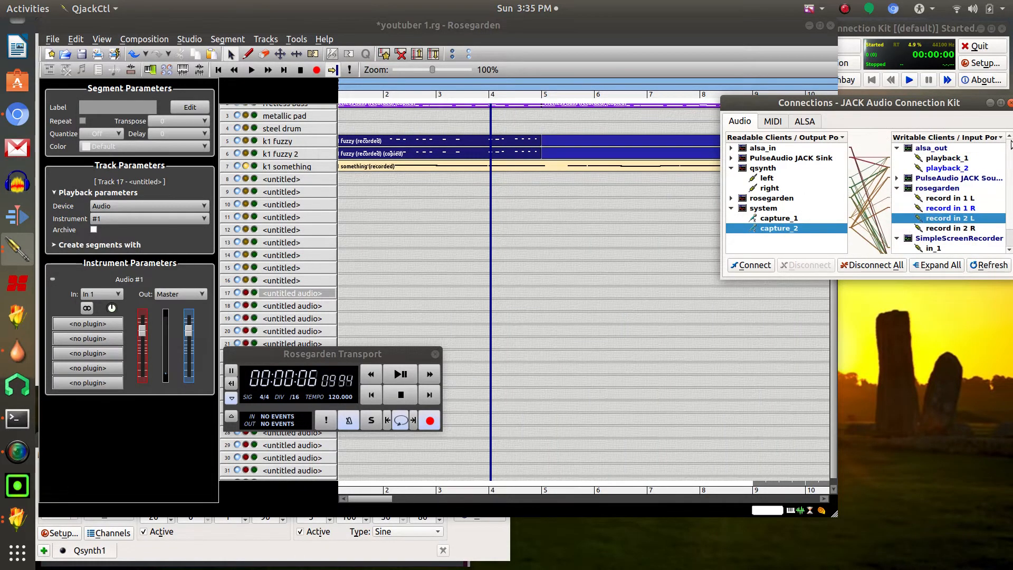
scroll(1010, 158, "down", 1)
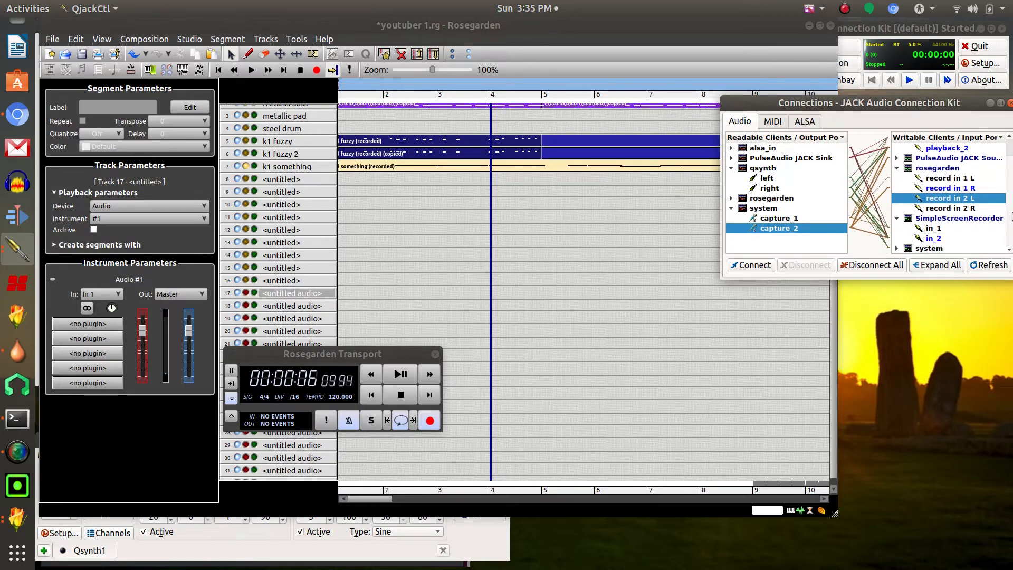
scroll(1002, 134, "up", 1)
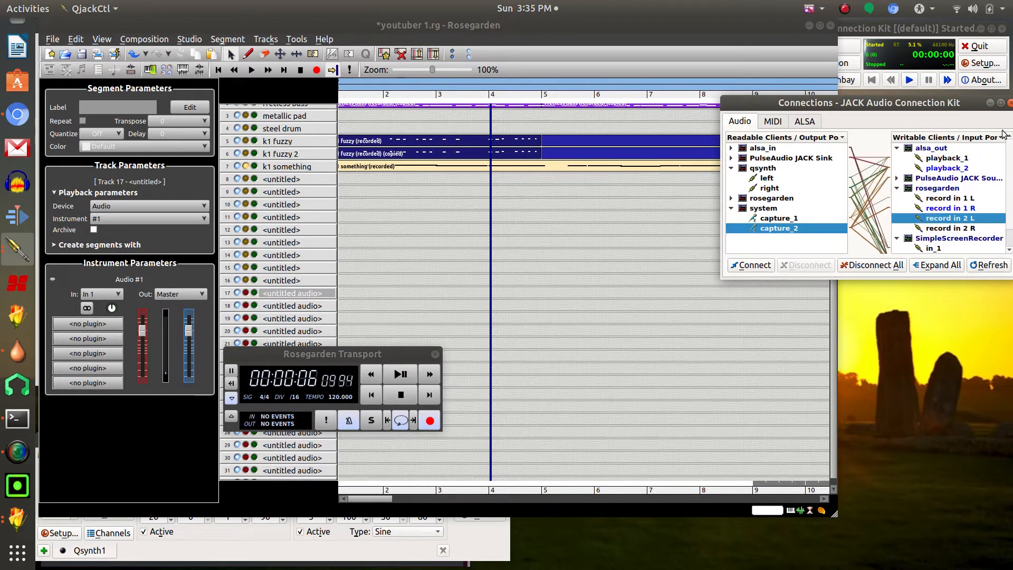
scroll(1003, 136, "down", 1)
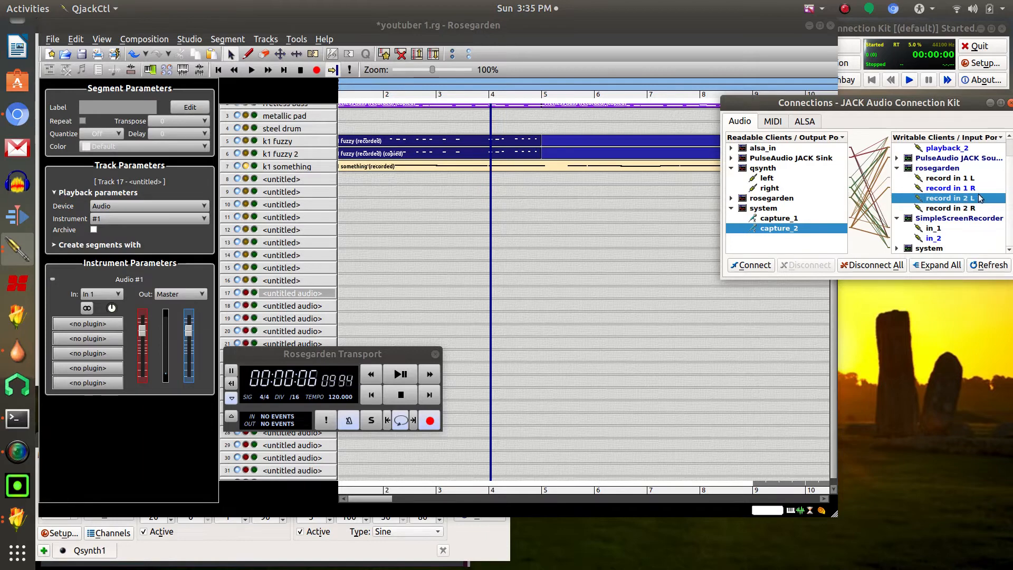
left_click(774, 219)
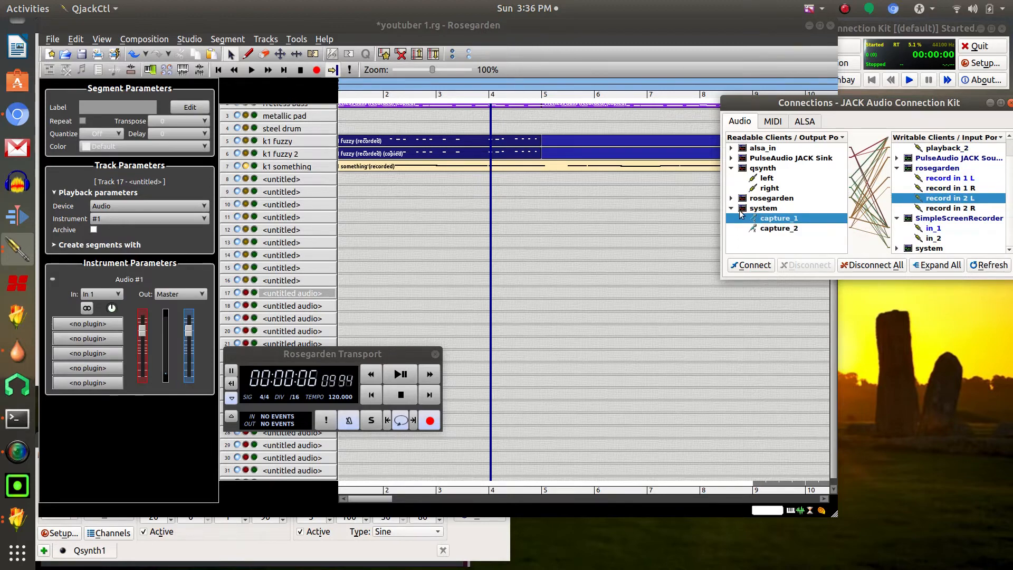
left_click(779, 229)
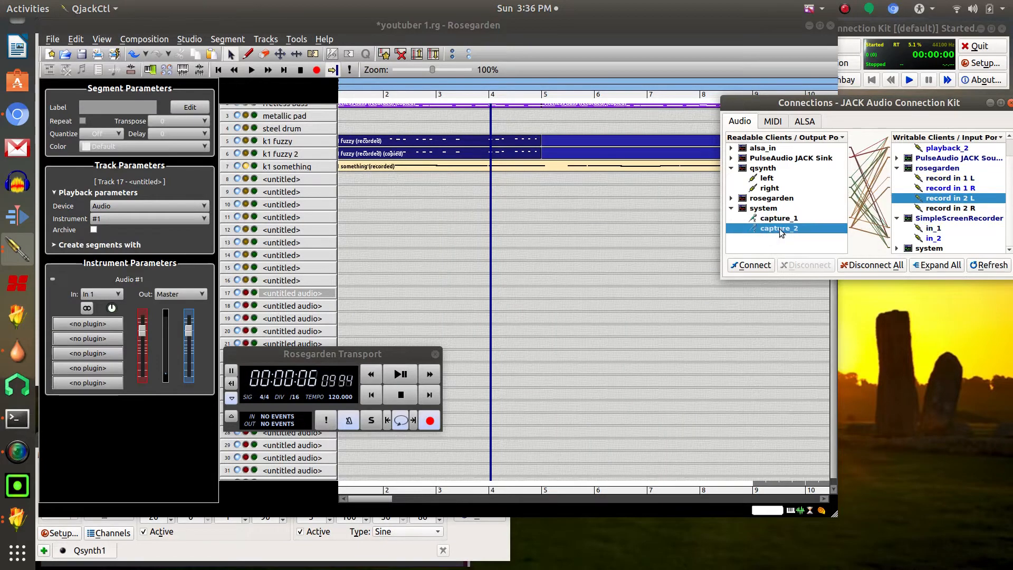
left_click(938, 178)
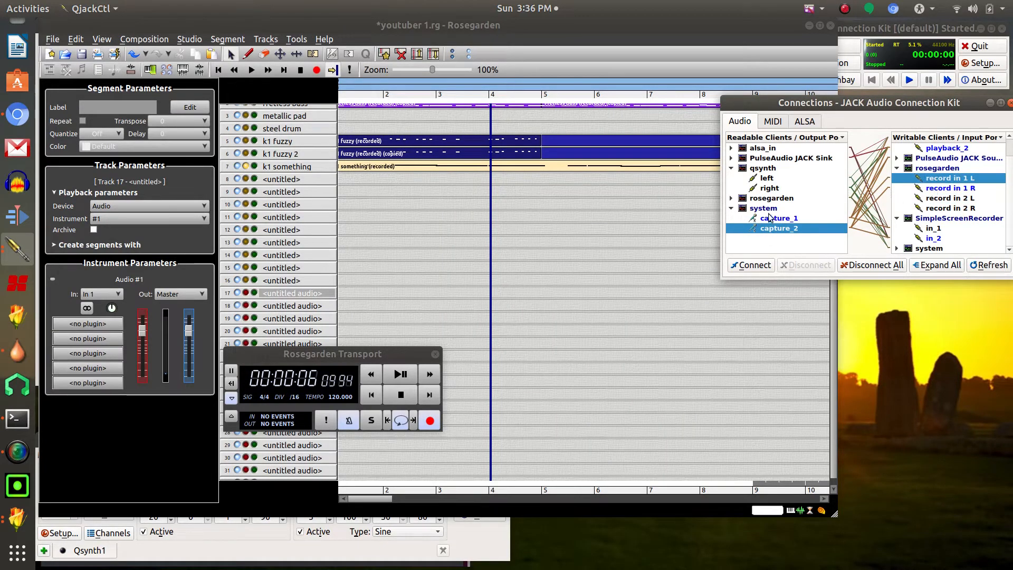
In Rosegarden, arm audio track 17 for recording and disarm the k1 something track
left_click(62, 289)
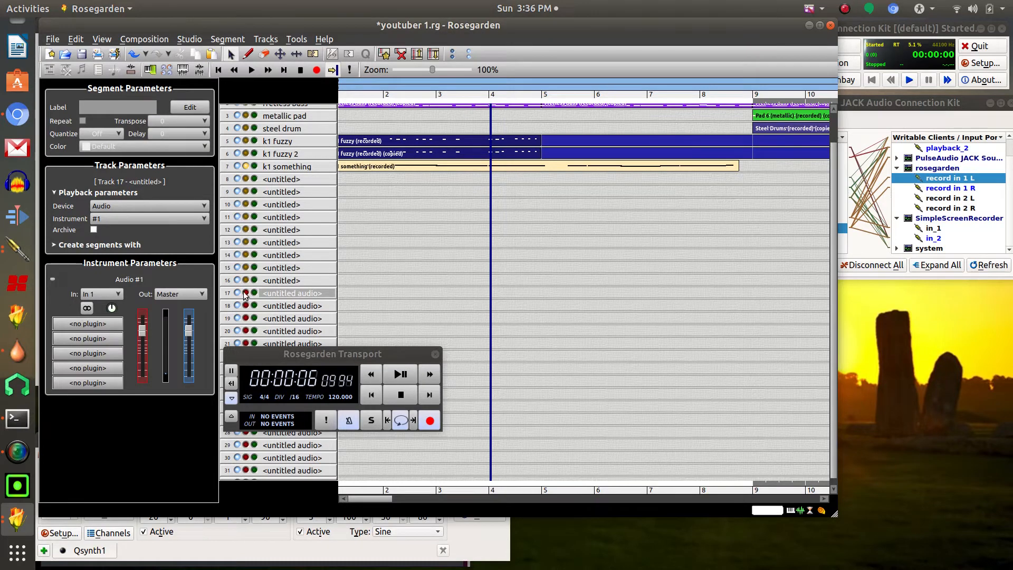
left_click(372, 395)
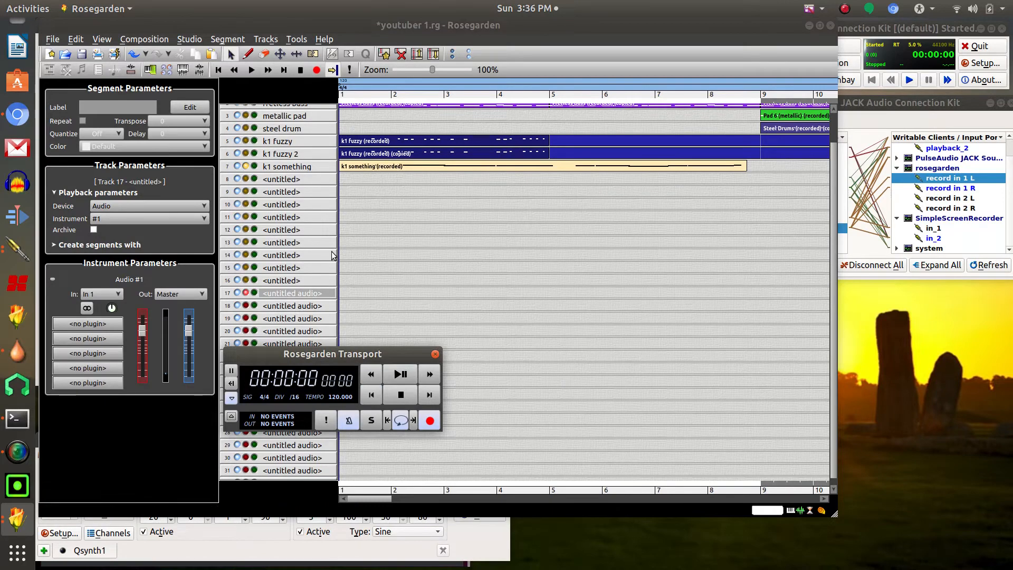
left_click(246, 166)
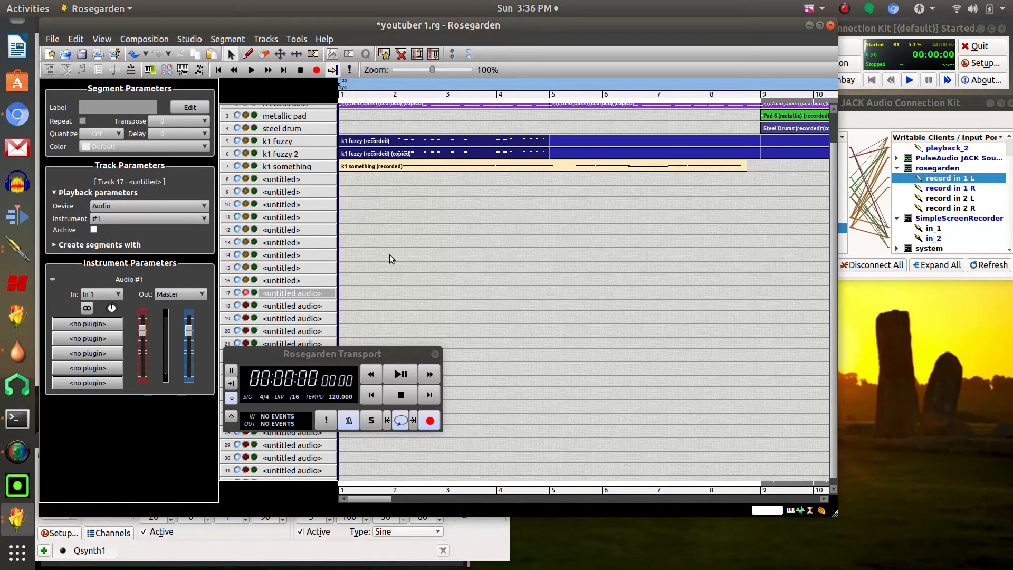
Record audio onto track 17 from the start of the song to about bar 9
left_click(372, 396)
left_click(430, 422)
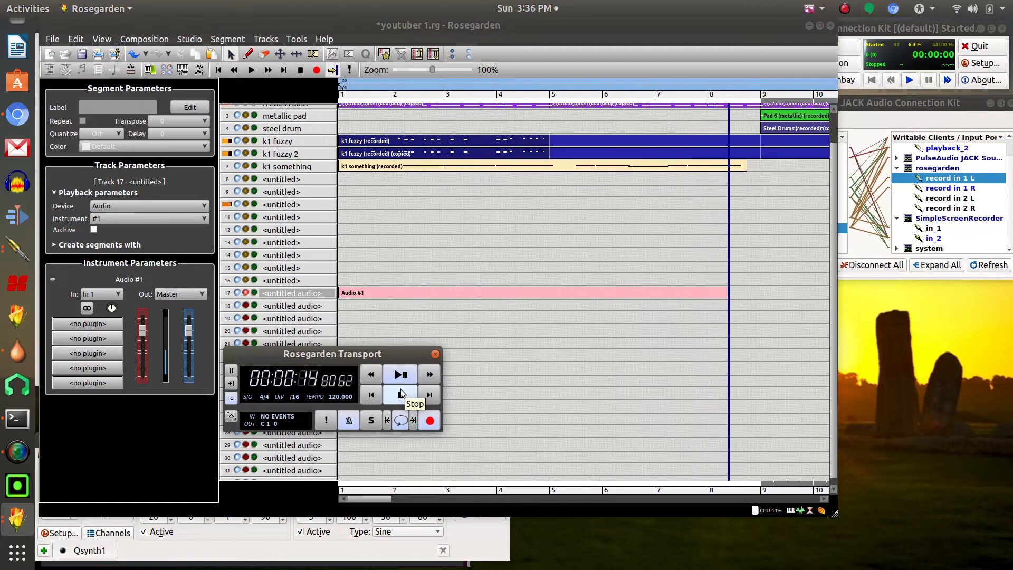
left_click(400, 391)
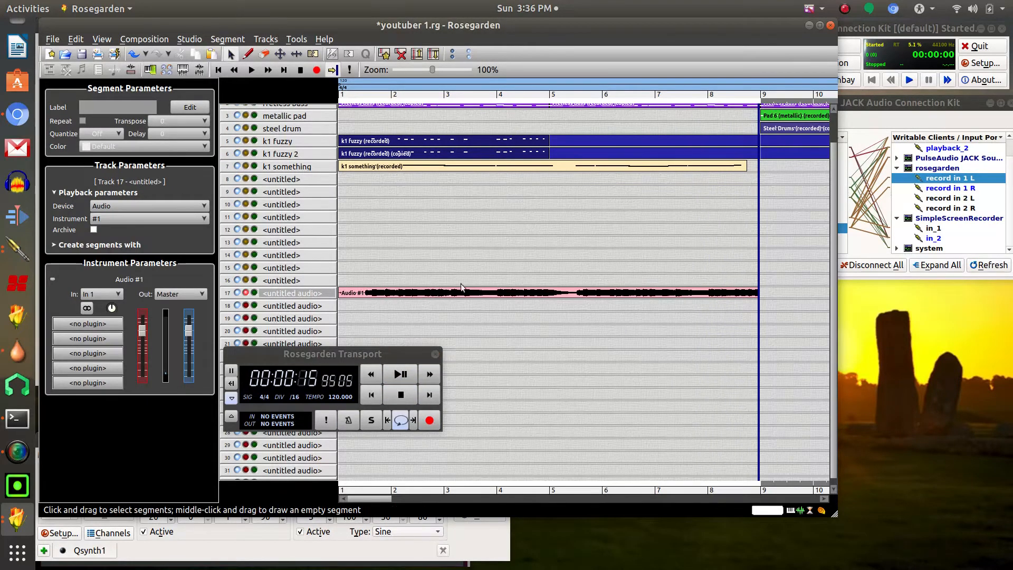
Mute the k1 fuzzy, k1 fuzzy 2 and k1 something tracks and play the song from the start to hear track 17's recording
left_click(237, 141)
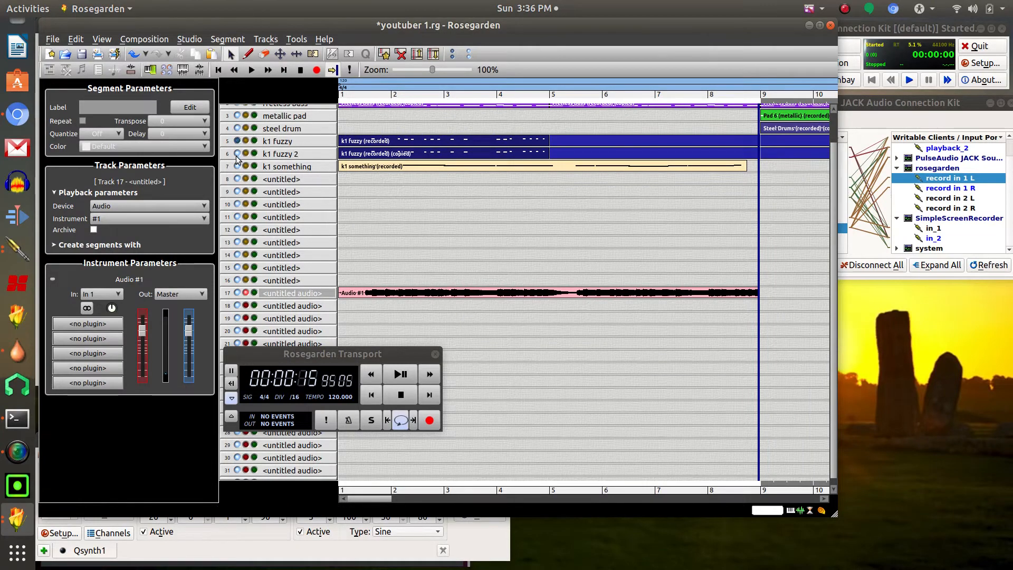
left_click(237, 167)
left_click(372, 396)
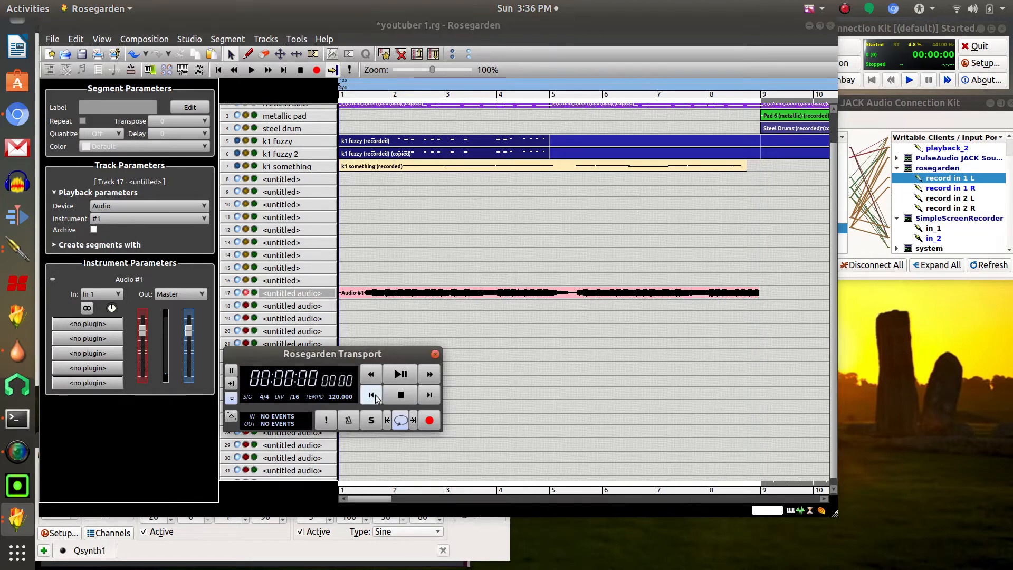
left_click(397, 375)
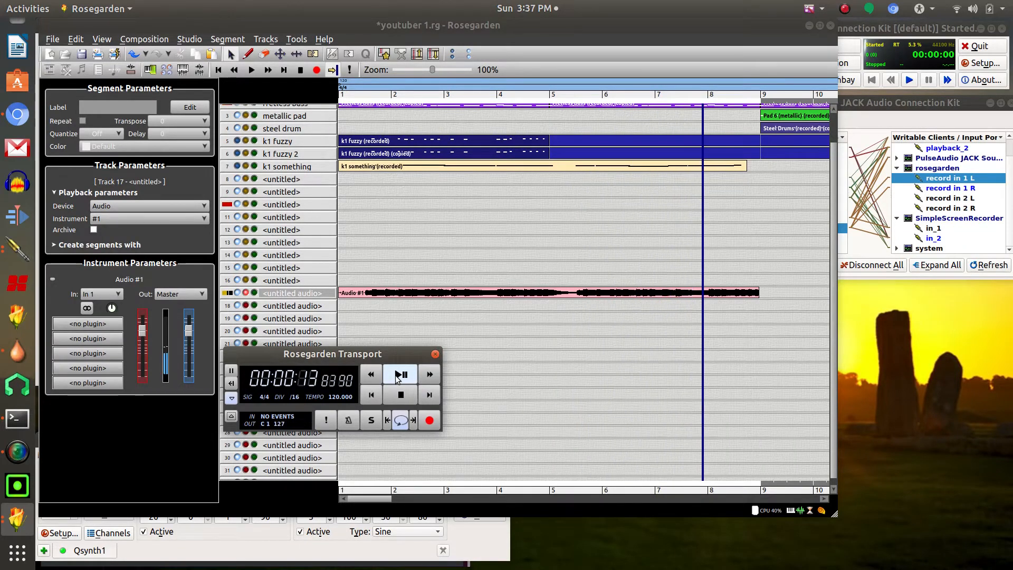
left_click(409, 398)
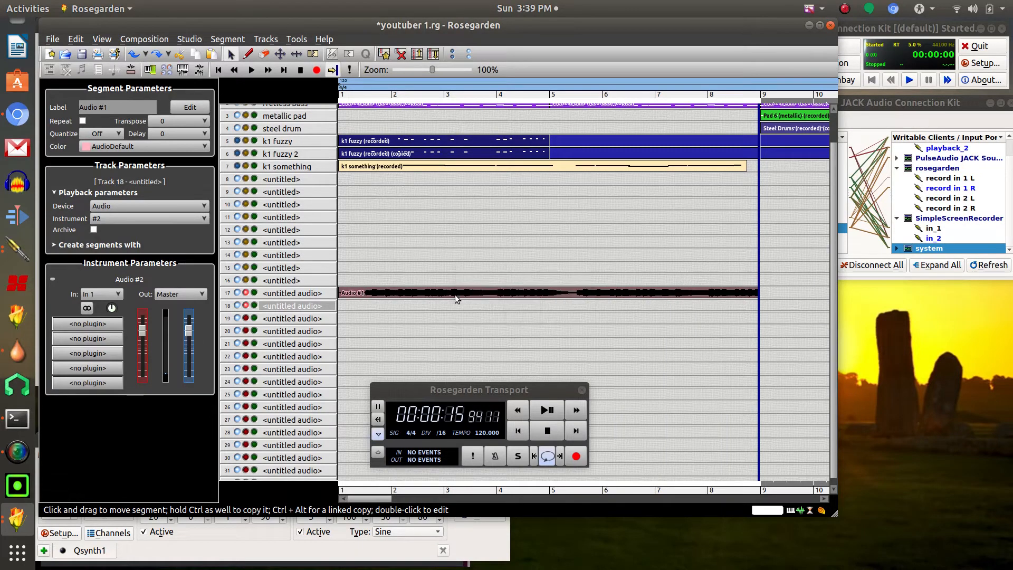
Open the Audio #1 segment in Audacity as a copied import to view its waveform, then close it without saving
double_click(418, 294)
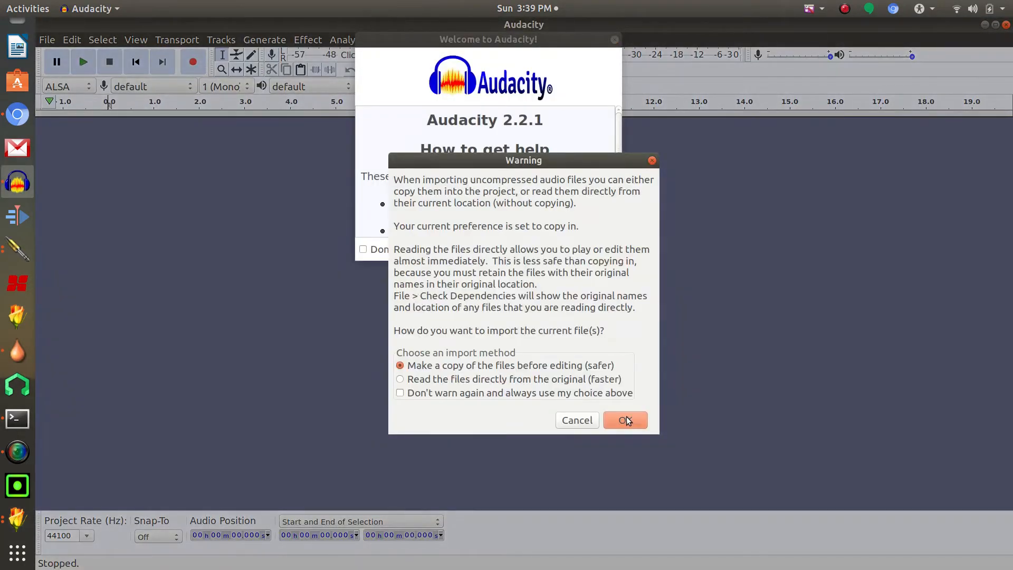
left_click(625, 419)
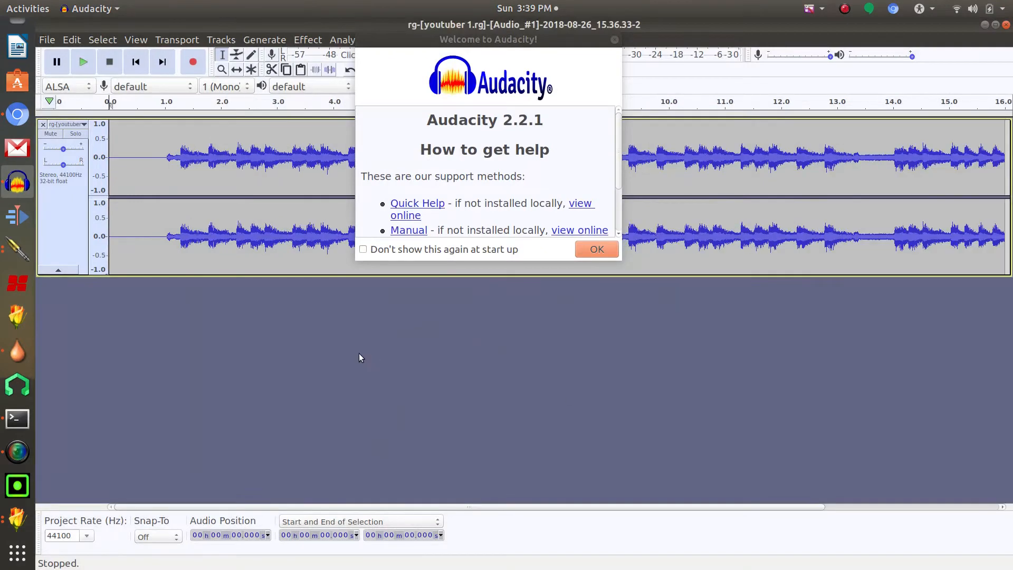
left_click(607, 249)
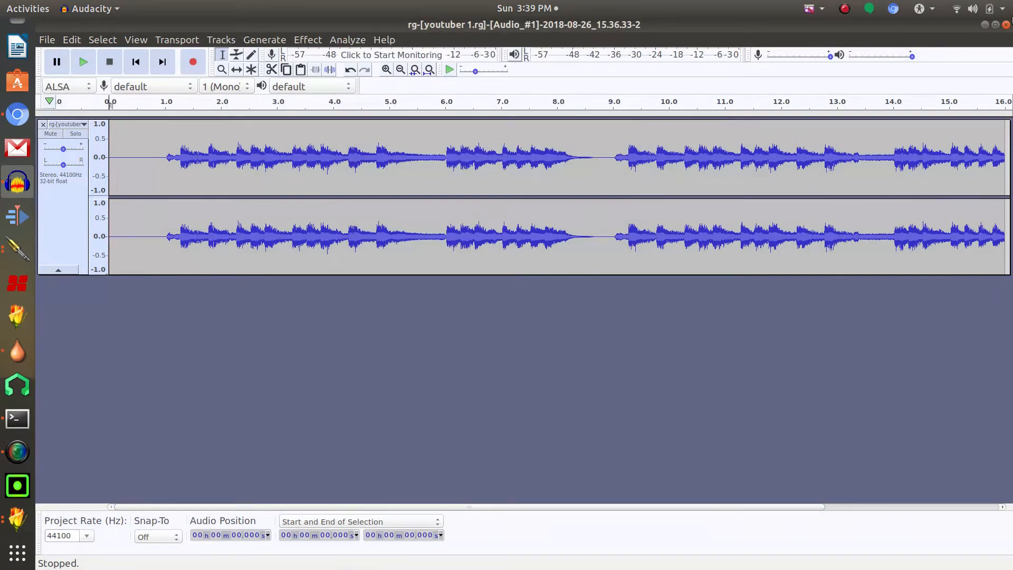
left_click(1005, 27)
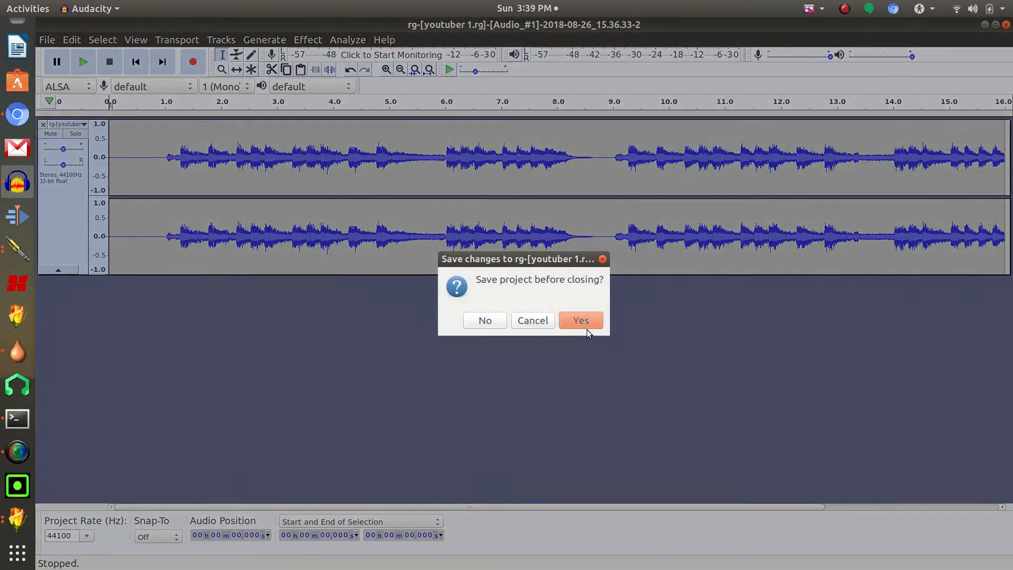
left_click(502, 323)
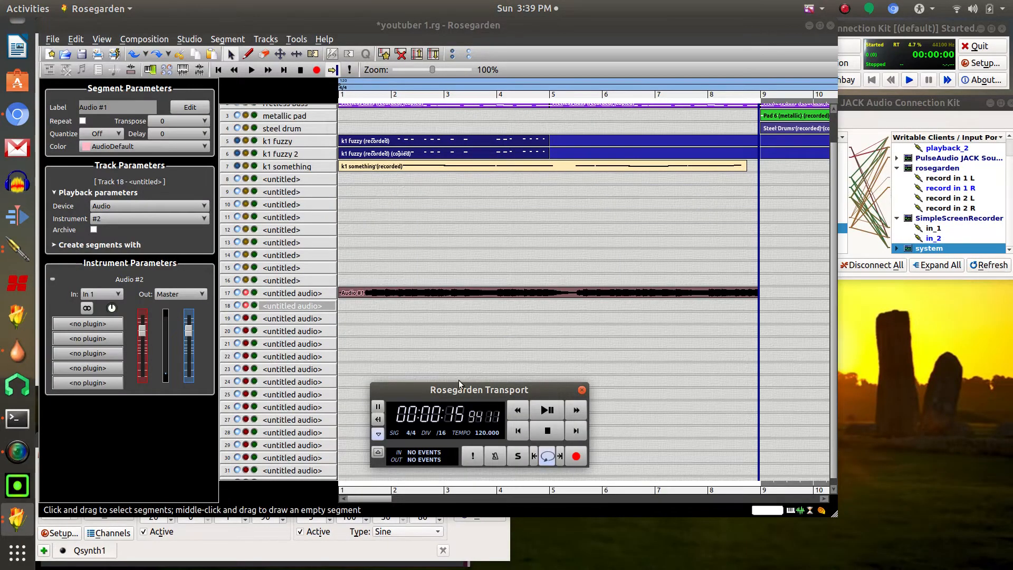
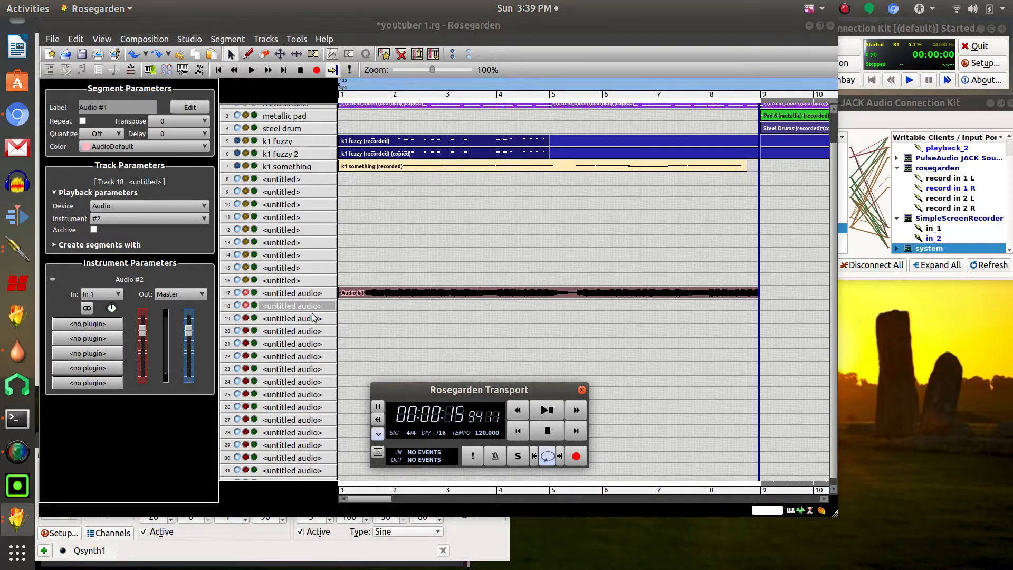
Load the TAP Reverberator from the Time > Reverbs category into the first plugin slot of Audio #2
left_click(85, 324)
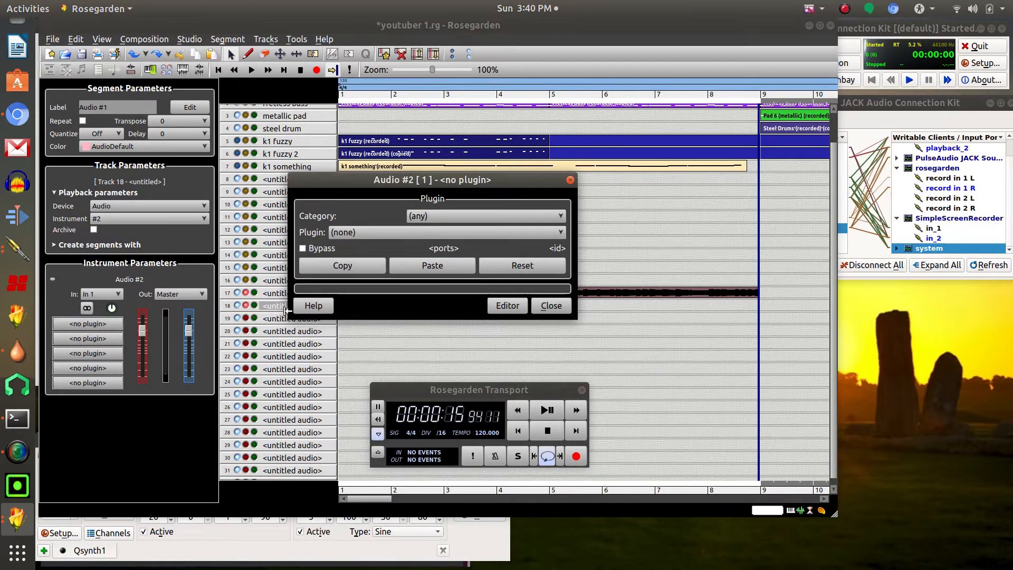
left_click(561, 218)
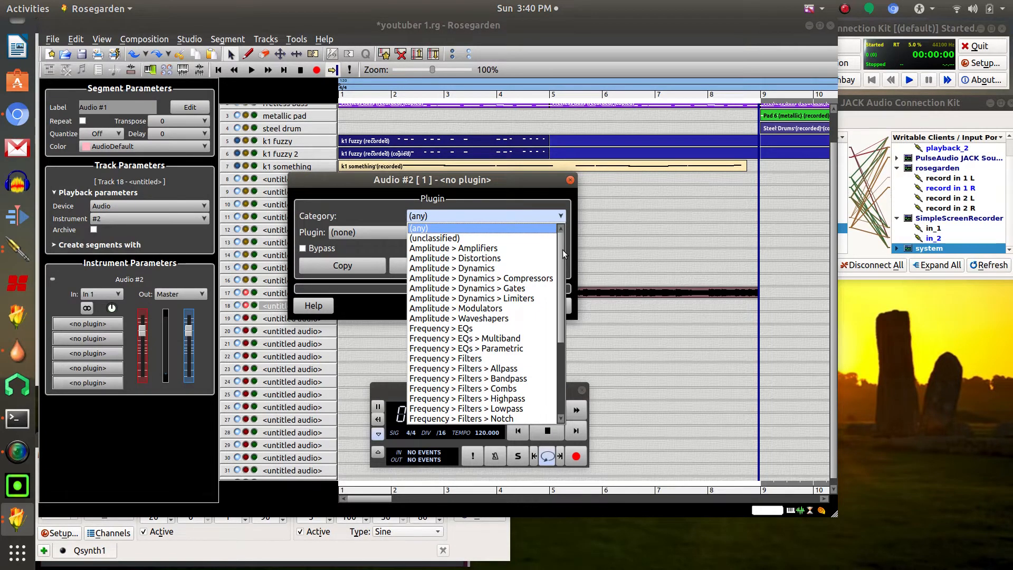
left_click_drag(563, 249, 567, 323)
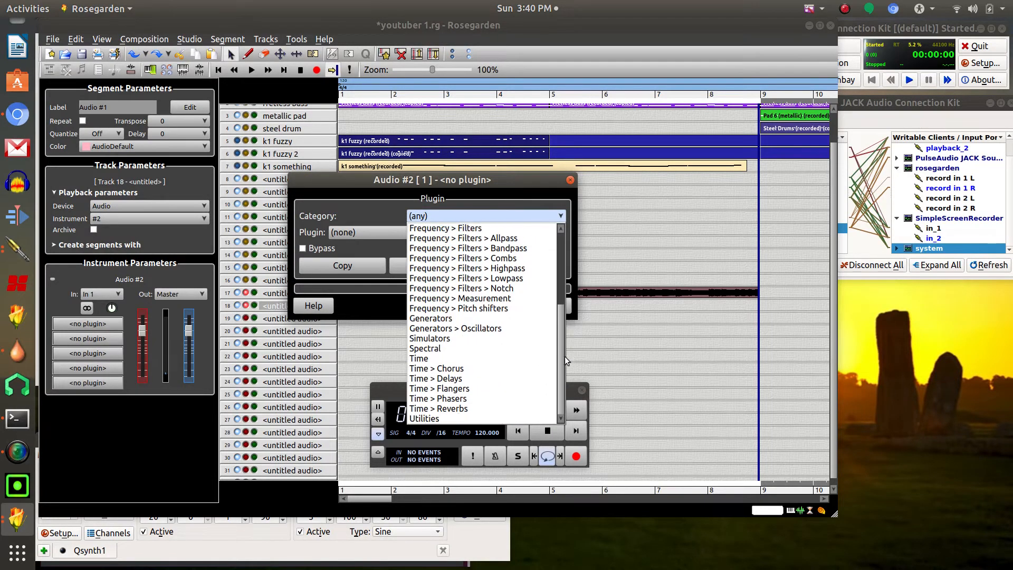
mouse_move(564, 357)
left_mouse_down()
mouse_move(555, 252)
mouse_move(553, 350)
left_mouse_up()
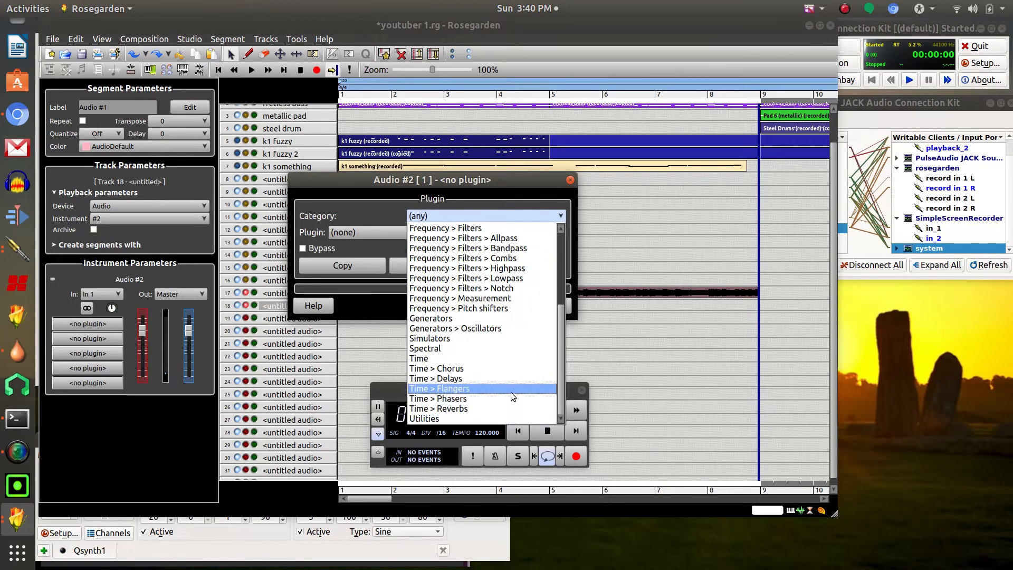
left_click(487, 408)
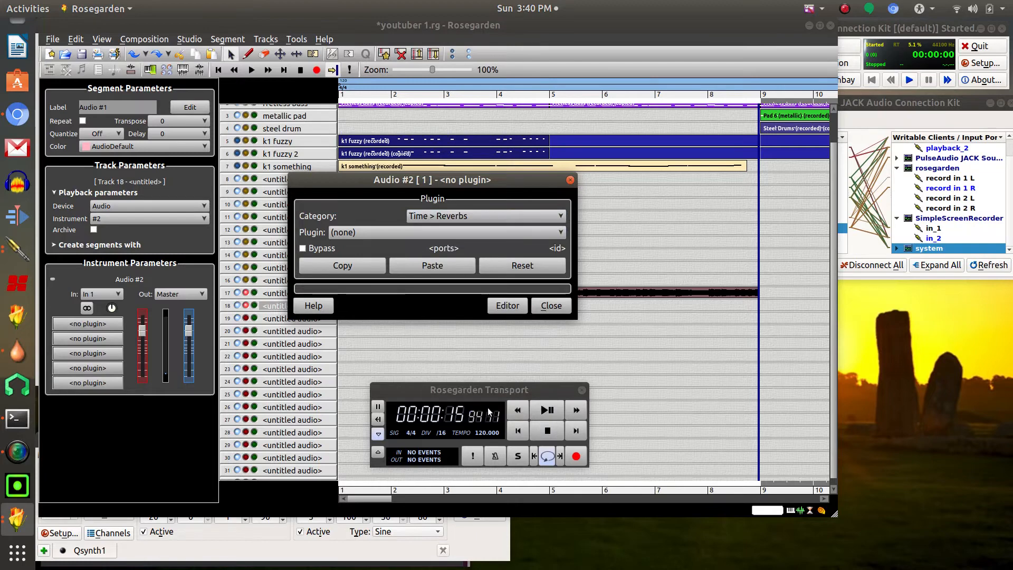
left_click(459, 230)
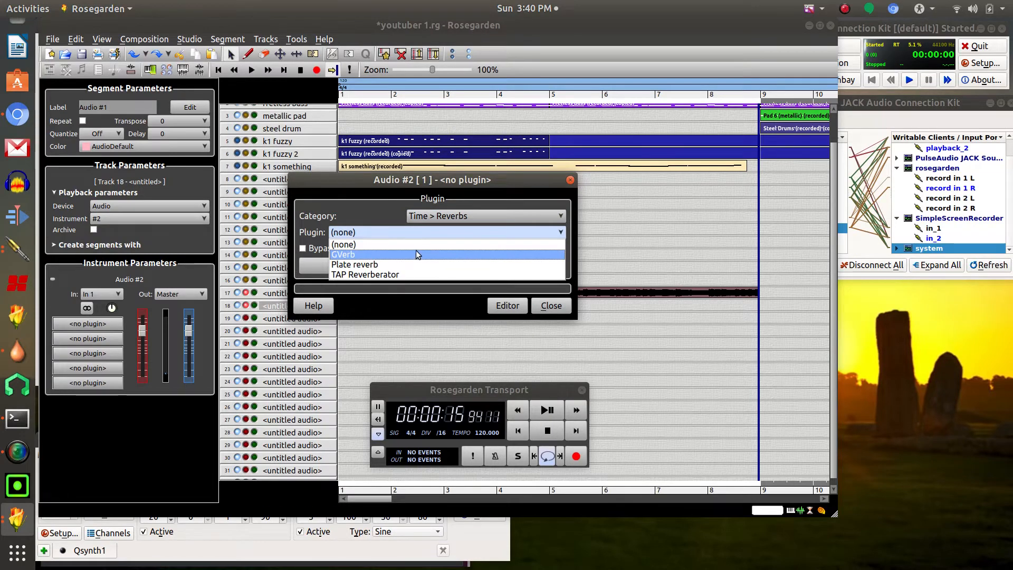
left_click(398, 274)
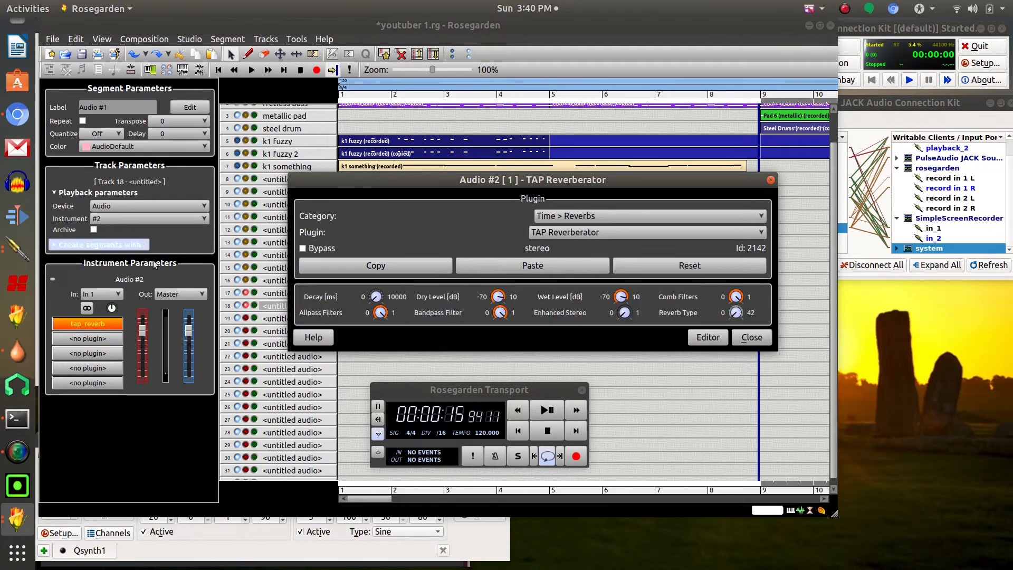
During playback, raise the reverb's decay, enable enhanced stereo and lower the dry level to about -30.8 dB
left_click(542, 416)
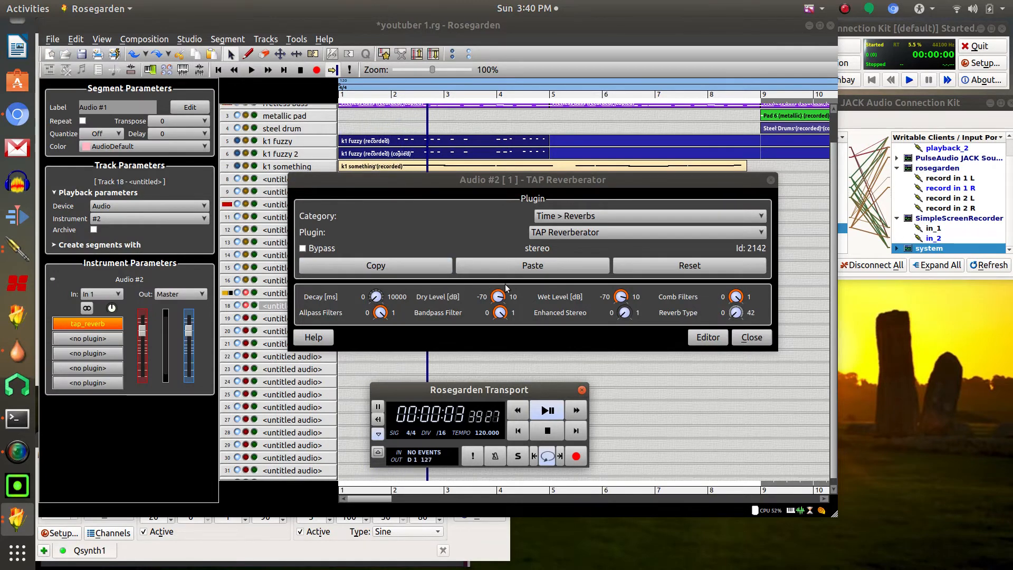
left_click(374, 298)
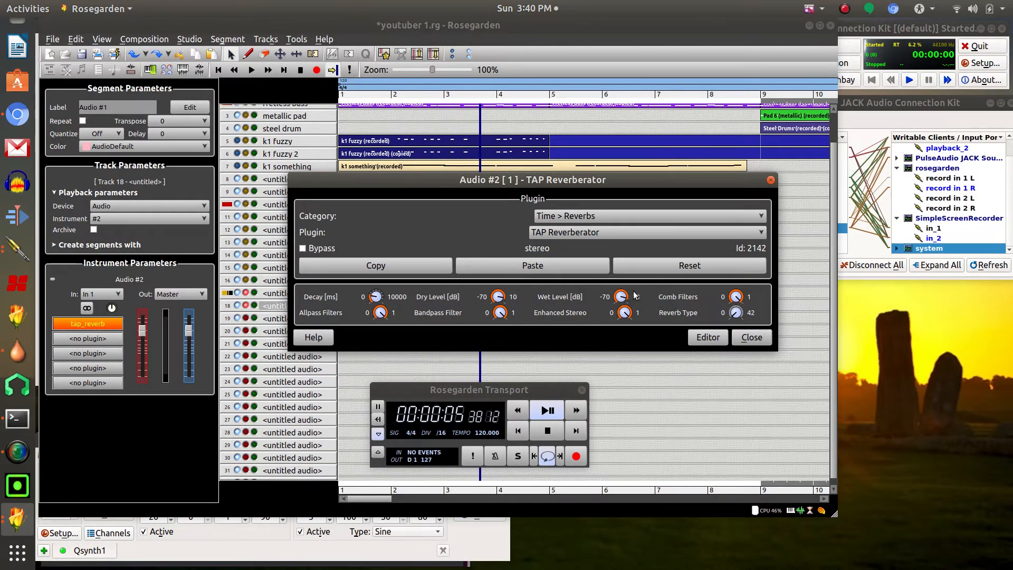
left_click_drag(497, 292, 490, 327)
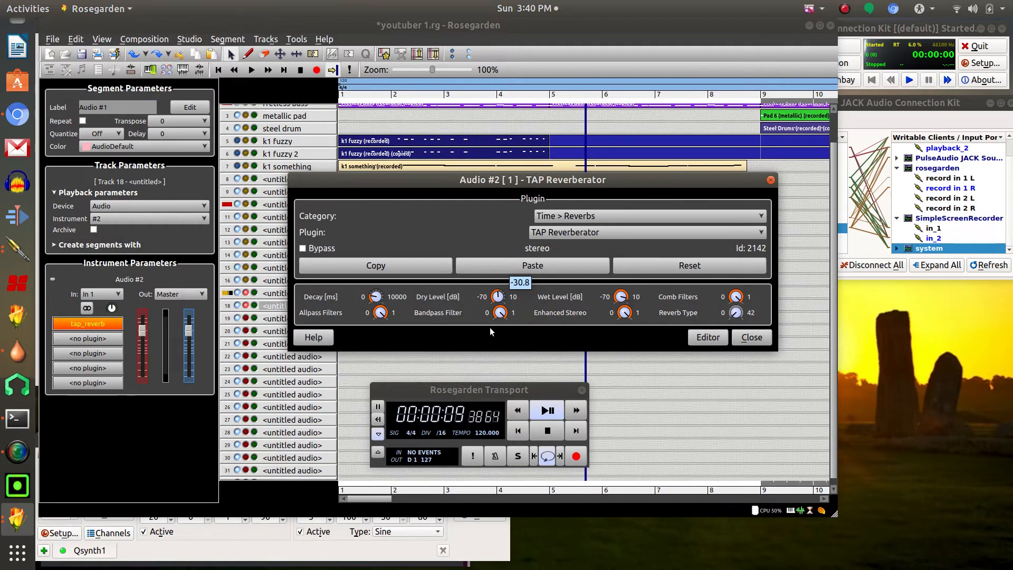
left_click(756, 342)
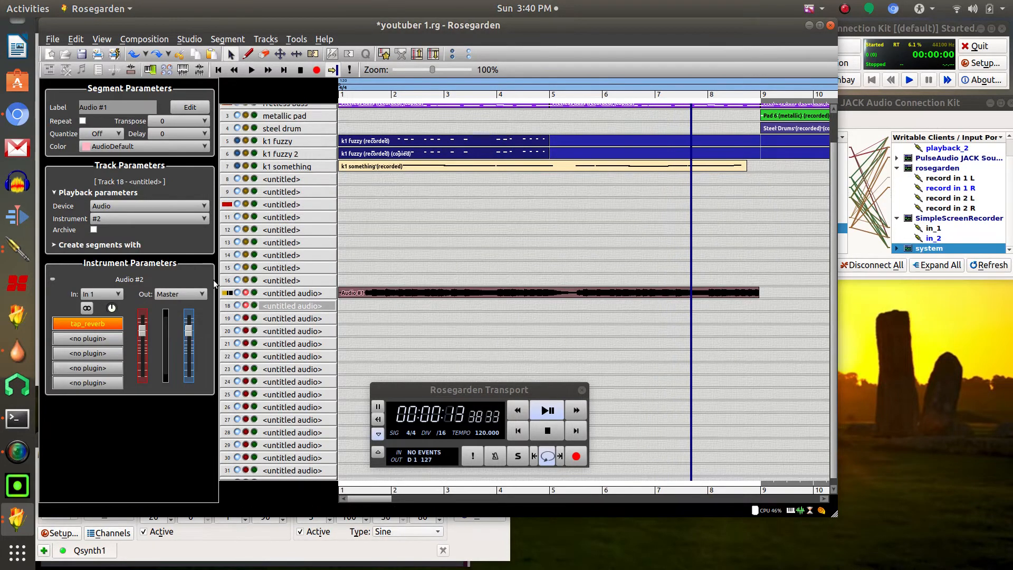
left_click(547, 430)
Disarm track 18 for recording and rename audio track 17 to "k1 audio"
left_click(274, 310)
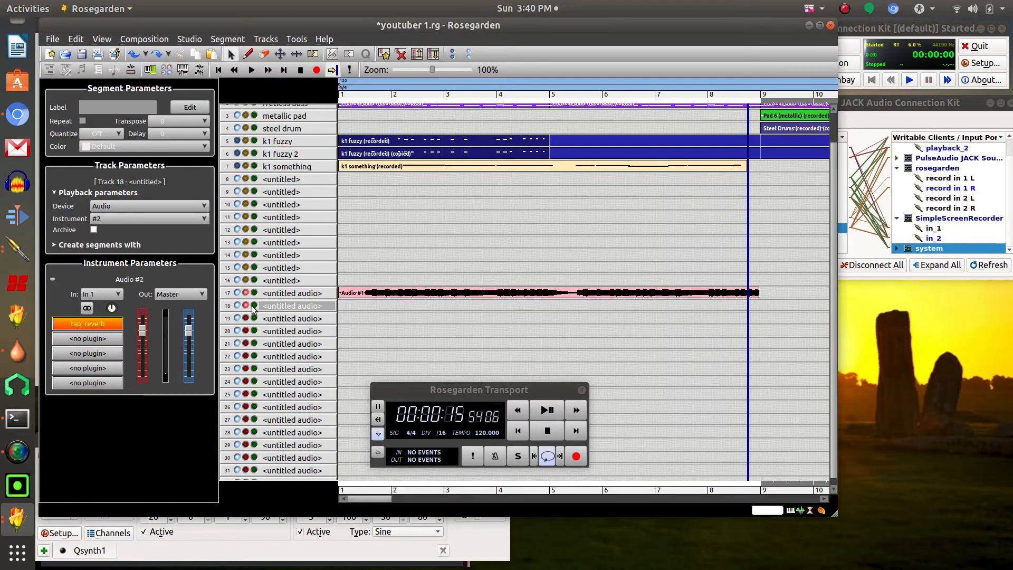
left_click(284, 294)
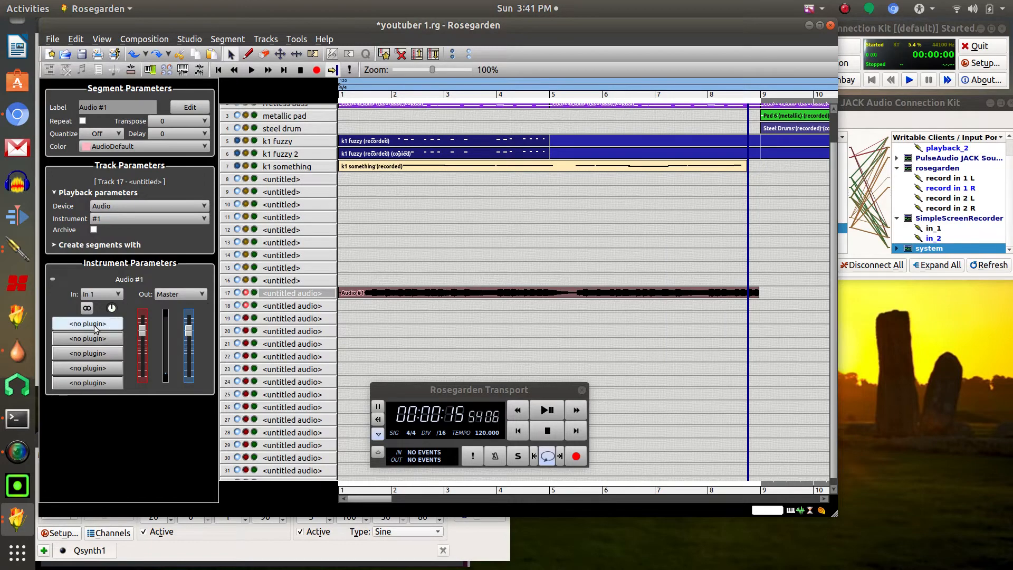
left_click(114, 322)
left_click(549, 306)
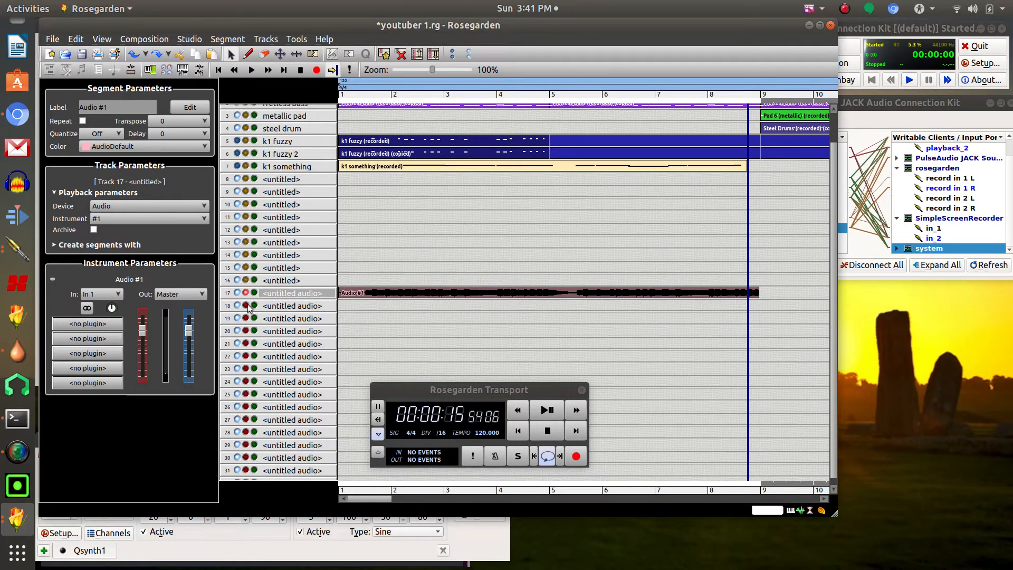
double_click(303, 294)
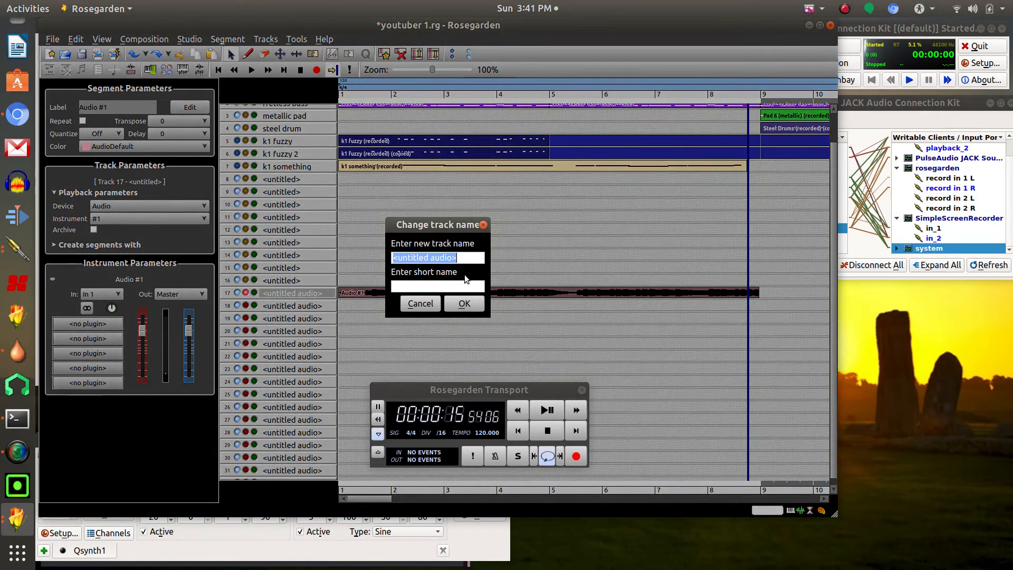
type("k1 audio")
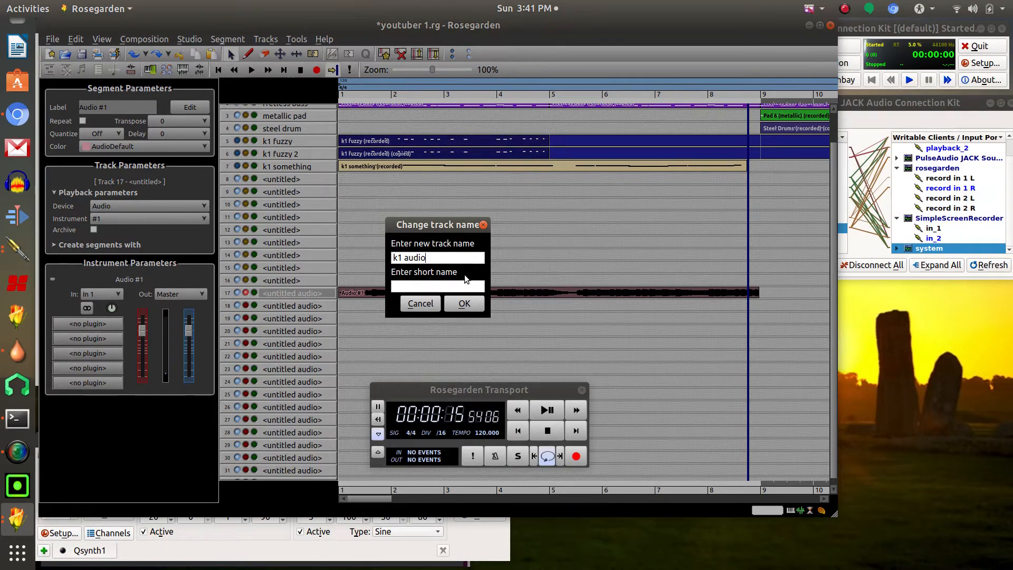
key("Return")
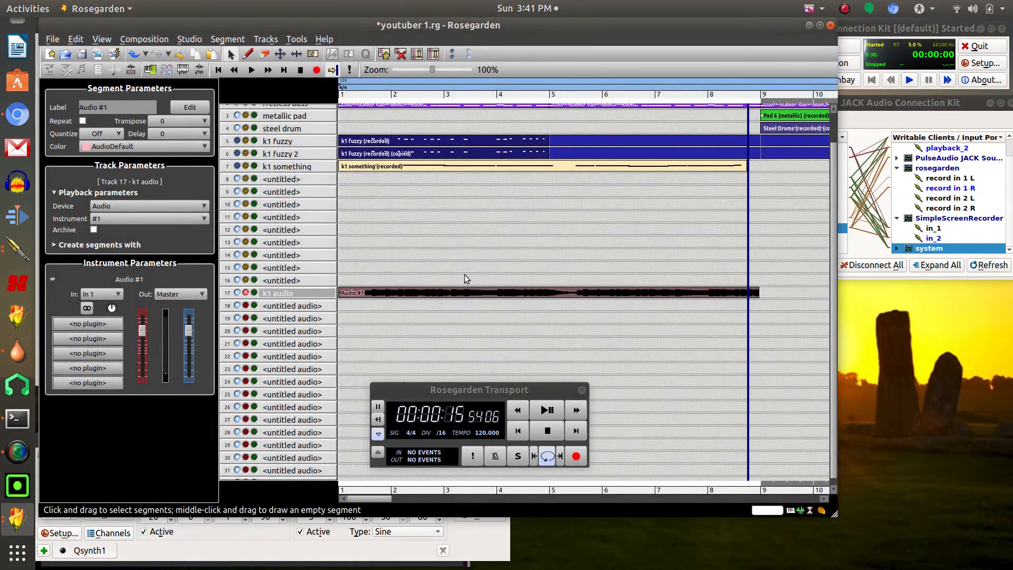
Load the TAP Reverberator from the Time > Reverbs category into the k1 audio track's first plugin slot
left_click(100, 321)
left_click(448, 220)
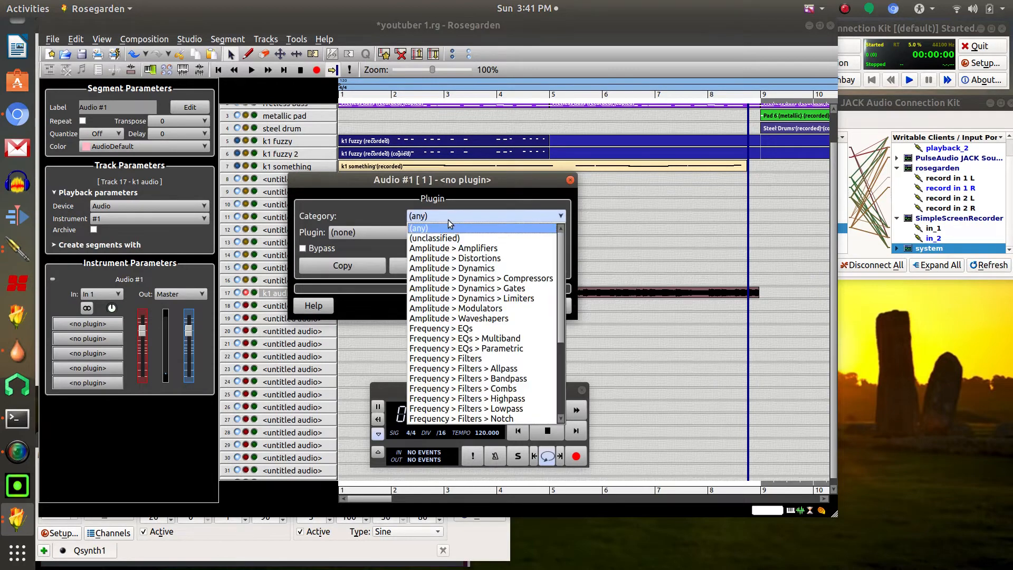
left_click_drag(559, 317, 560, 396)
left_click(491, 412)
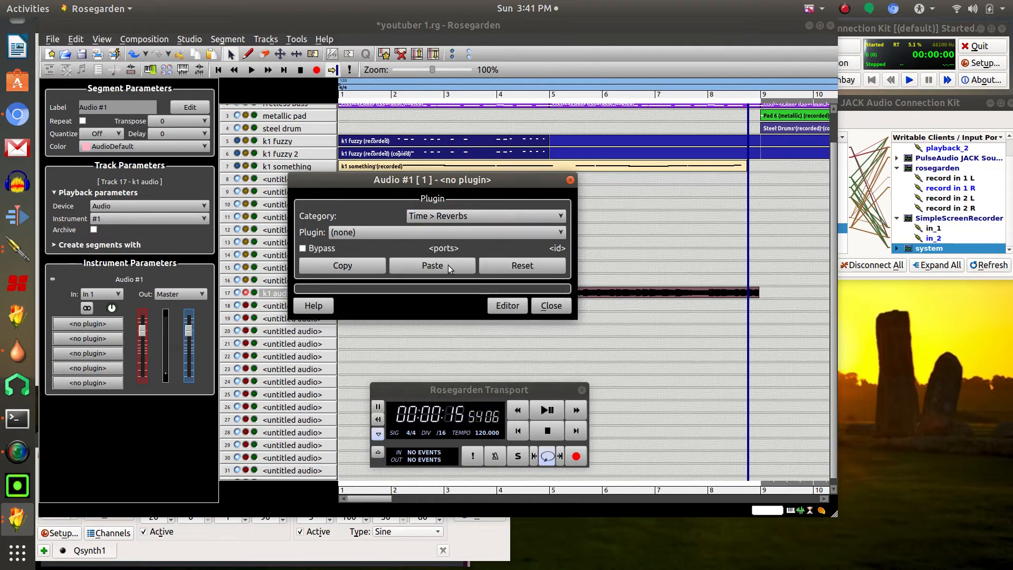
left_click(422, 233)
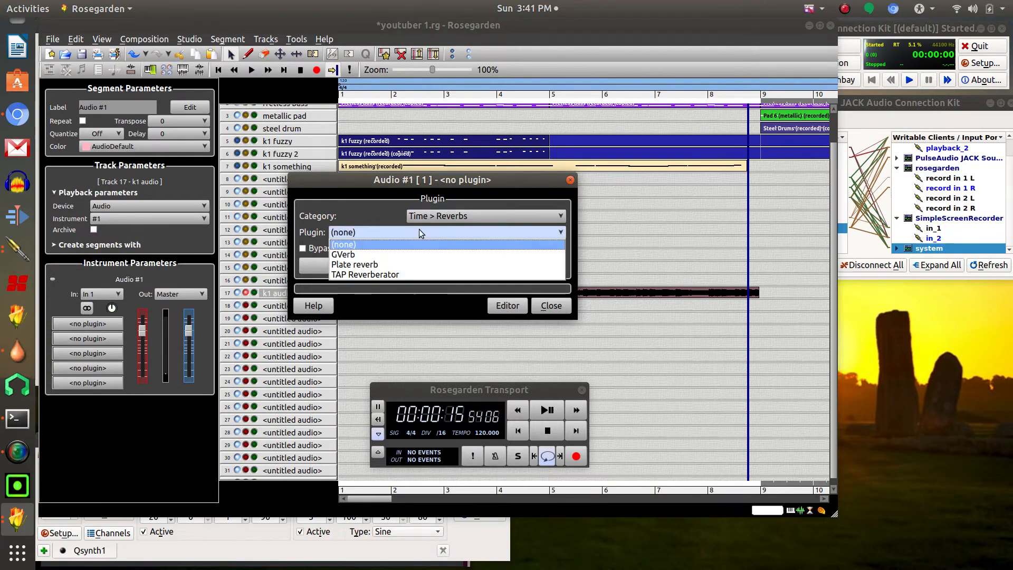
left_click(378, 274)
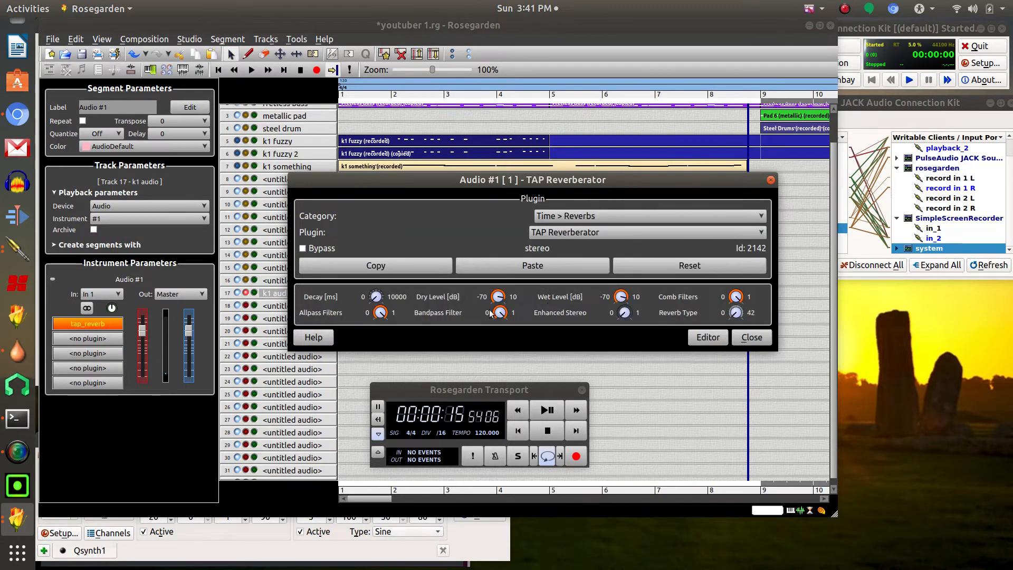
Play back the k1 audio track and raise the TAP Reverberator's reverb type to compare the sound
left_click(547, 414)
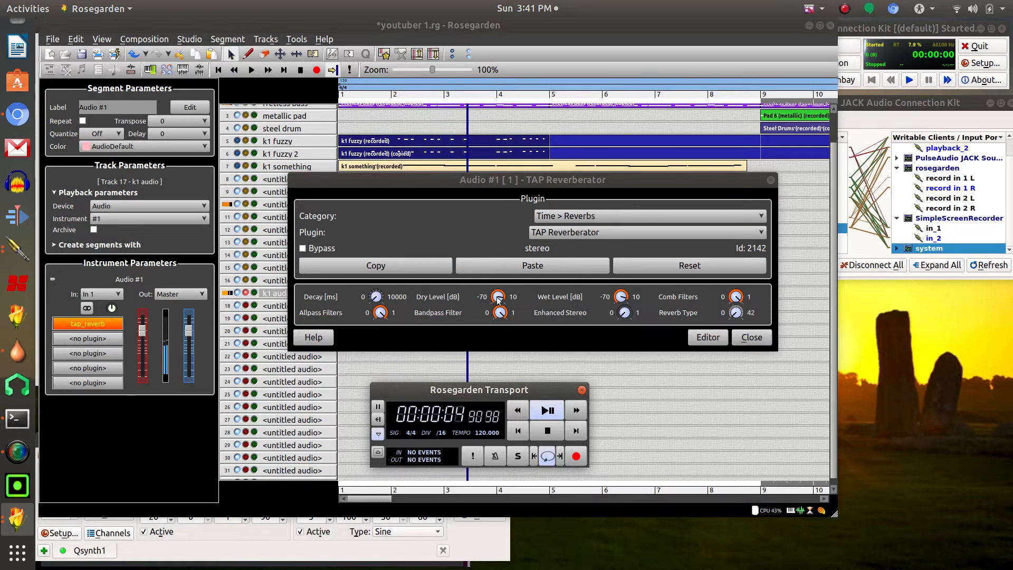
left_click(736, 310)
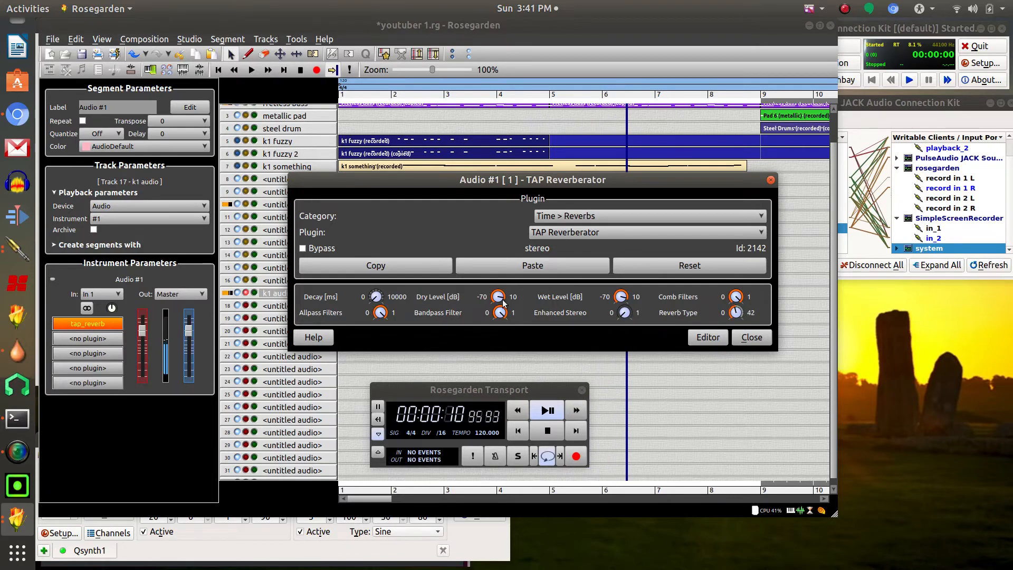
mouse_move(501, 302)
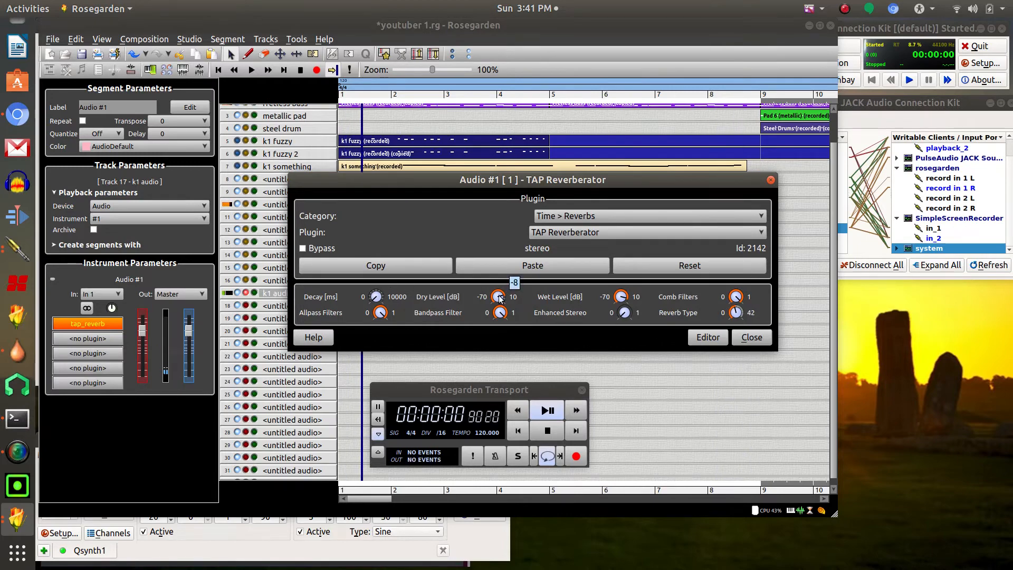
Replace the k1 audio track's reverb with the Multivoice Chorus from the Time > Chorus category
left_click(704, 213)
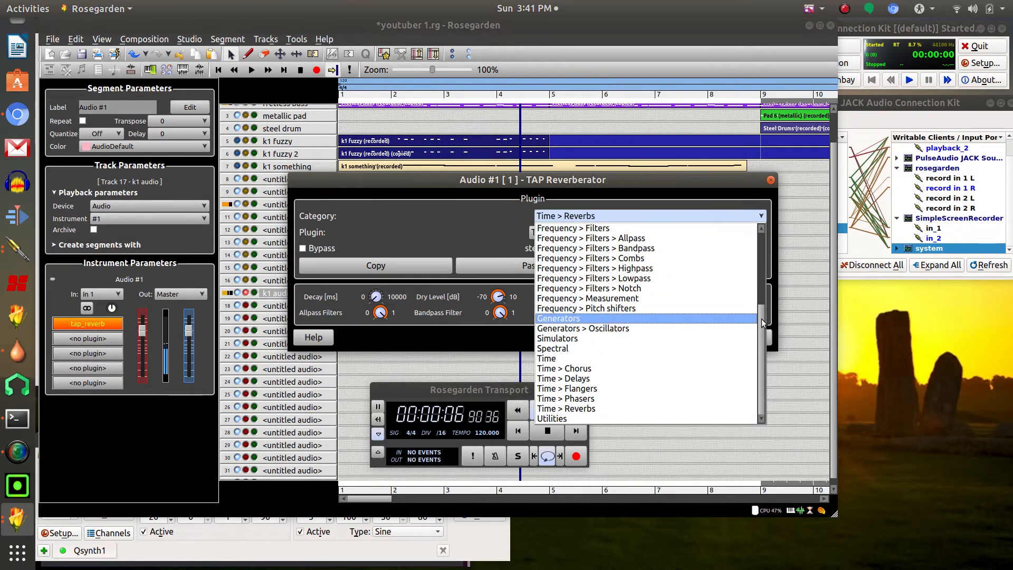
left_click(567, 368)
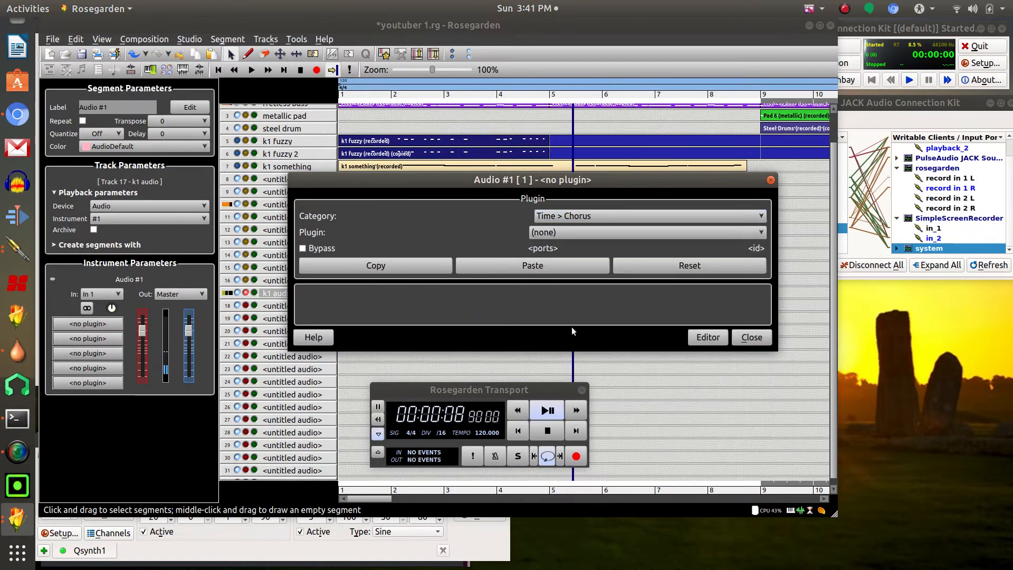
left_click(580, 233)
left_click(565, 253)
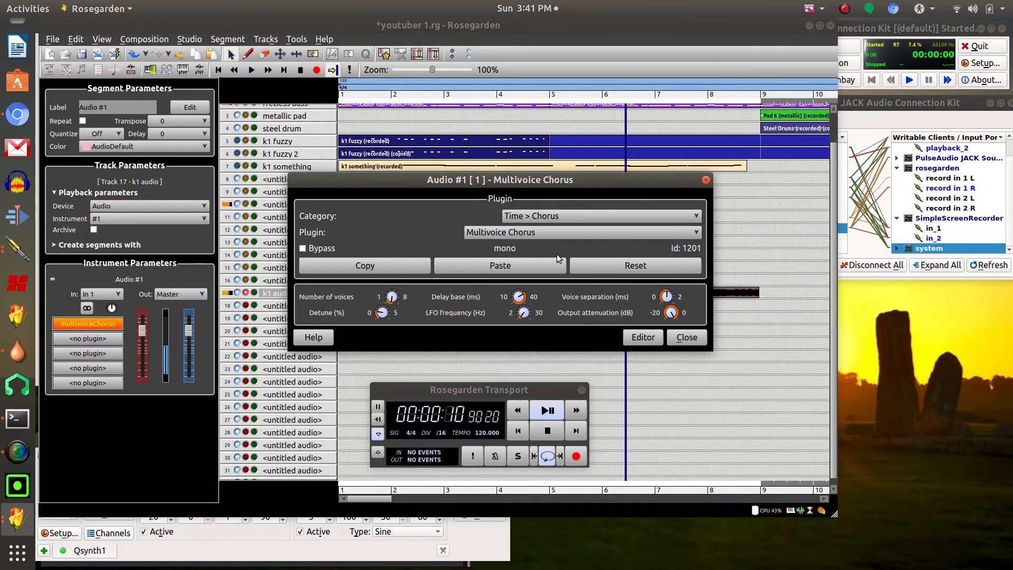
Set the chorus to 4 voices, lower the detune, and set the delay base to 14.2 ms and voice separation to 0.68 ms
mouse_move(390, 295)
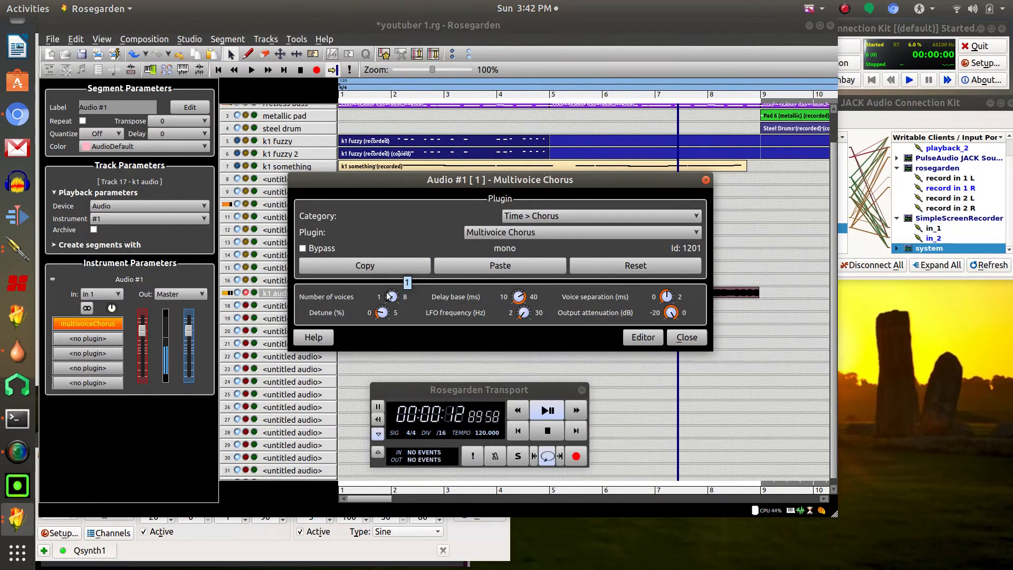
scroll(389, 295, "up", 3)
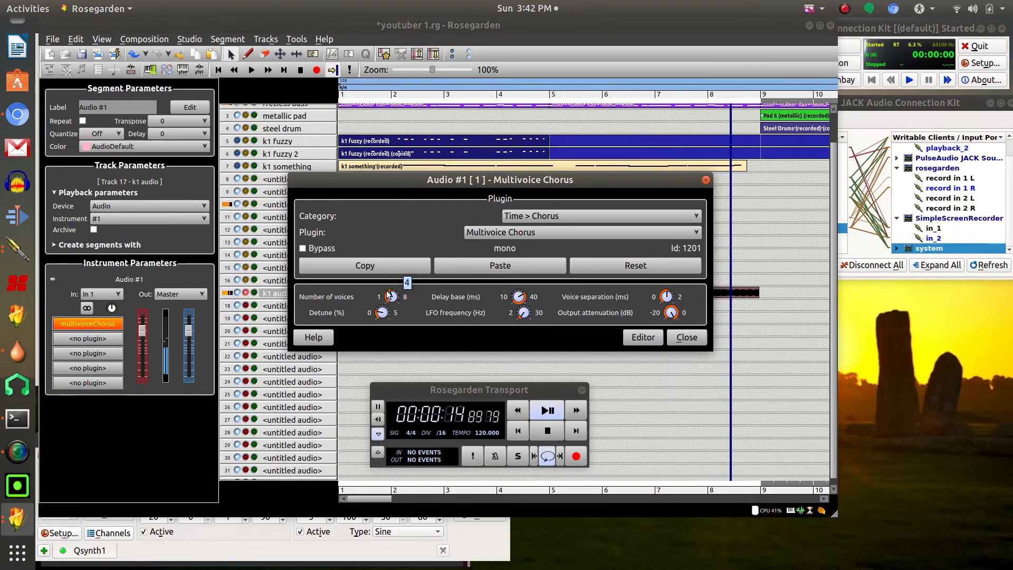
mouse_move(378, 313)
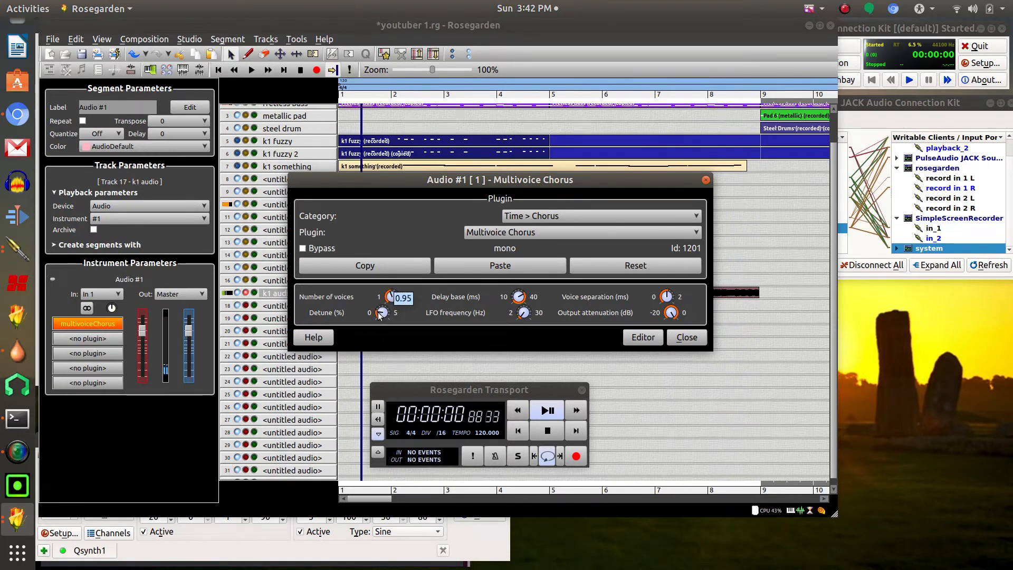
scroll(378, 315, "down", 1)
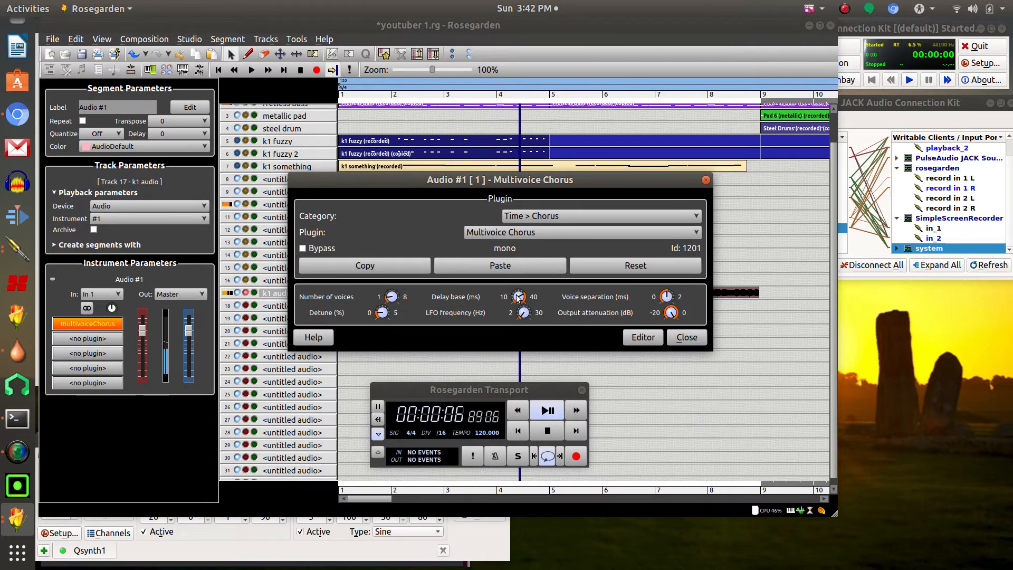
left_click_drag(519, 299, 510, 303)
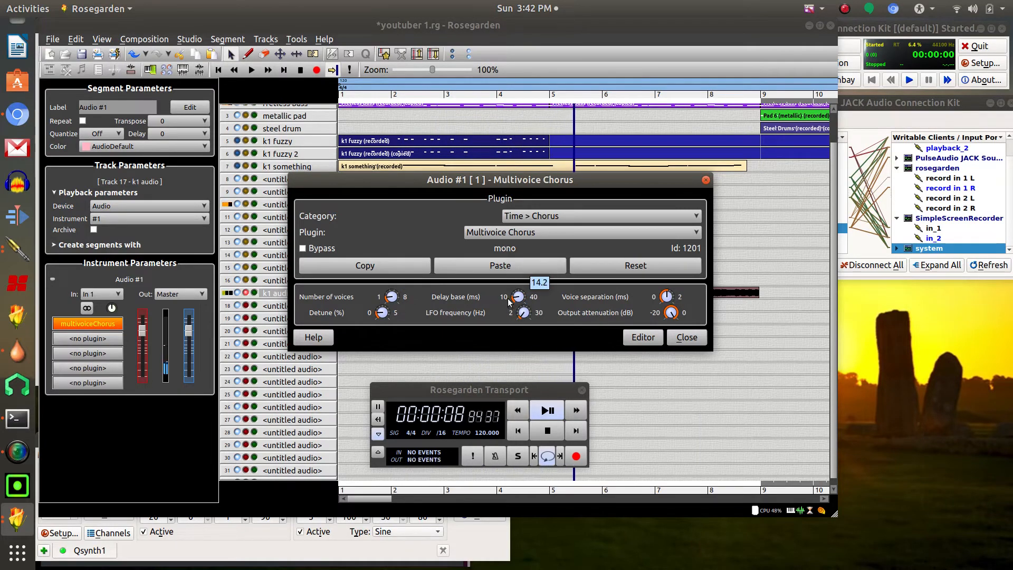
left_click_drag(667, 297, 670, 312)
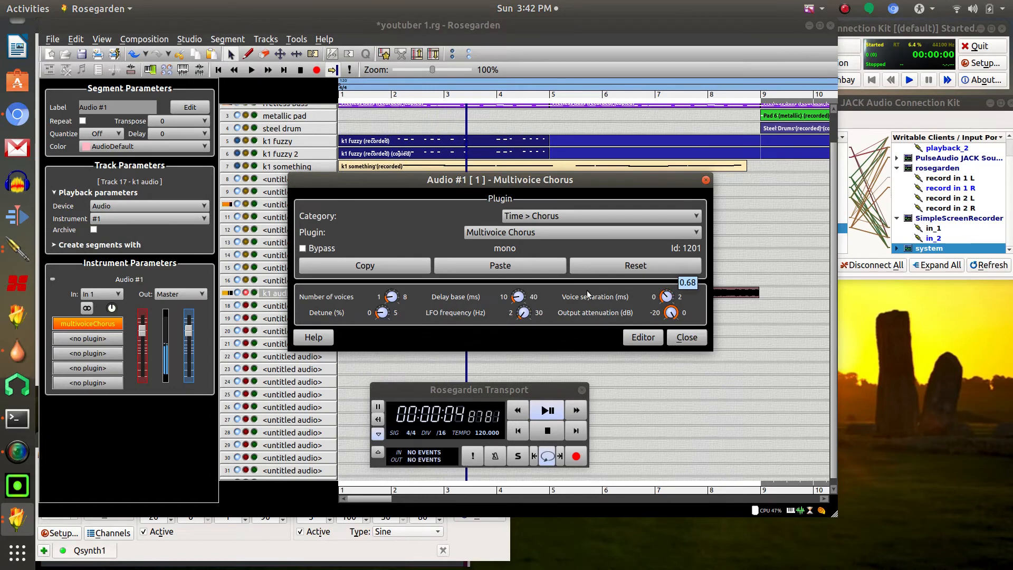
Replace the chorus on the k1 audio track with the LS Filter from the Frequency > Filters category
left_click(571, 217)
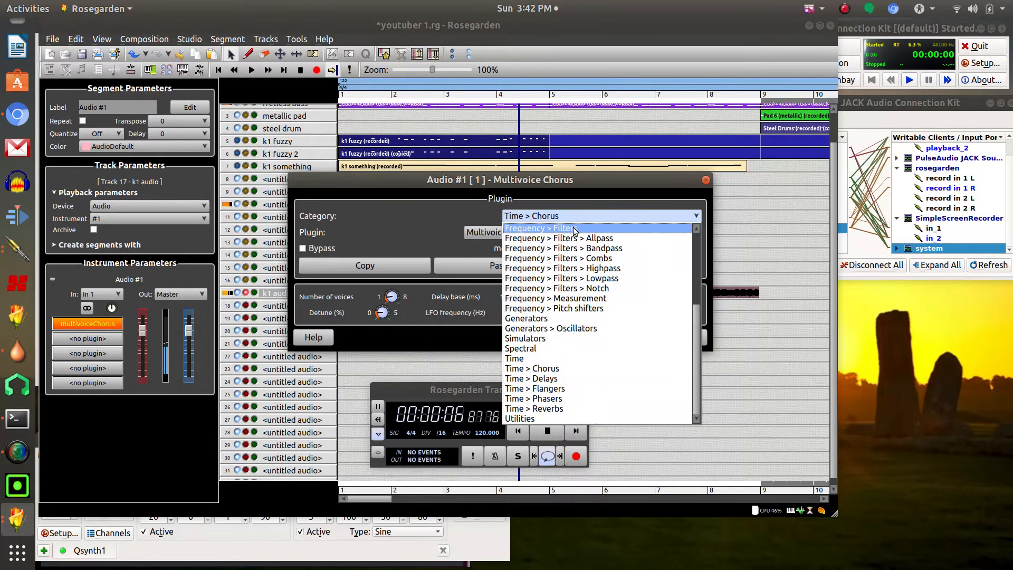
left_click(574, 230)
left_click(543, 235)
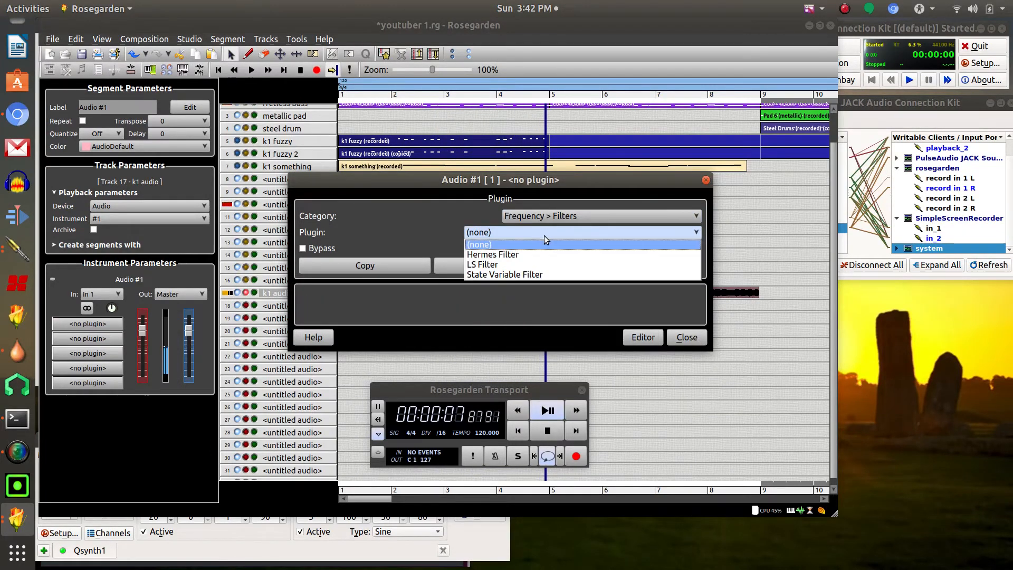
left_click(508, 265)
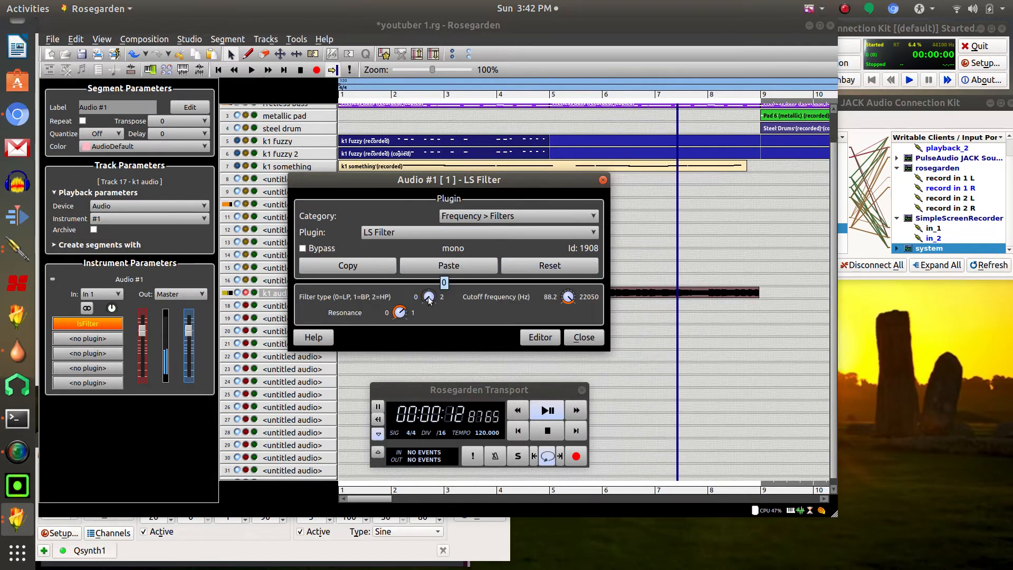
Set the LS Filter's type to 2 (HP), raise its cutoff frequency and resonance, close its settings and stop playback
left_click_drag(428, 299, 429, 295)
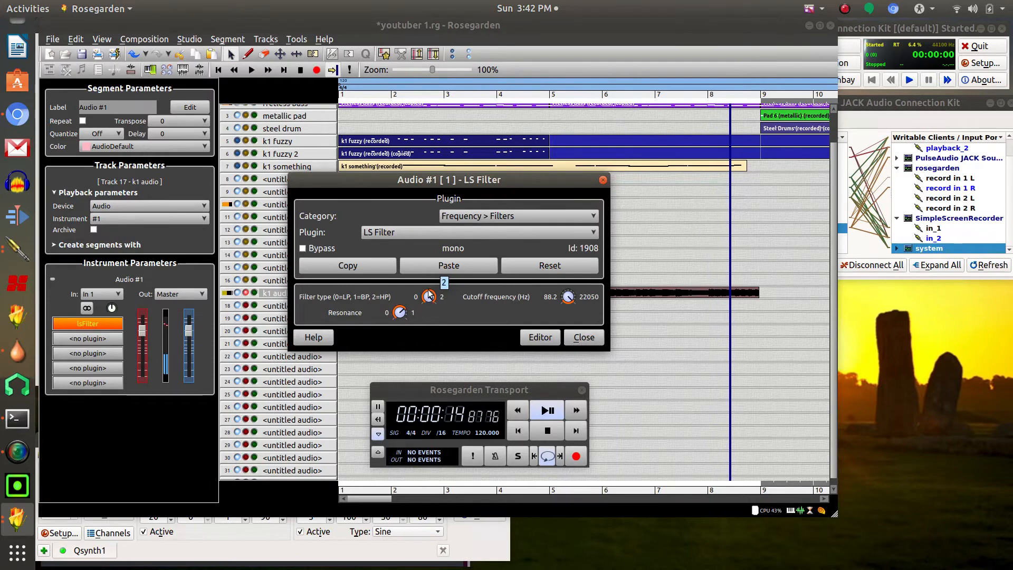
left_click_drag(566, 298, 565, 271)
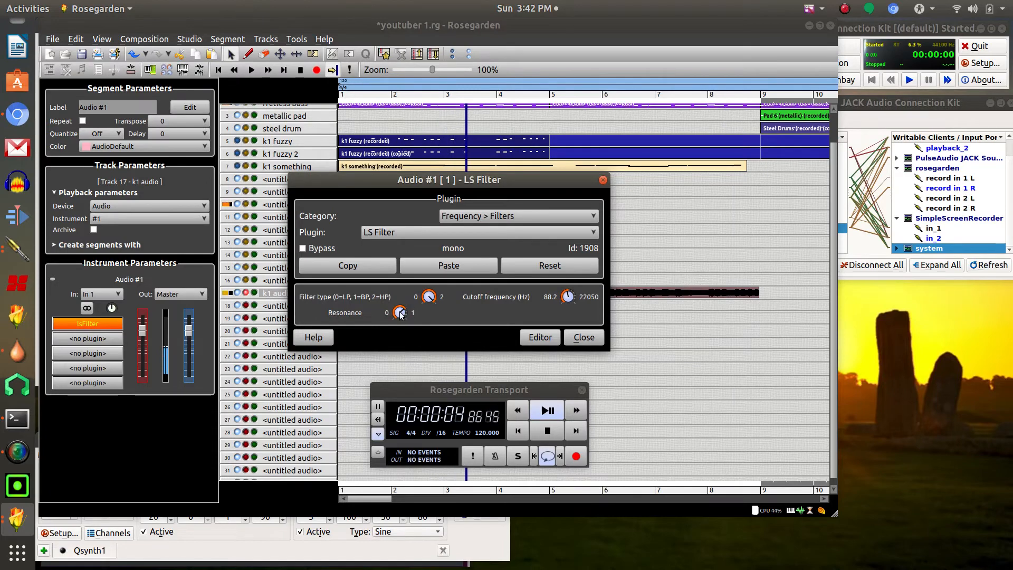
mouse_move(399, 314)
left_mouse_down()
mouse_move(397, 324)
mouse_move(401, 314)
left_mouse_up()
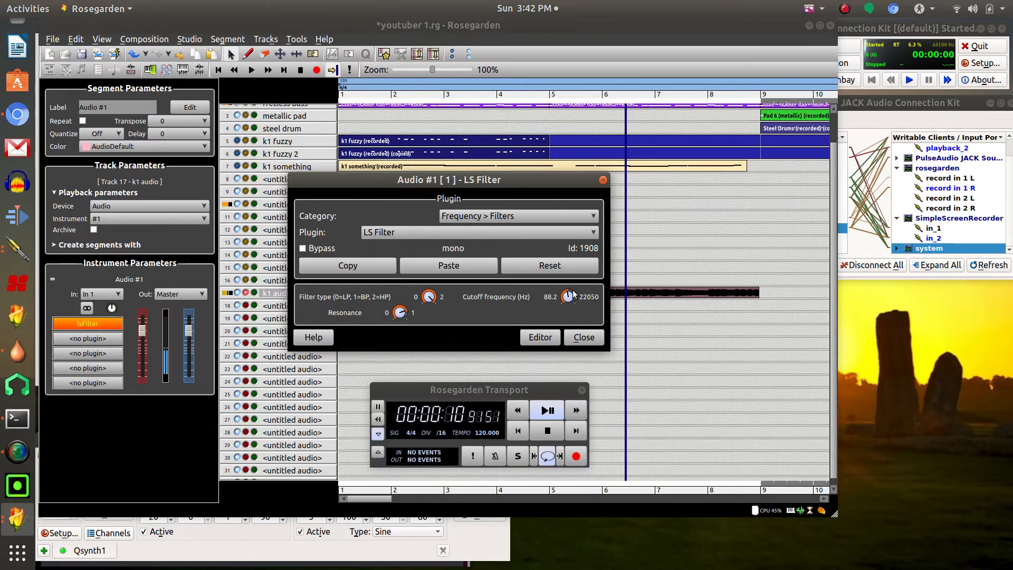
left_click(583, 339)
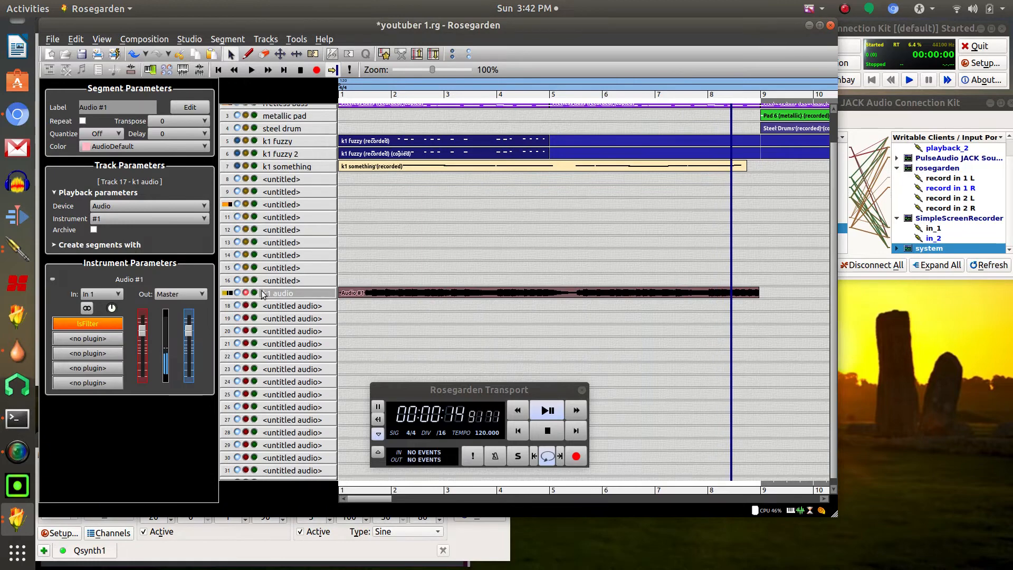
left_click(549, 432)
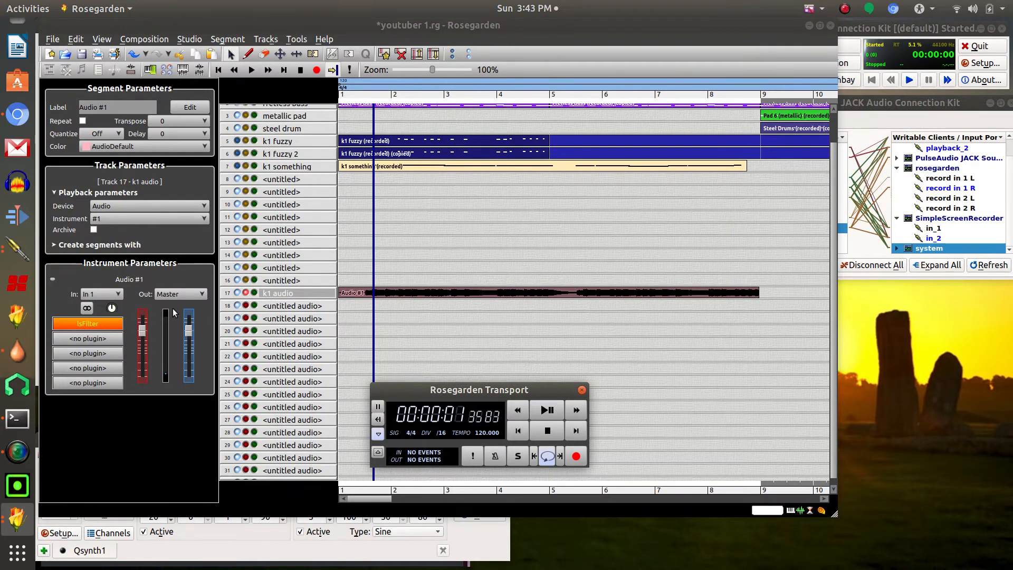
Keep In 1 as the k1 audio track's input and bypass its LS Filter plugin
left_click(118, 294)
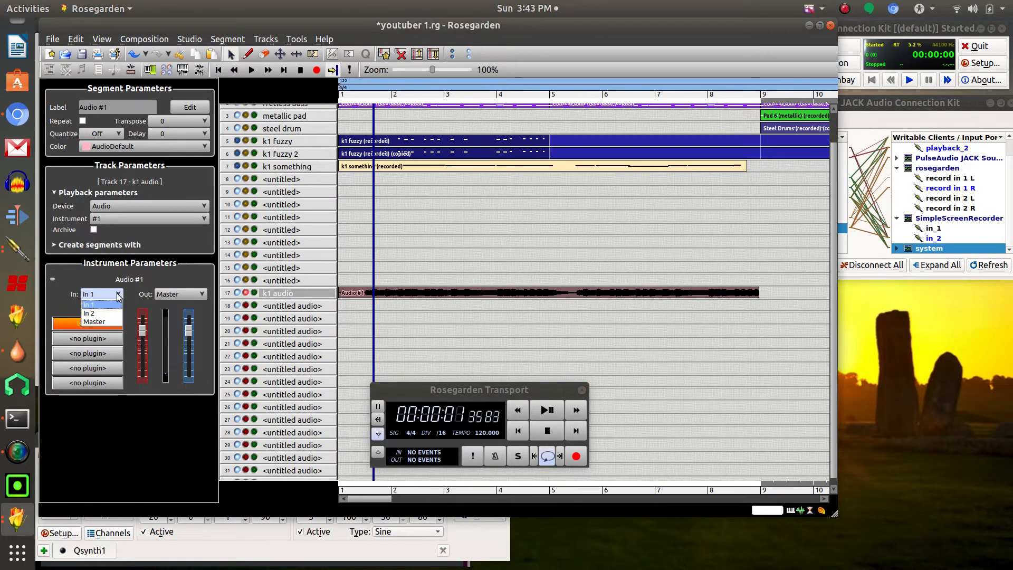
left_click(112, 305)
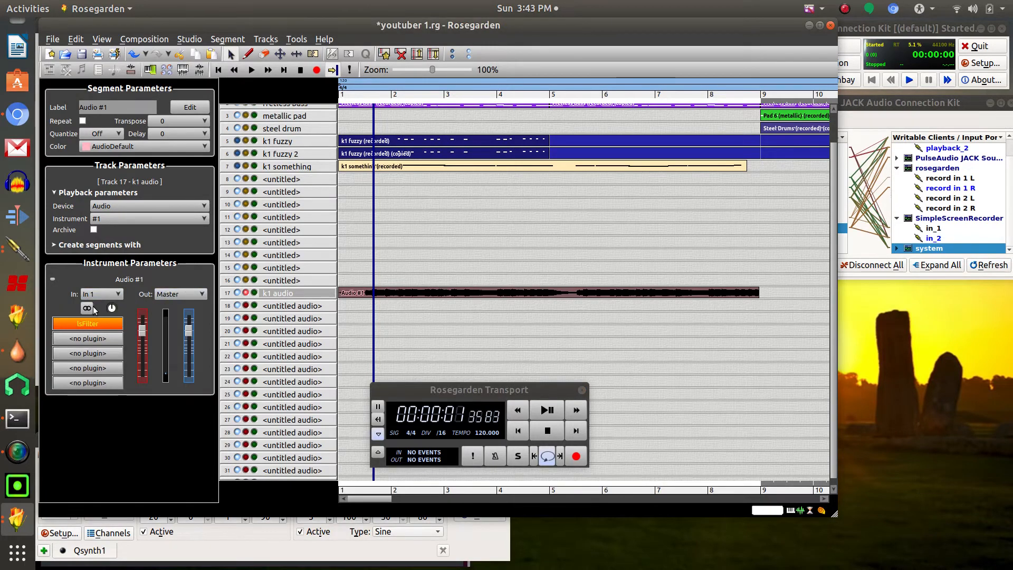
left_click(74, 323)
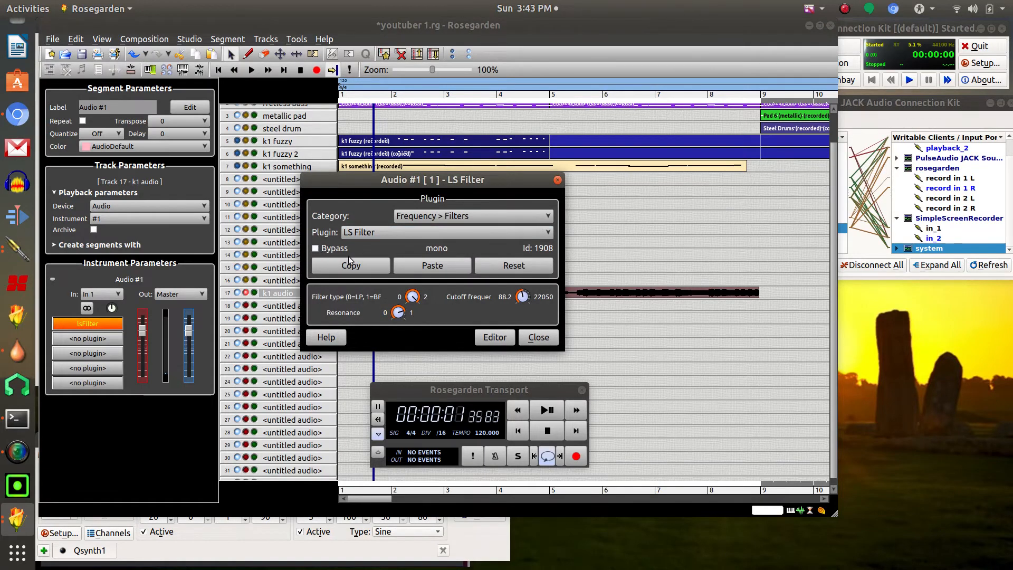
left_click(315, 248)
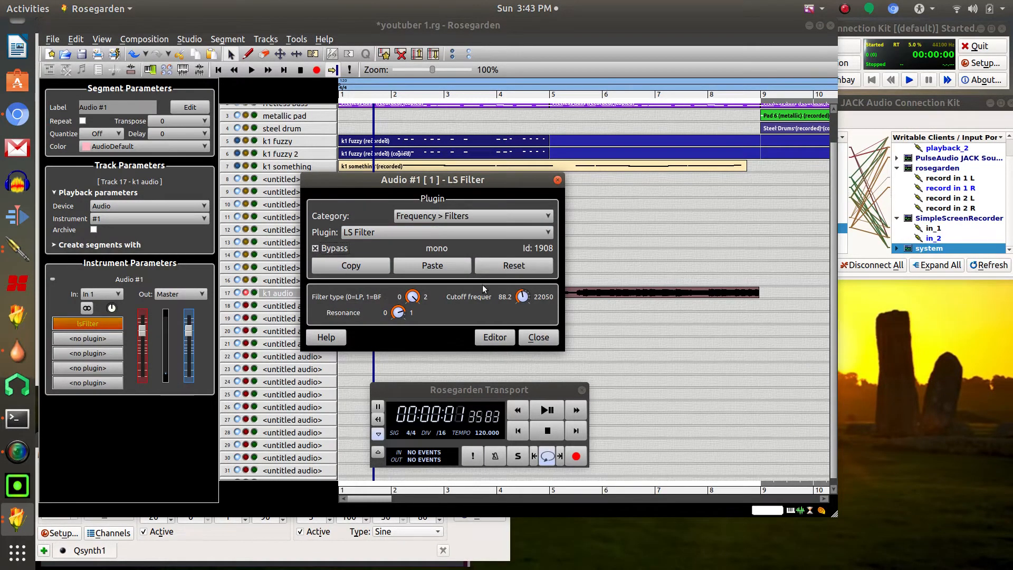
left_click(540, 338)
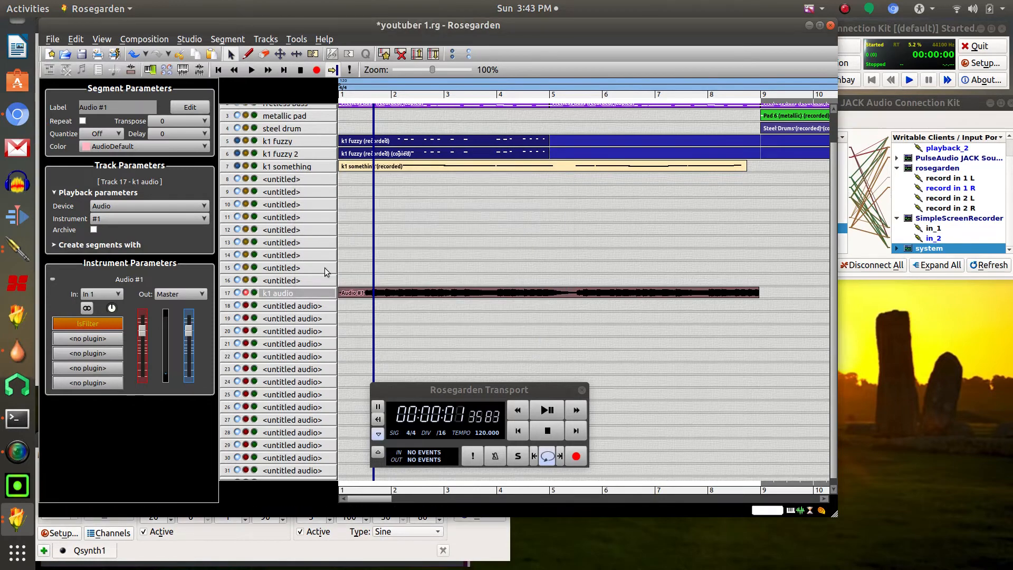
Copy the k1 audio segment to bar 9 of the same track
right_click(438, 292)
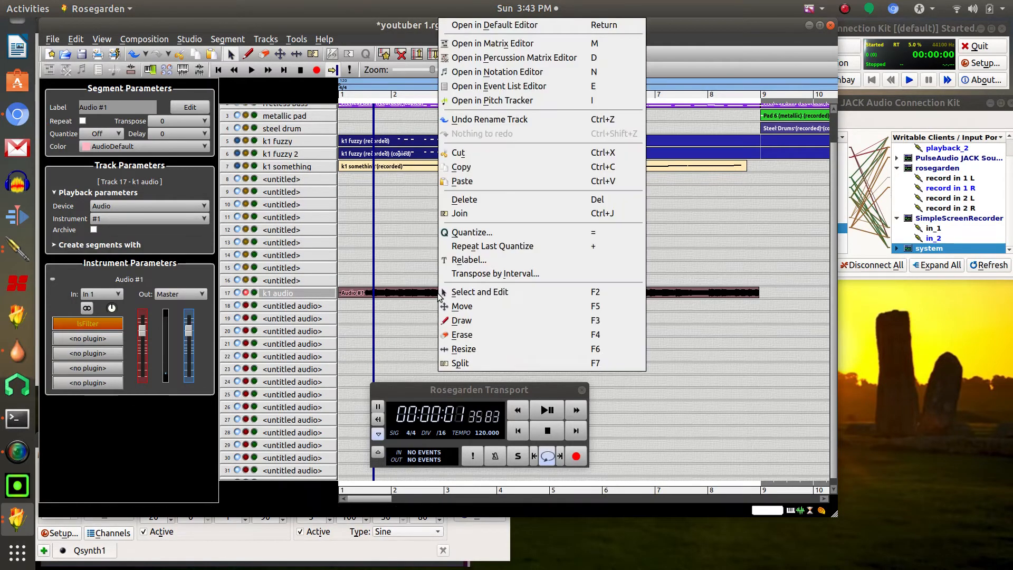
left_click(395, 291)
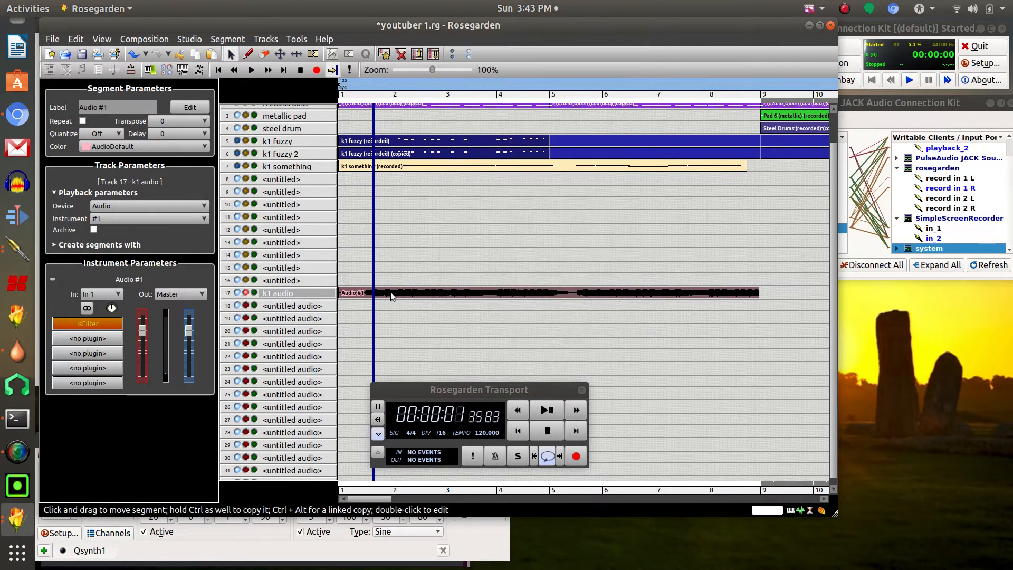
left_click_drag(387, 292, 786, 296)
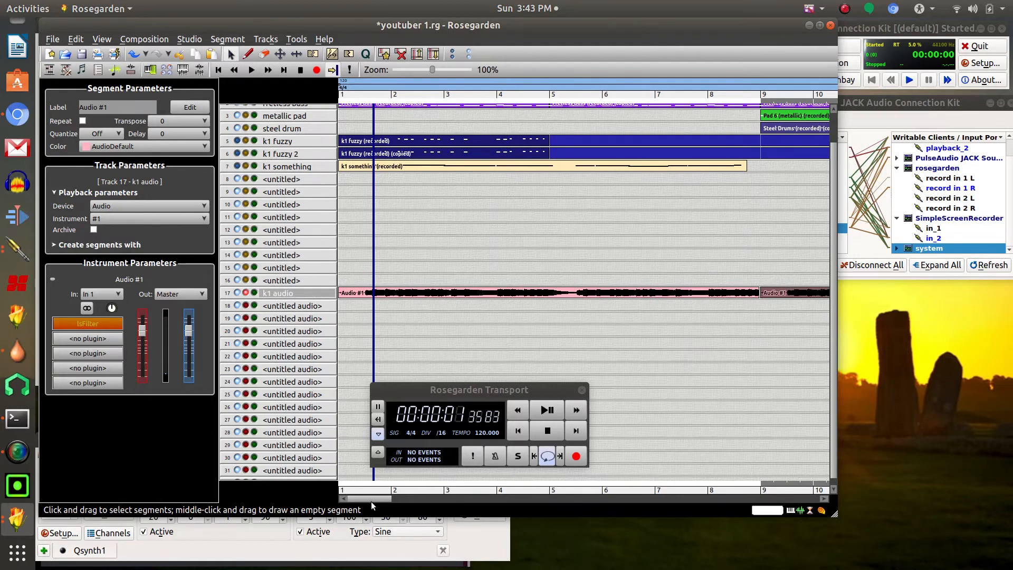
Split the copied k1 audio segment shortly after the start of bar 13 and return to the select tool
left_click_drag(371, 501, 400, 501)
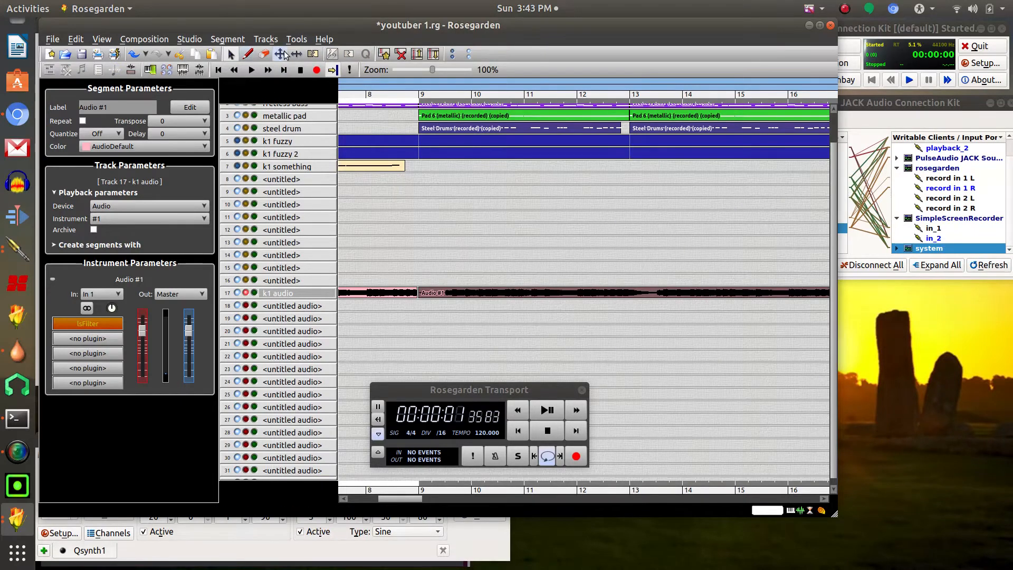
left_click(642, 294)
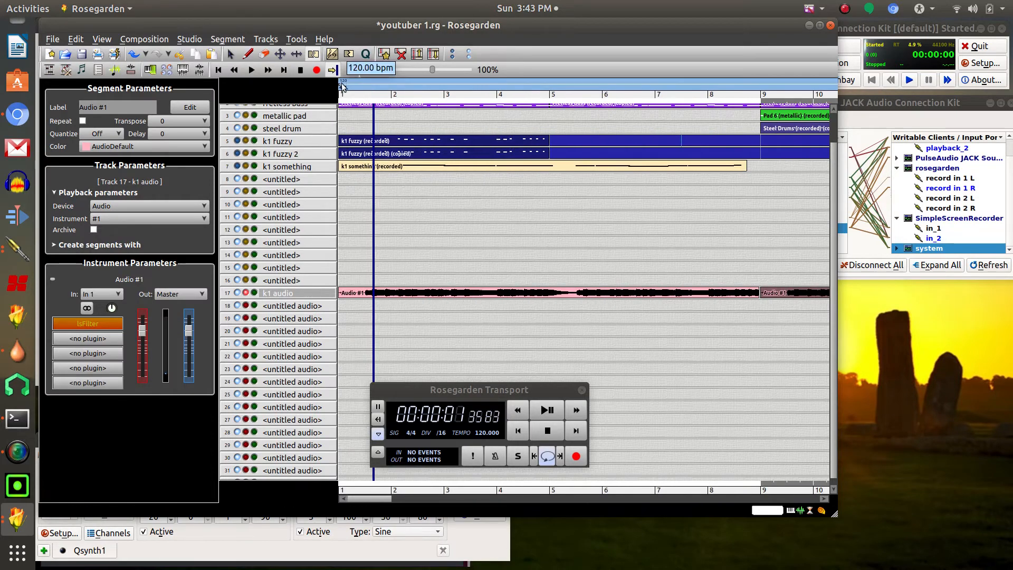
left_click(230, 53)
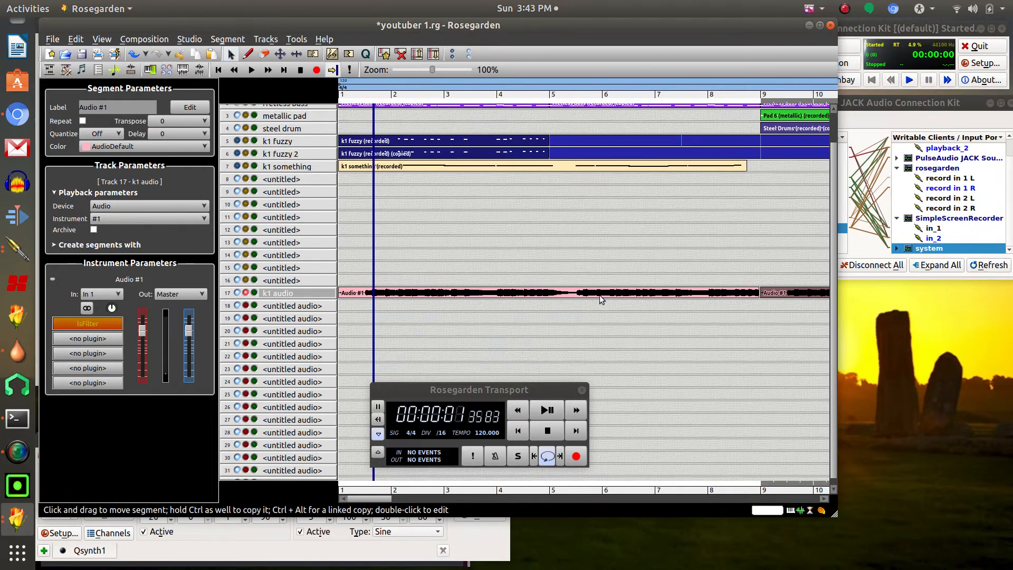
Delete the trailing piece of the split k1 audio copy after bar 13 and select the remaining piece
left_click(789, 296)
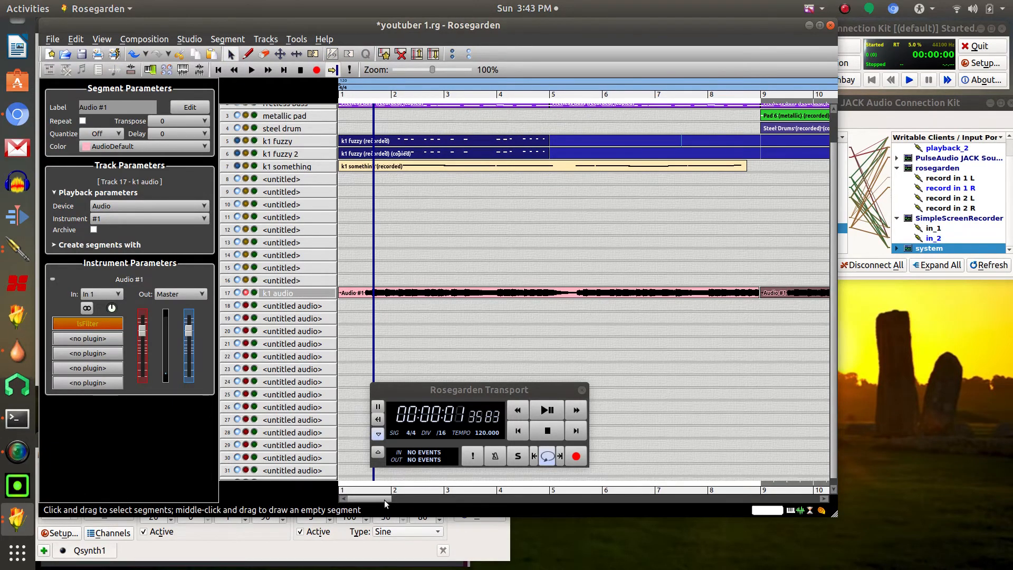
left_click_drag(384, 499, 433, 504)
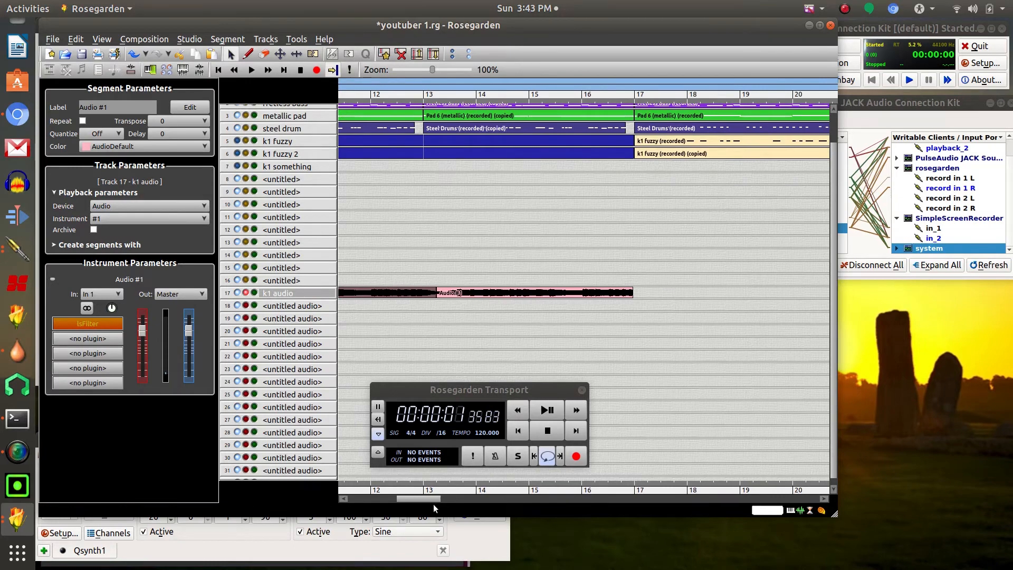
left_click(503, 296)
key("Delete")
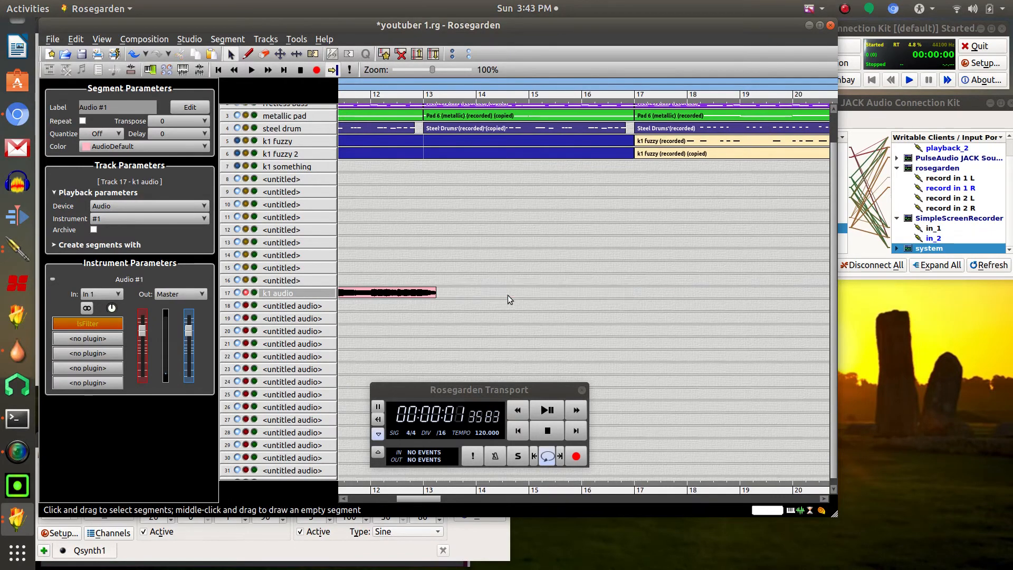
left_click(398, 292)
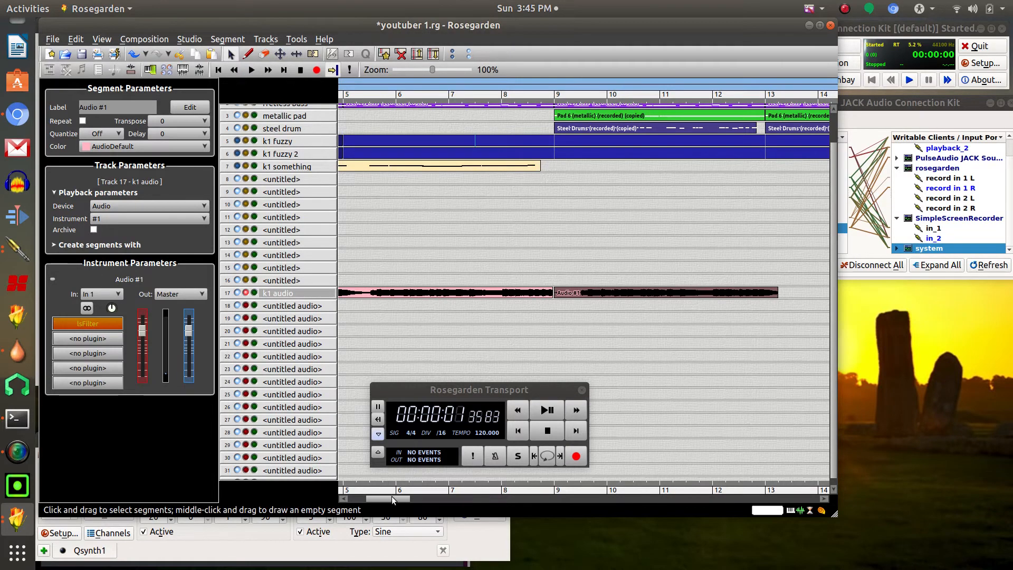
Extend the copied k1 audio segment's end to bar 17 and play back the transition from about bar 8
left_click_drag(392, 496, 410, 500)
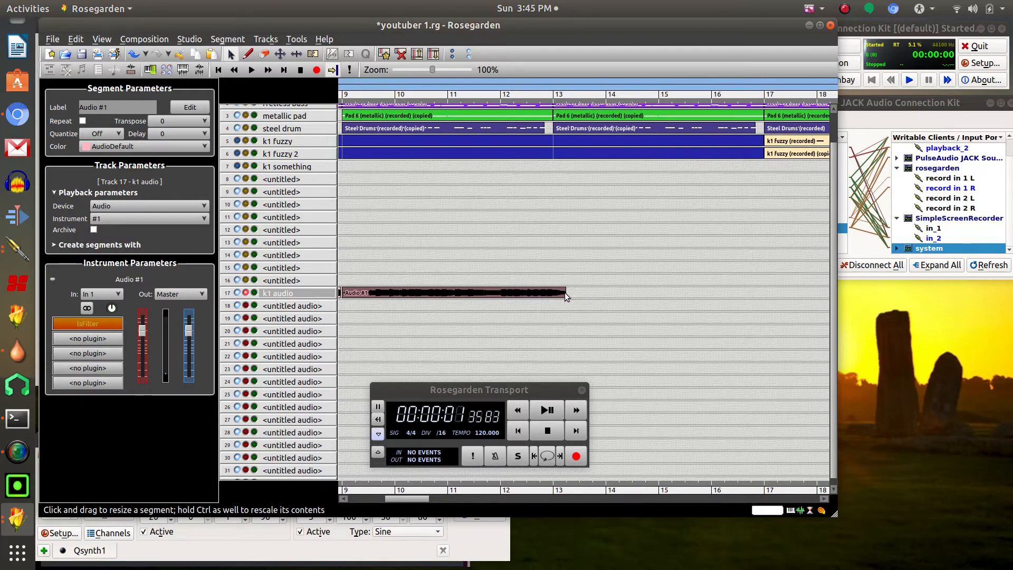
left_click_drag(565, 295, 763, 296)
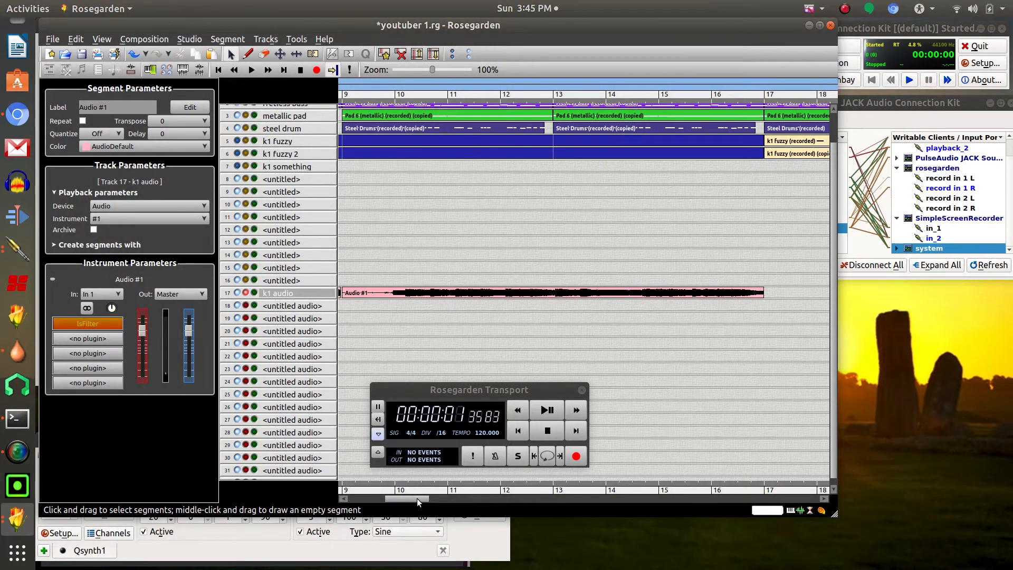
left_click_drag(417, 498, 393, 498)
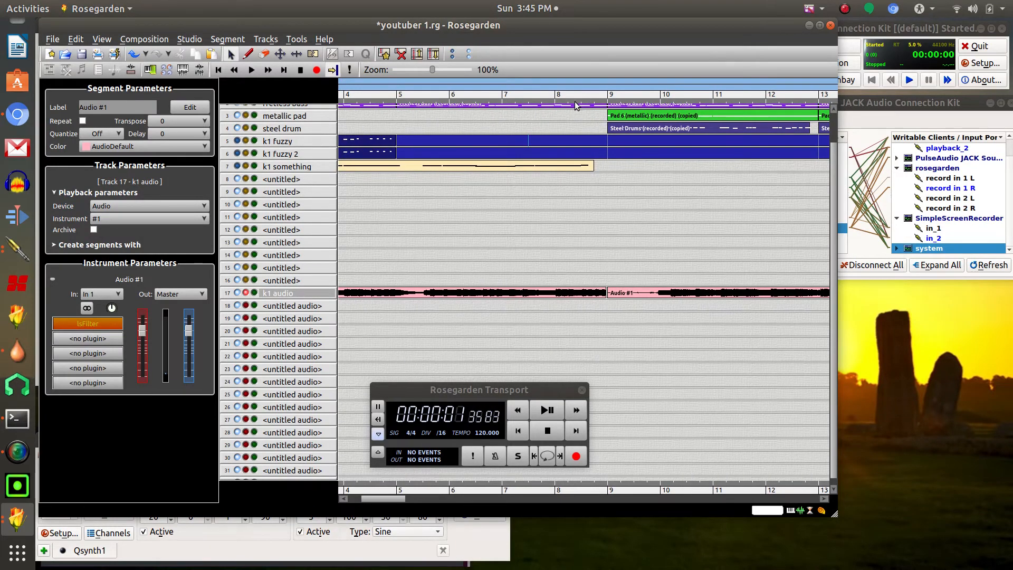
left_click(575, 101)
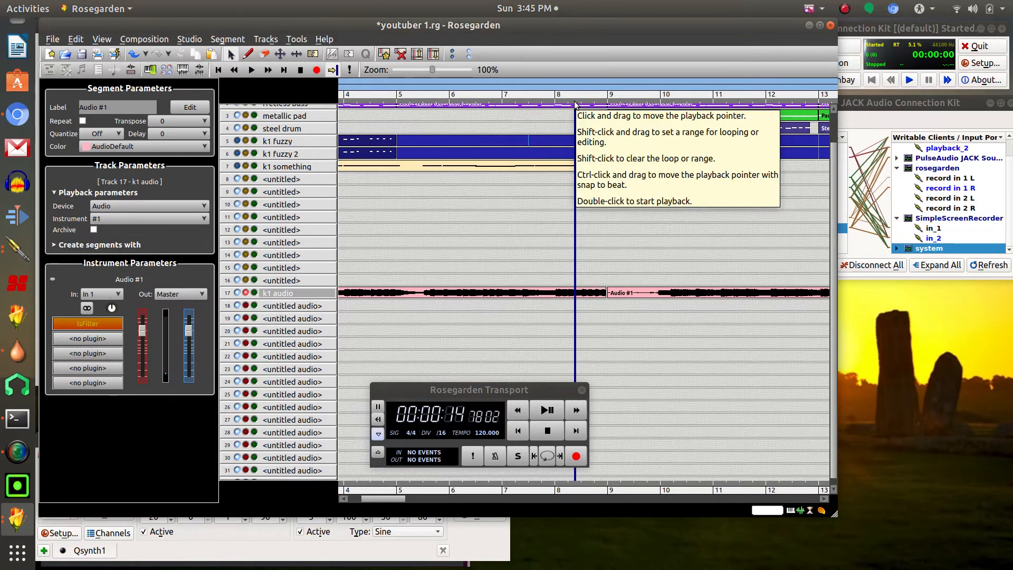
key("KP_Enter")
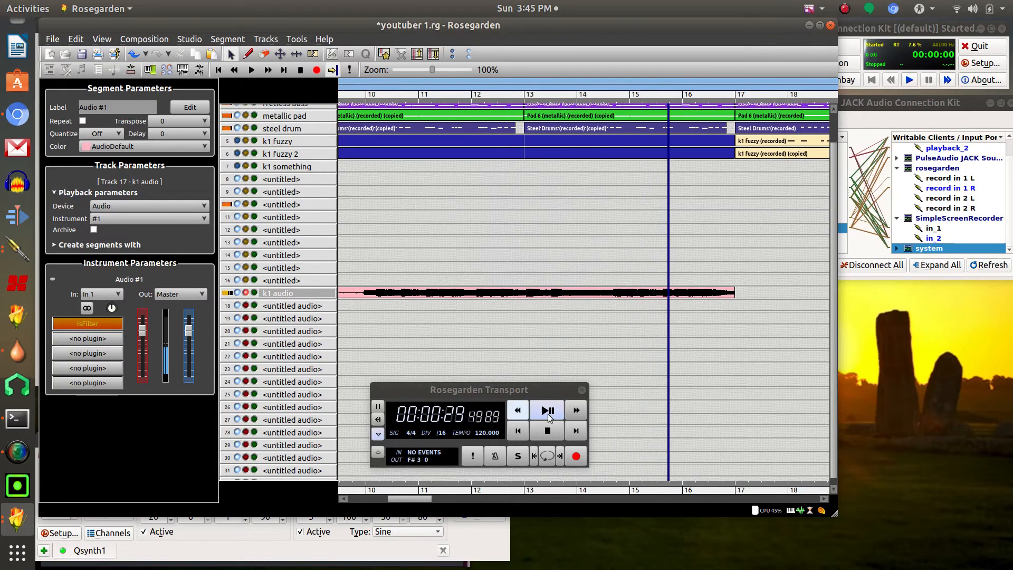
left_click(546, 433)
Trim the quiet opening bar off the copied k1 audio segment, keeping the segment's start at bar 9
left_click(381, 293)
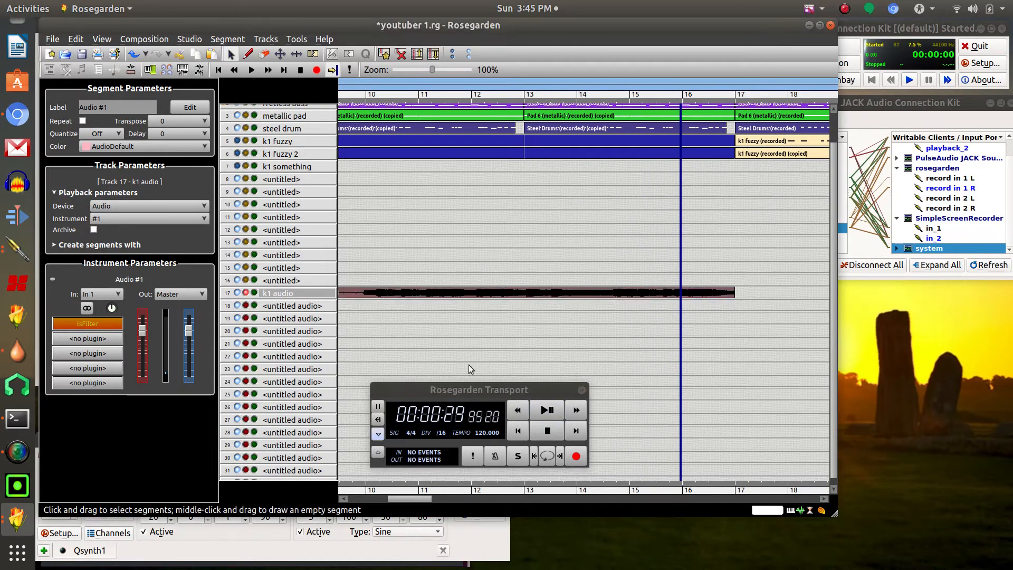
left_click_drag(400, 499, 381, 496)
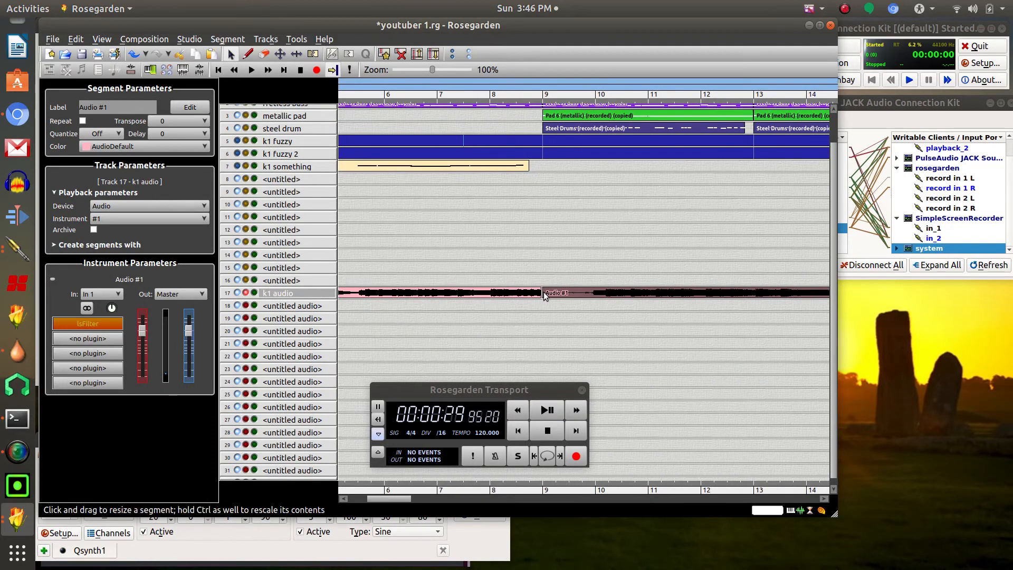
left_click_drag(545, 294, 568, 293)
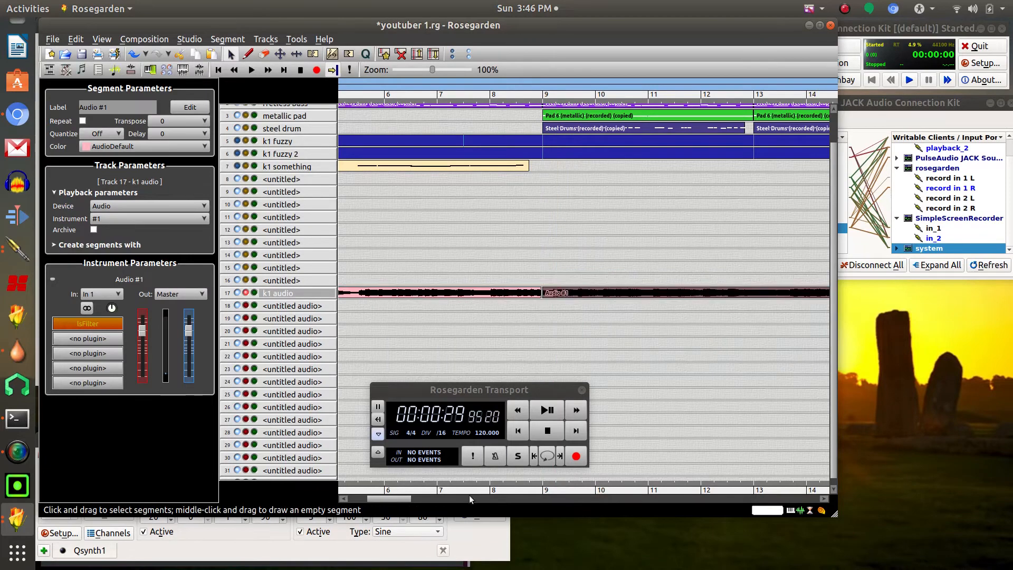
Split the copied k1 audio segment at bar 10 and delete the part after the split
mouse_move(391, 497)
left_mouse_down()
mouse_move(413, 498)
mouse_move(404, 498)
left_mouse_up()
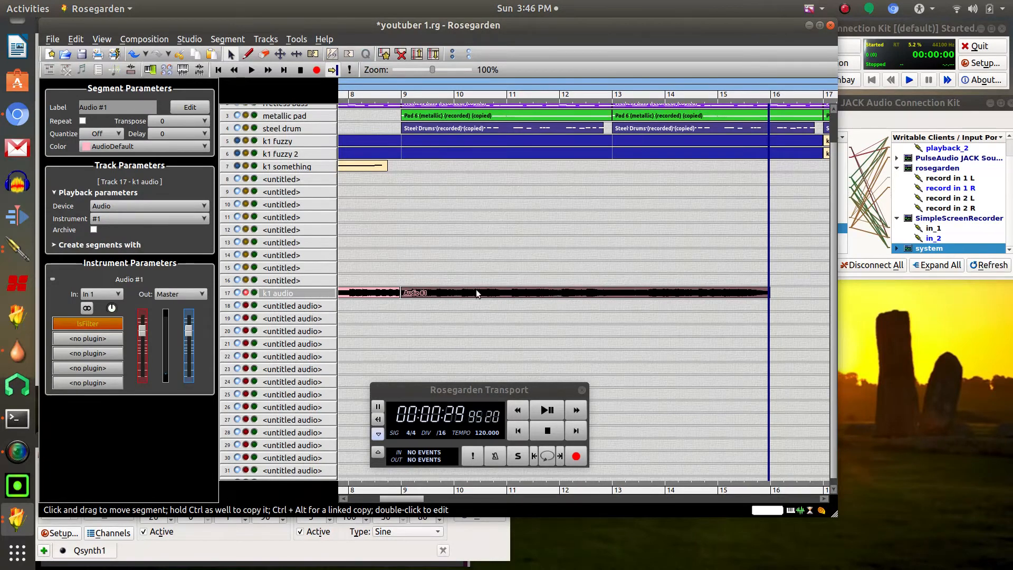
left_click(313, 54)
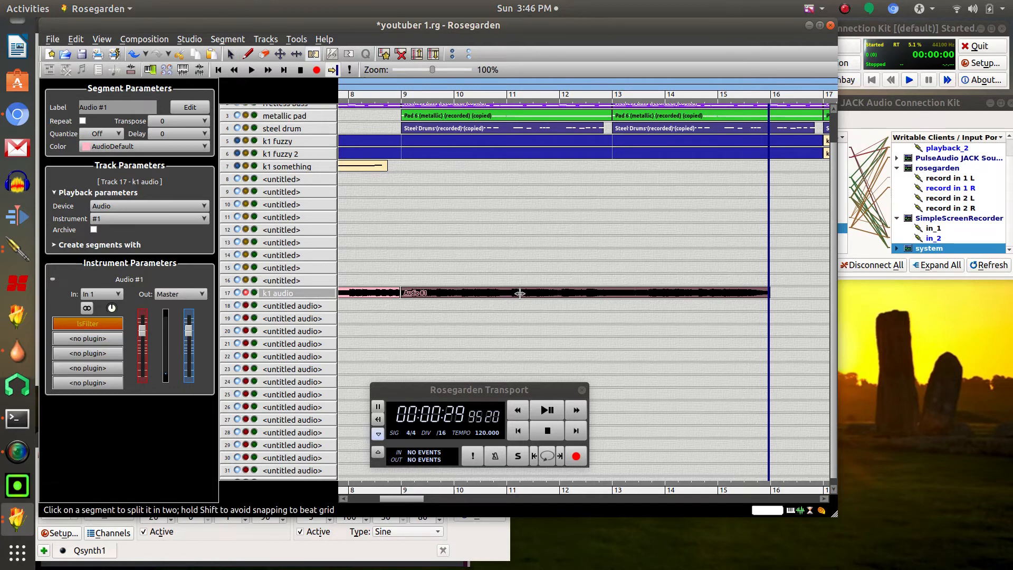
left_click(456, 294)
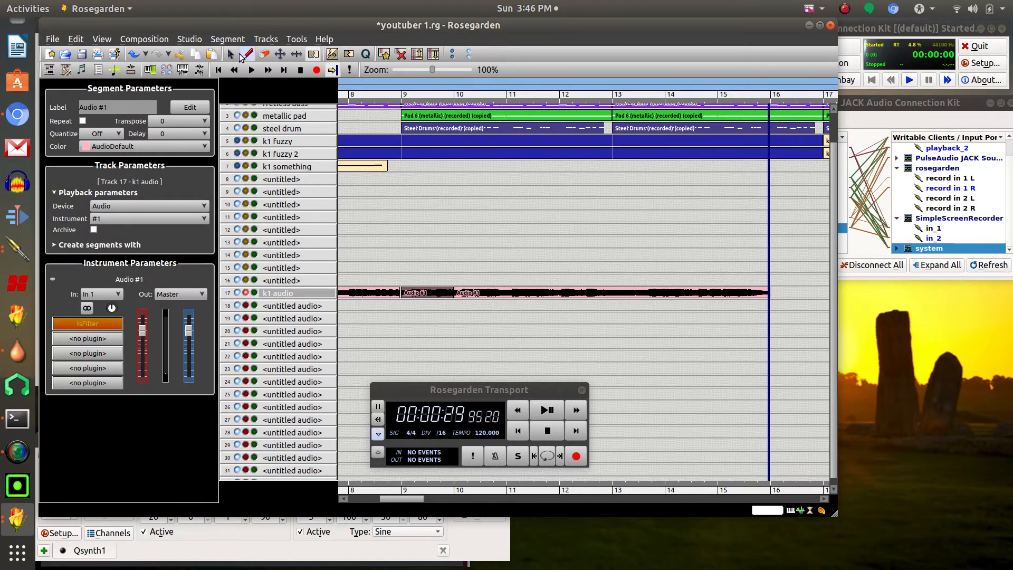
left_click(518, 301)
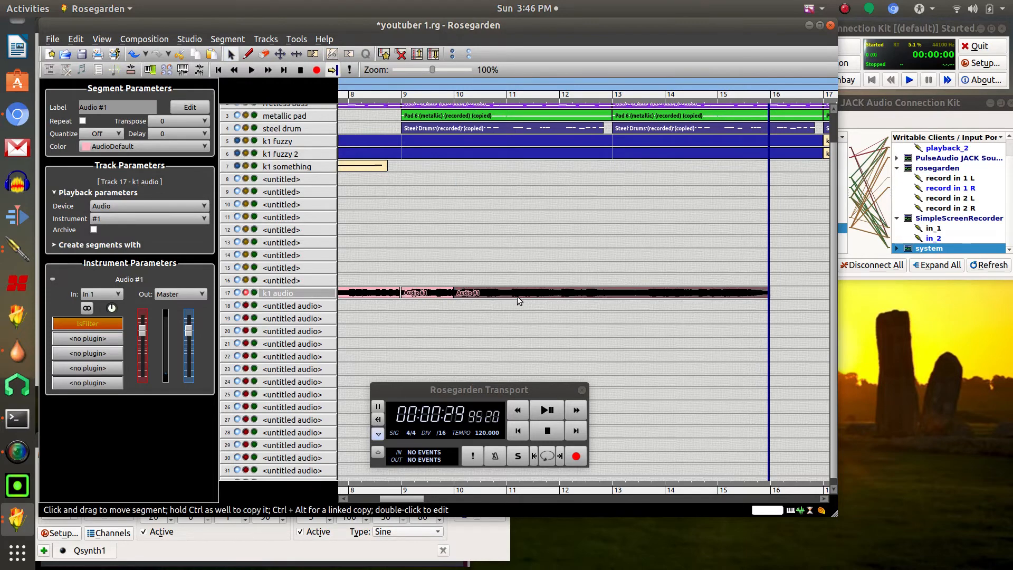
key("Delete")
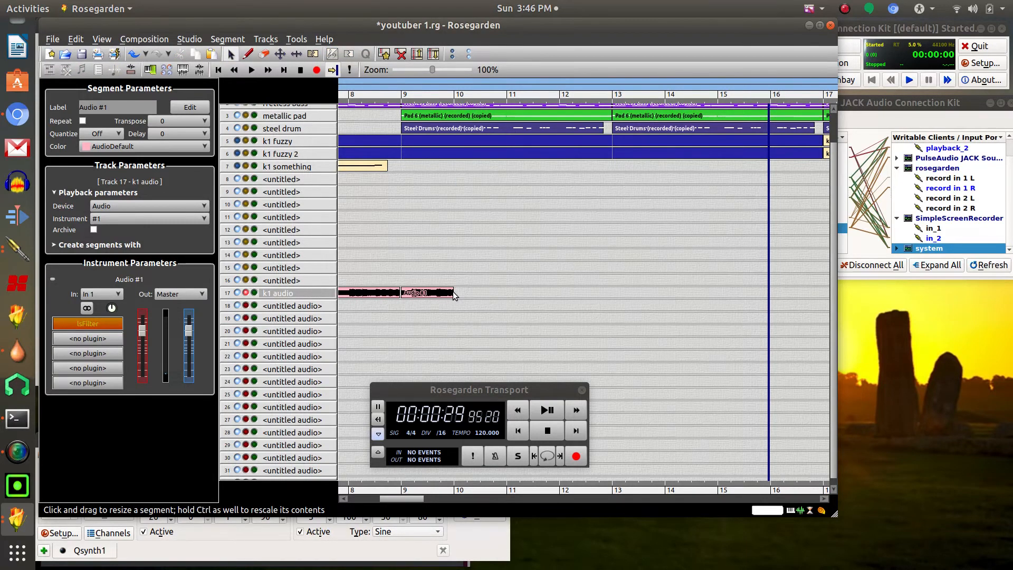
Stretch the remaining one-bar k1 audio piece to bar 17 and play it back from just before bar 9
left_click_drag(453, 292, 823, 298)
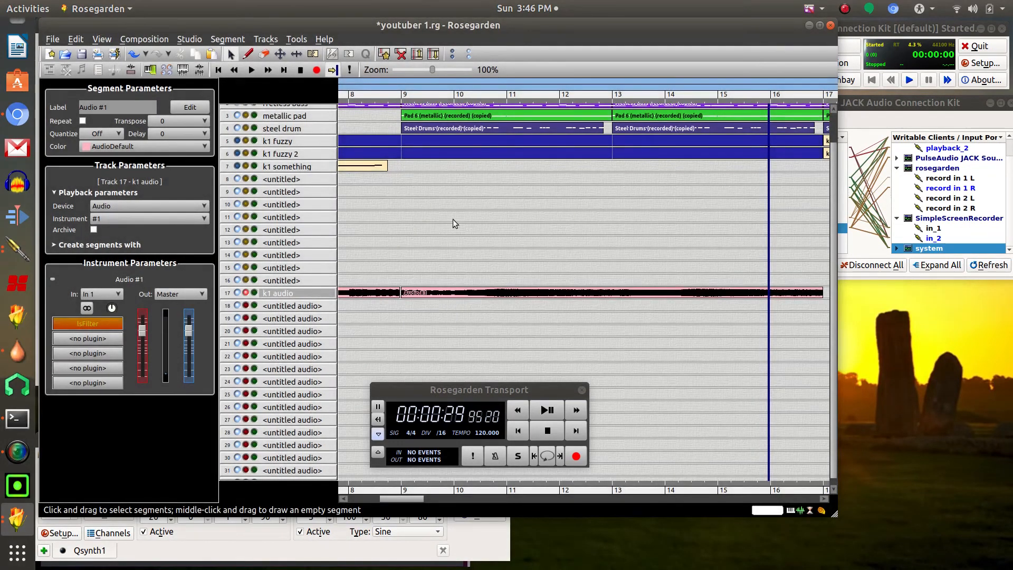
left_click(394, 100)
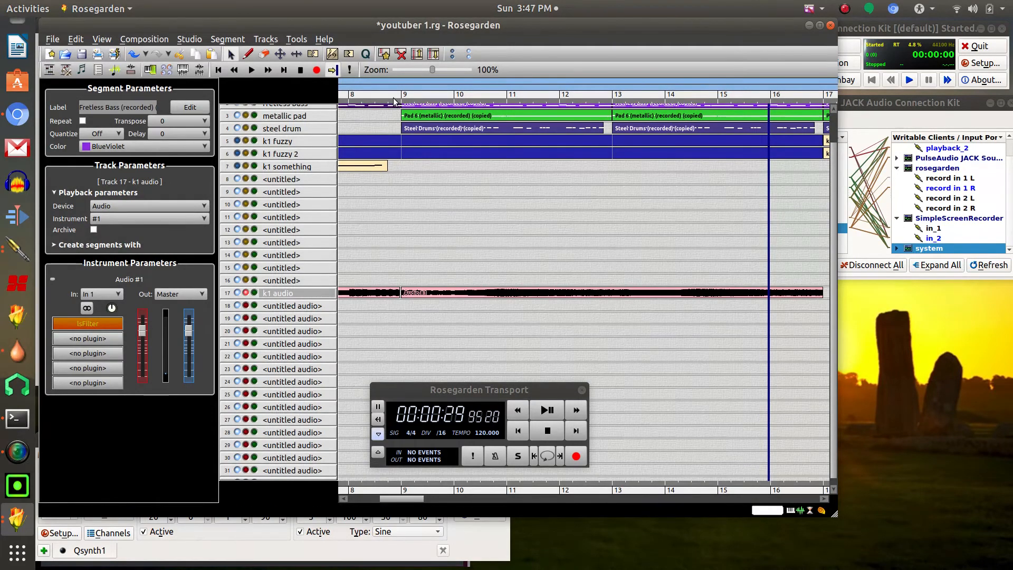
key("space")
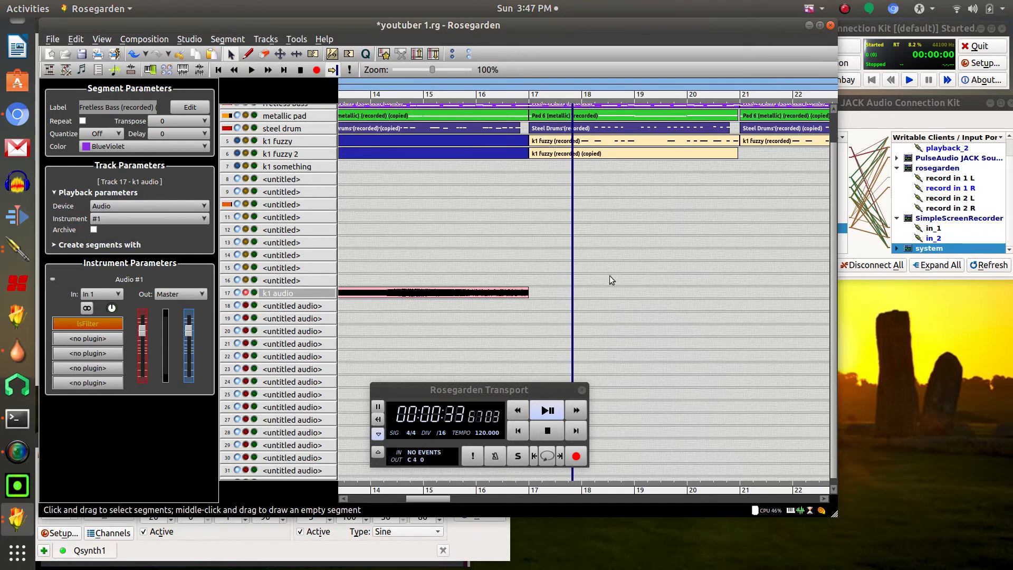
left_click(546, 430)
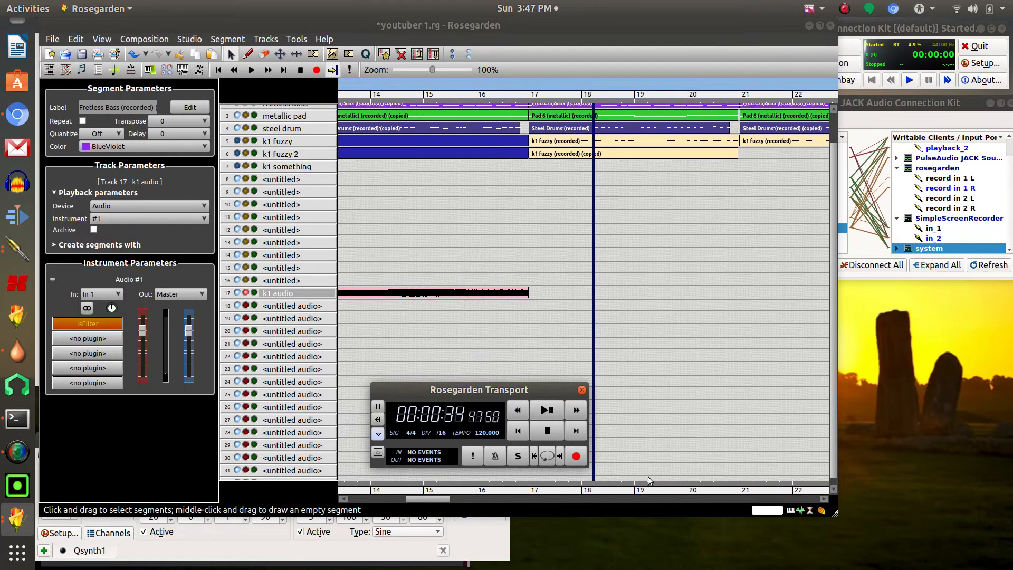
Try to open the k1 audio segment at bar 1 in the Matrix Editor
left_click_drag(429, 500, 348, 497)
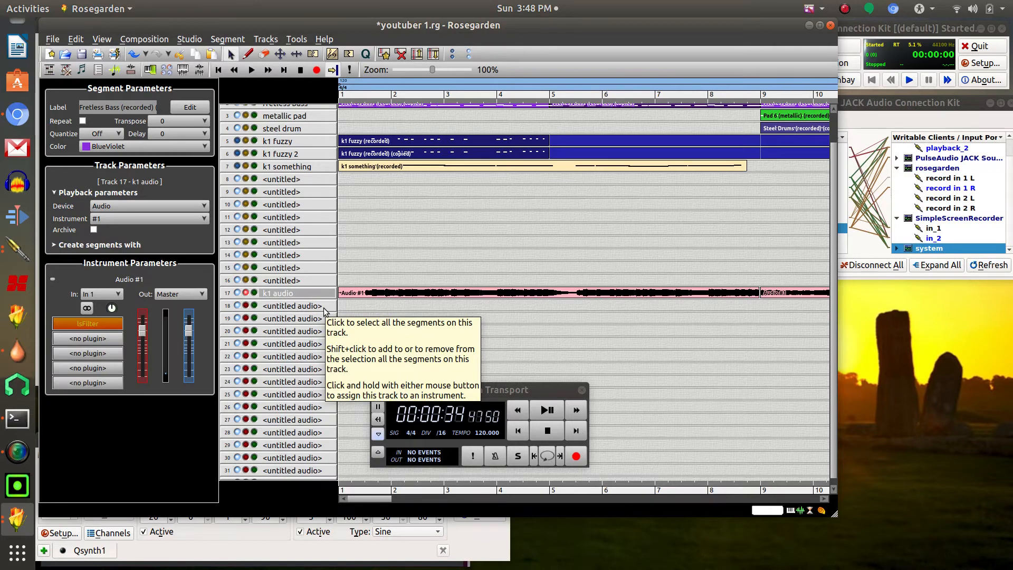
left_click(416, 296)
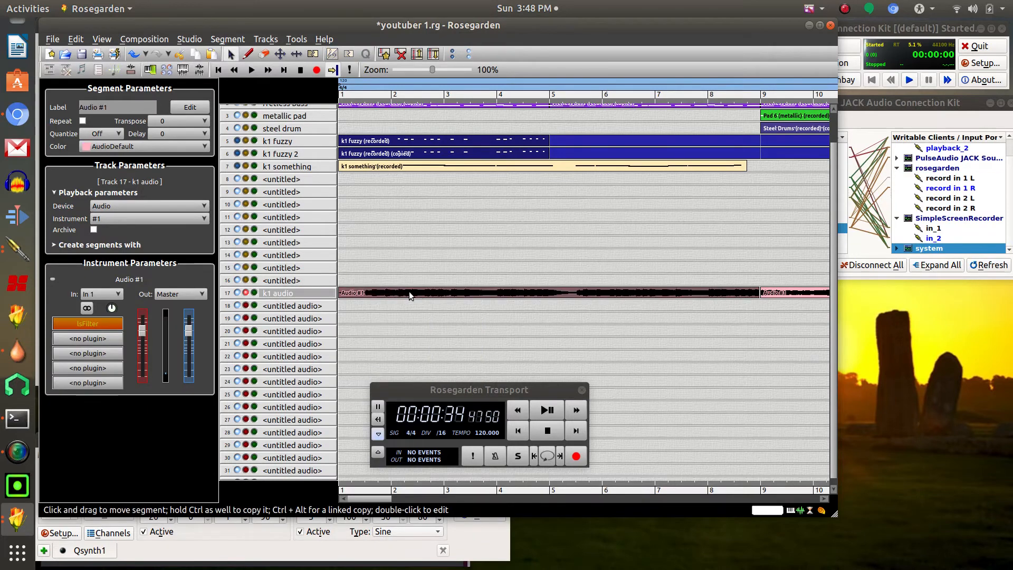
right_click(407, 293)
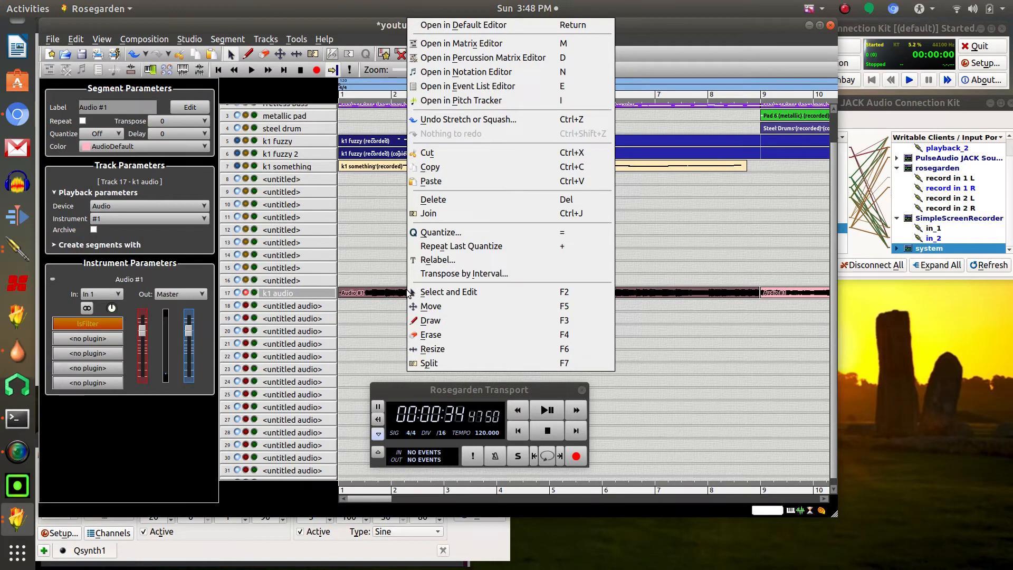
left_click(454, 45)
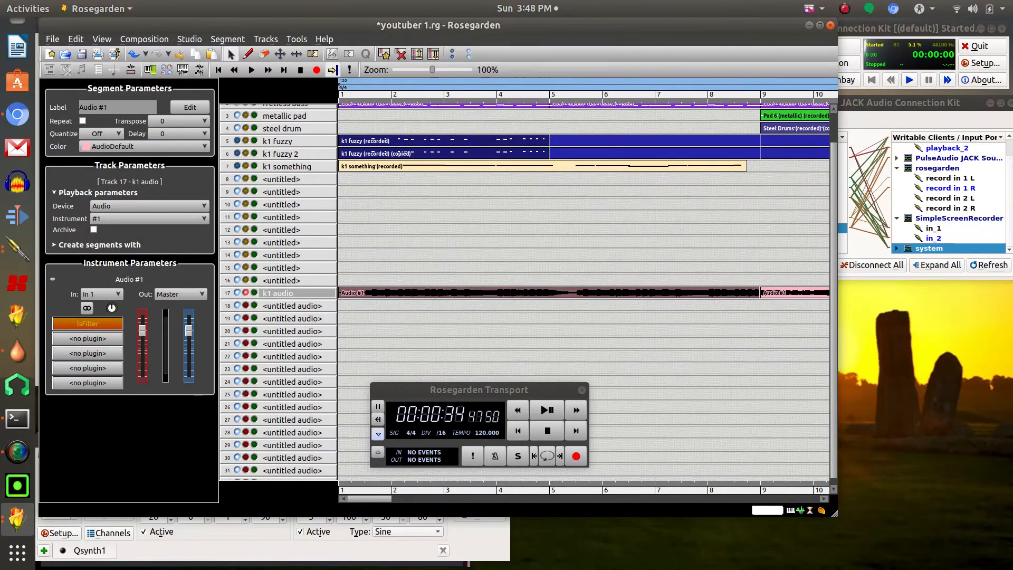
left_click(430, 279)
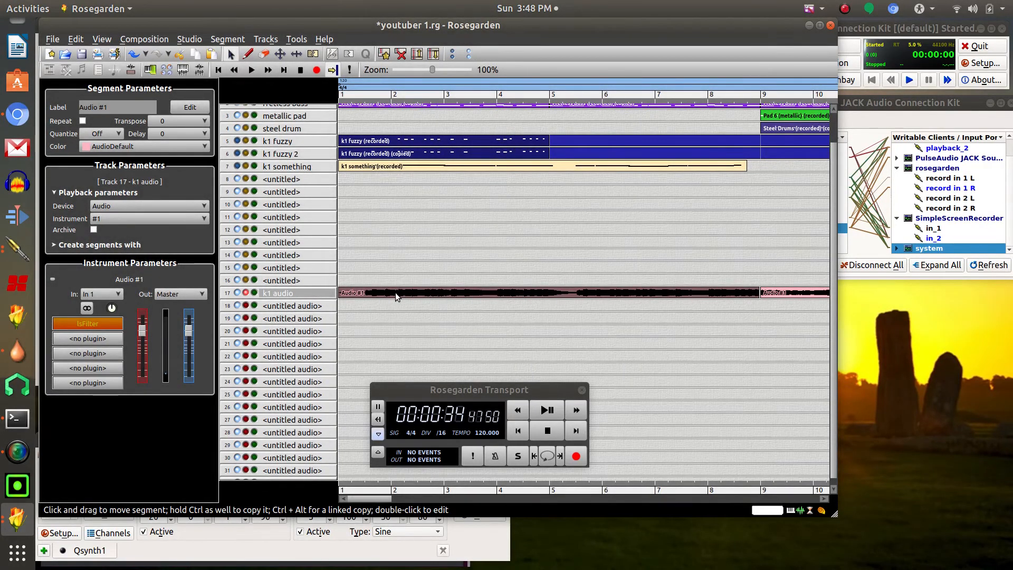
Open the k1 audio segment at bar 1 in Audacity as a copied import, and close it without saving
double_click(395, 292)
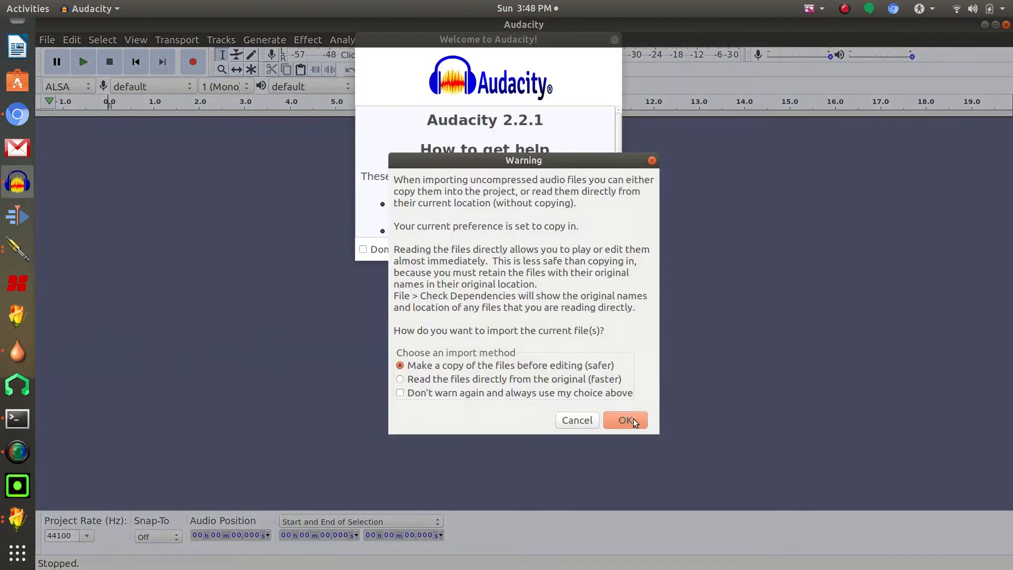
left_click(633, 419)
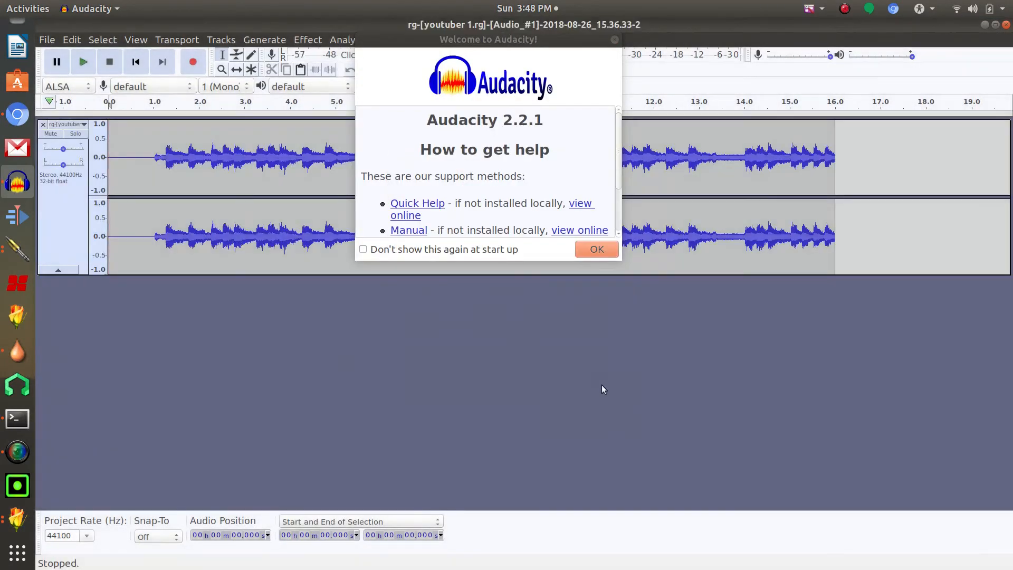
left_click(583, 251)
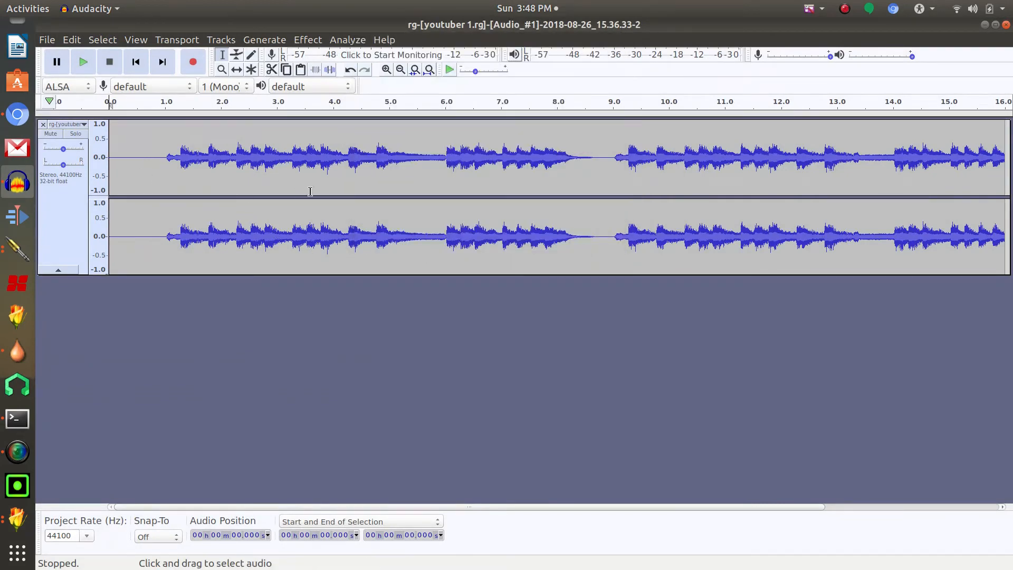
left_click(1007, 25)
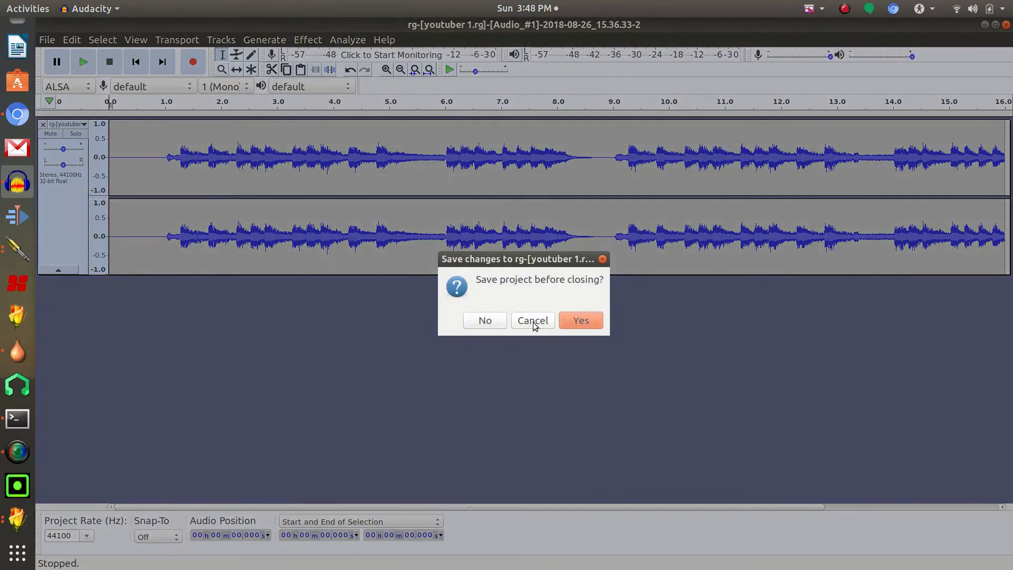
left_click(534, 322)
left_click(499, 320)
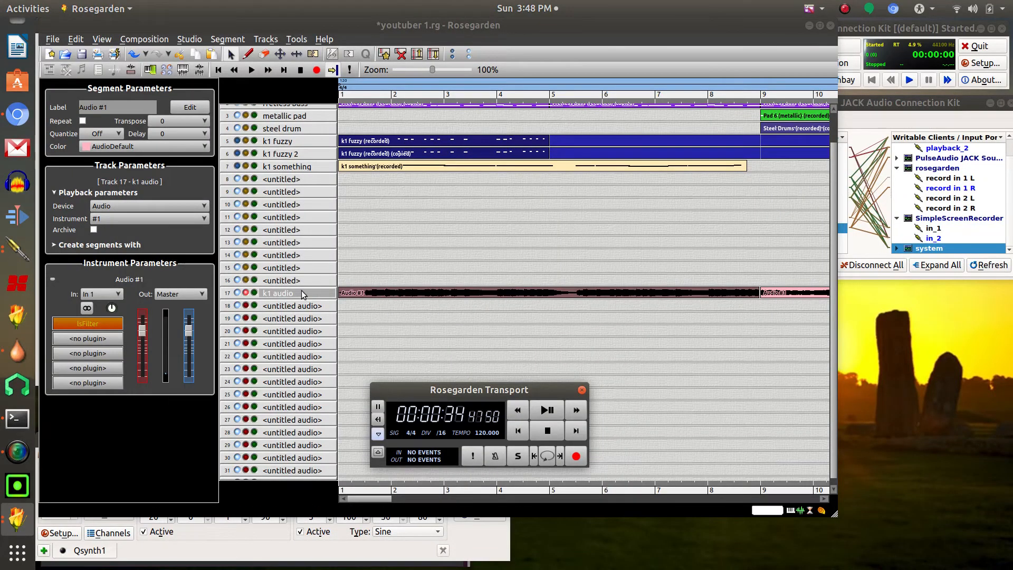
Delete both audio segments, at bar 1 and bar 9, from the k1 audio track
left_click(351, 297)
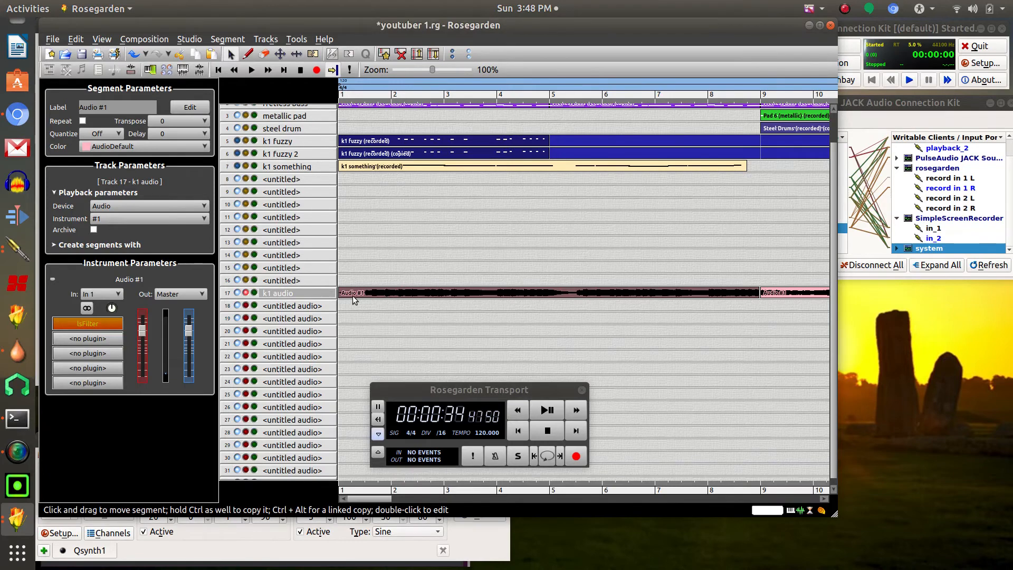
key("Delete")
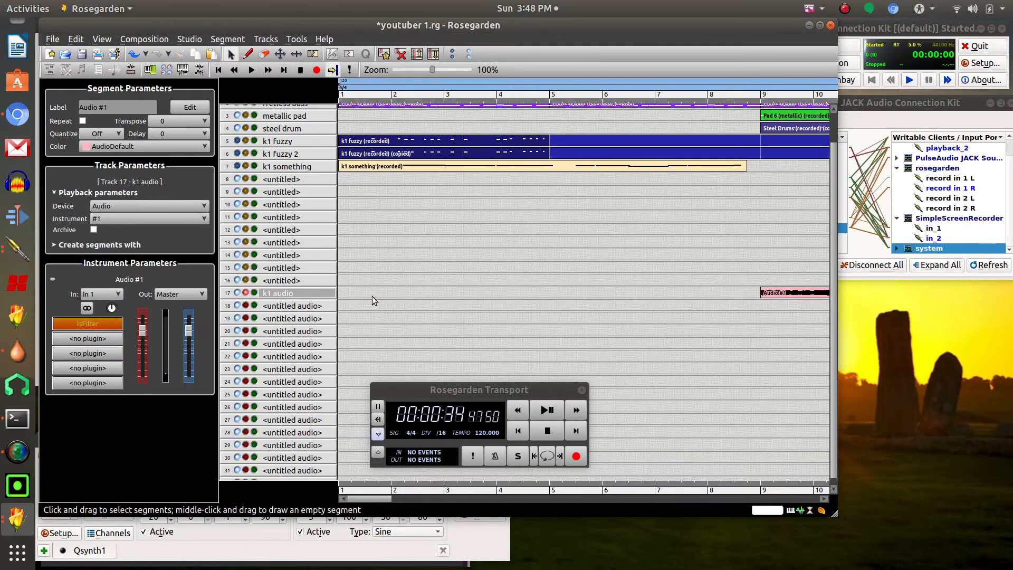
left_click(781, 292)
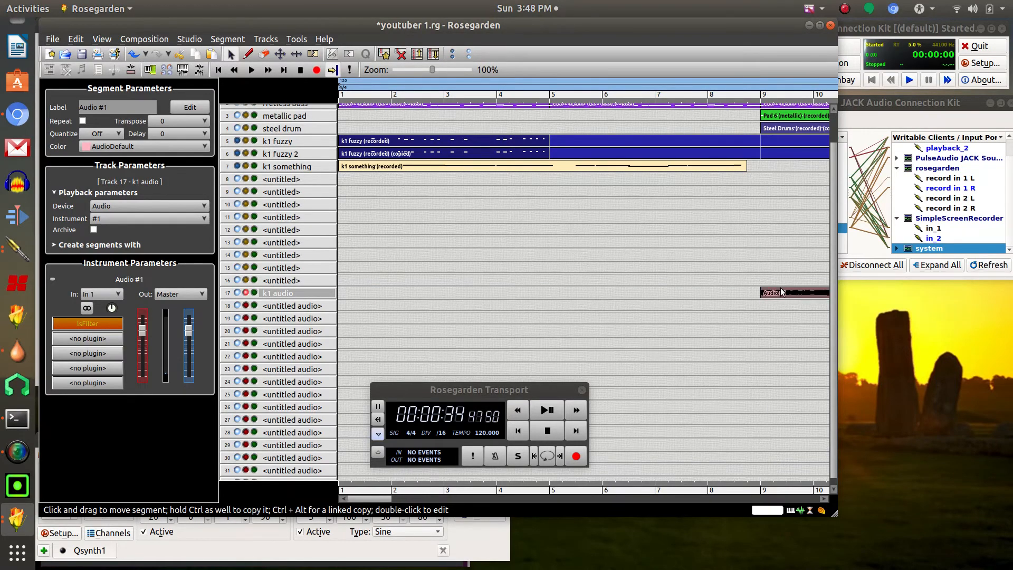
key("Delete")
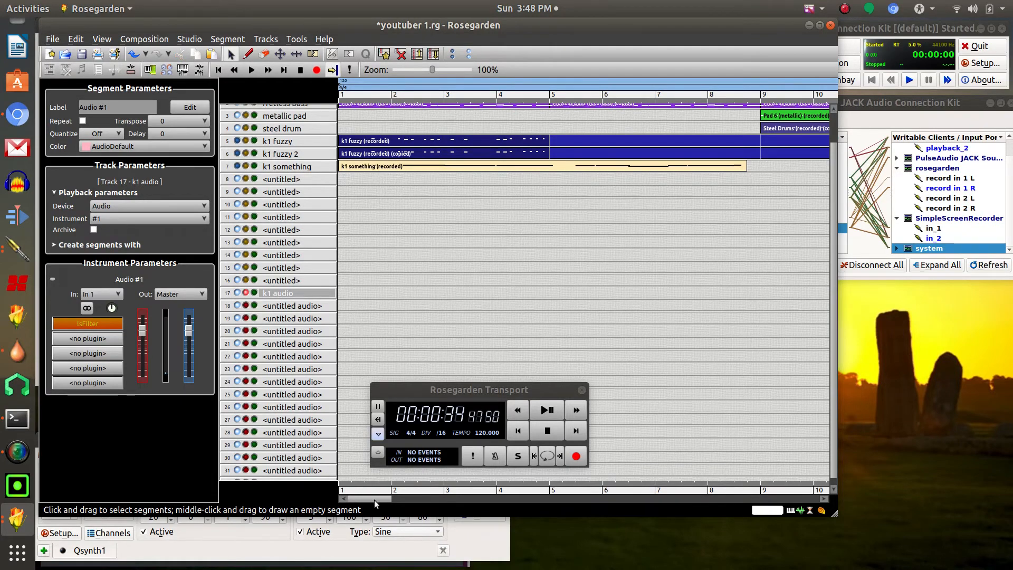
Rename the k1 audio track to "mix"
left_click_drag(375, 499, 333, 496)
double_click(280, 294)
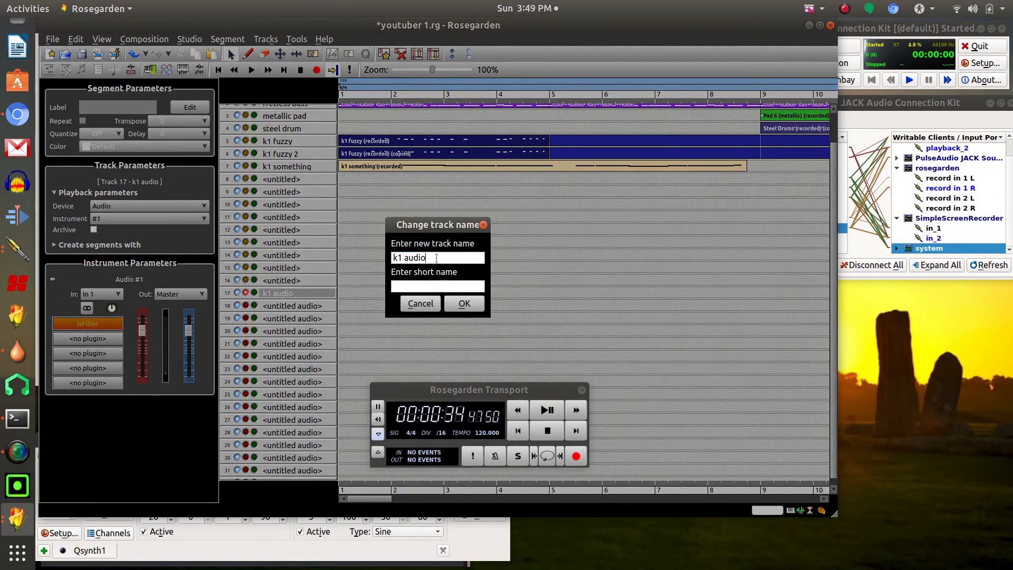
type("mix")
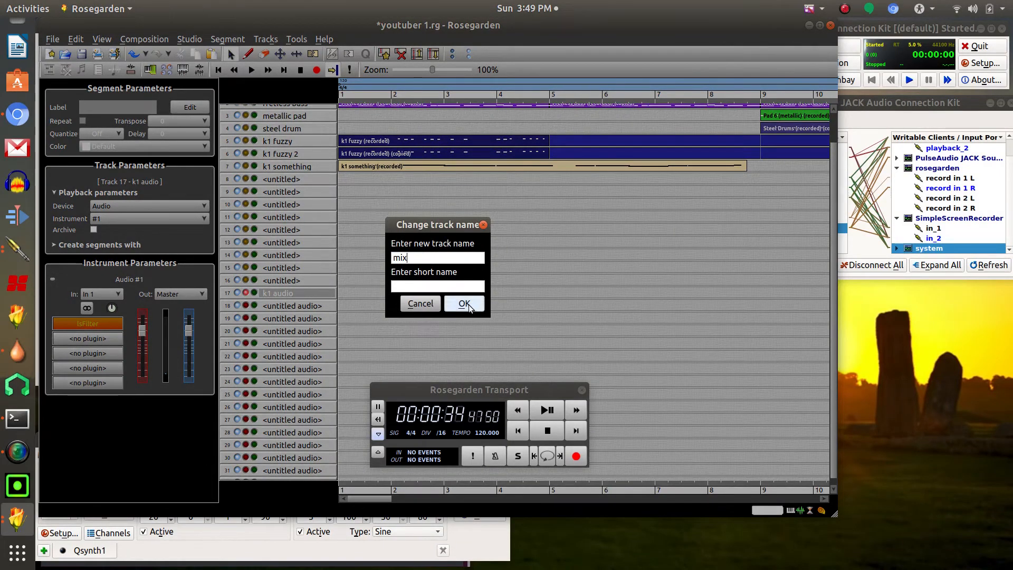
key("Return")
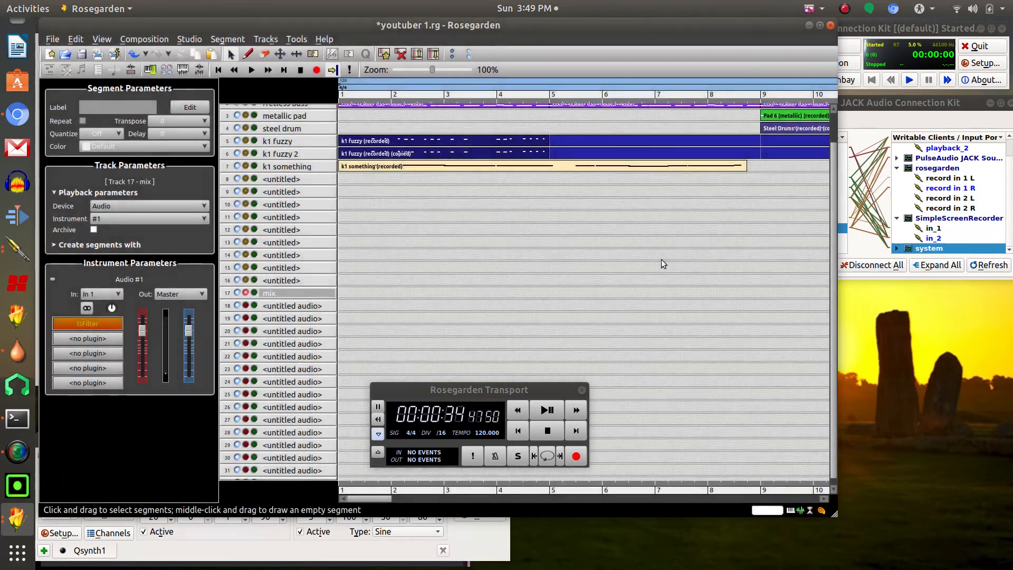
In the JACK connections, connect qsynth left to Rosegarden's record in 1 L and qsynth right to record in 1 R
left_click(925, 104)
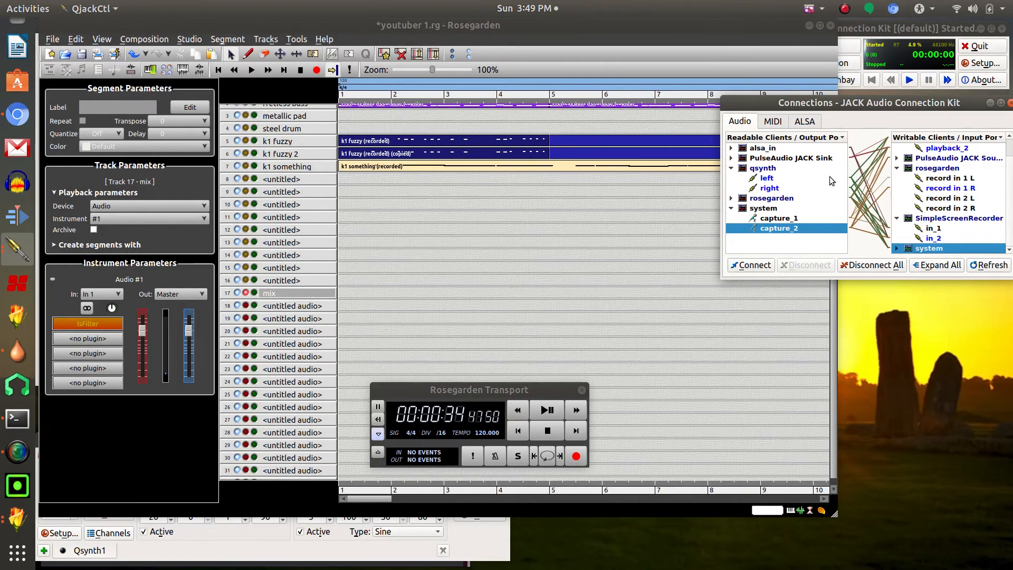
left_click(767, 179)
left_click(944, 179)
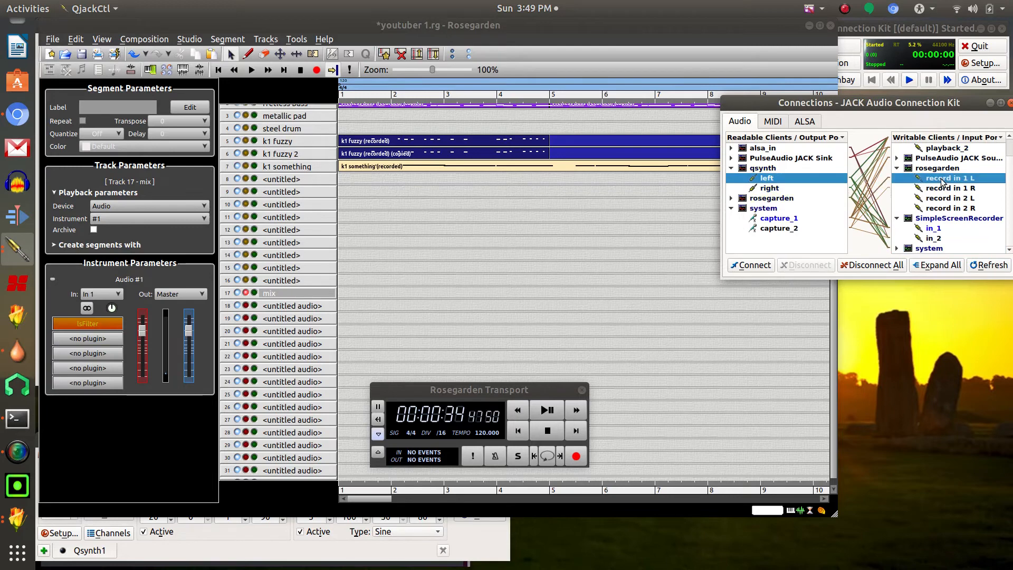
left_click(762, 264)
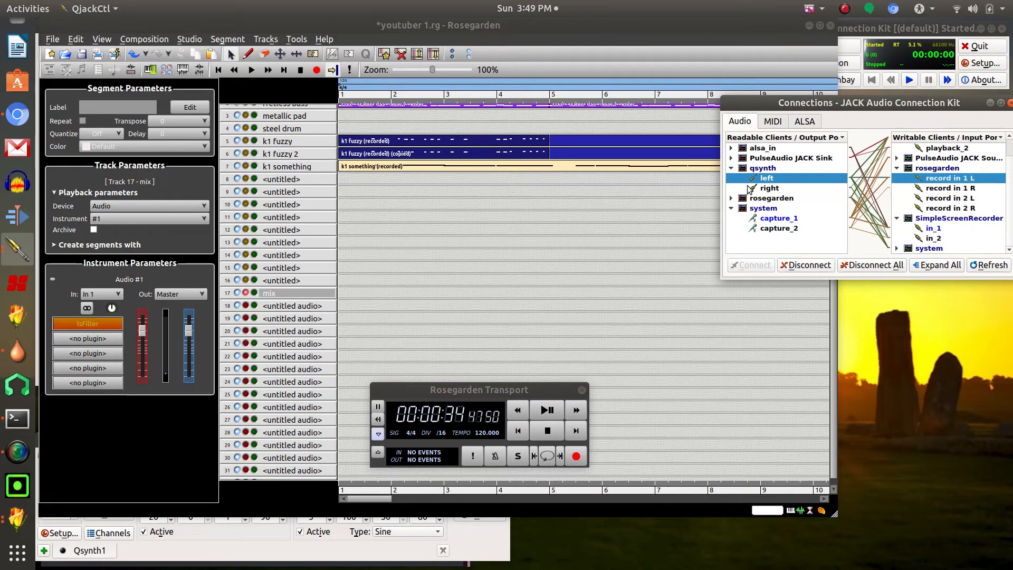
left_click(953, 189)
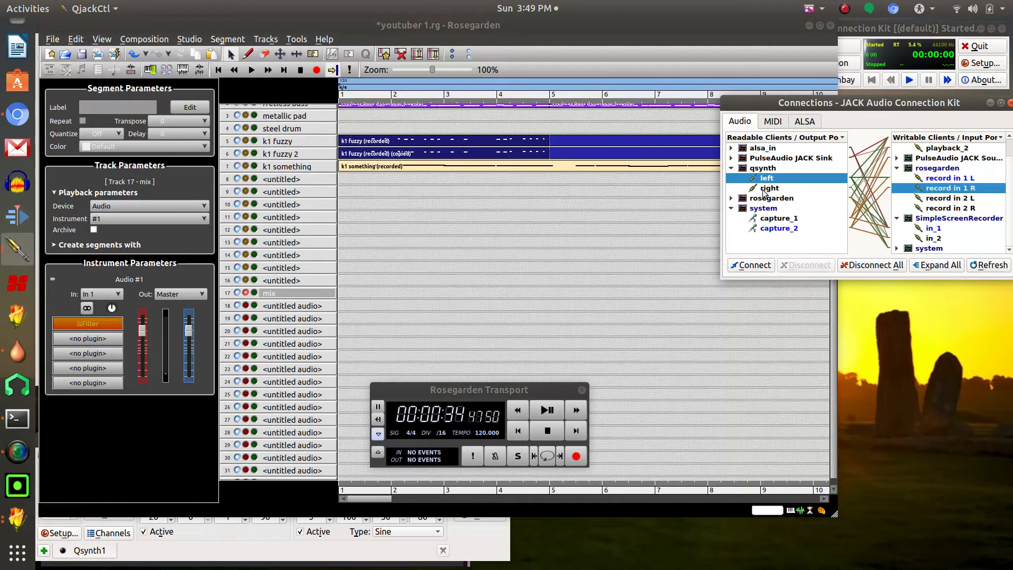
left_click(766, 189)
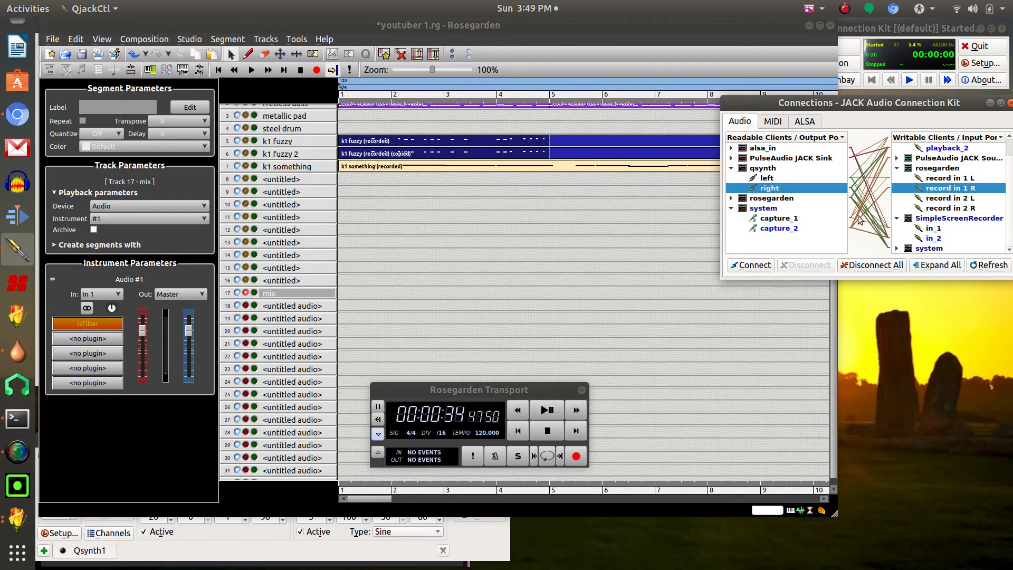
left_click(755, 264)
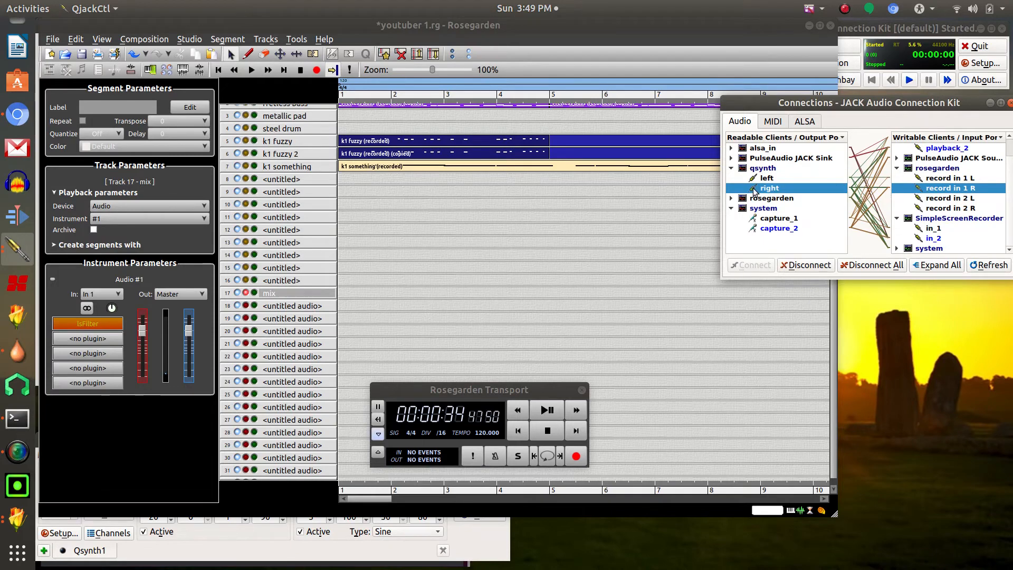
left_click(785, 221)
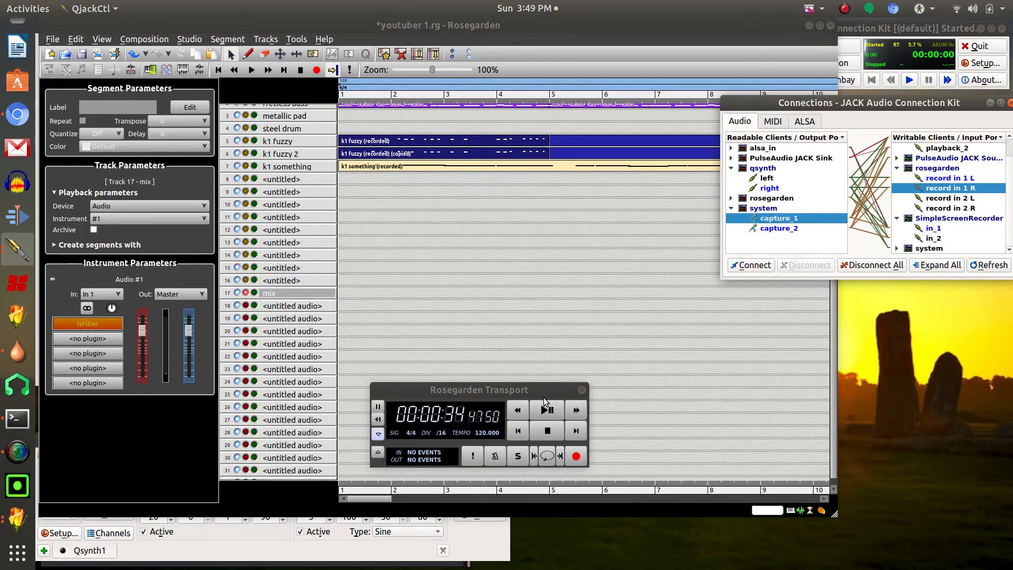
Record a short take on the mix track from the start of the composition and erase its segment
left_click(519, 433)
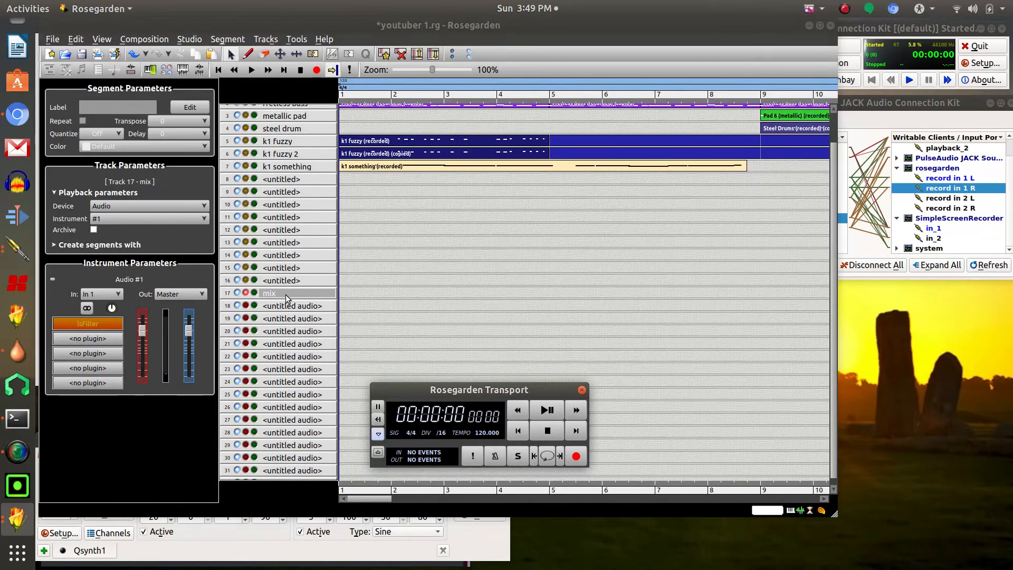
left_click(576, 456)
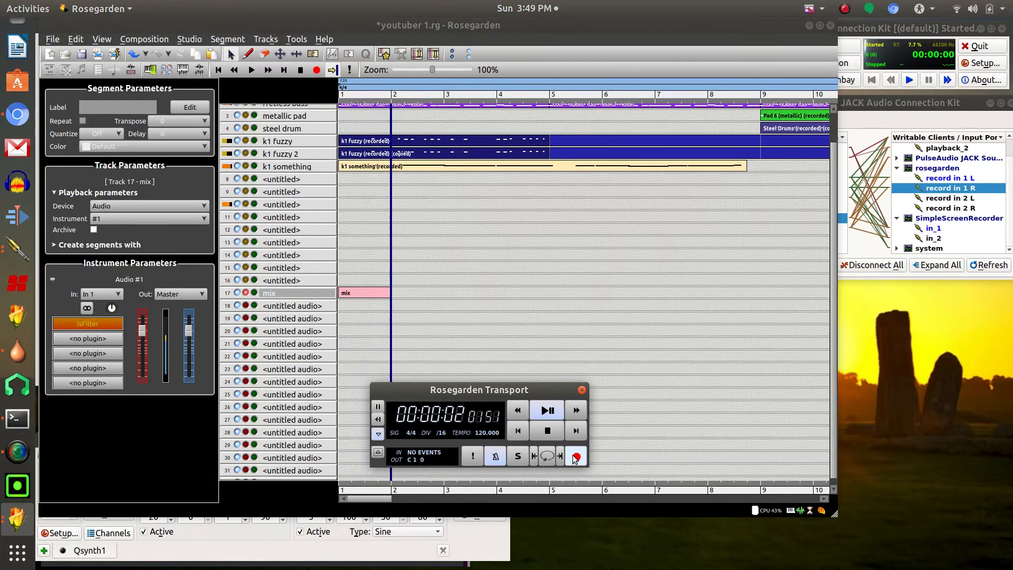
left_click(541, 432)
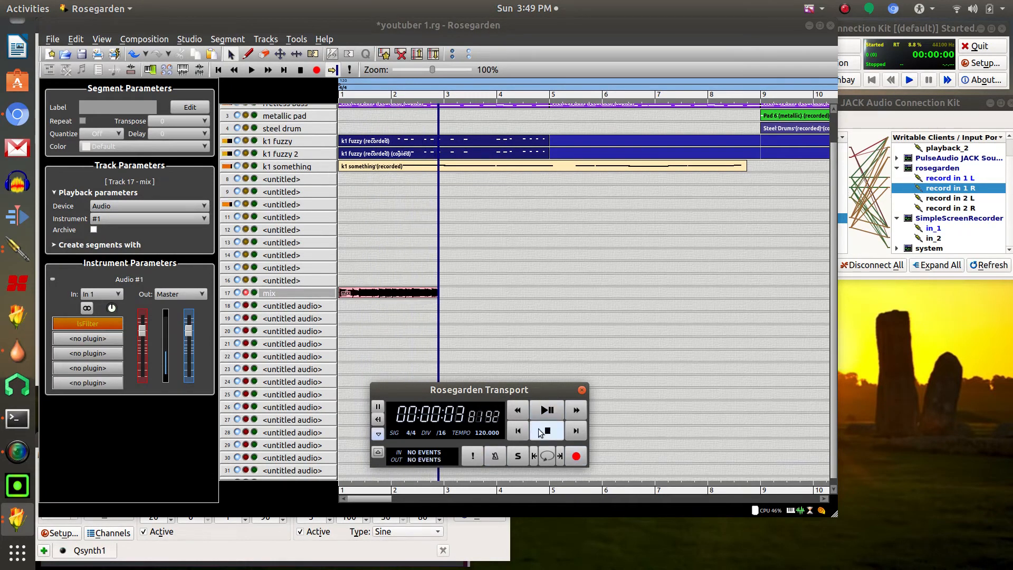
left_click(390, 299)
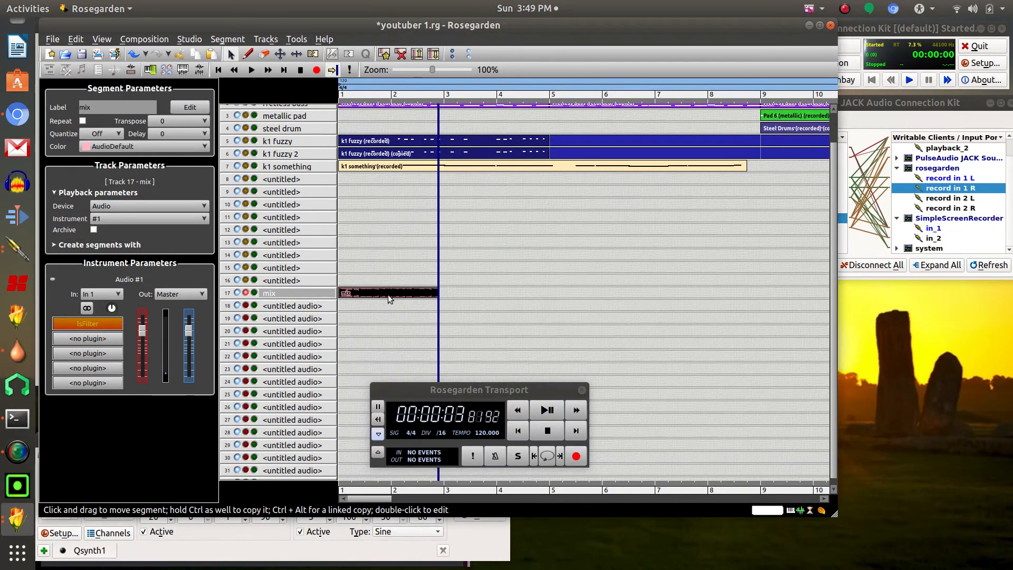
right_click(388, 299)
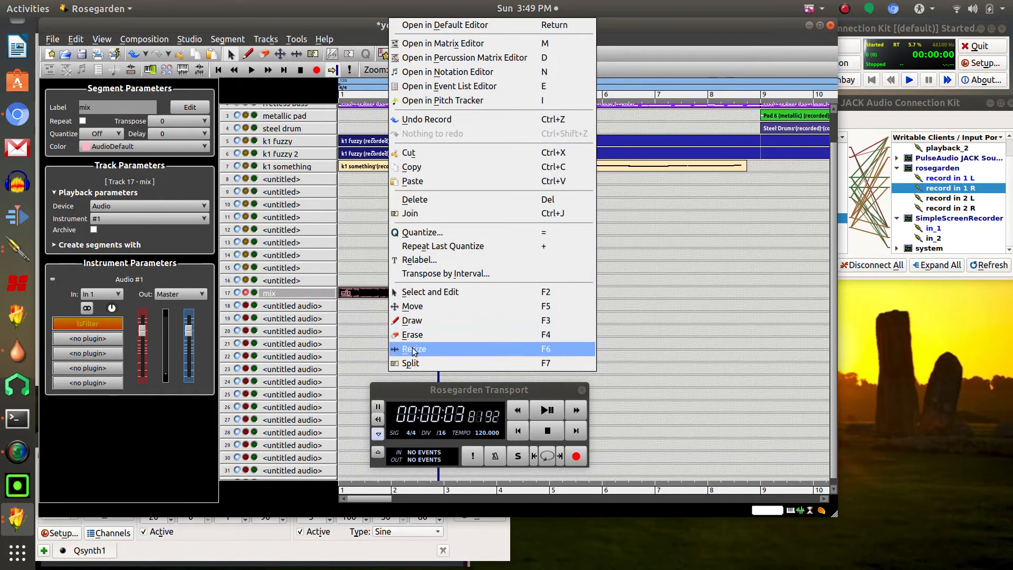
left_click(412, 336)
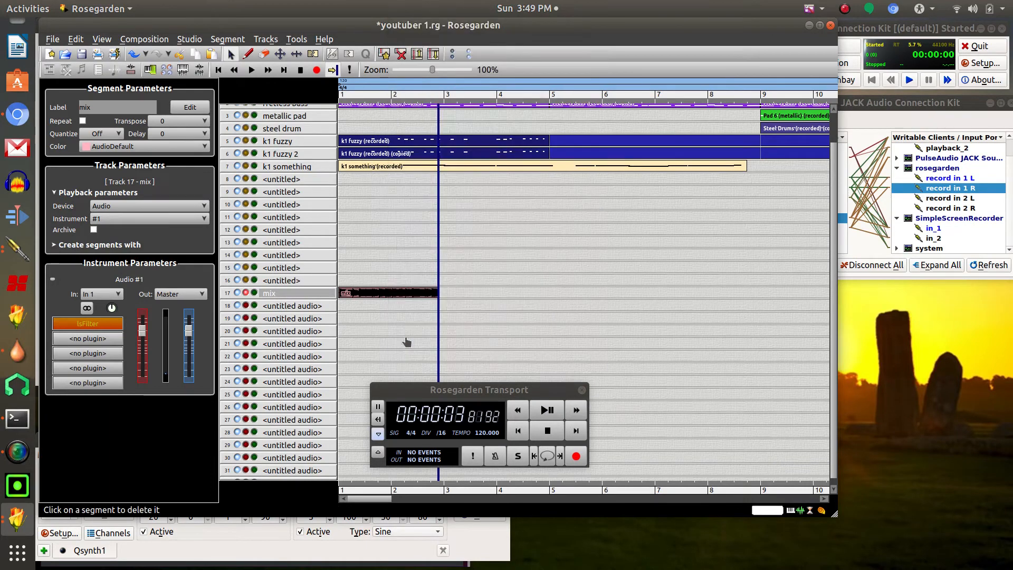
left_click(373, 300)
With looping off, record the composition onto the mix track from bar 1 to bar 9
left_click(520, 430)
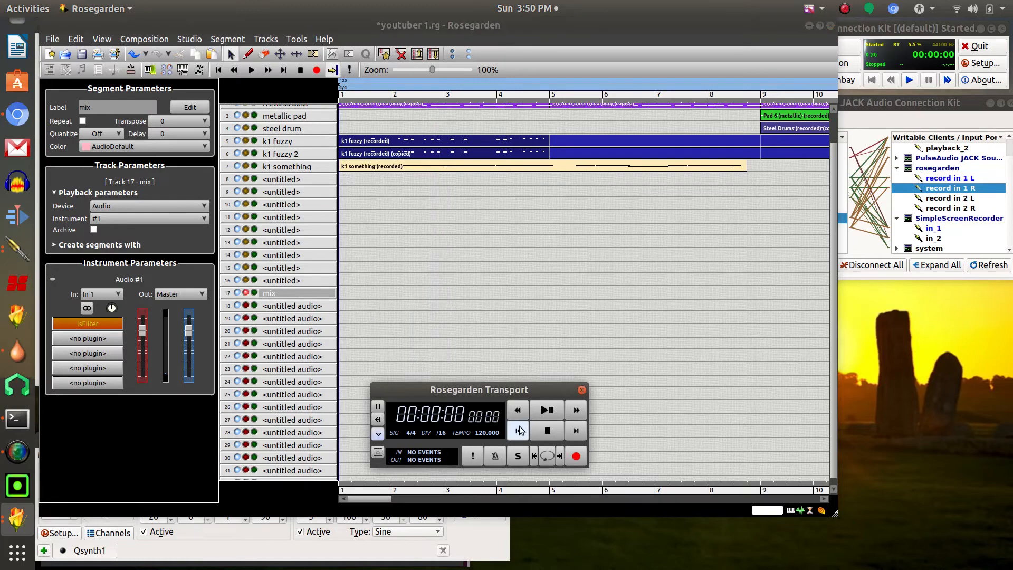
left_click(546, 459)
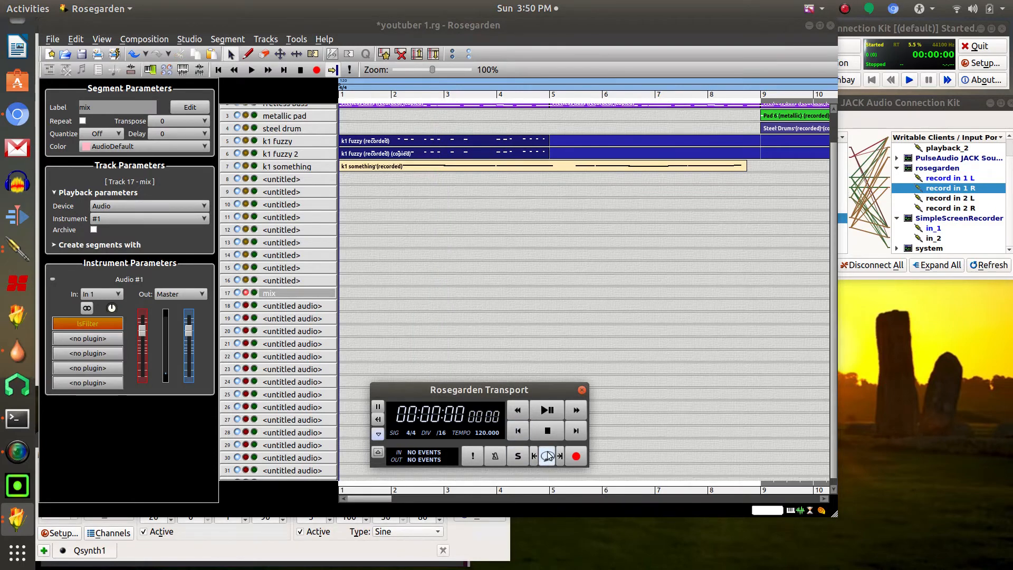
left_click(546, 456)
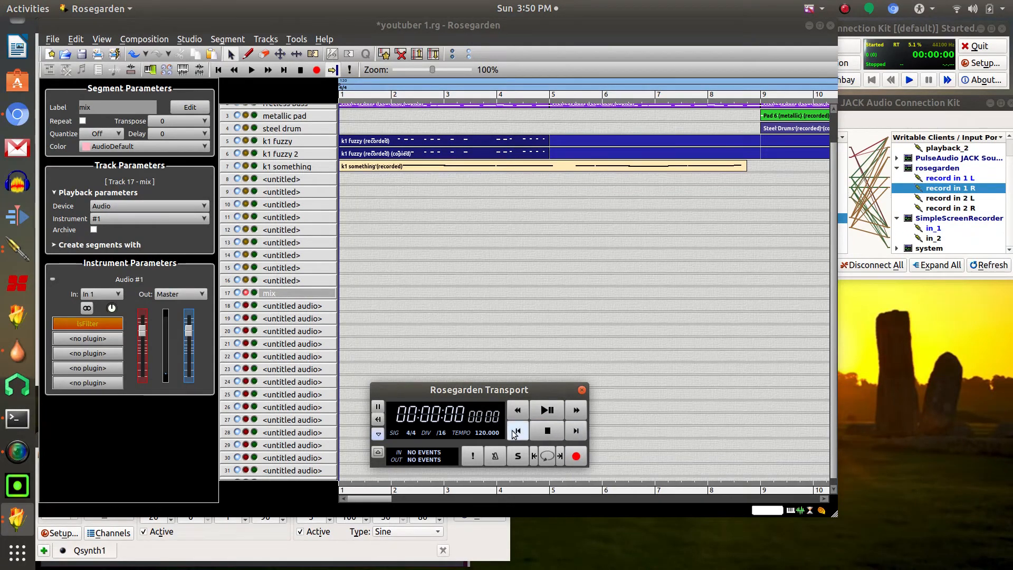
left_click(576, 458)
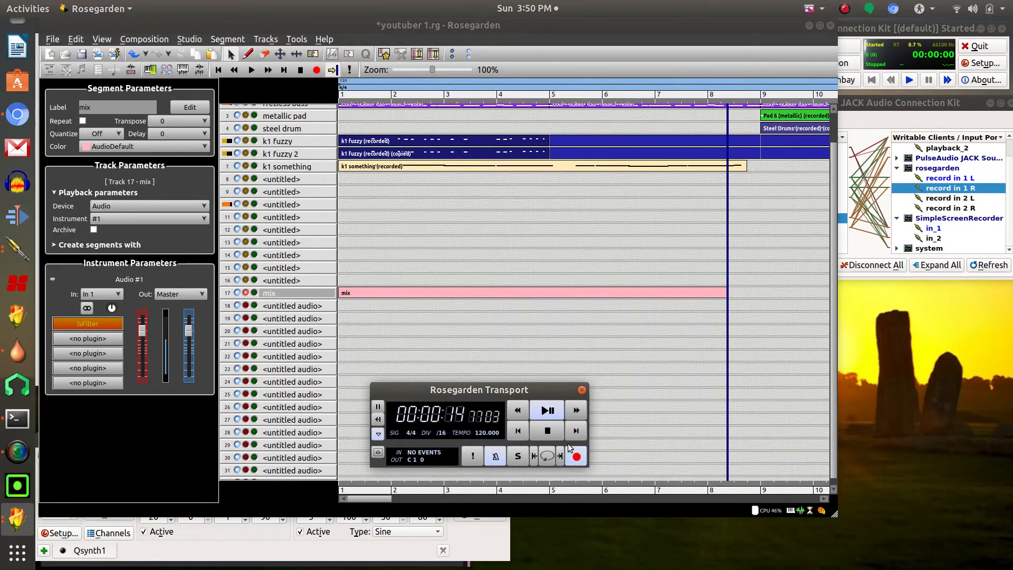
left_click(547, 431)
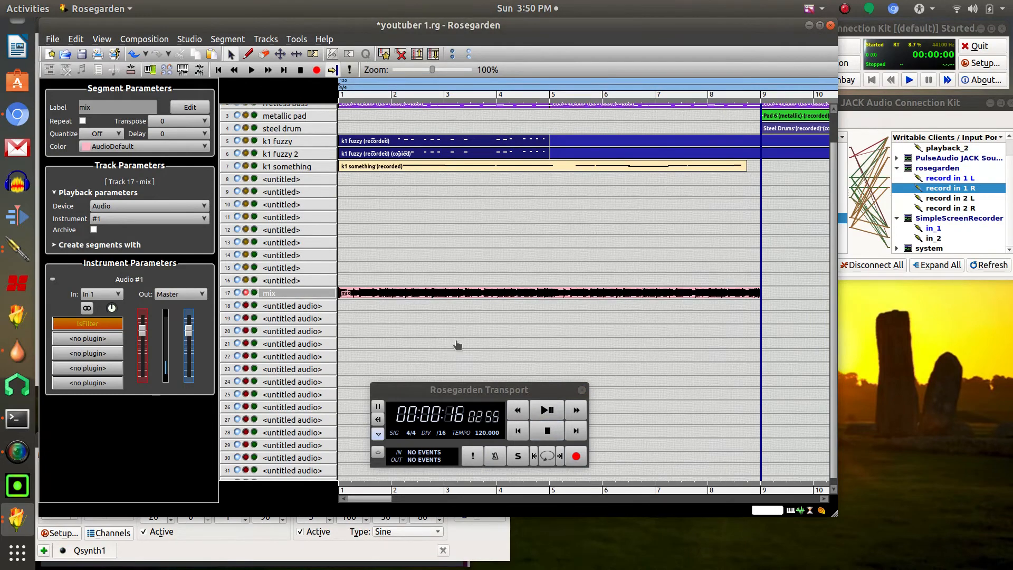
Play the mix track's recording soloed from the start, then turn solo off and erase the segment
left_click(517, 430)
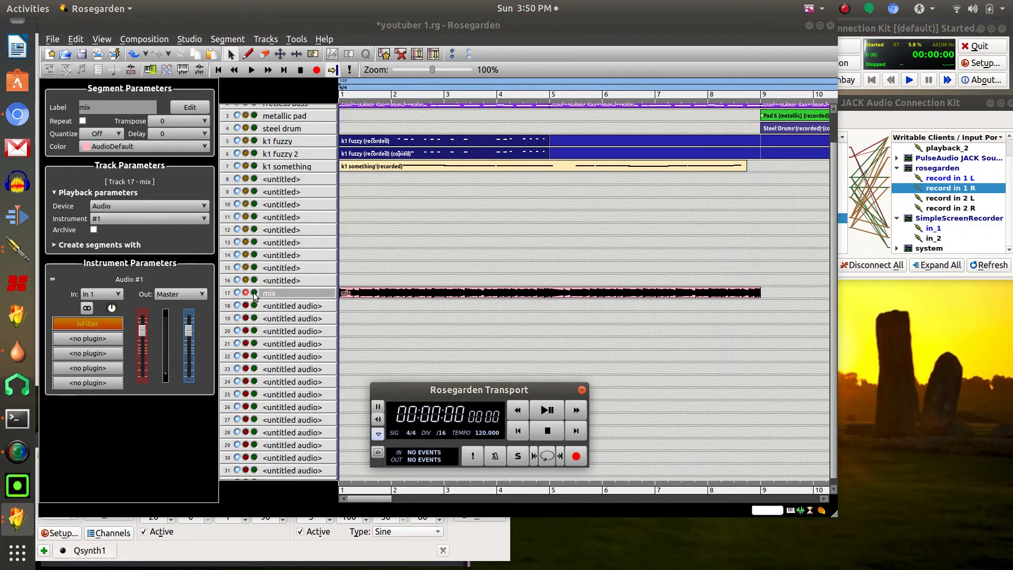
left_click(546, 411)
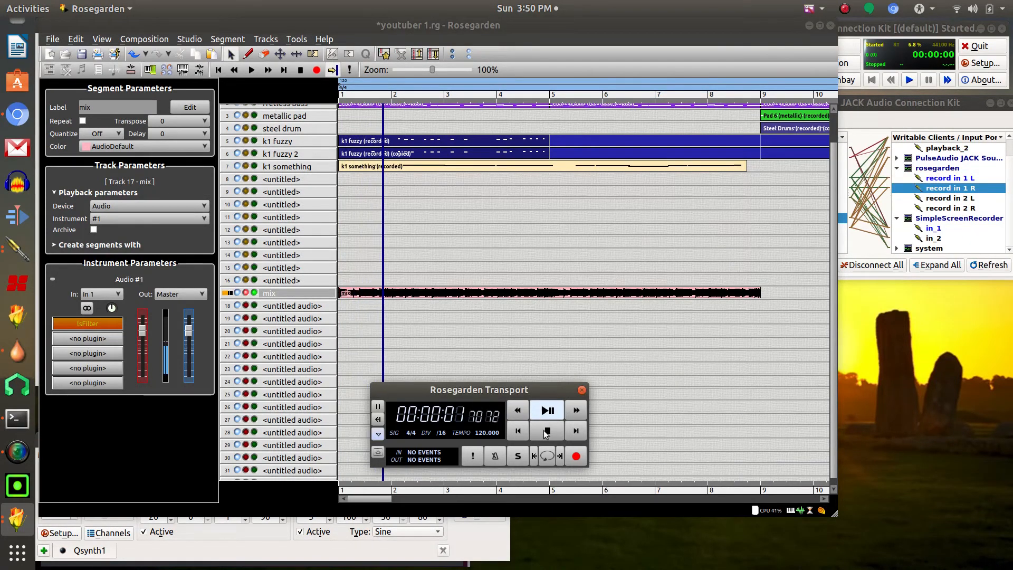
left_click(546, 431)
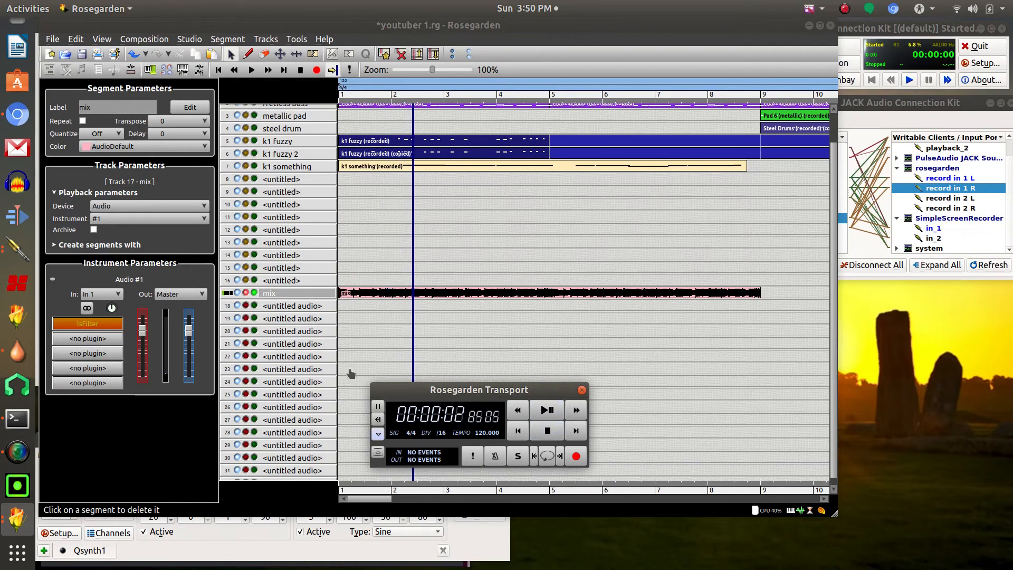
left_click(253, 294)
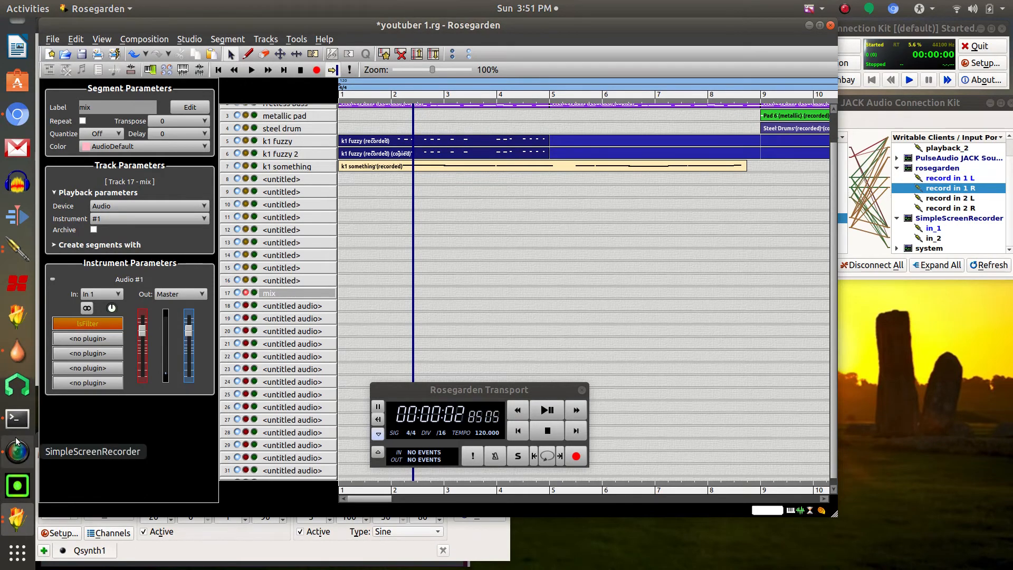
Switch to the terminal, exit AlsaMixer and search the available packages with "apt-cache search timemachine"
left_click(18, 418)
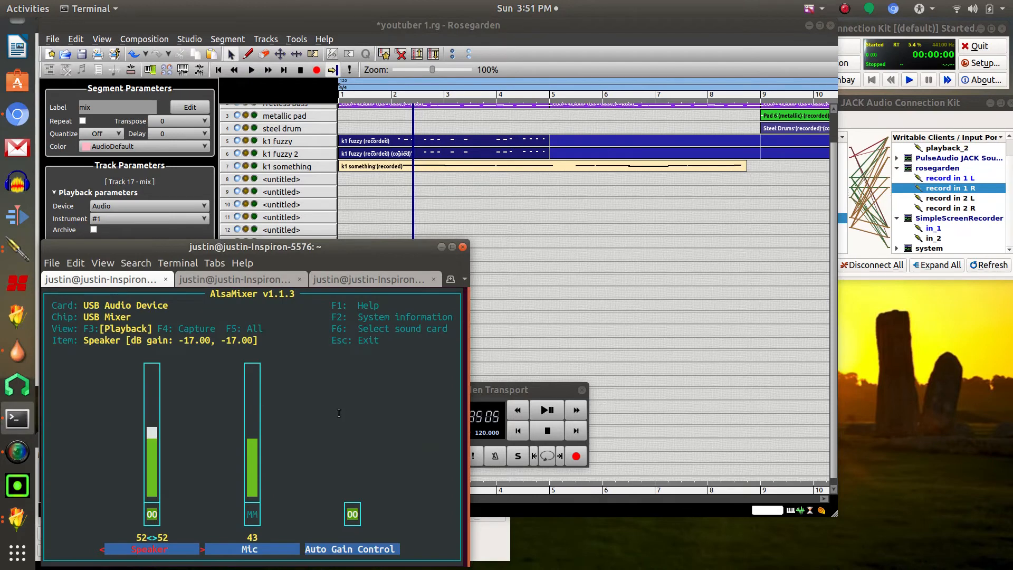
key("Escape")
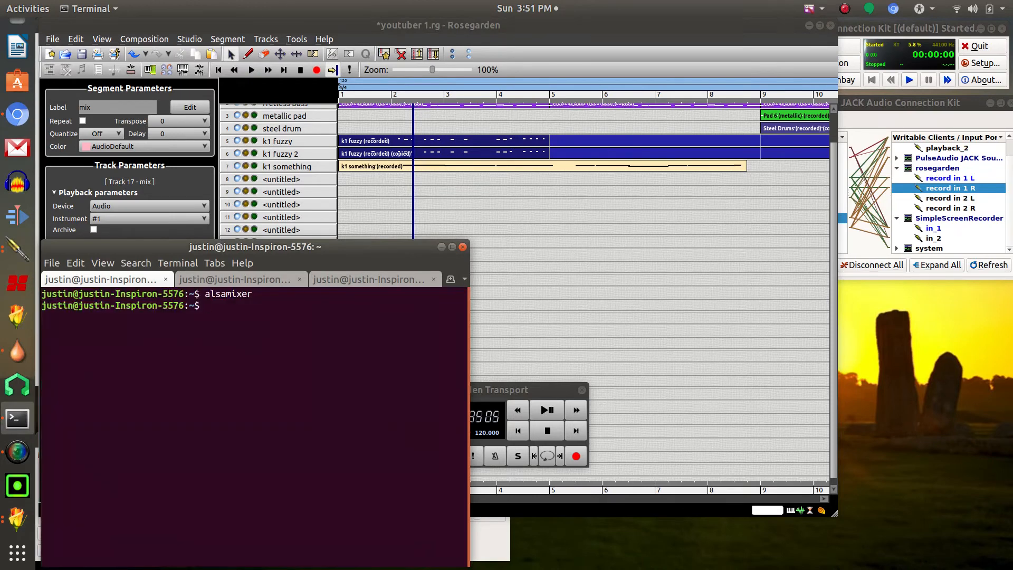
type("apt-cache search timemachine")
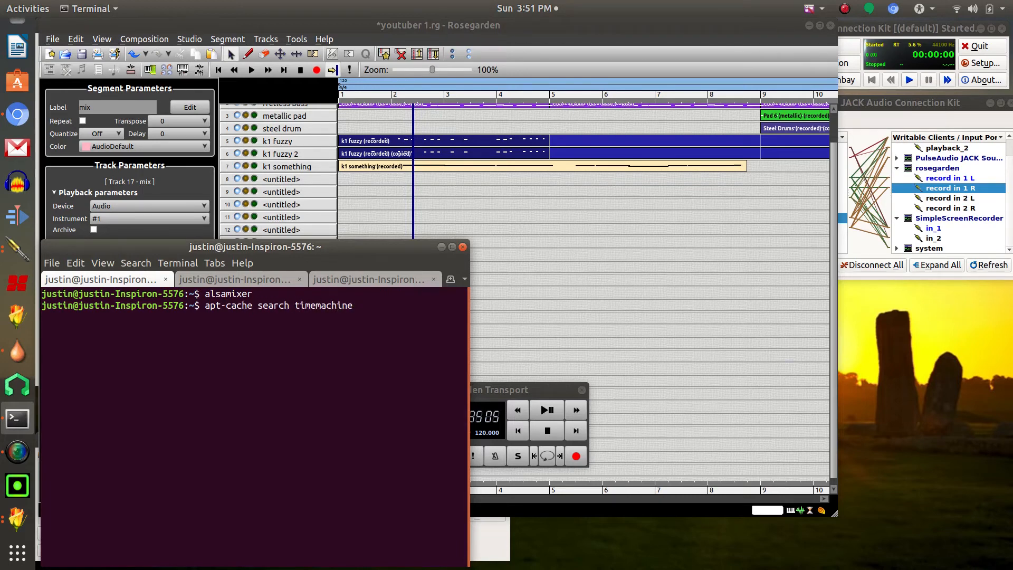
key("Return")
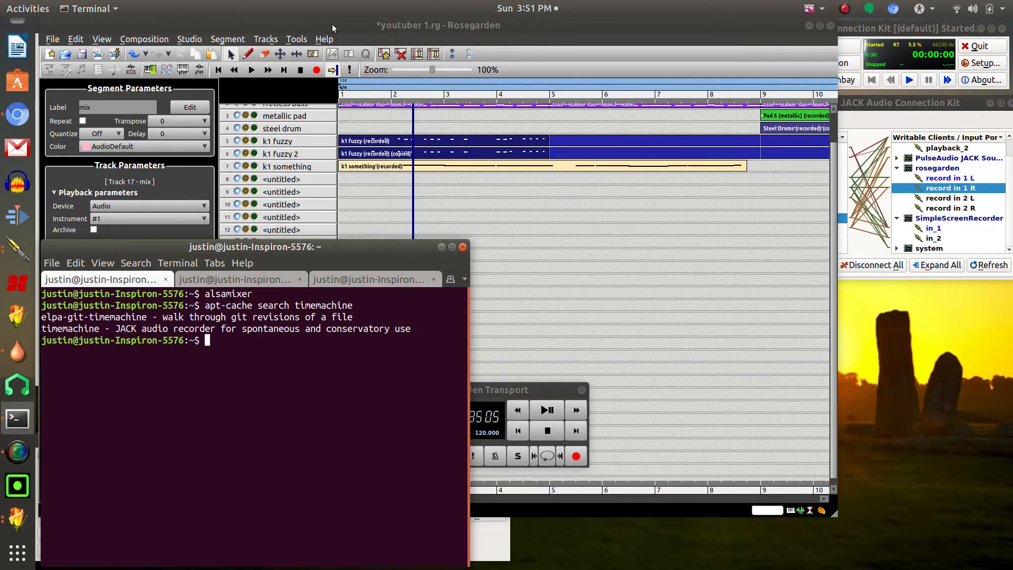
Bring Rosegarden back to the front, launch JACK Timemachine and place its window below the JACK connections window
left_click(350, 23)
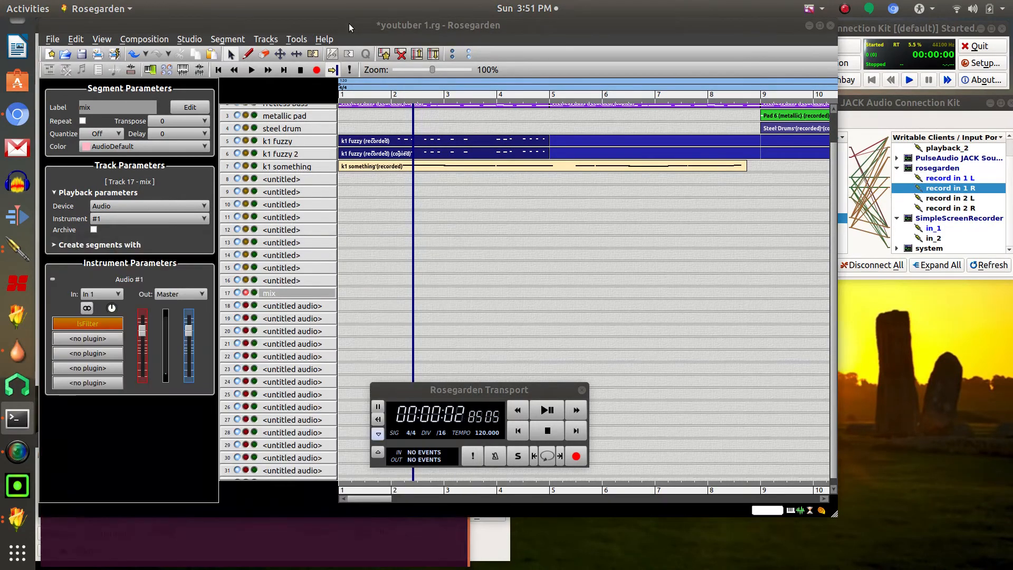
left_click(21, 488)
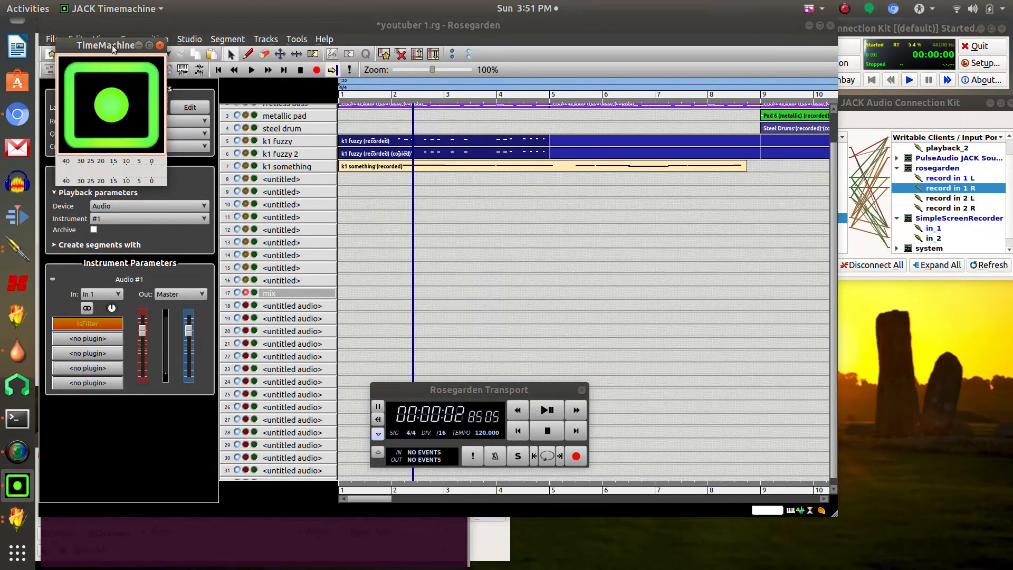
left_click_drag(112, 46, 895, 305)
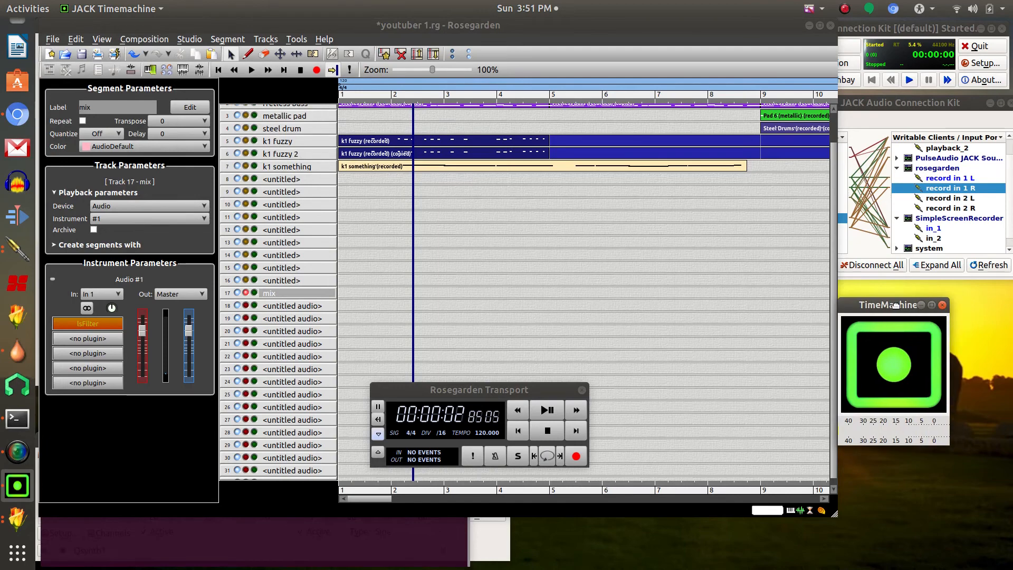
In the JACK connections, connect the system capture outputs to TimeMachine and expand TimeMachine to show its input ports
left_click(909, 103)
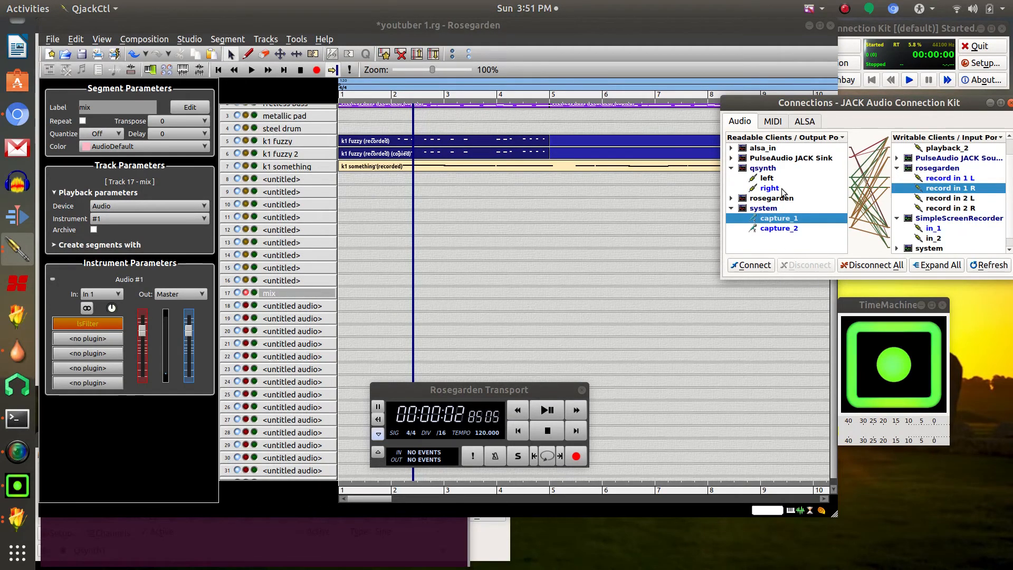
left_click(775, 208)
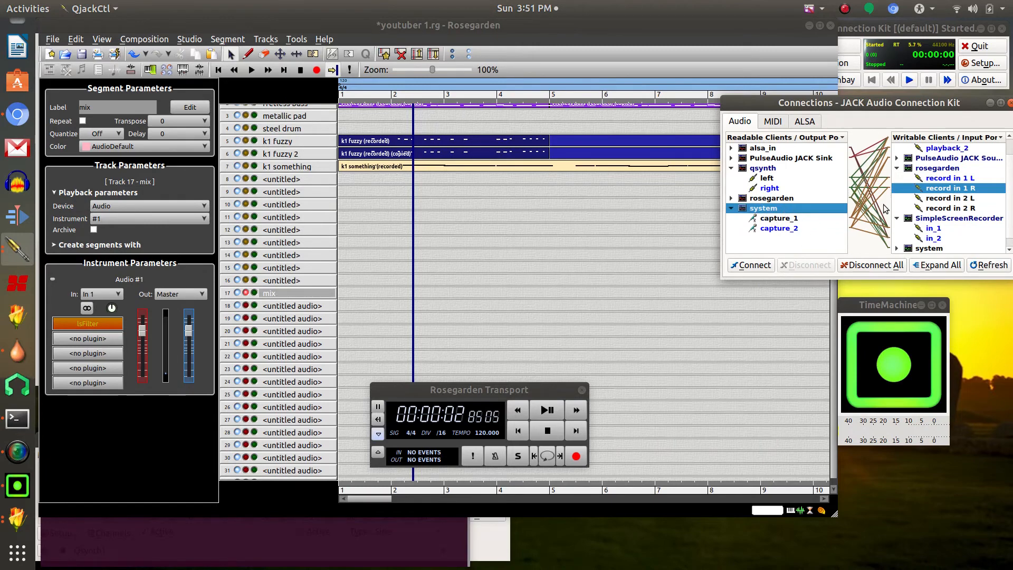
scroll(1010, 205, "down", 1)
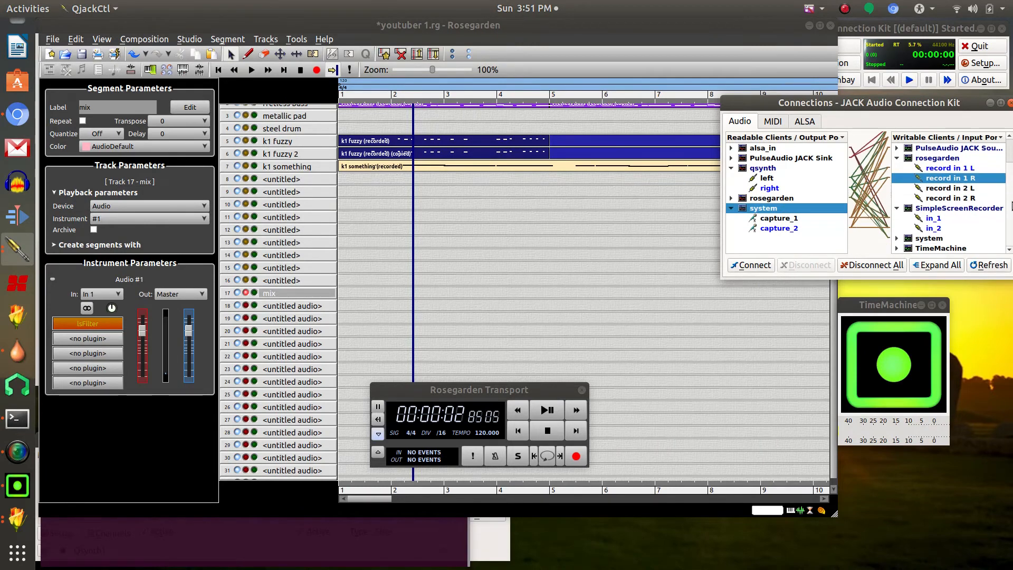
left_click(941, 248)
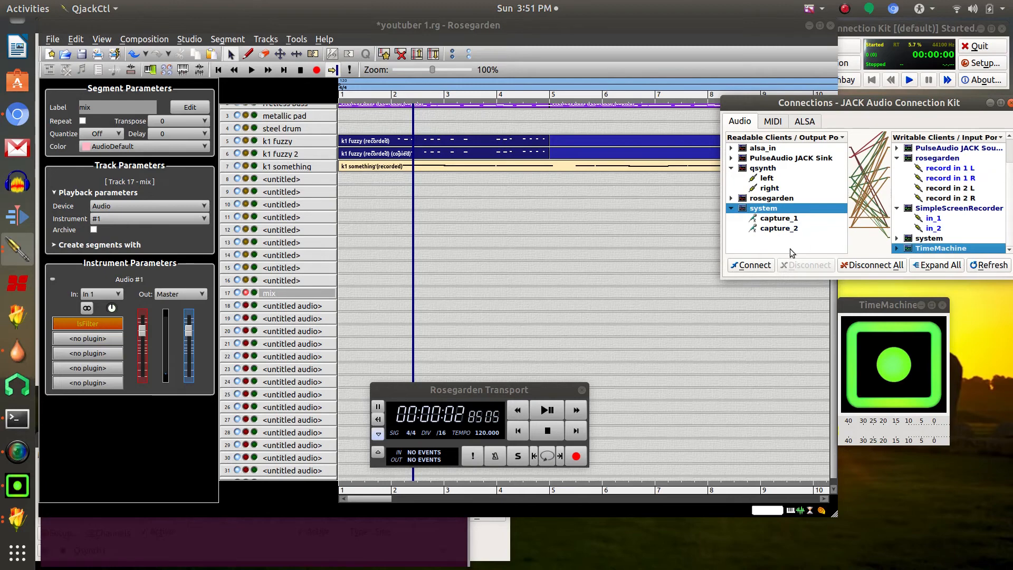
left_click(746, 267)
left_click(897, 248)
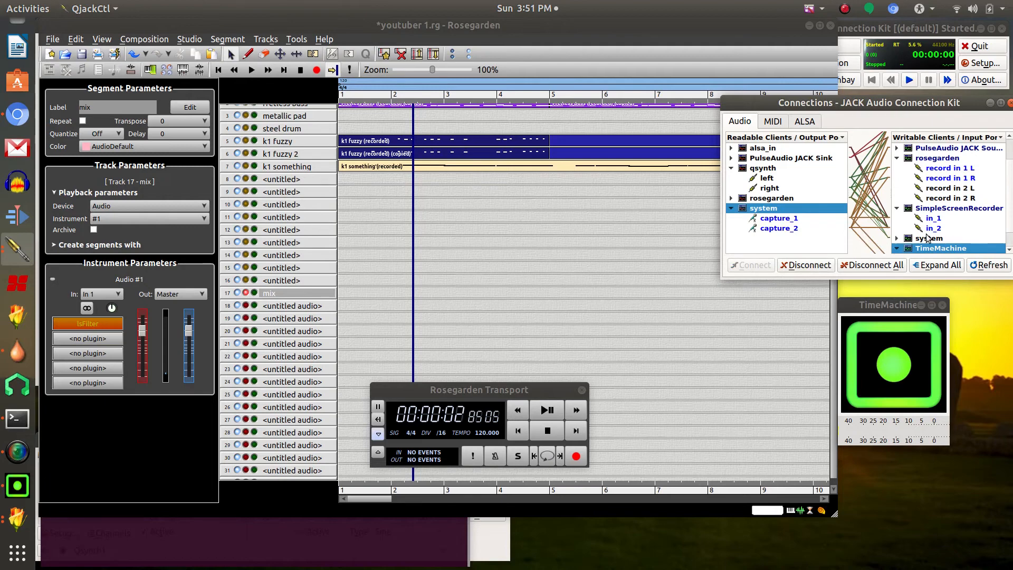
left_click(1007, 249)
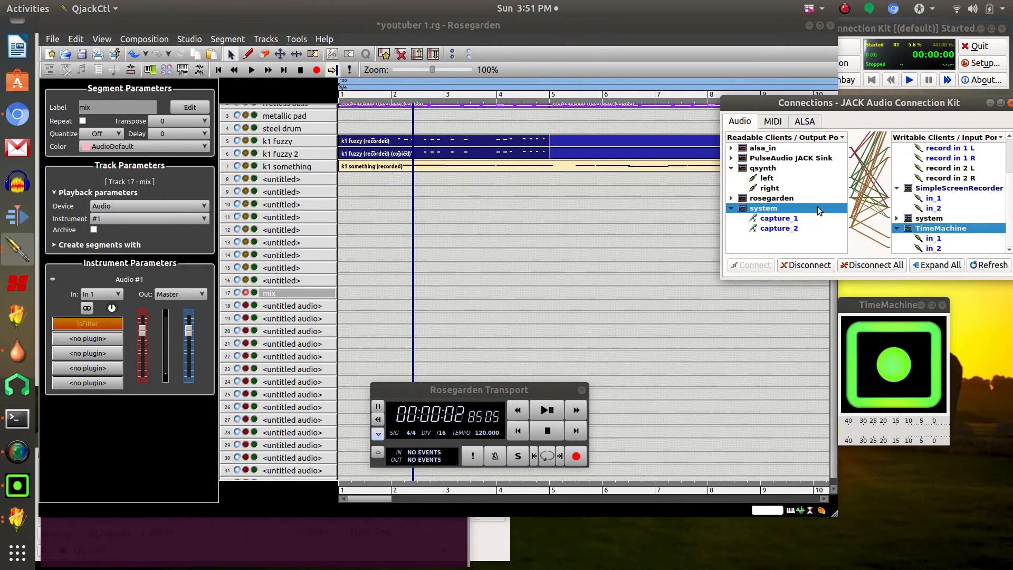
Connect the qsynth outputs to TimeMachine, test its meters with a short playback in Rosegarden, and return to the start
left_click(769, 169)
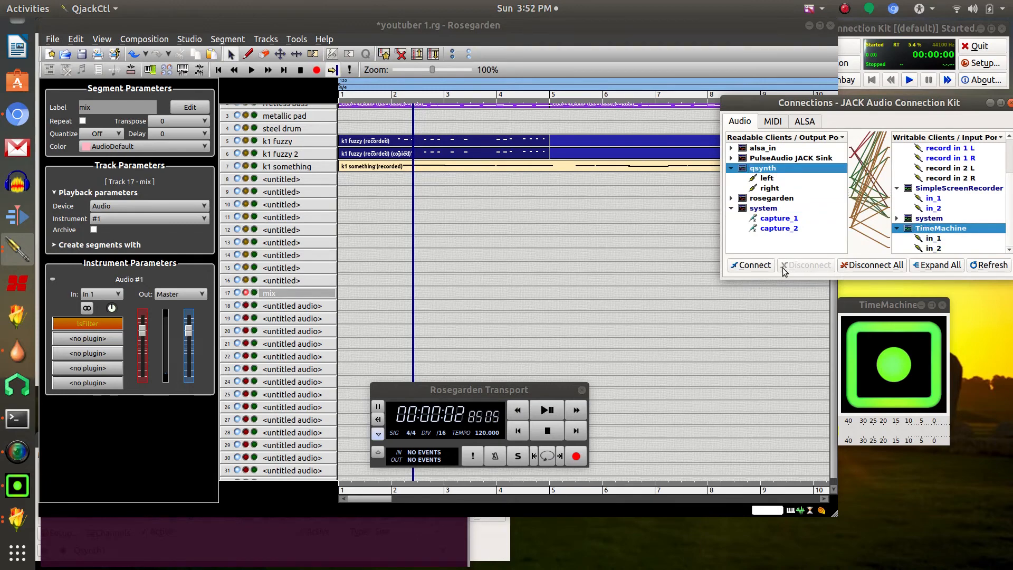
left_click(763, 266)
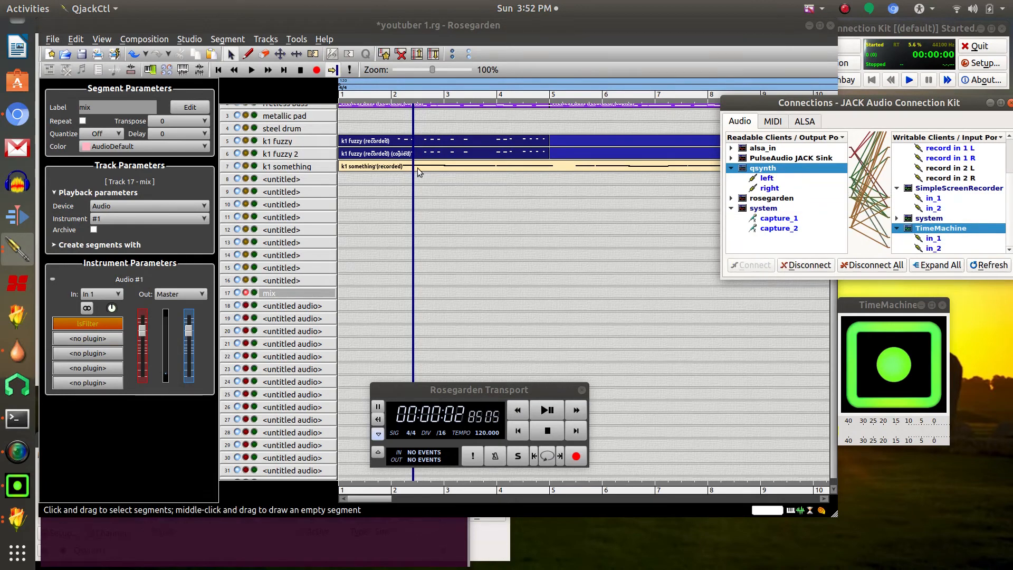
left_click(546, 413)
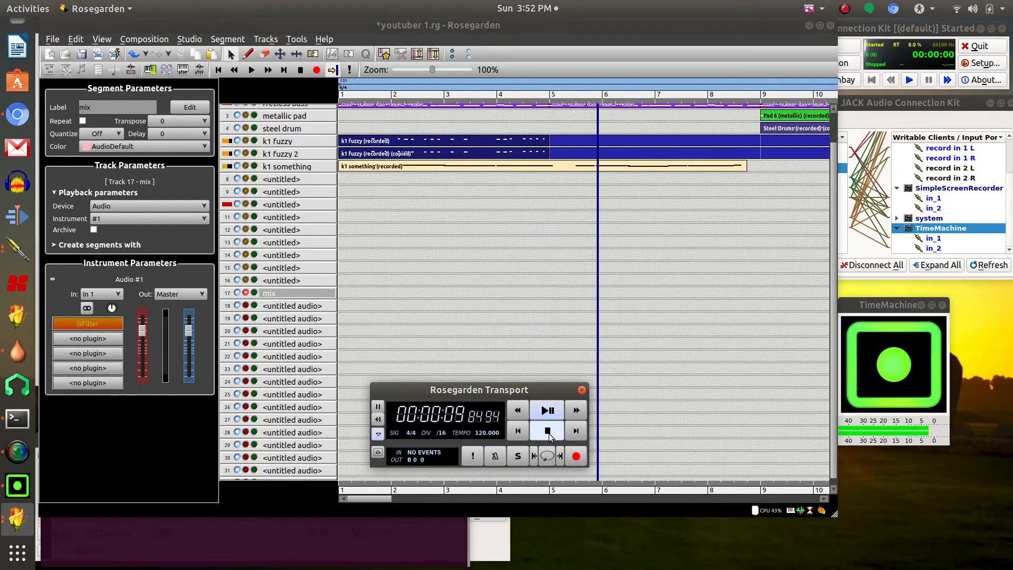
left_click(518, 431)
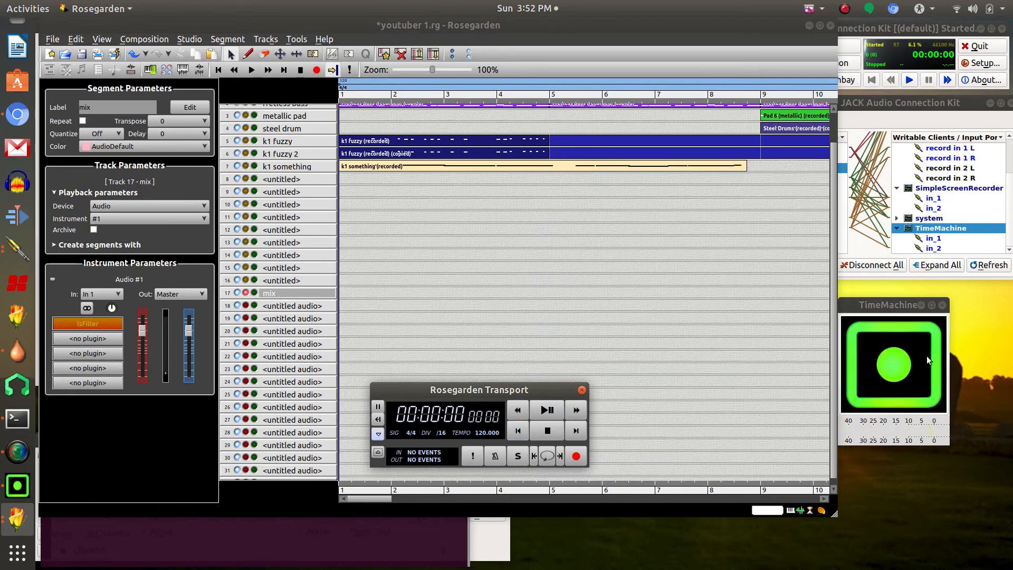
Start recording in TimeMachine, play the composition from the beginning in Rosegarden, and stop playback
left_click(898, 366)
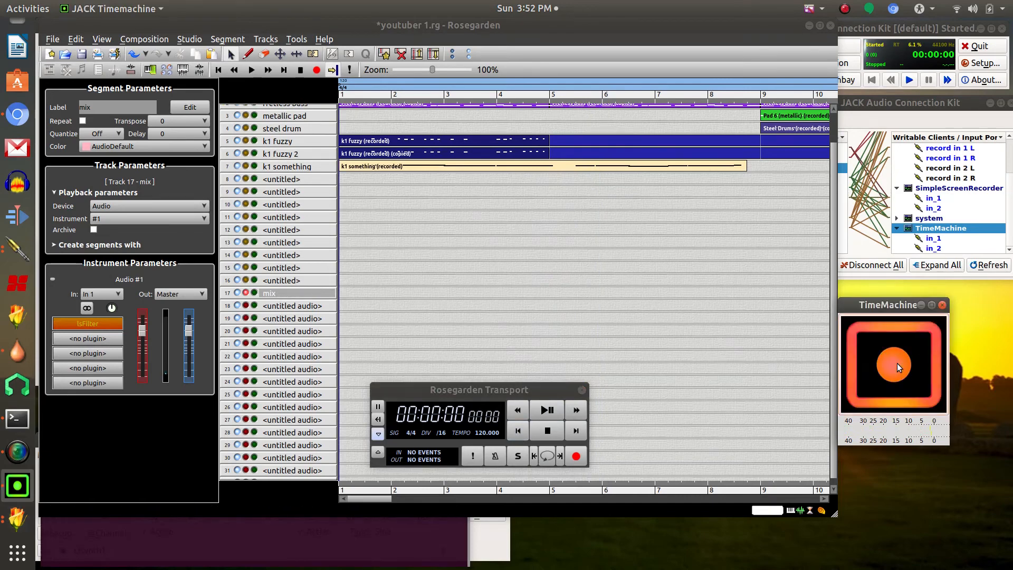
left_click(553, 412)
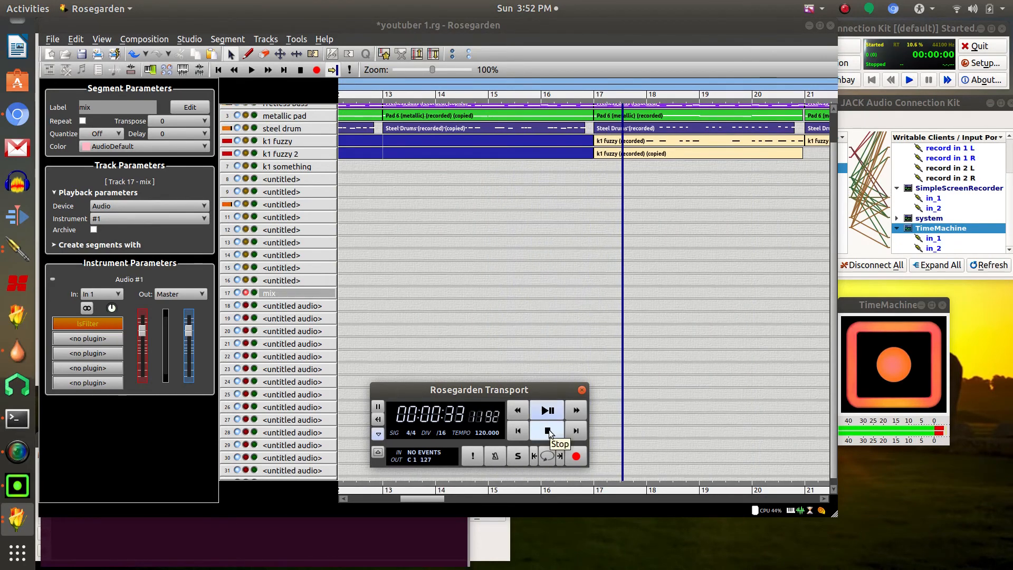
left_click(548, 432)
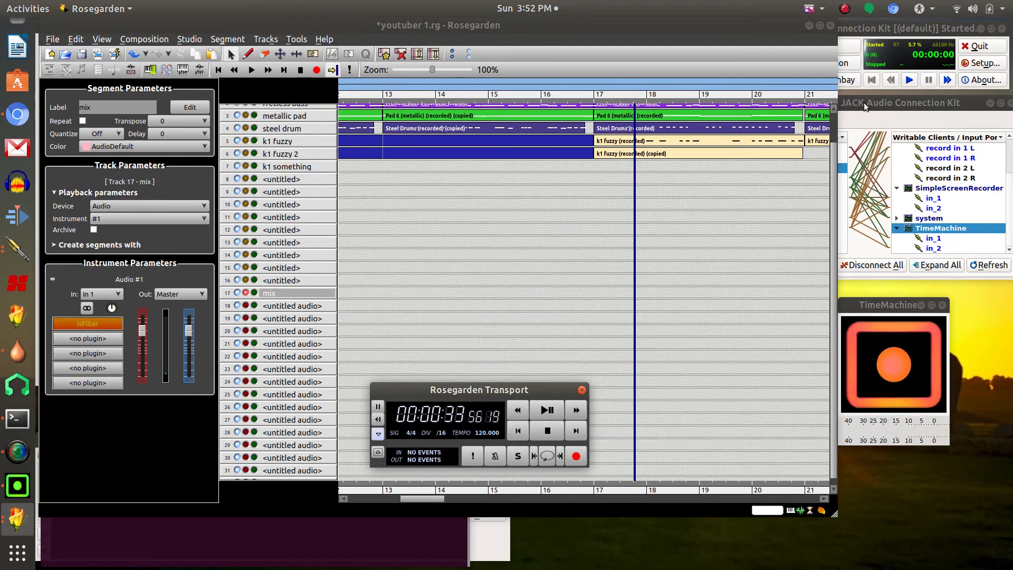
Switch to Qsynth and lower its master gain to 74
left_click(499, 558)
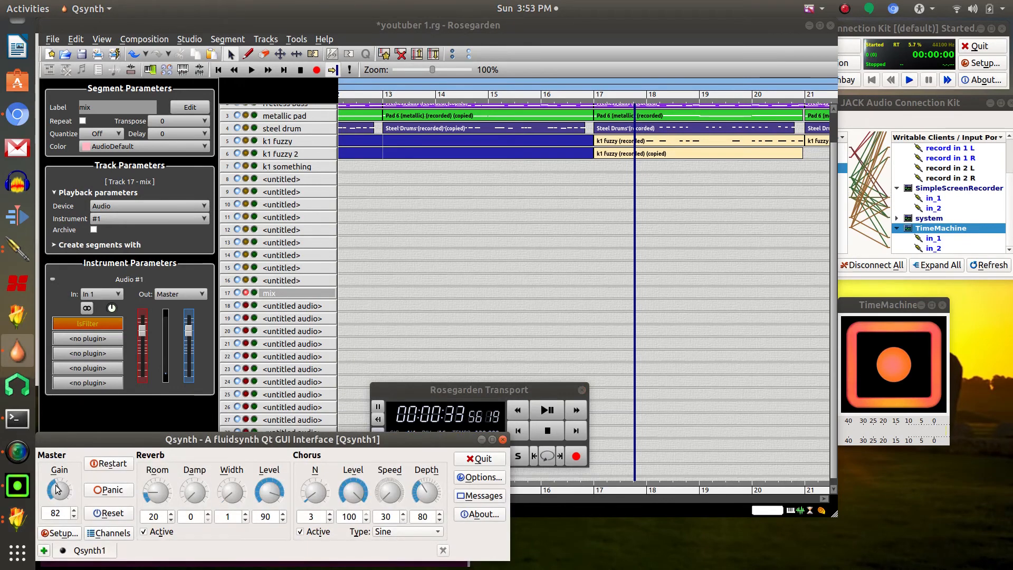
scroll(58, 489, "down", 4)
scroll(57, 491, "up", 1)
Open the home folder in the file manager and select the TimeMachine recording tm-2018-08-26T15:52:05.w64
left_click(899, 304)
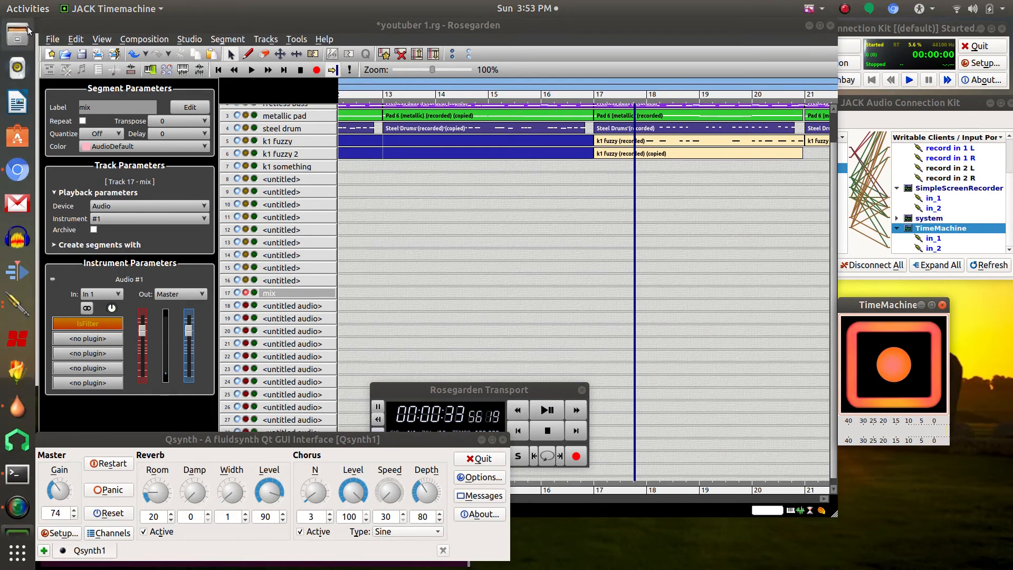
left_click(18, 36)
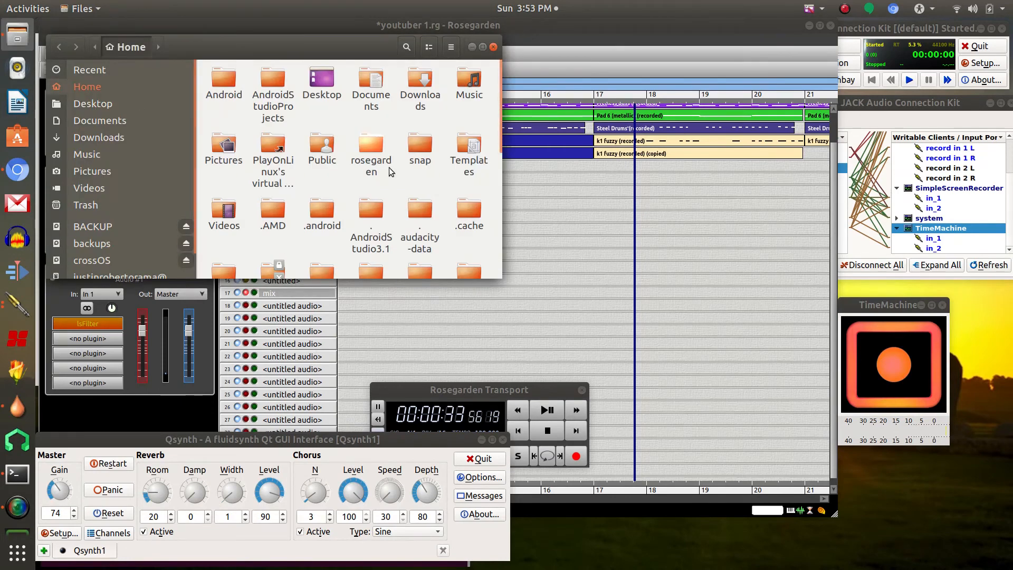
scroll(390, 171, "down", 5)
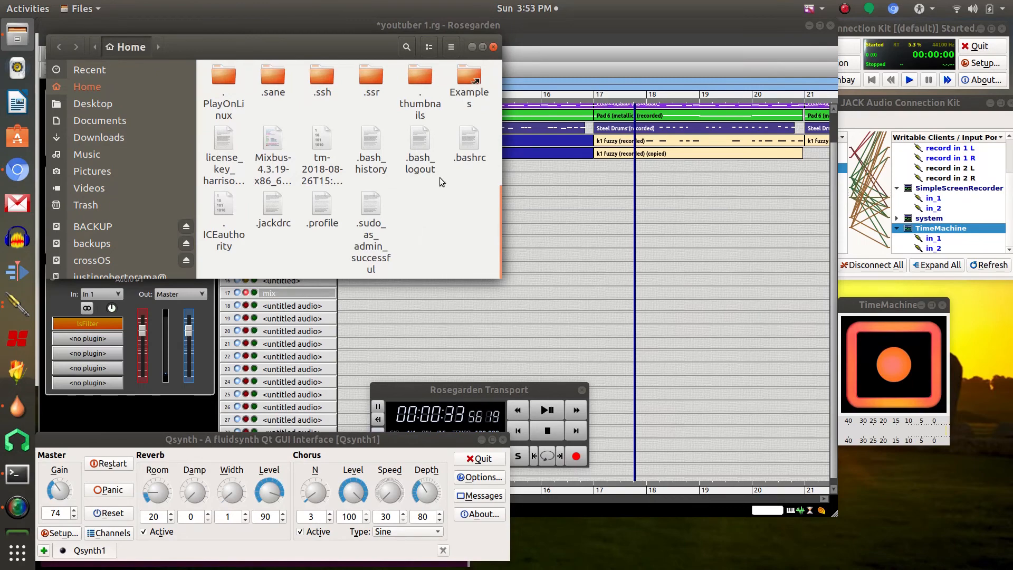
left_click(320, 144)
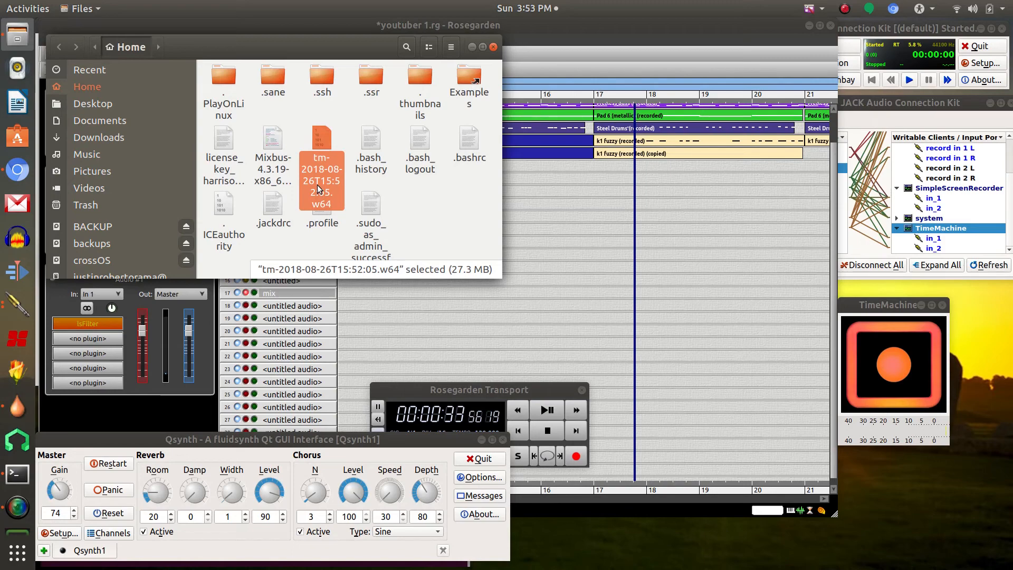
Open the selected recording with Audacity, making a copy of the file before editing, and dismiss the welcome window
right_click(320, 141)
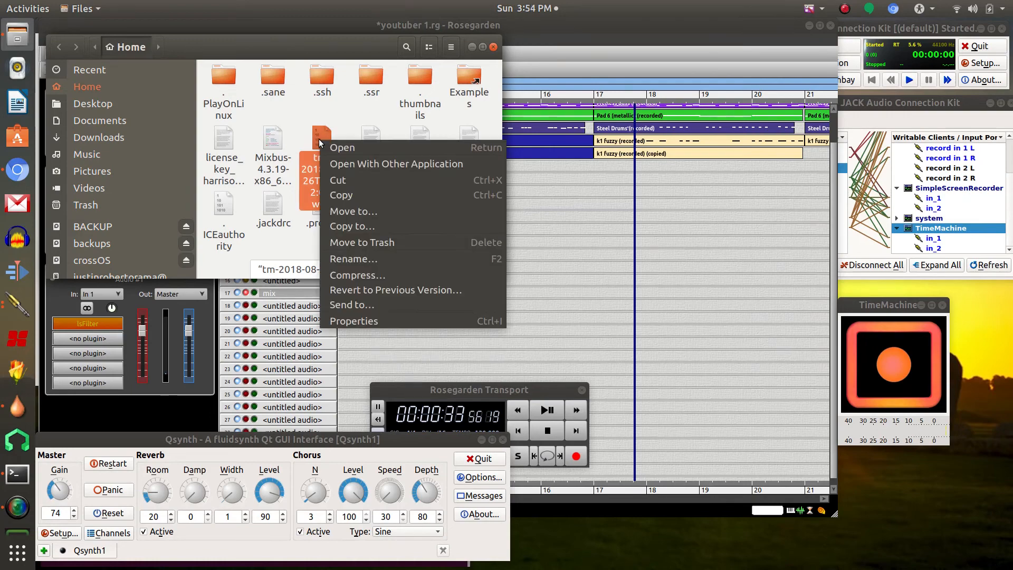
left_click(352, 165)
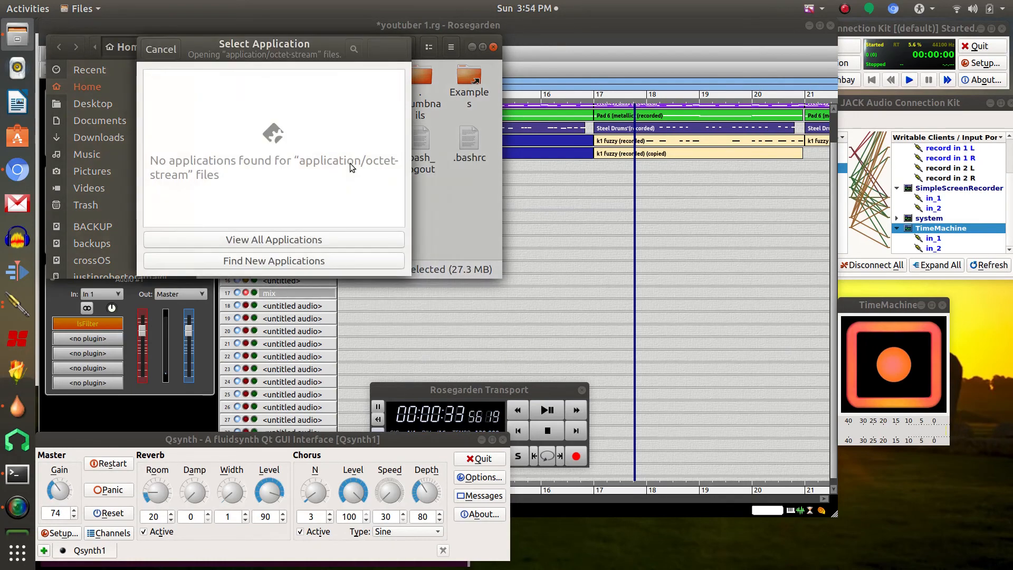
left_click(298, 245)
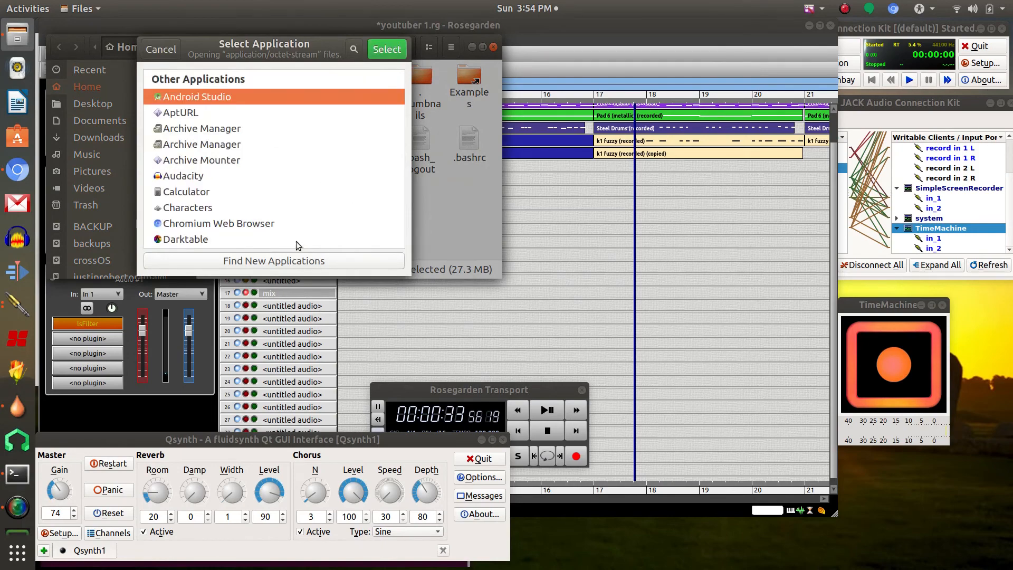
left_click(210, 186)
left_click(195, 179)
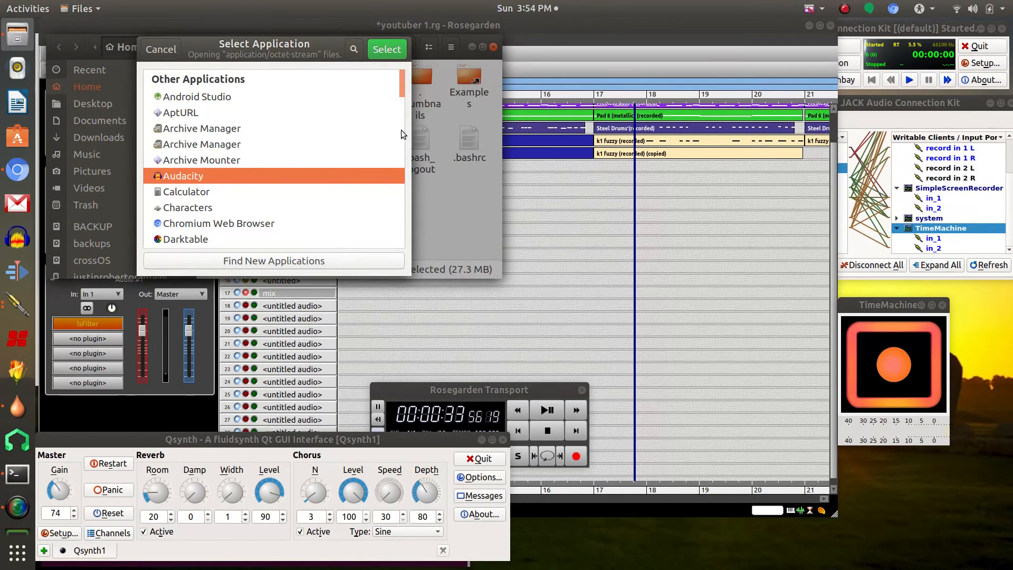
left_click(383, 45)
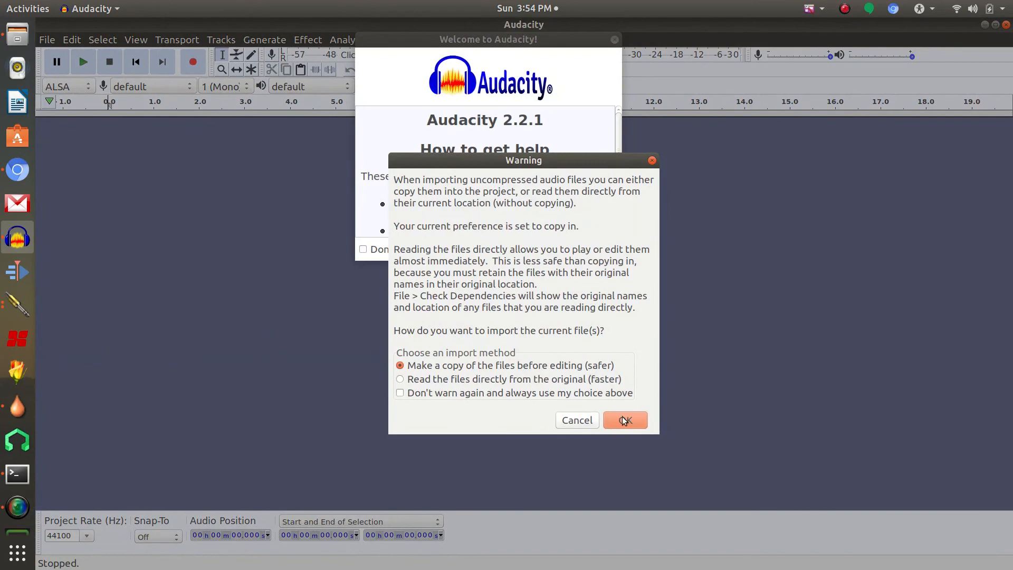
left_click(624, 421)
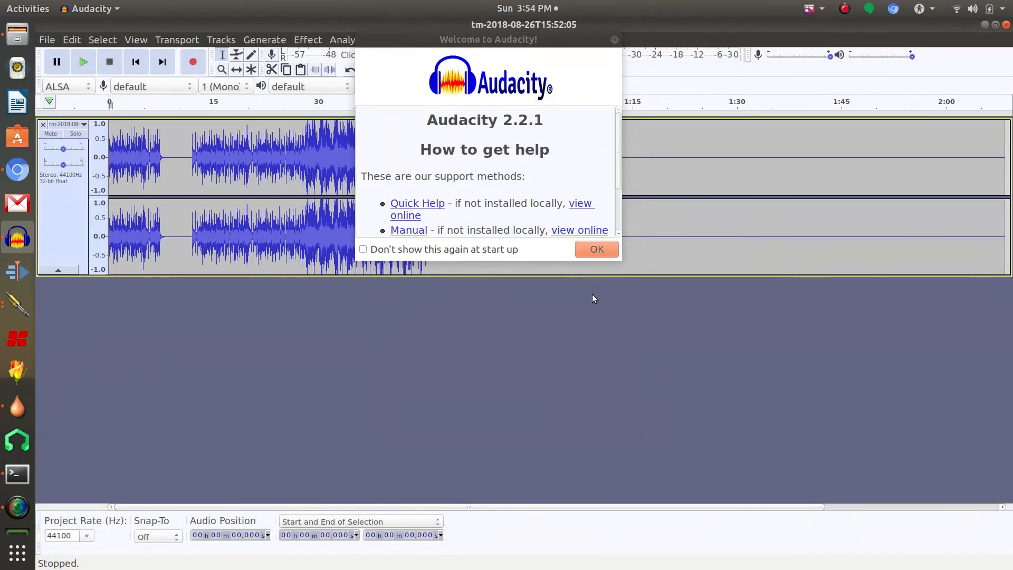
left_click(597, 249)
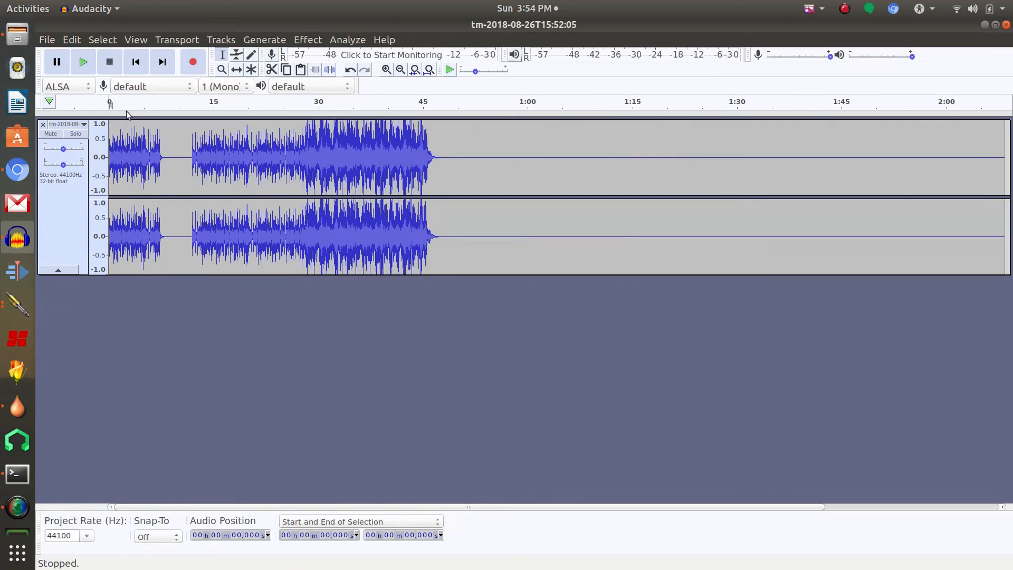
Play the imported recording from near its start, and close Audacity without saving the project
left_click(115, 101)
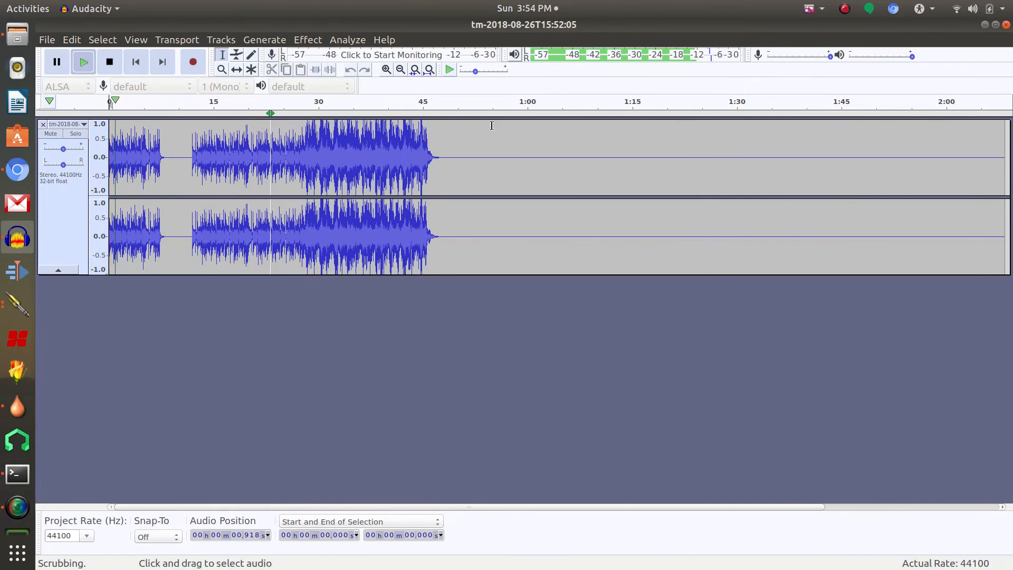
left_click(1007, 25)
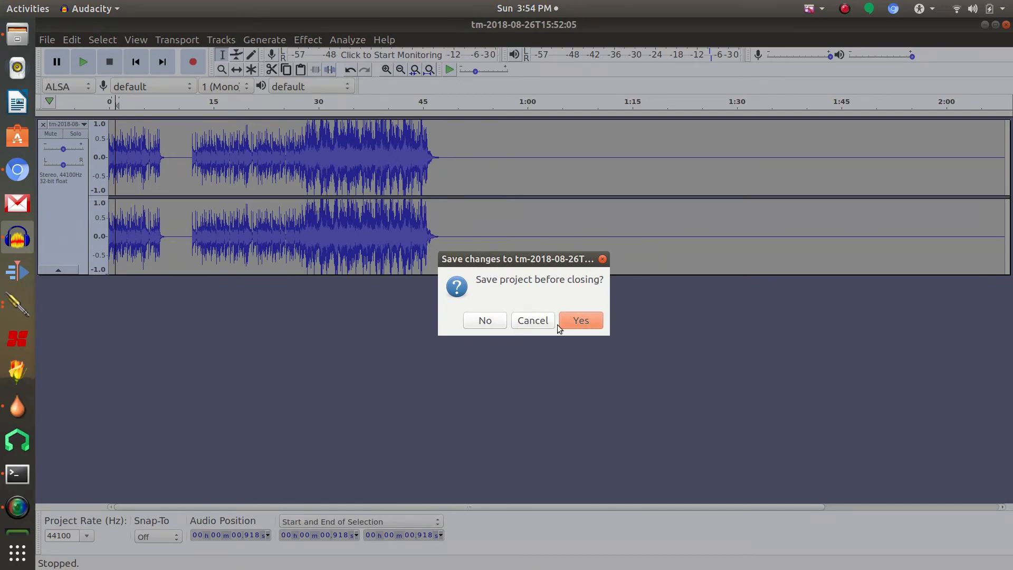
left_click(490, 324)
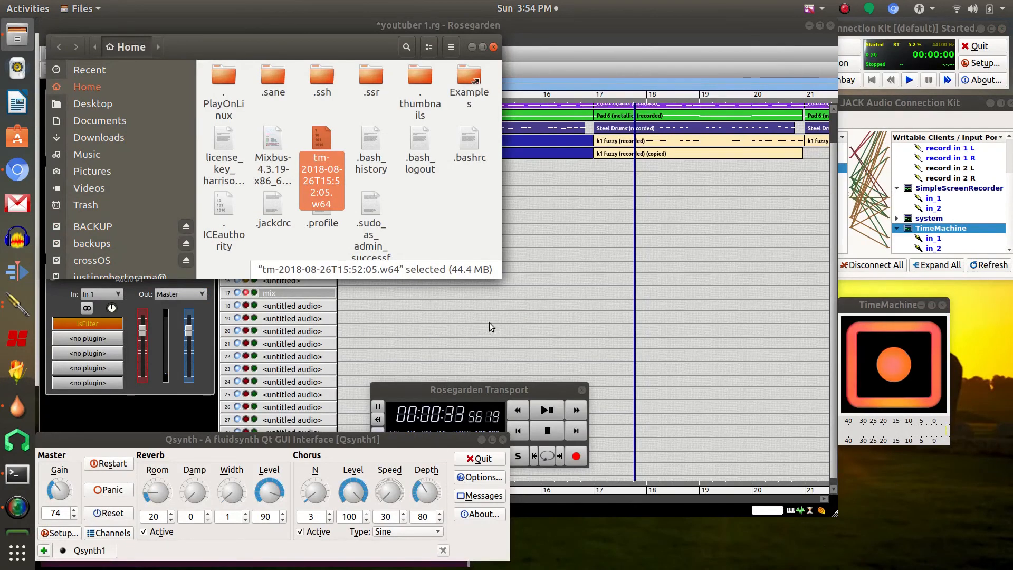
Bring the JACK connections window to the front and close the file manager window
left_click(889, 103)
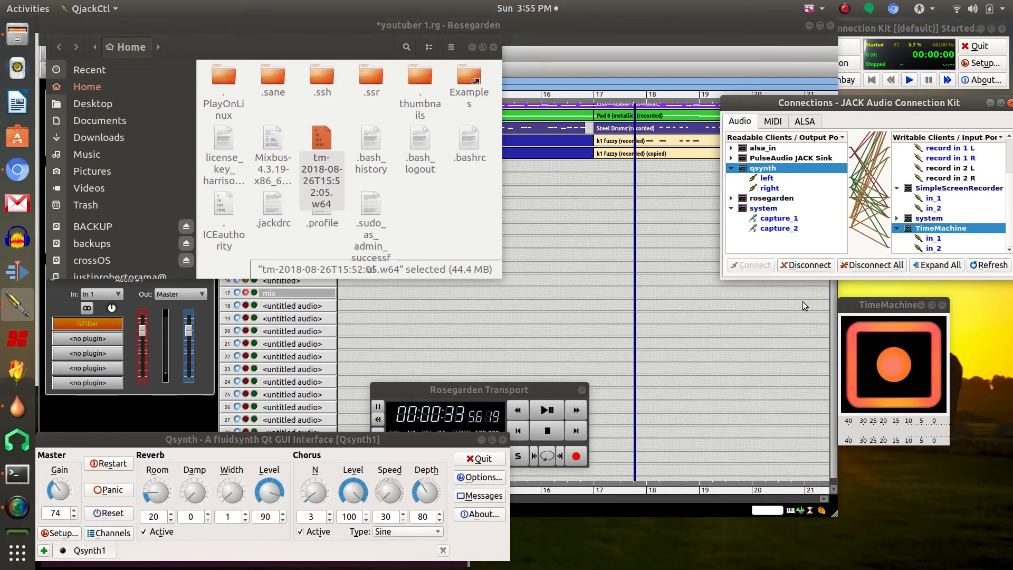
left_click(493, 47)
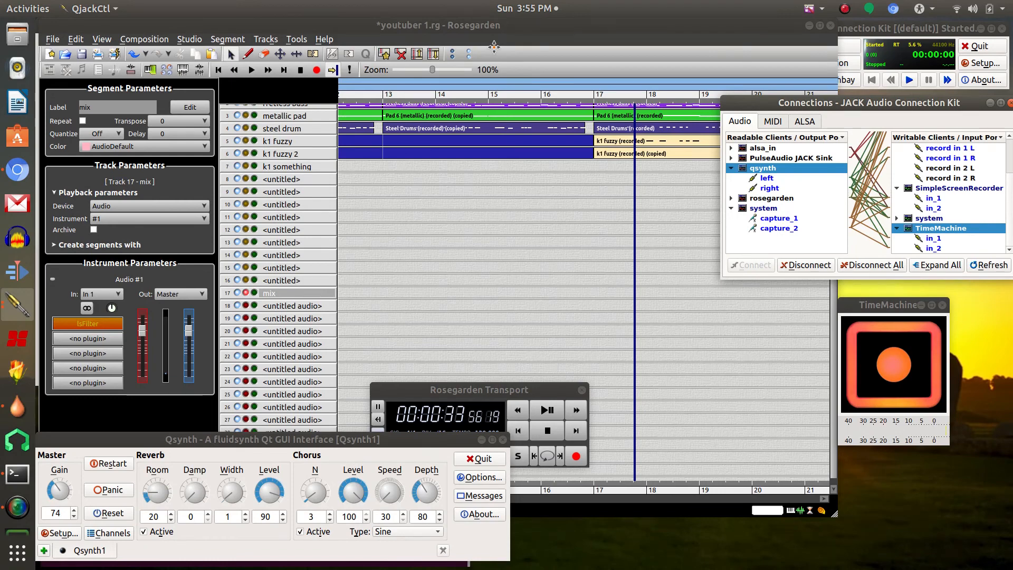
Open the steel drum segment starting at bar 13 in the default editor and view the beginning of its notation
right_click(480, 131)
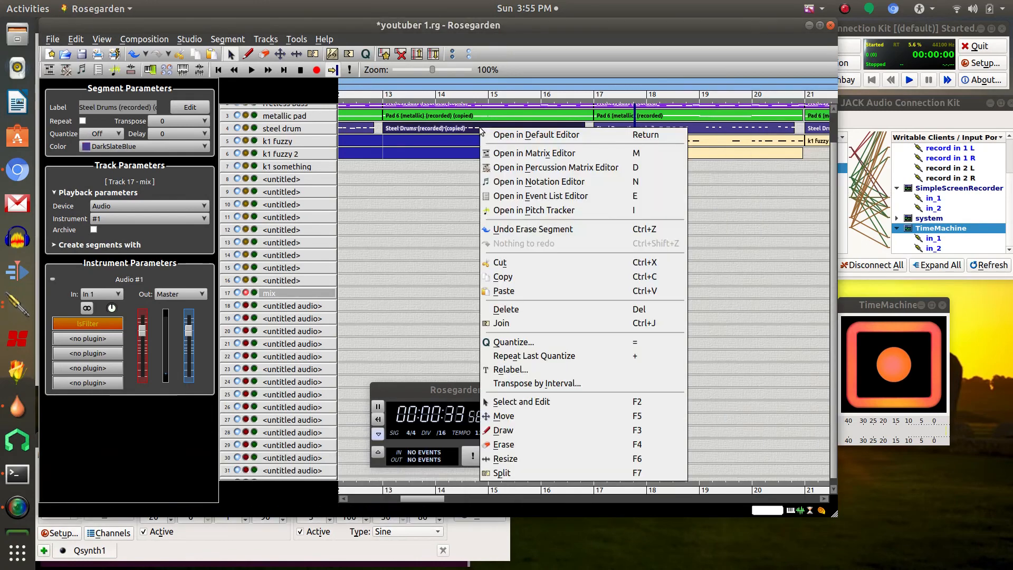
left_click(495, 135)
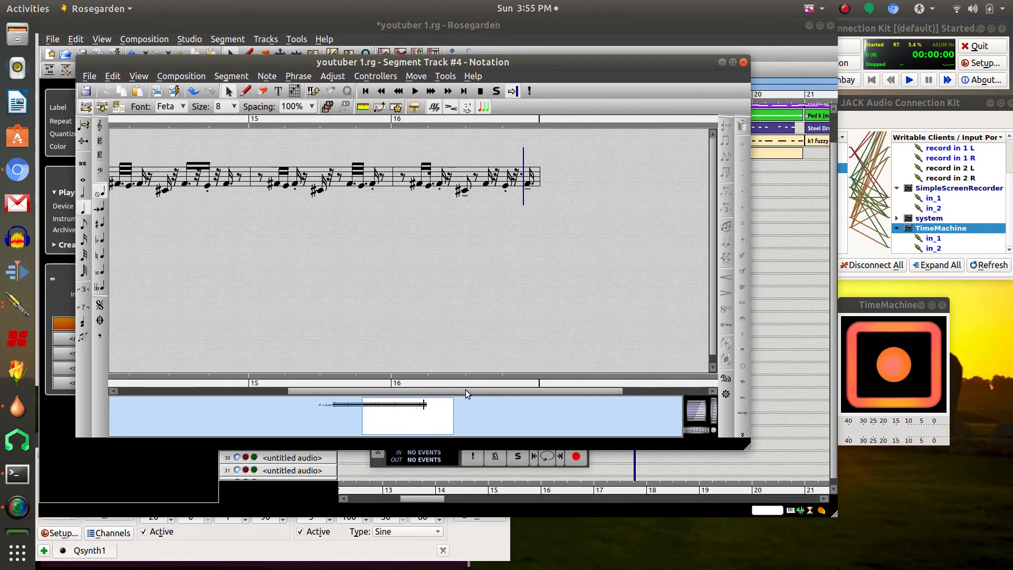
left_click_drag(465, 389, 260, 399)
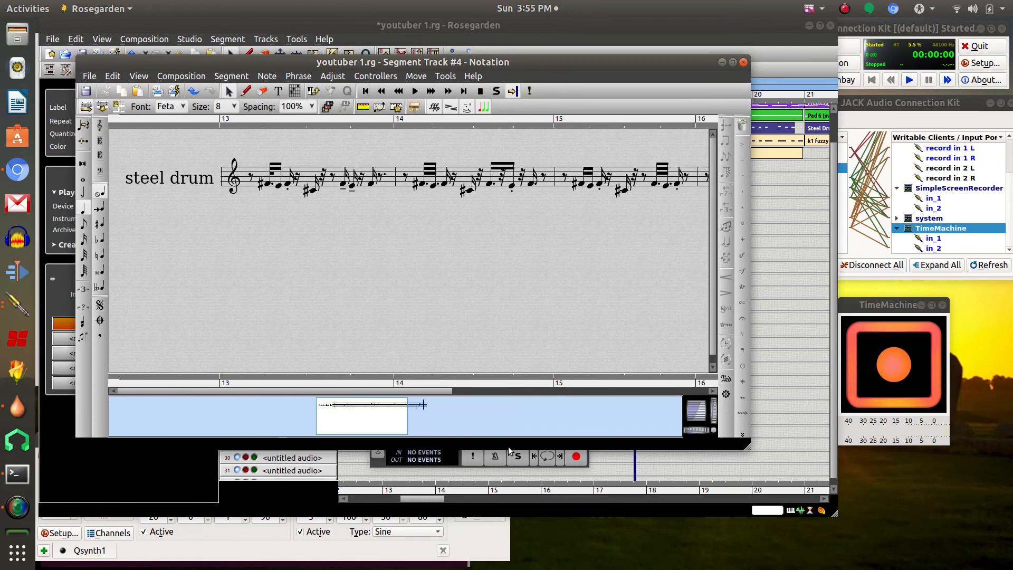
Play the composition from the main Rosegarden window and return to the steel drum notation window
left_click(374, 463)
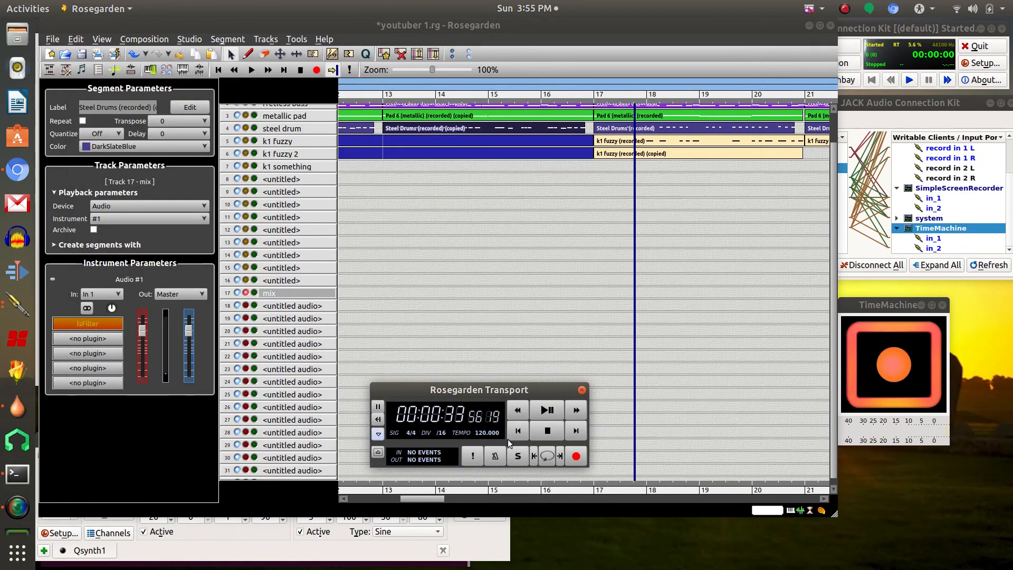
left_click(547, 410)
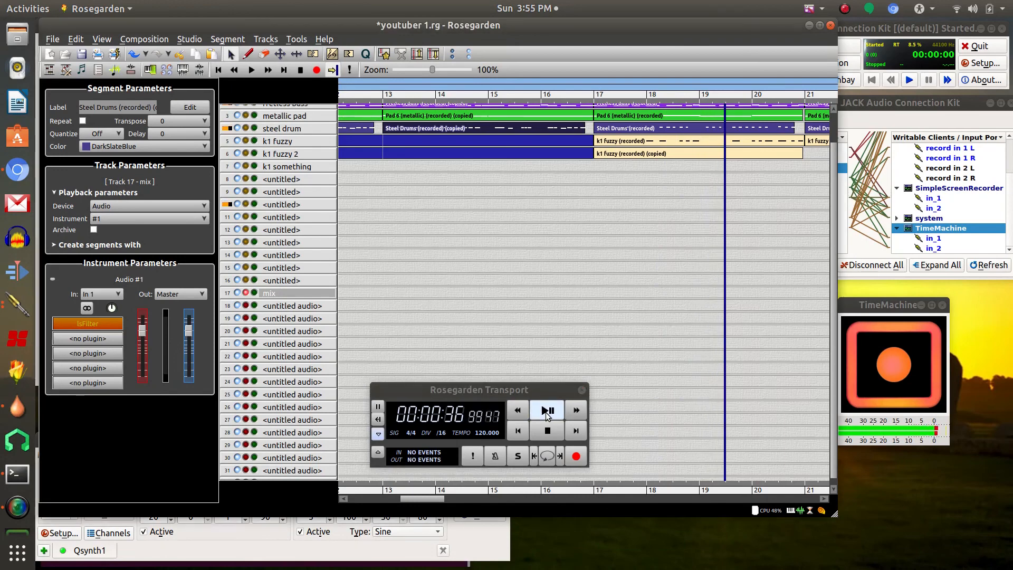
key("alt+Tab")
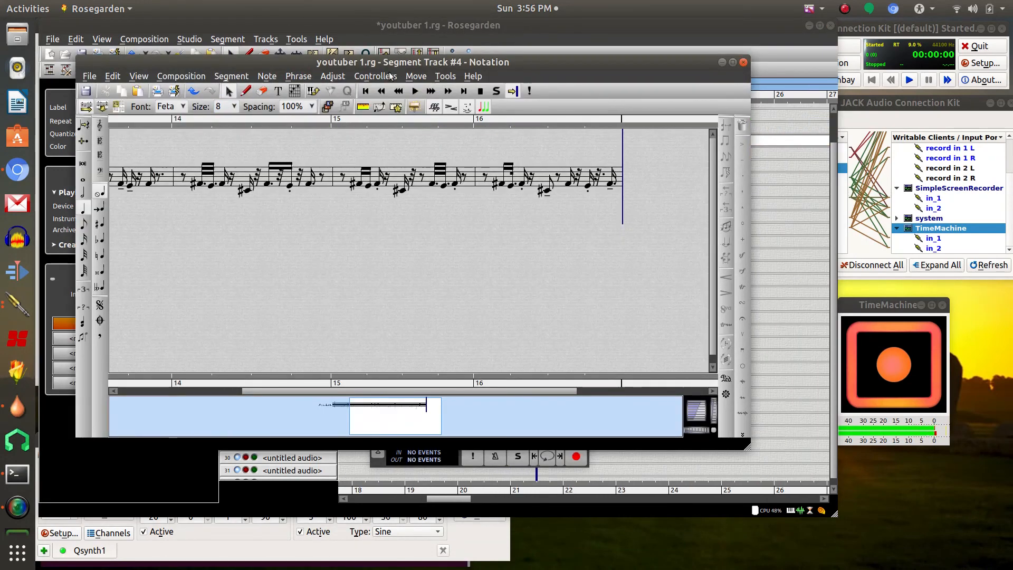
Rewind playback to the start, move the notation window off the tracks, close it and stop playback
left_click(363, 91)
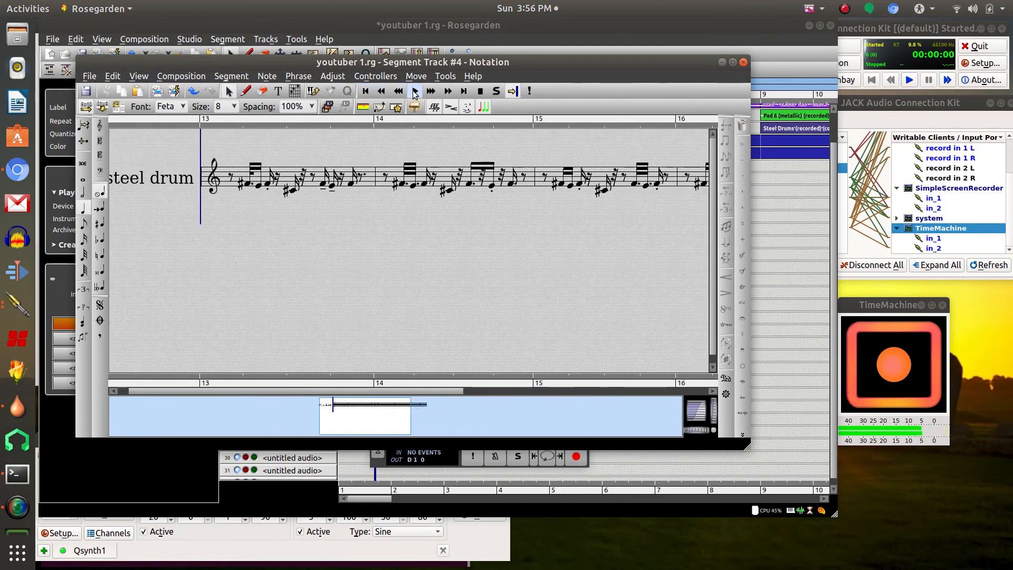
left_click_drag(380, 62, 434, 179)
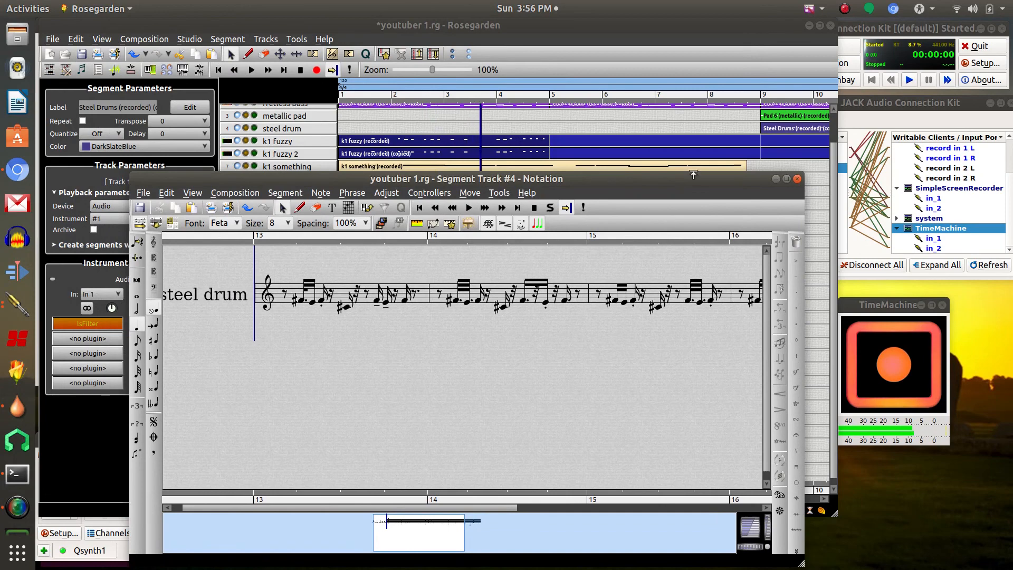
left_click(798, 180)
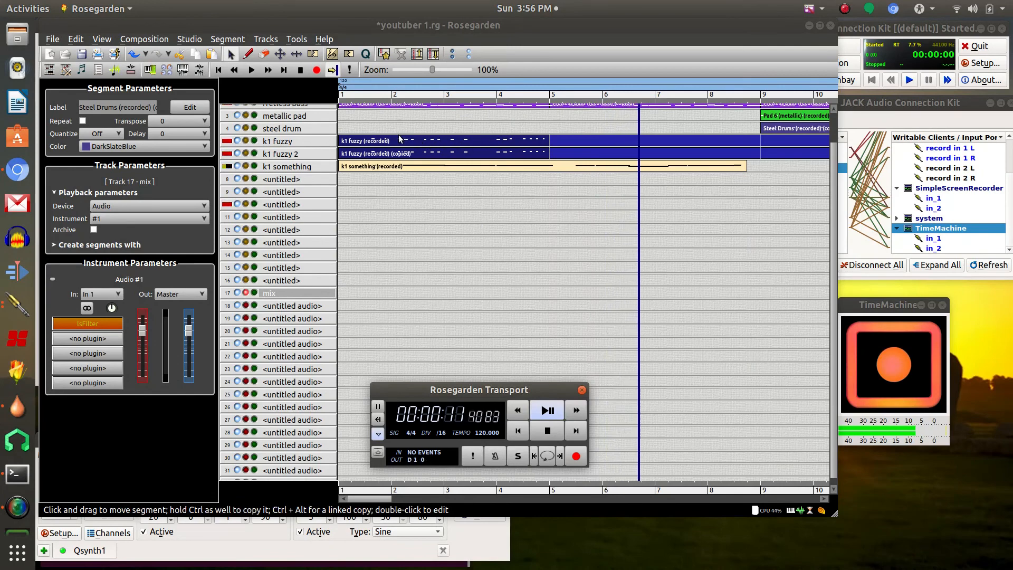
left_click(547, 429)
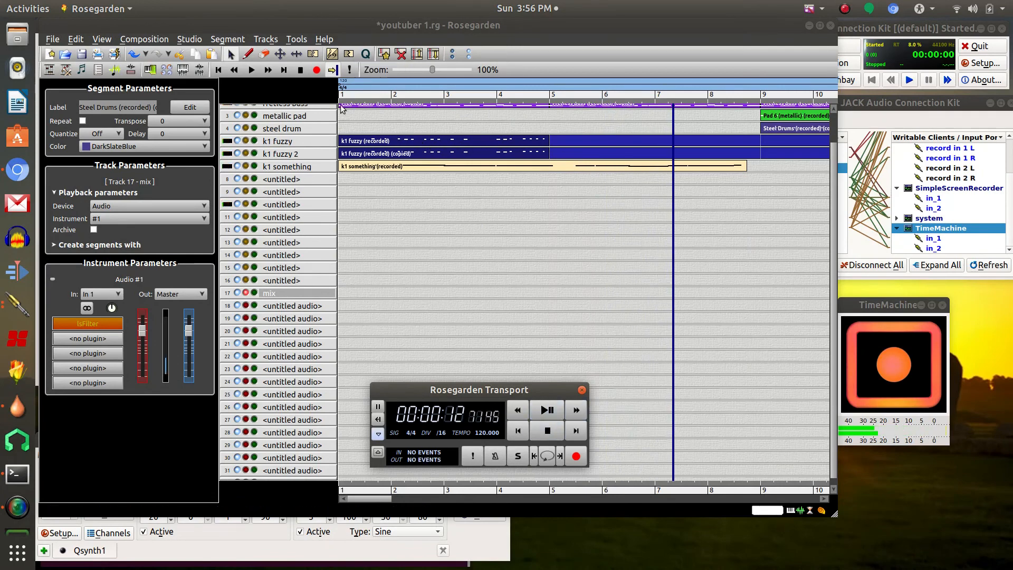
Open the k1 fuzzy segment starting at bar 1 on track 5 in the default editor
left_click(362, 142)
right_click(361, 142)
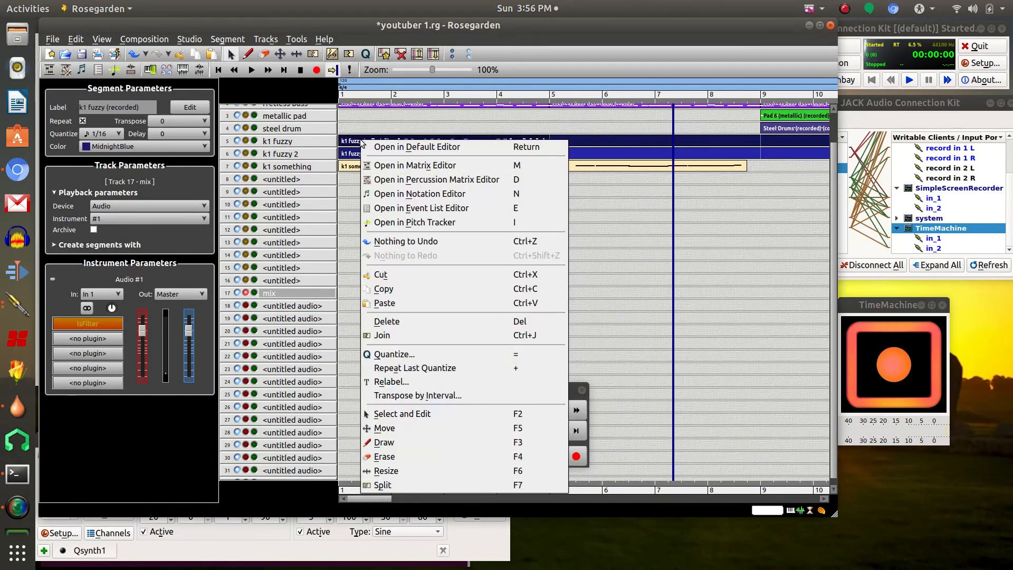
left_click(382, 148)
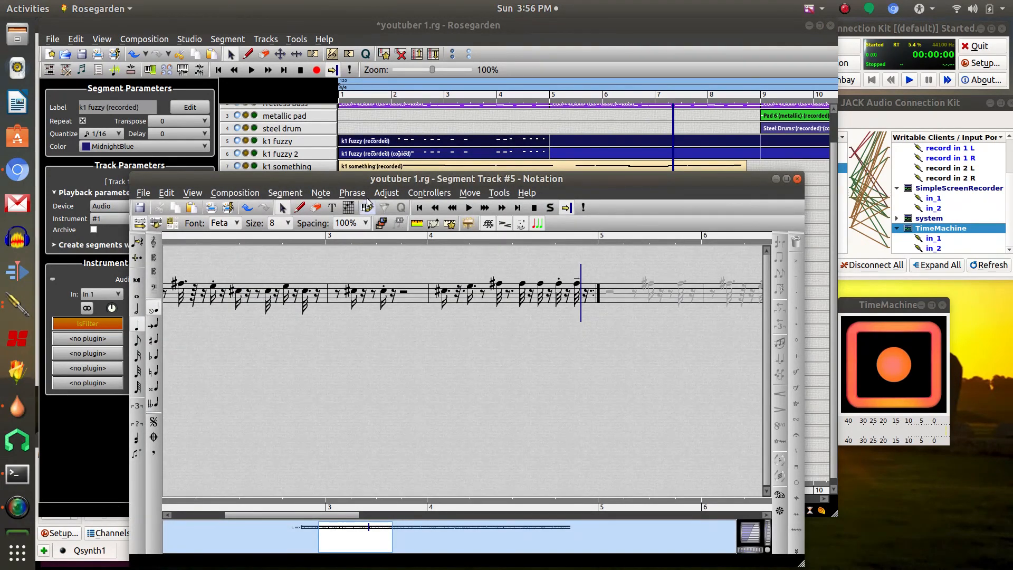
Play the composition from the start while following the k1 fuzzy notation, and stop playback
left_click(420, 207)
left_click(469, 207)
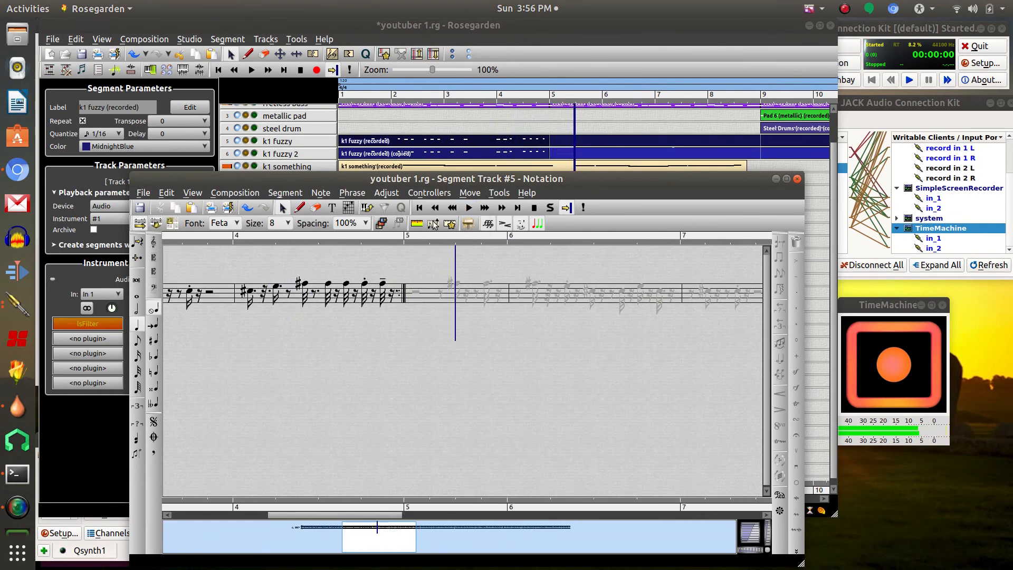
left_click(534, 209)
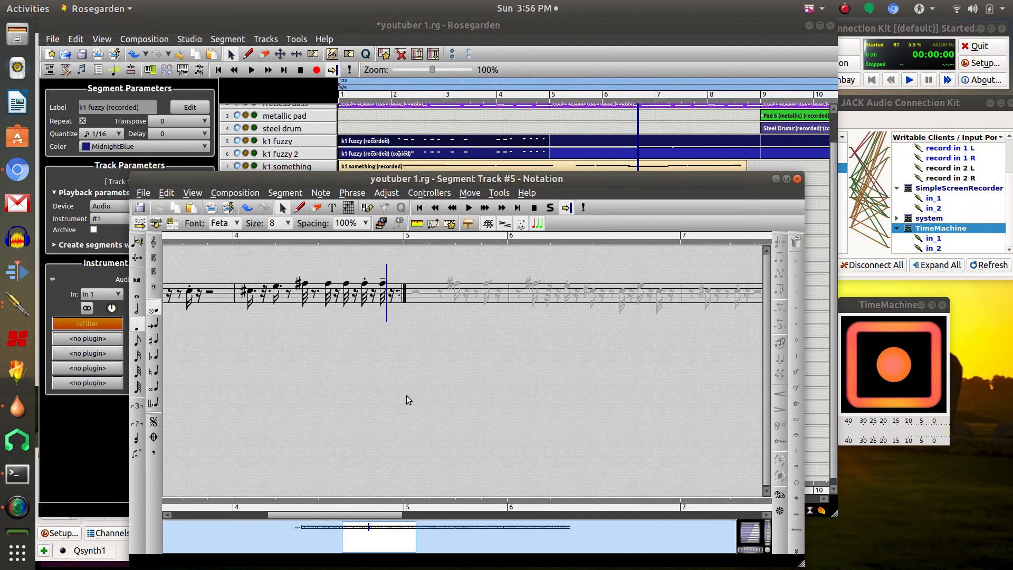
Examine the opening bars of the k1 fuzzy notation, move the notation window and close it
left_click_drag(396, 516, 168, 520)
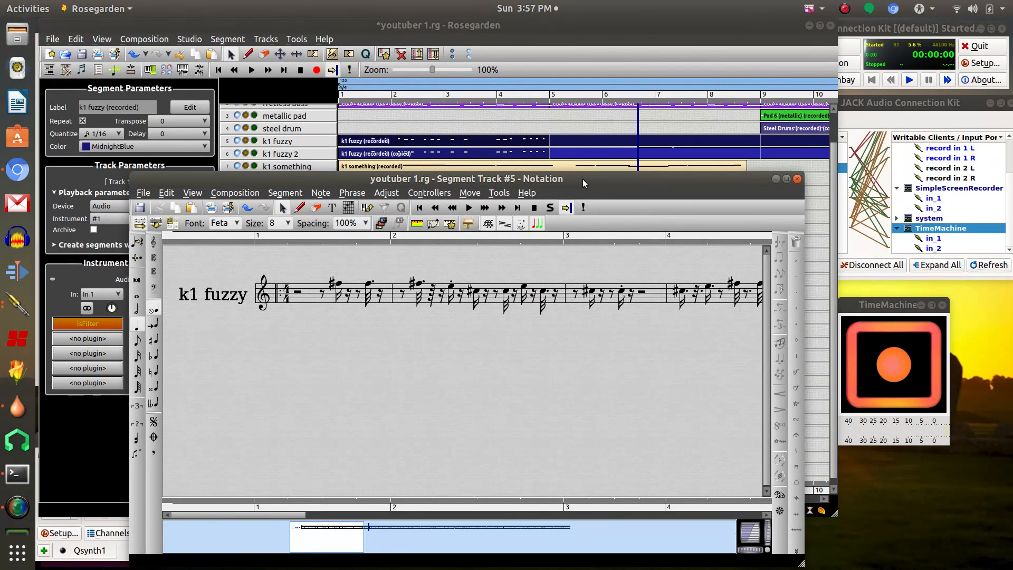
left_click_drag(582, 179, 537, 138)
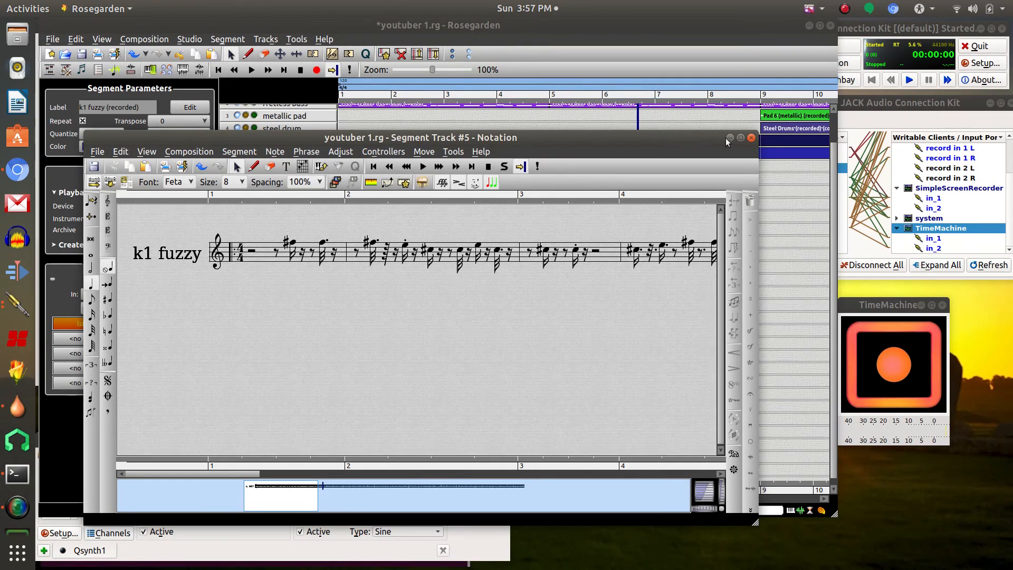
left_click(751, 138)
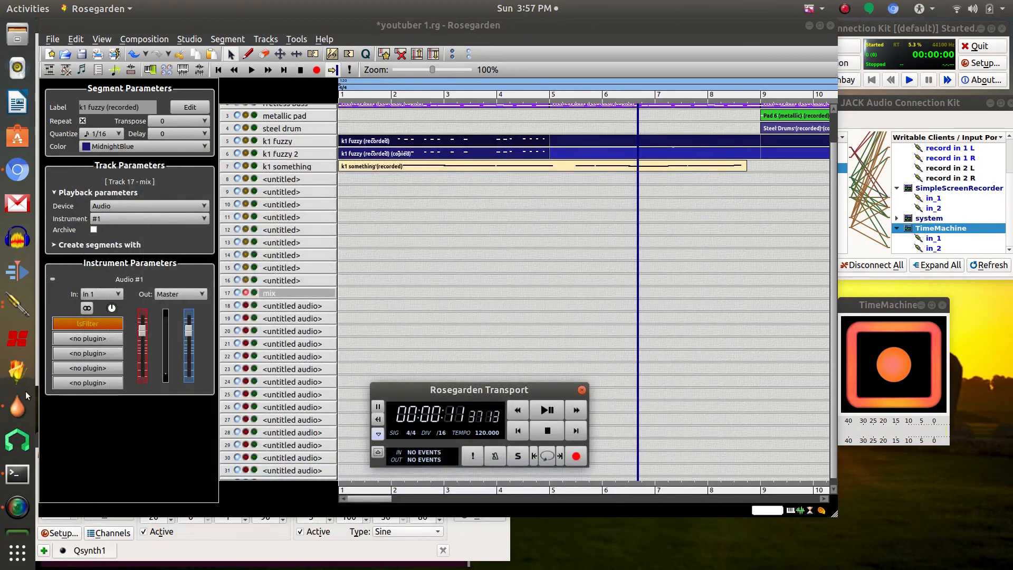
left_click(18, 506)
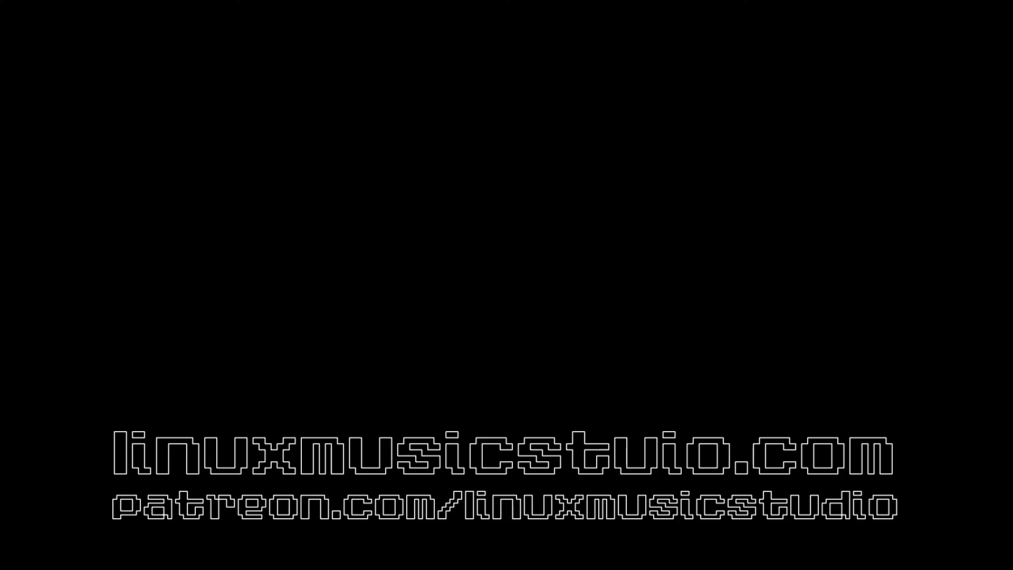